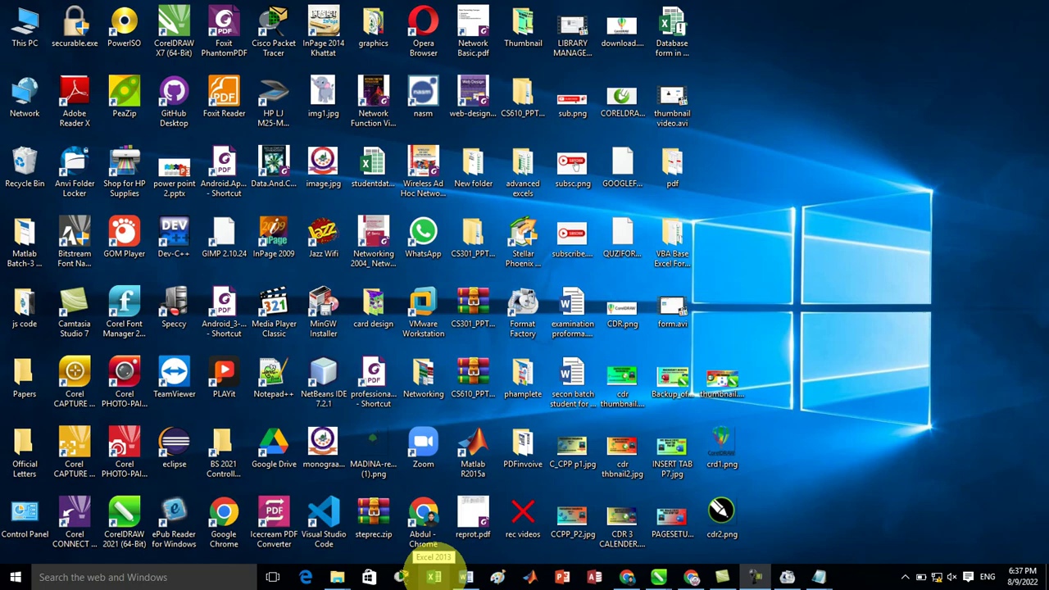
- Launch Excel 2013 from the taskbar and start a blank workbook
click(434, 576)
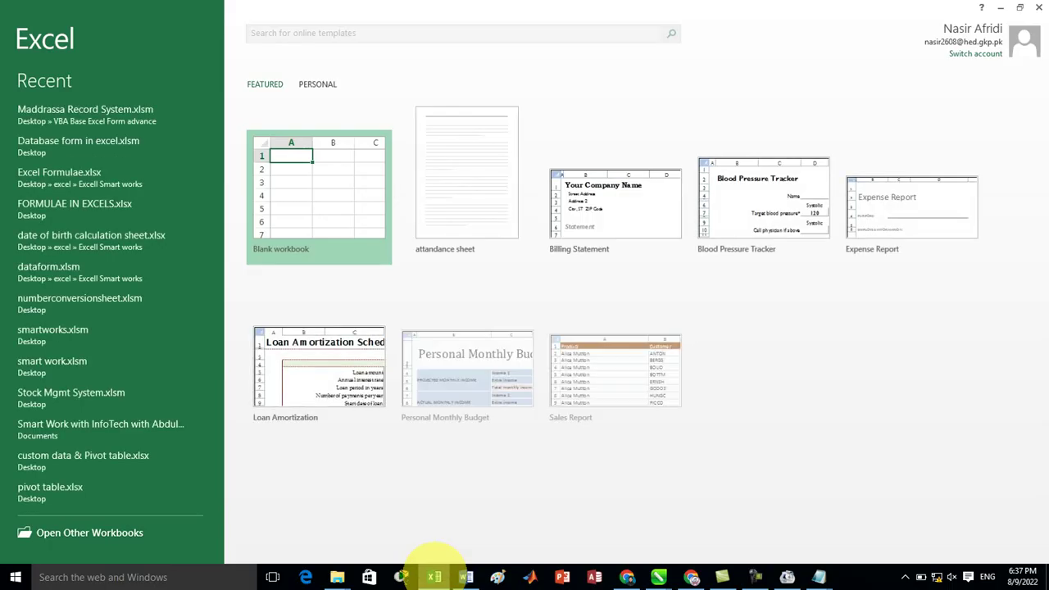
click(335, 237)
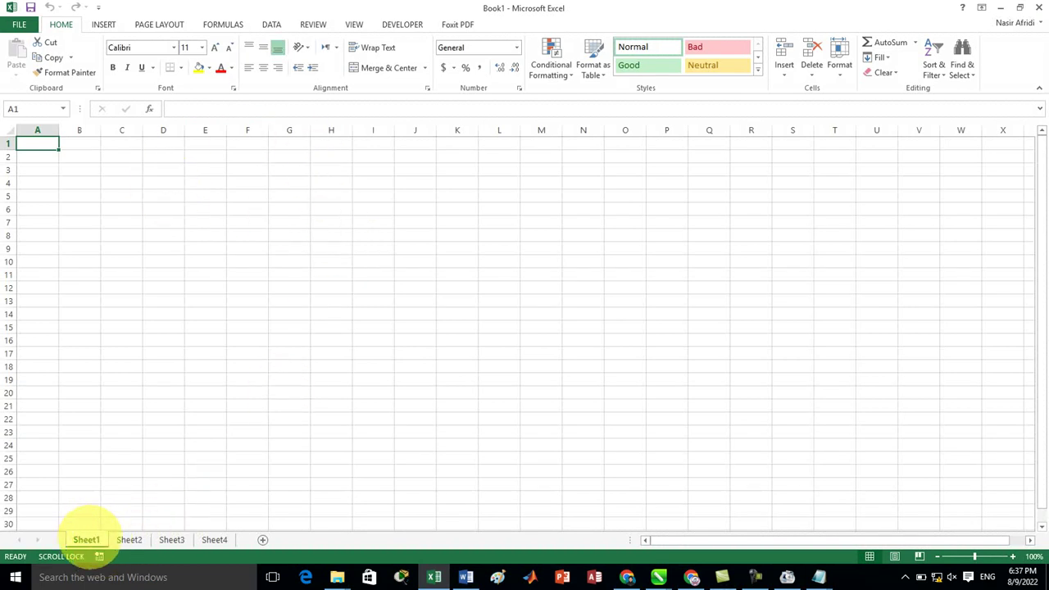
- Rename the first sheet to 'home'
right_click(88, 528)
click(88, 536)
double_click(88, 538)
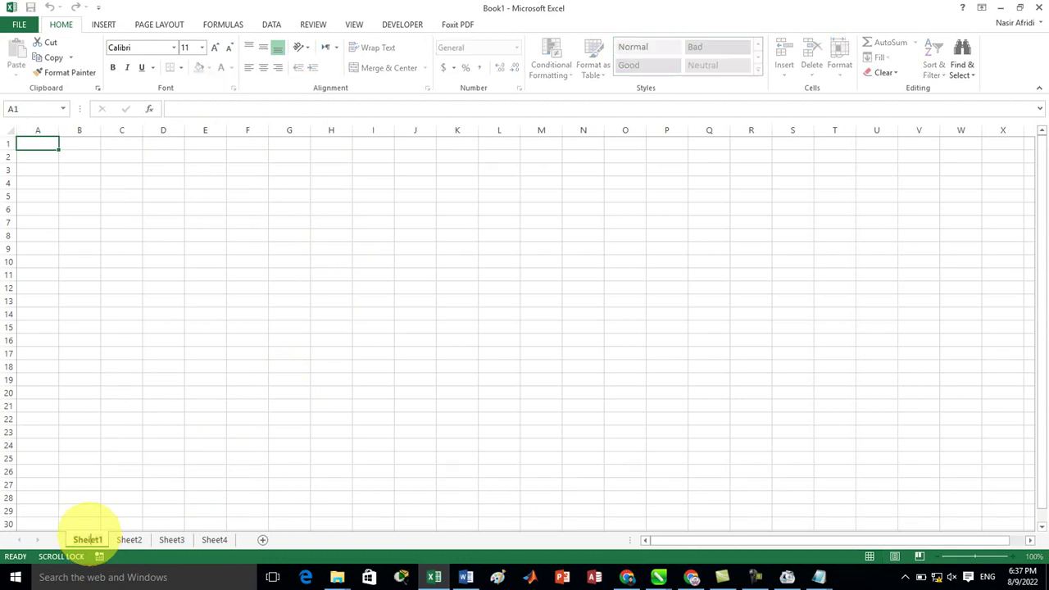
text(im)
key(ctrl+a)
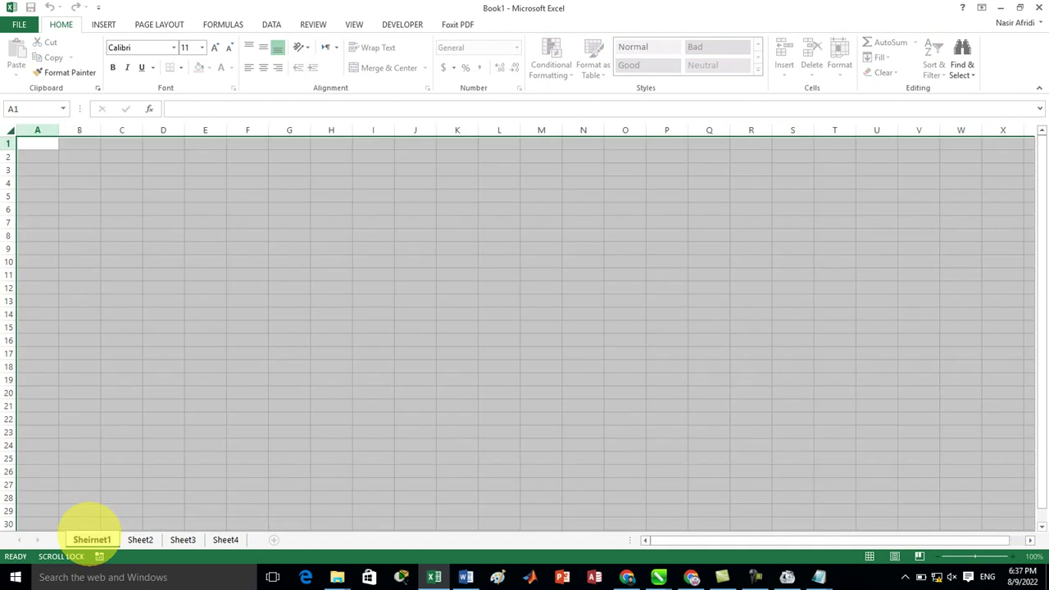
double_click(95, 538)
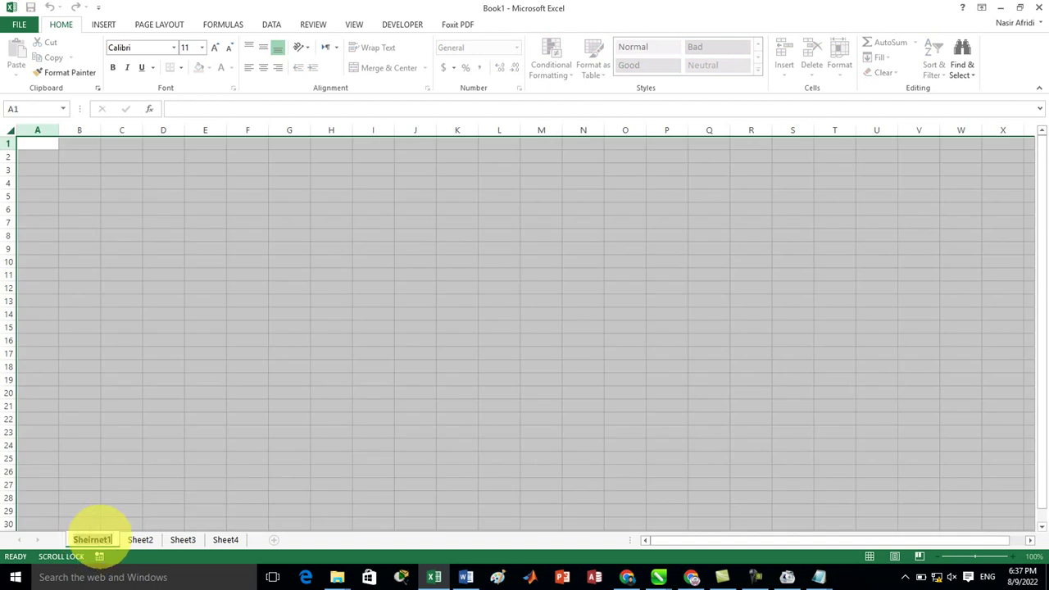
text(d)
key(BackSpace)
text(home)
click(125, 539)
- Rename the second sheet to 'database' and return to the home sheet
double_click(125, 539)
text(database)
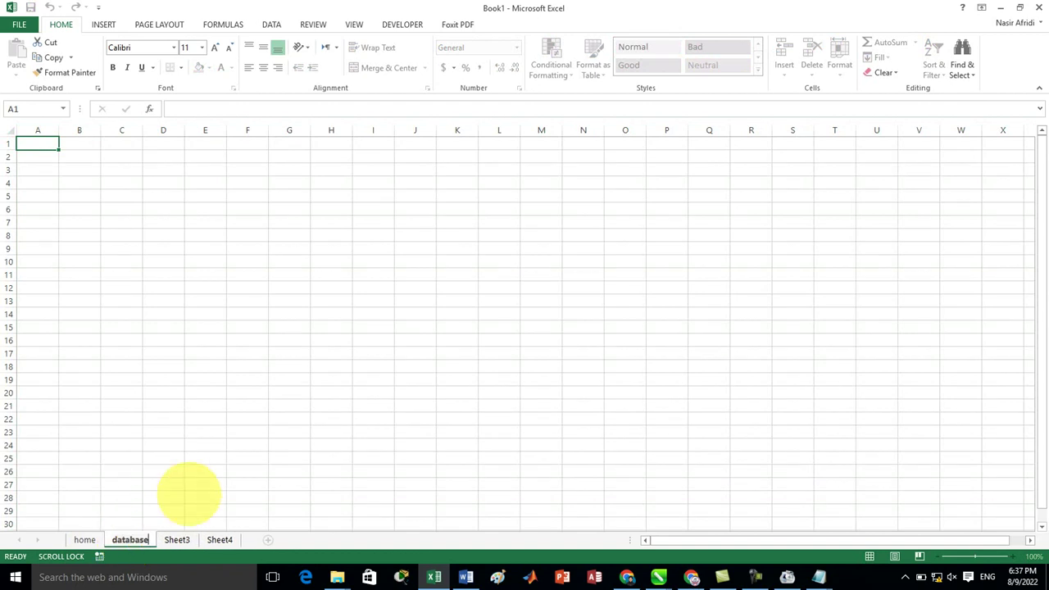
click(201, 497)
click(85, 539)
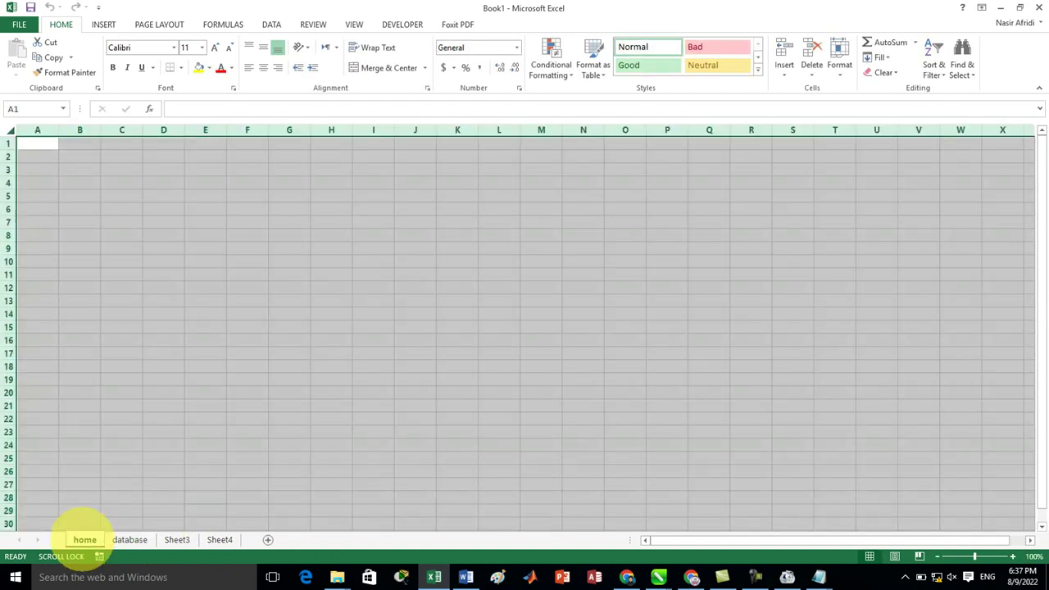
click(131, 340)
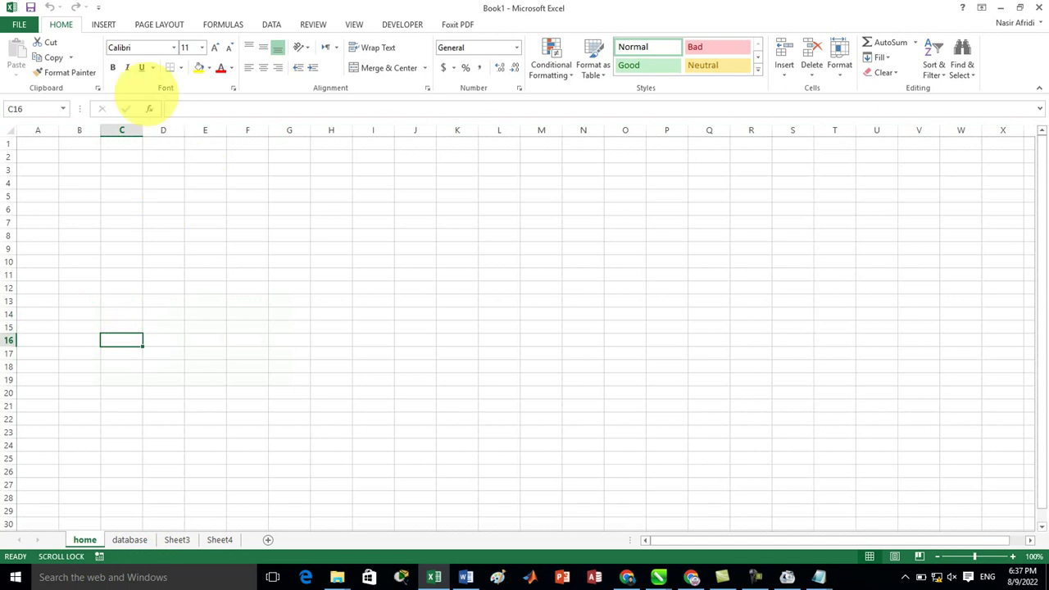
- Draw a rounded rectangle from the Shapes gallery and move it down to rows 9–14
click(104, 24)
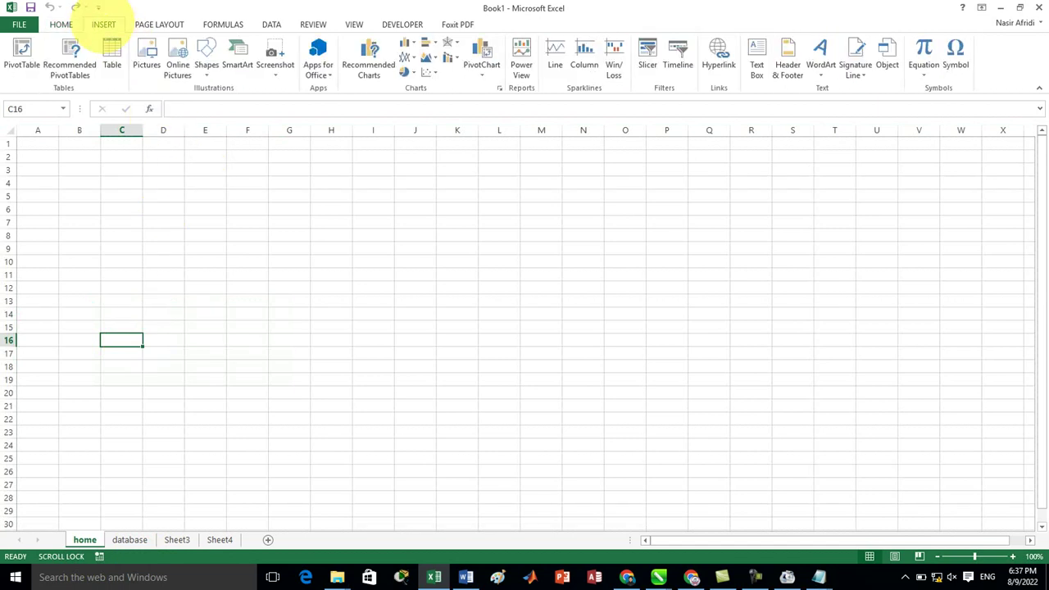
click(206, 57)
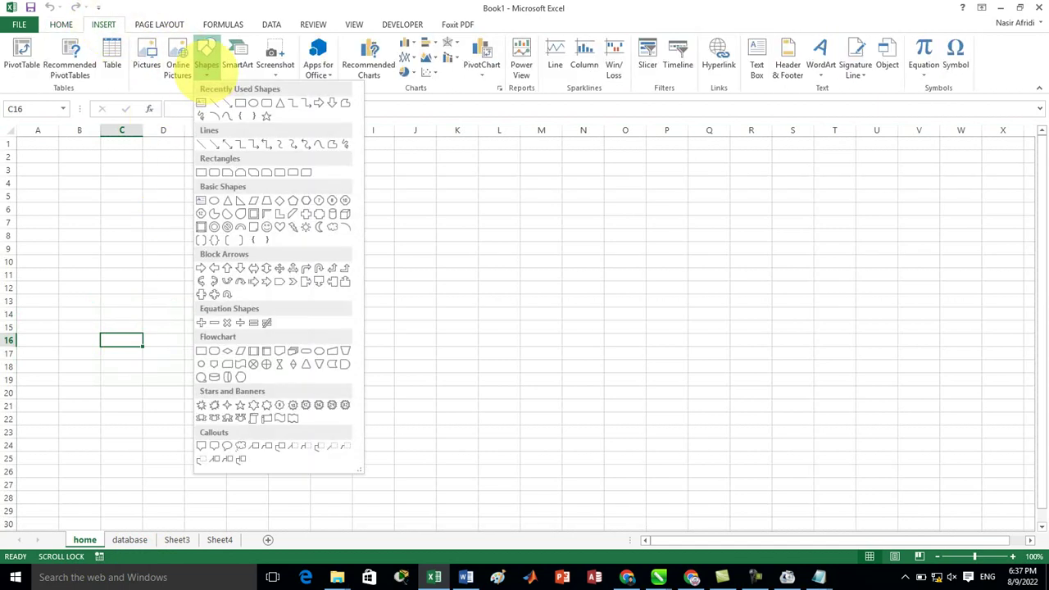
click(266, 103)
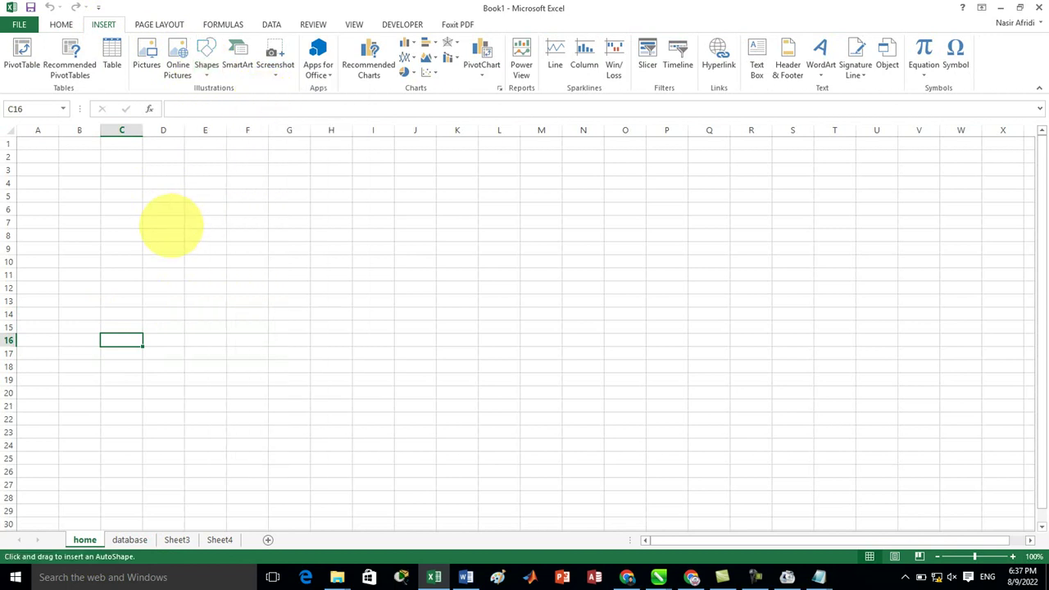
drag(137, 187, 301, 243)
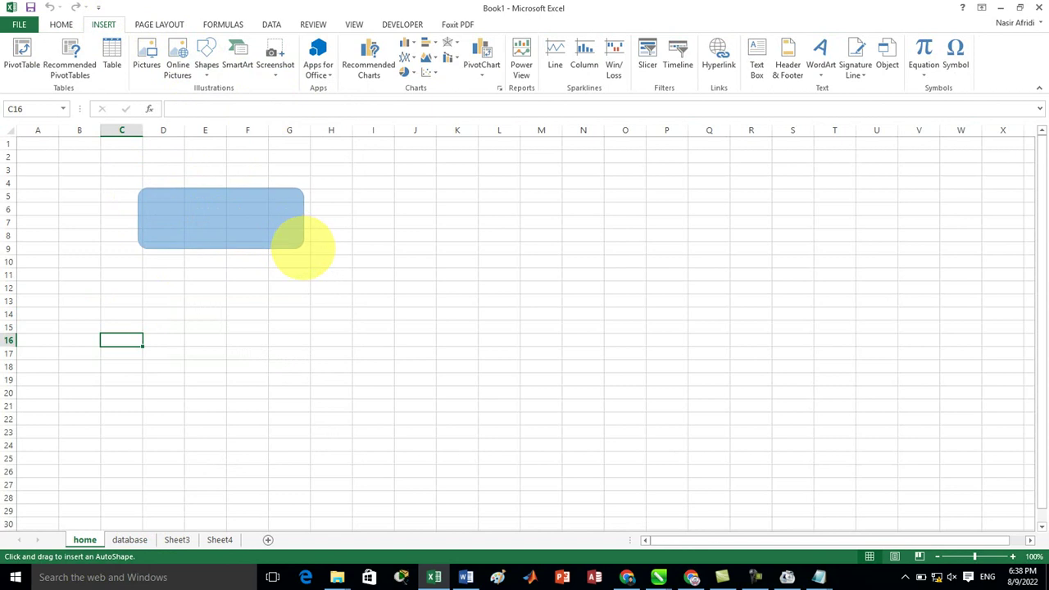
drag(301, 243, 308, 254)
drag(223, 221, 269, 279)
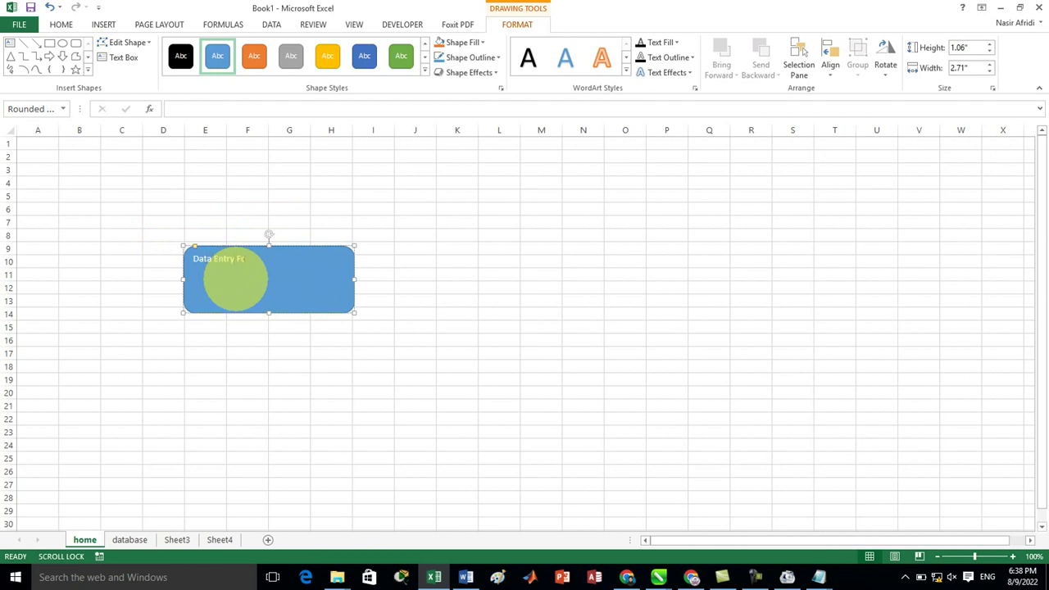
- Make the Data Entry Form caption bold, centred both ways, at 24 pt
click(409, 311)
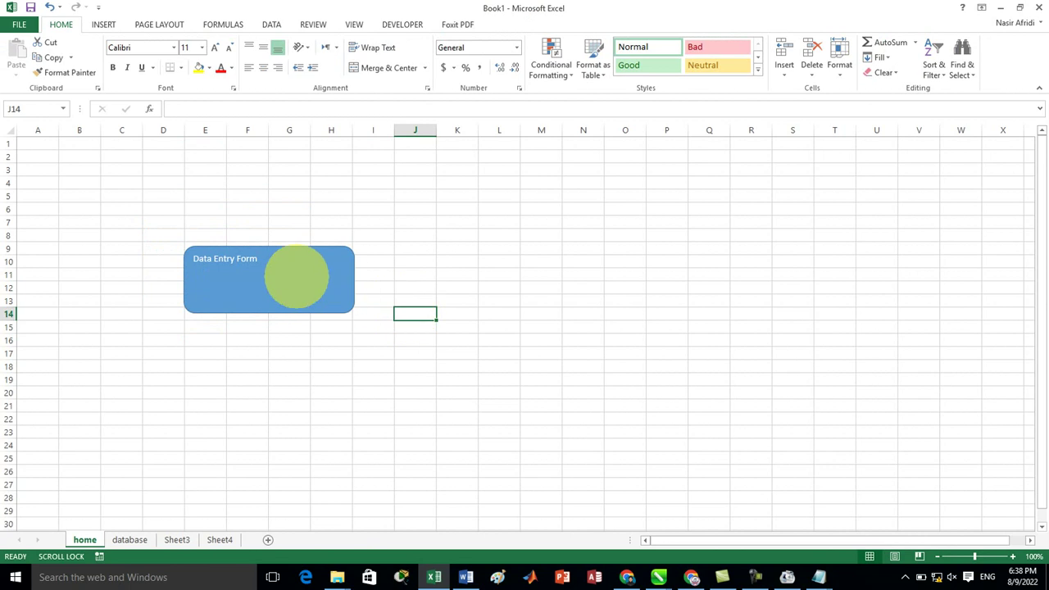
click(296, 277)
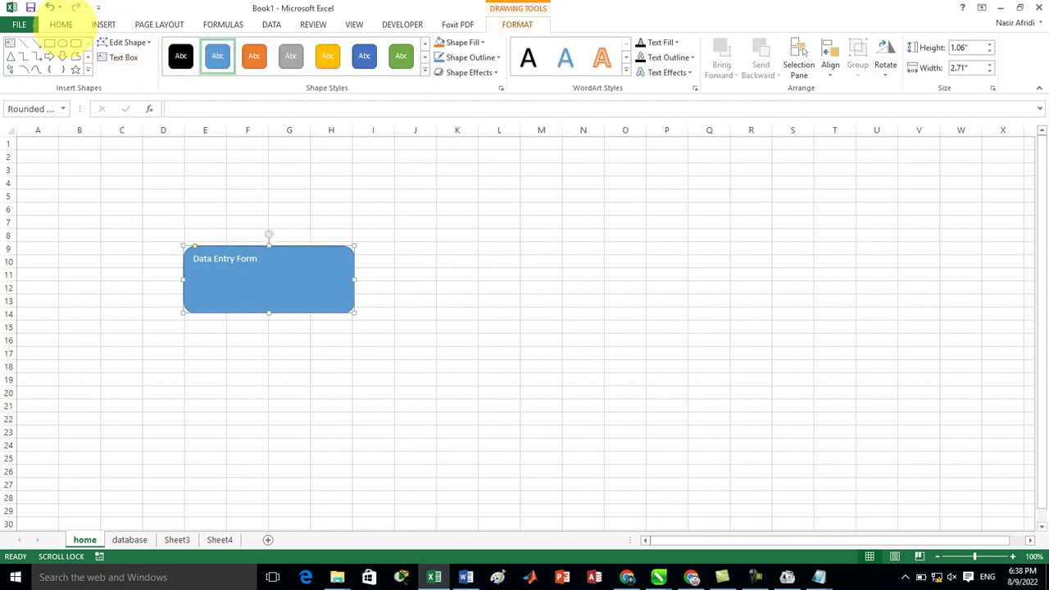
click(61, 24)
click(112, 68)
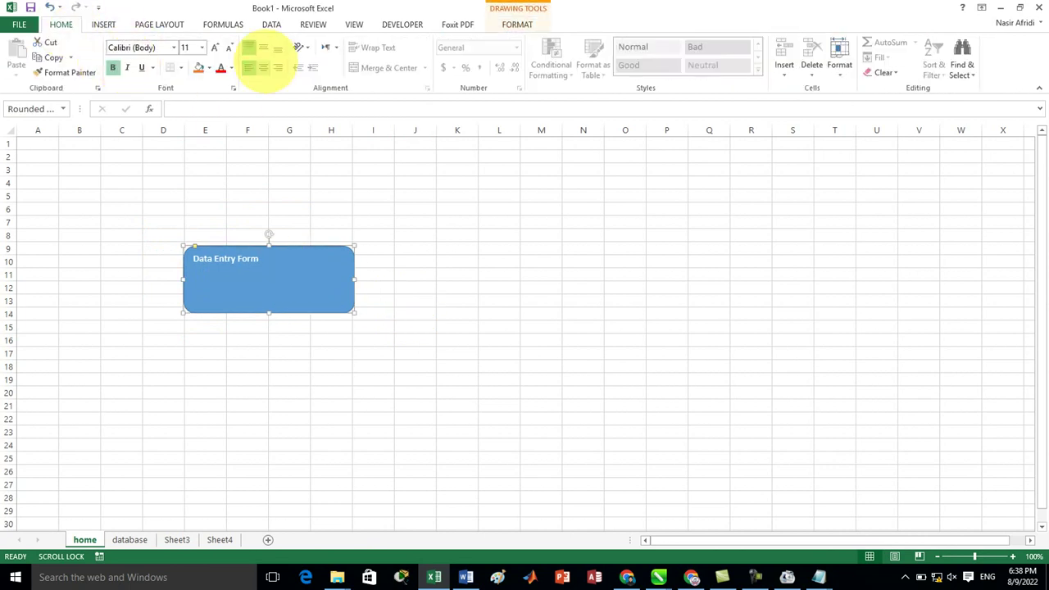
click(262, 67)
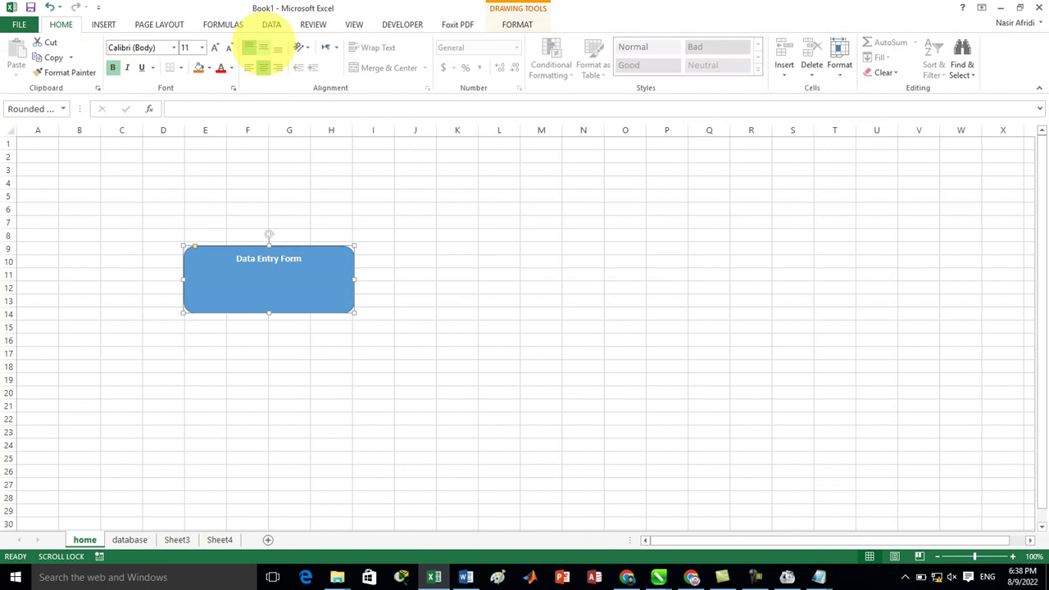
click(262, 47)
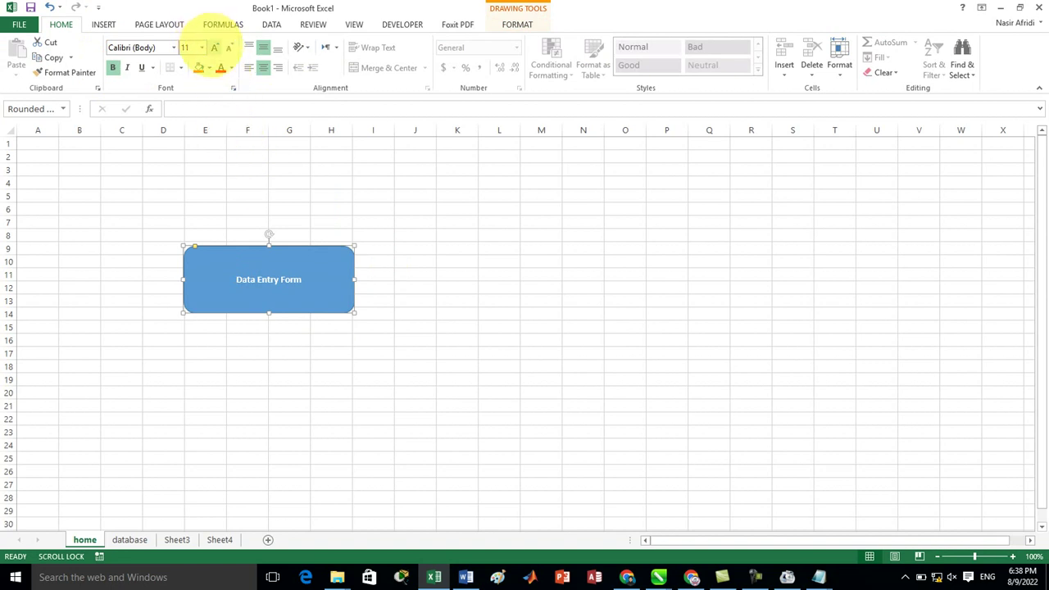
click(215, 47)
click(215, 47)
click(215, 47)
click(215, 47)
click(215, 46)
click(215, 47)
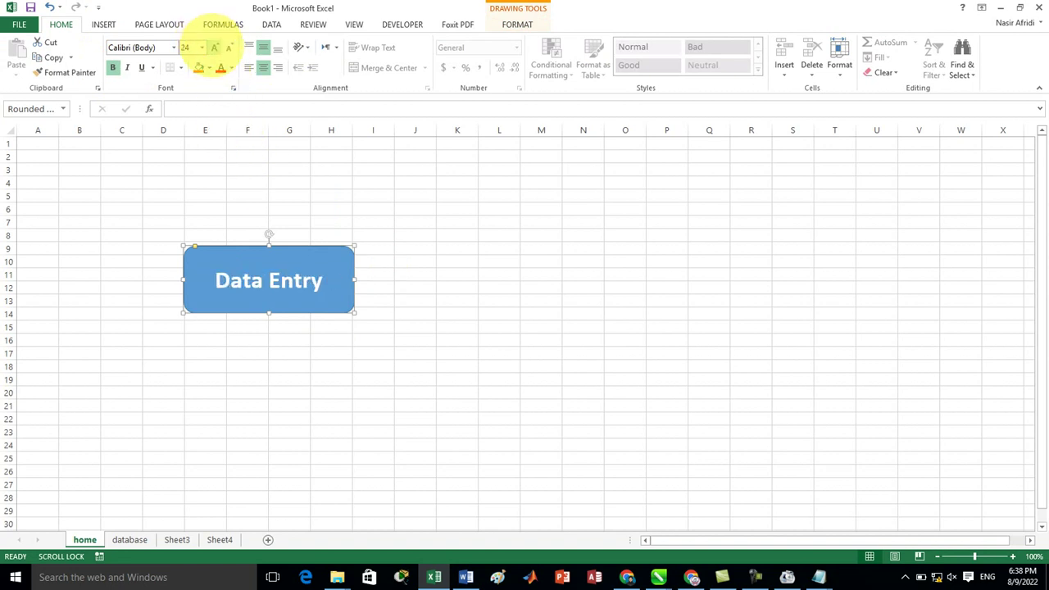
click(229, 47)
click(228, 47)
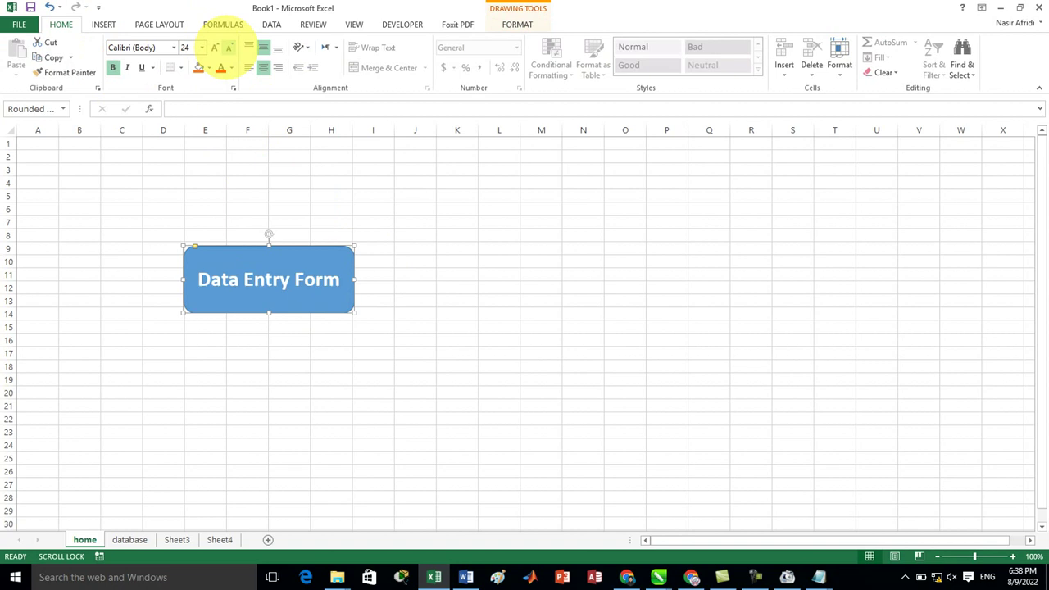
click(439, 297)
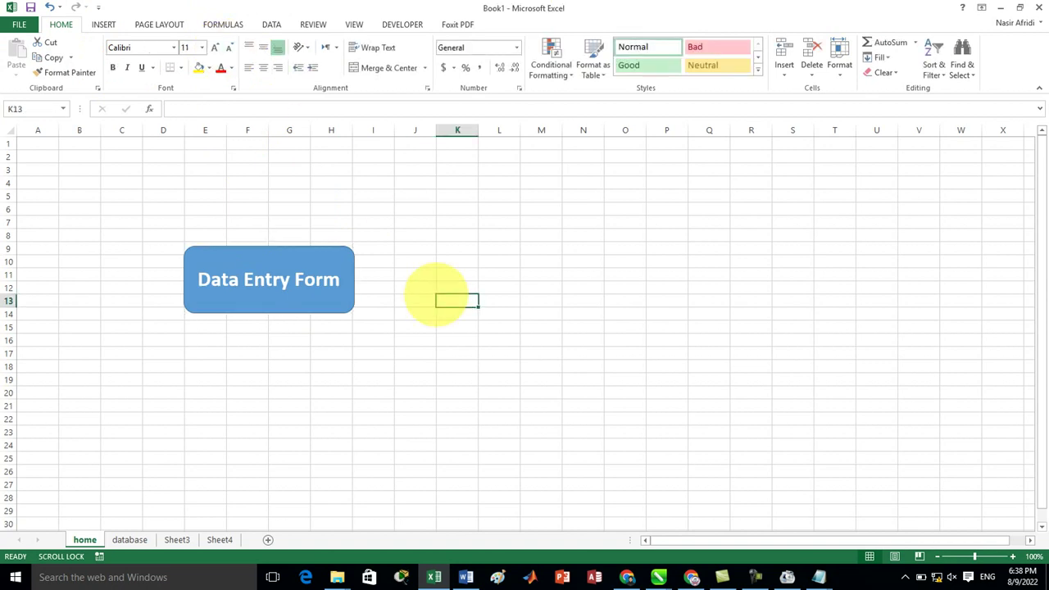
- Apply a 3-D preset shape effect to the Data Entry Form shape
click(328, 277)
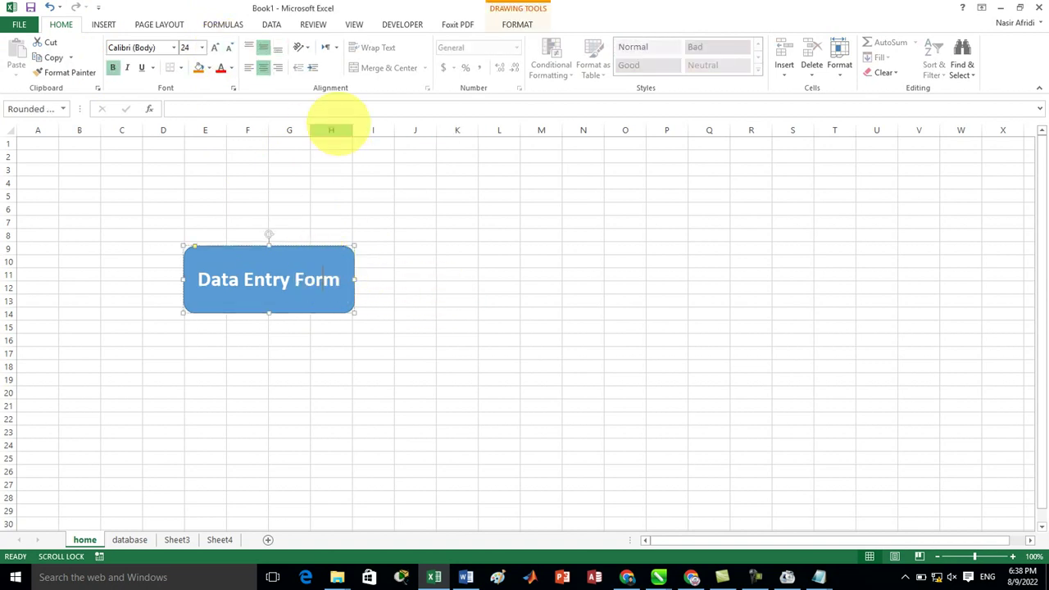
click(517, 24)
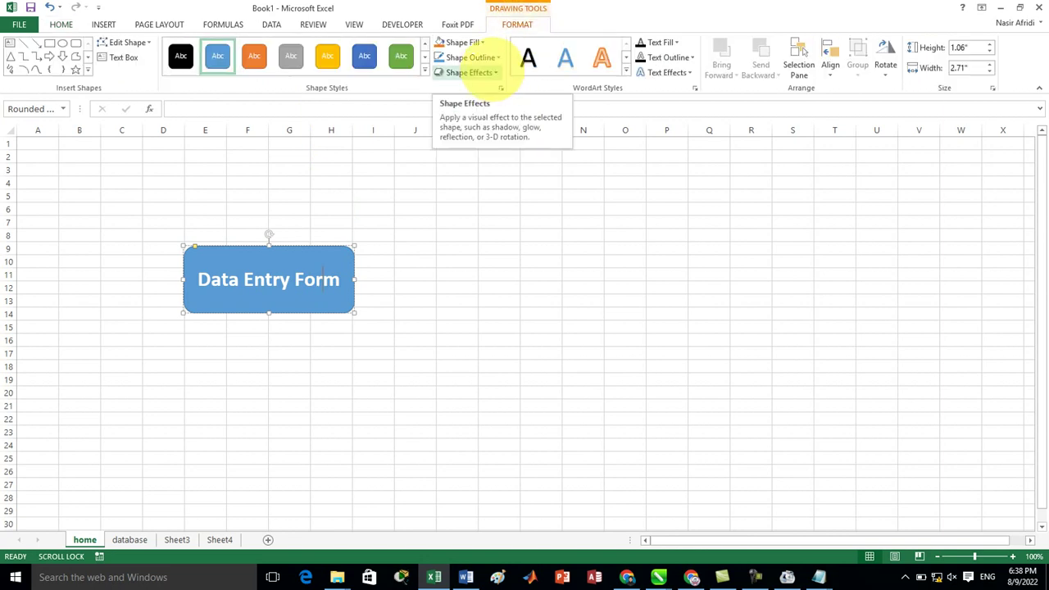
click(473, 71)
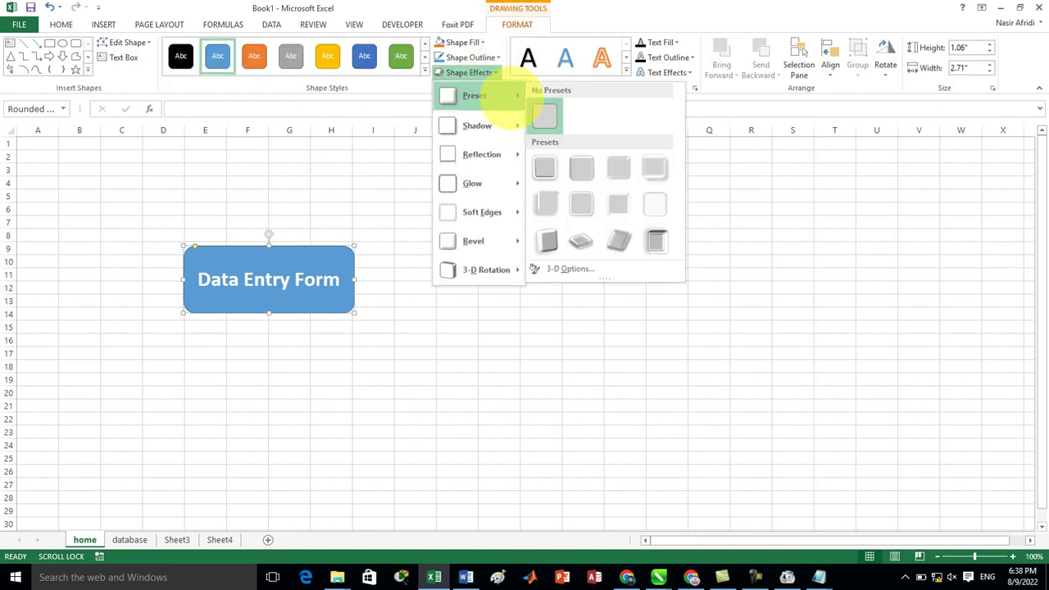
click(583, 168)
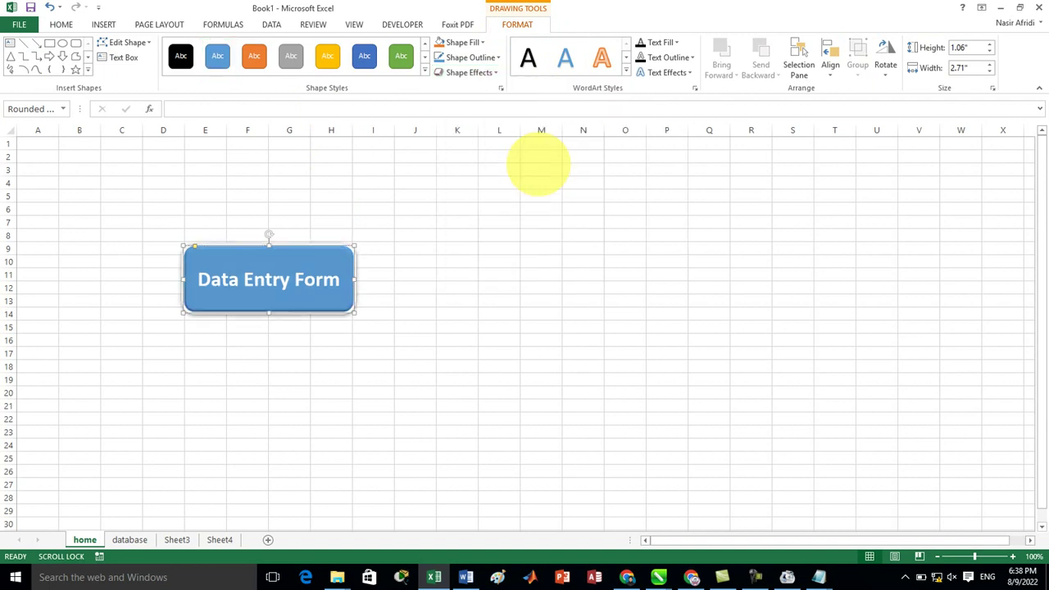
click(516, 275)
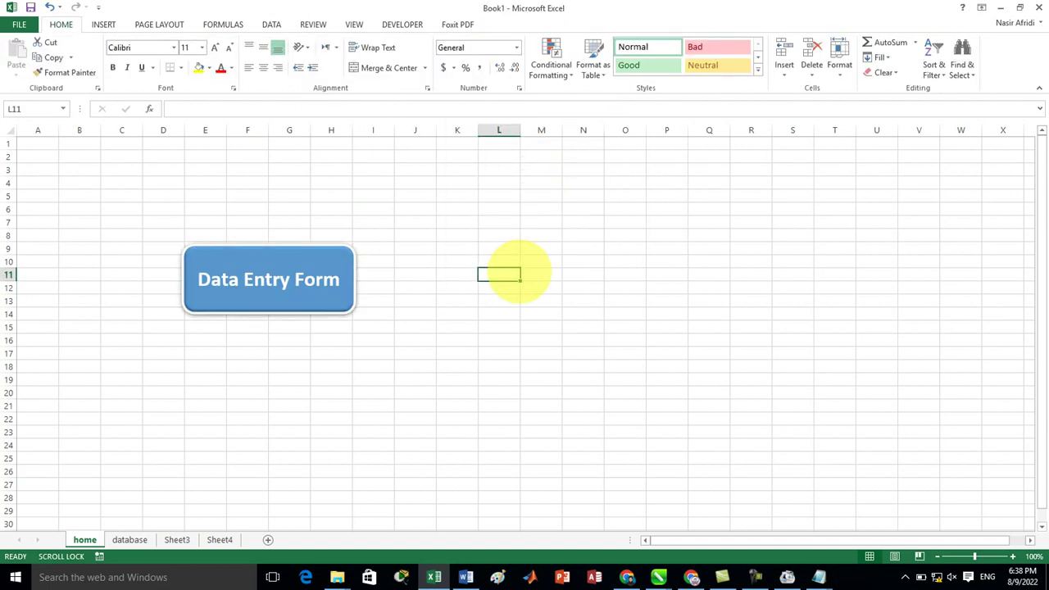
- Merge D2:J6 and enter the title 'ALMADINA INSTITUTE OF INFORMATION TECHNOLOGY'
mouse_move(157, 157)
mouse_down()
mouse_move(182, 177)
mouse_move(427, 202)
mouse_up()
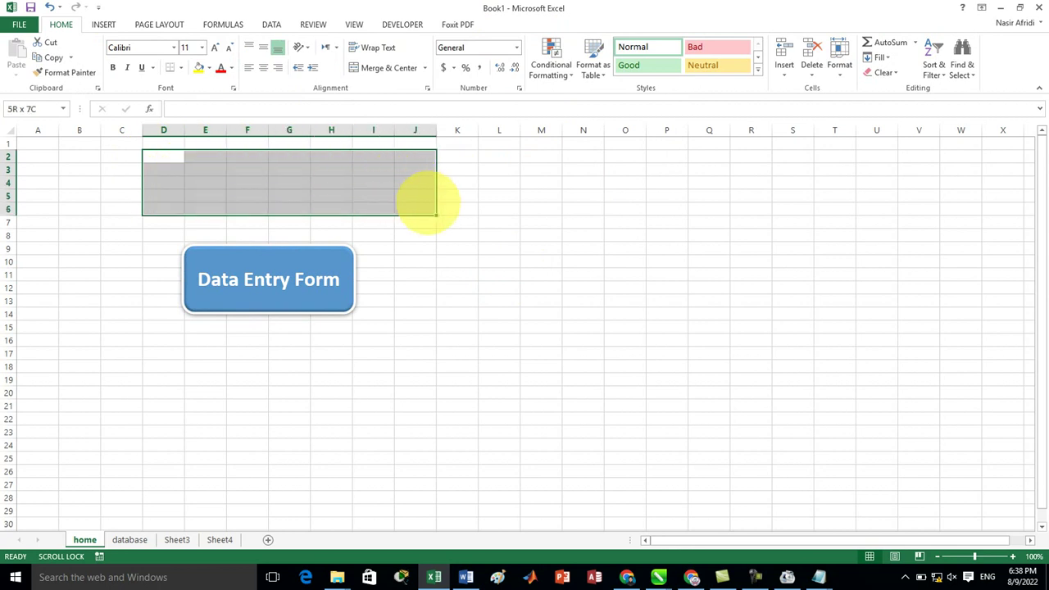
click(383, 68)
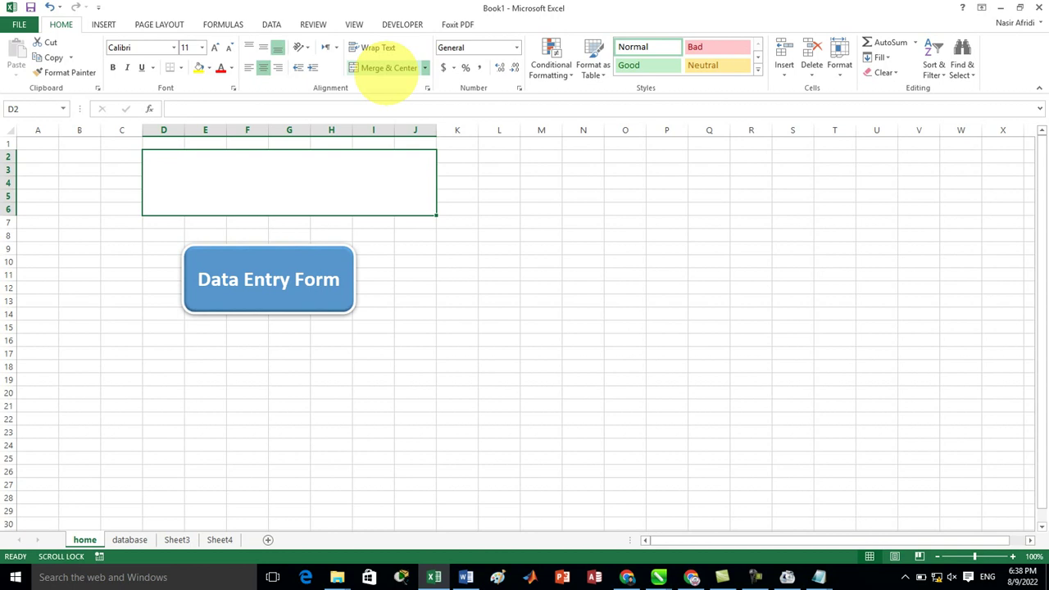
text(ALMADINA INSTITUTE OF INFORMATION TECHNOLOGY)
click(582, 155)
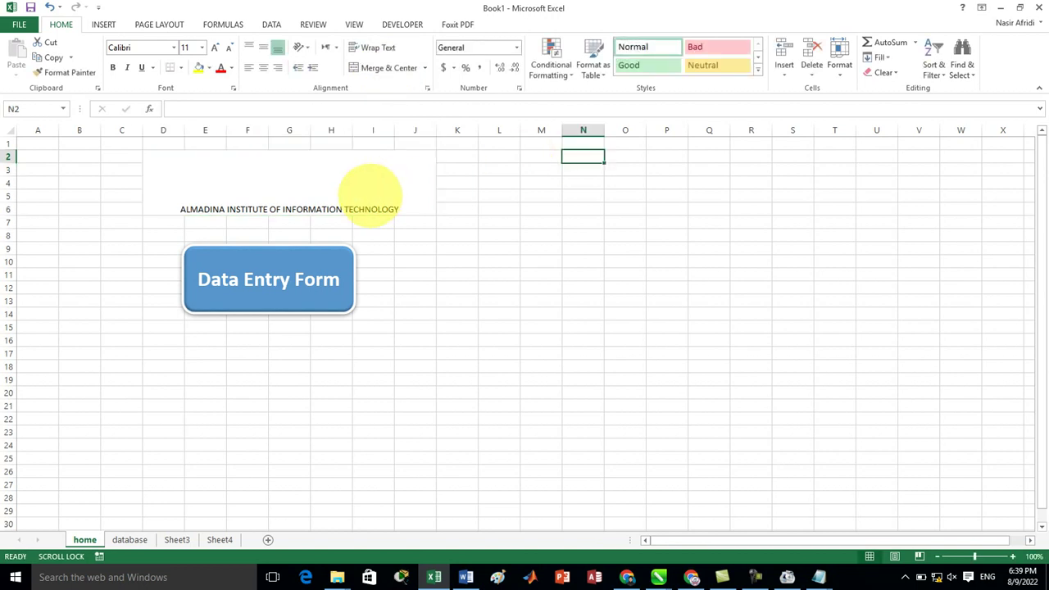
- Make the title middle-aligned, bold, Impact font at 28 pt
click(371, 190)
click(263, 47)
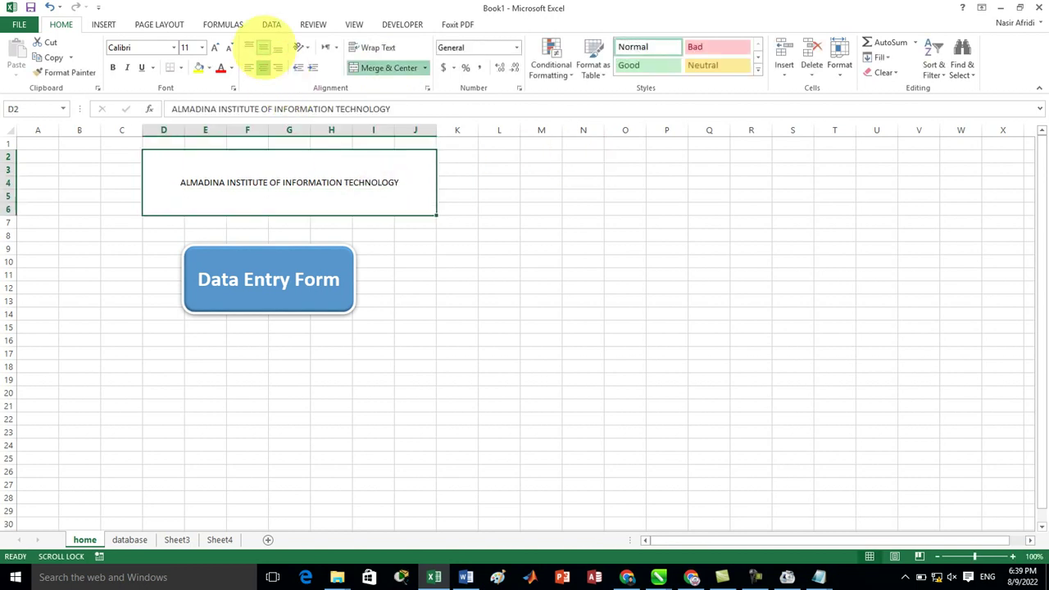
click(113, 67)
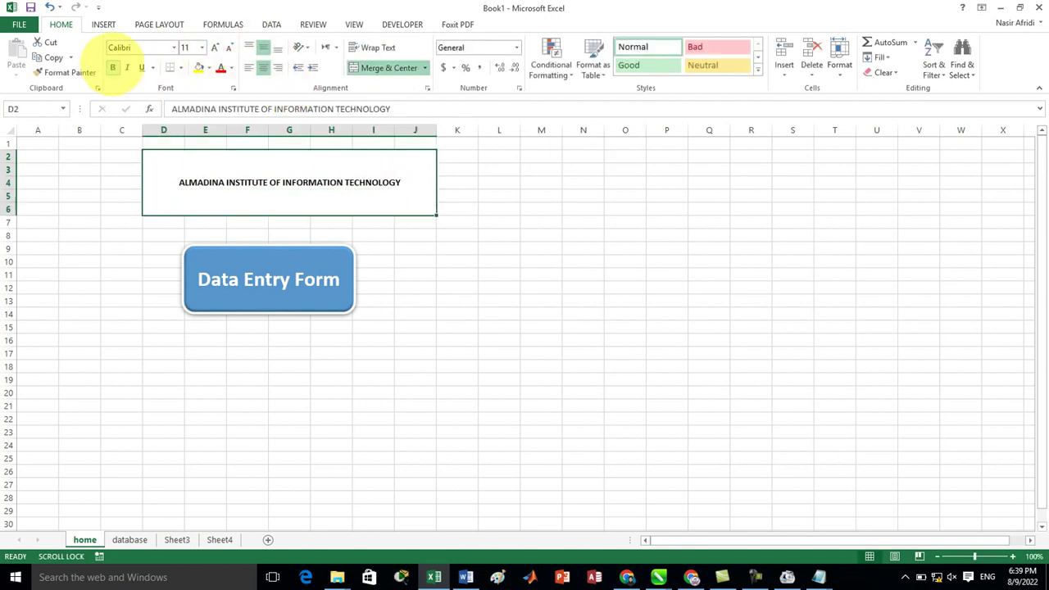
click(139, 46)
text(Im)
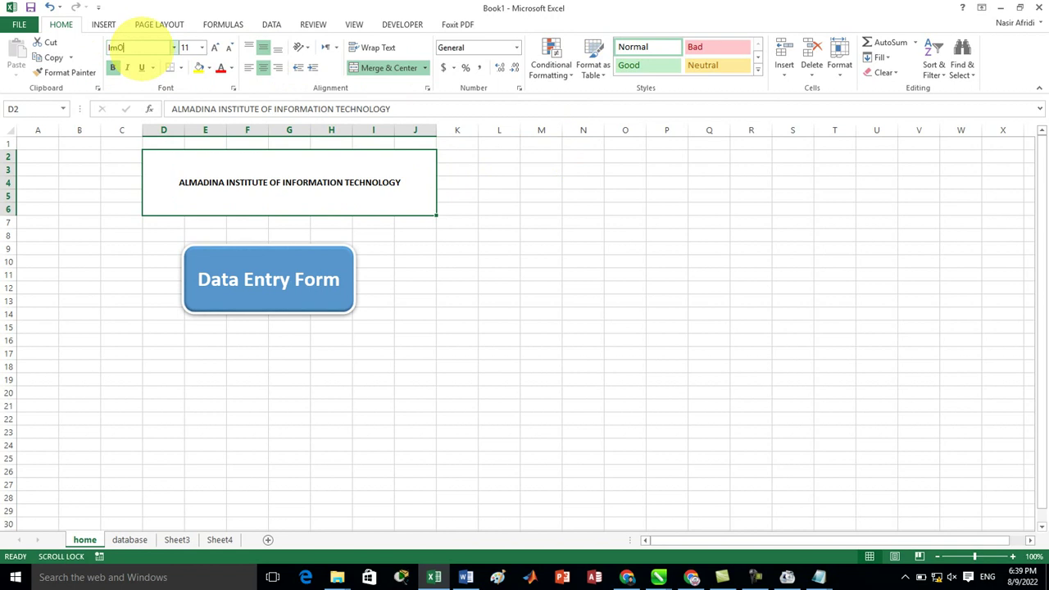
text(pact)
key(Tab)
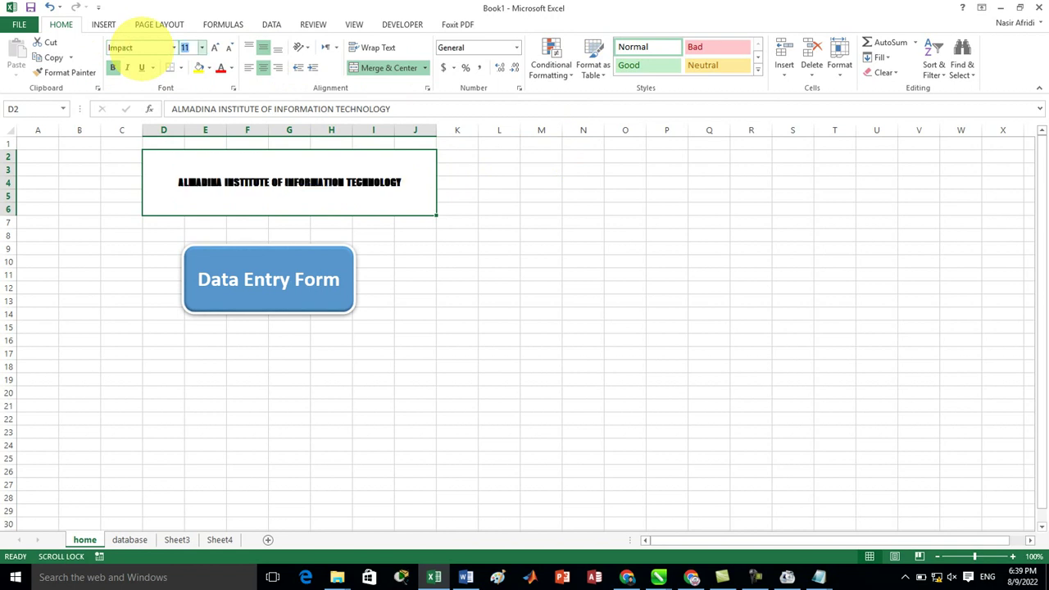
click(214, 47)
click(215, 47)
click(214, 47)
click(215, 47)
click(214, 47)
click(215, 46)
click(215, 47)
click(215, 47)
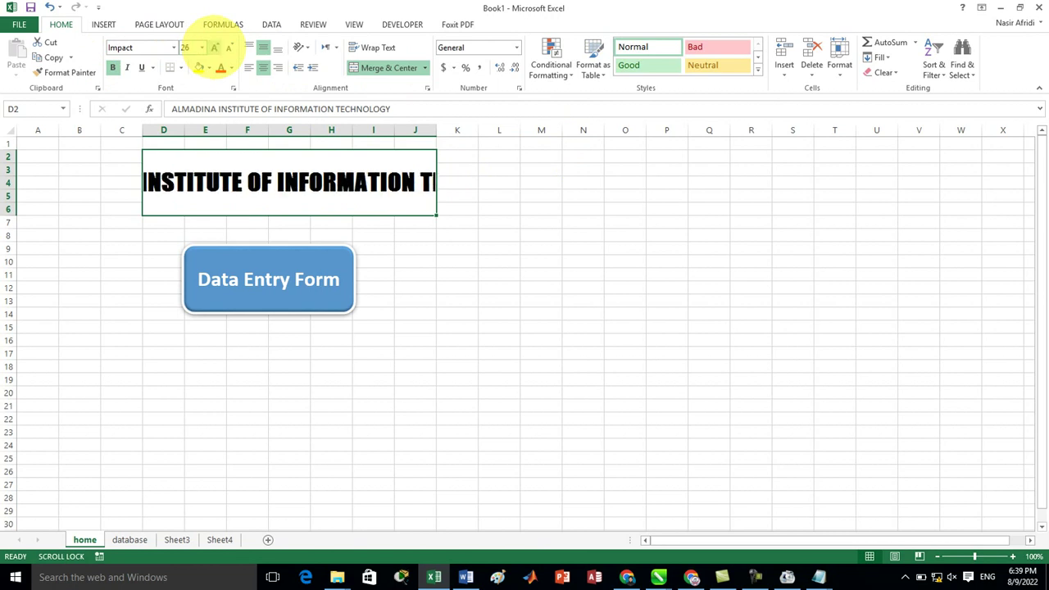
- Wrap the title text and colour it white on a dark blue fill
click(373, 48)
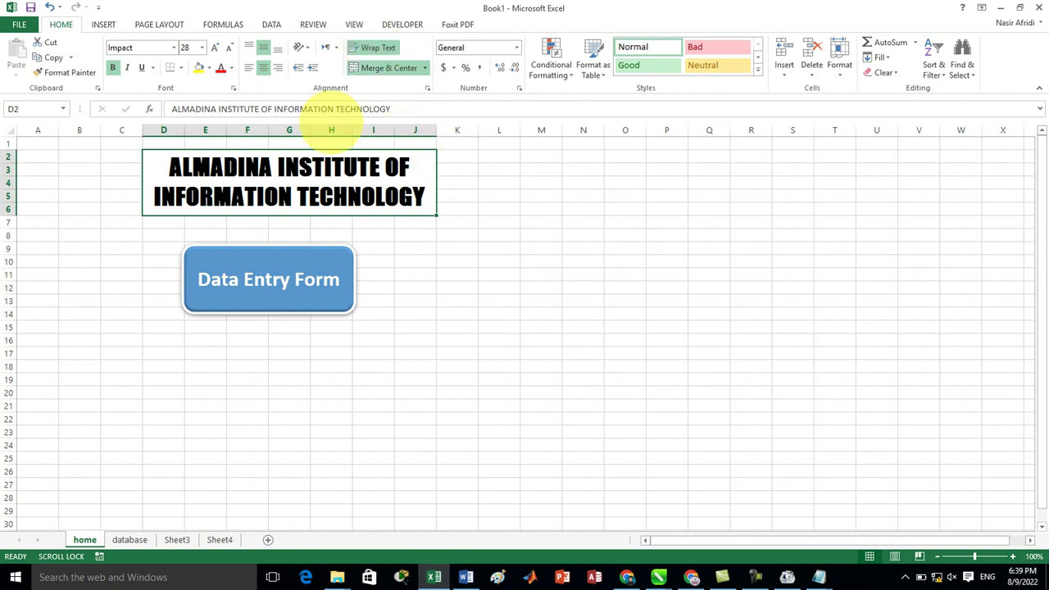
click(210, 67)
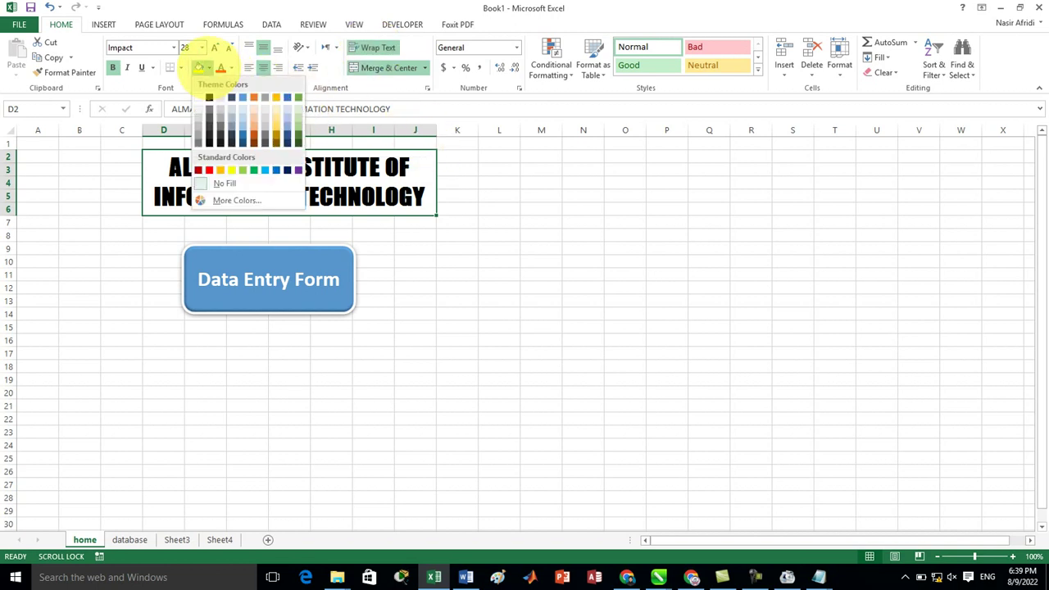
click(283, 168)
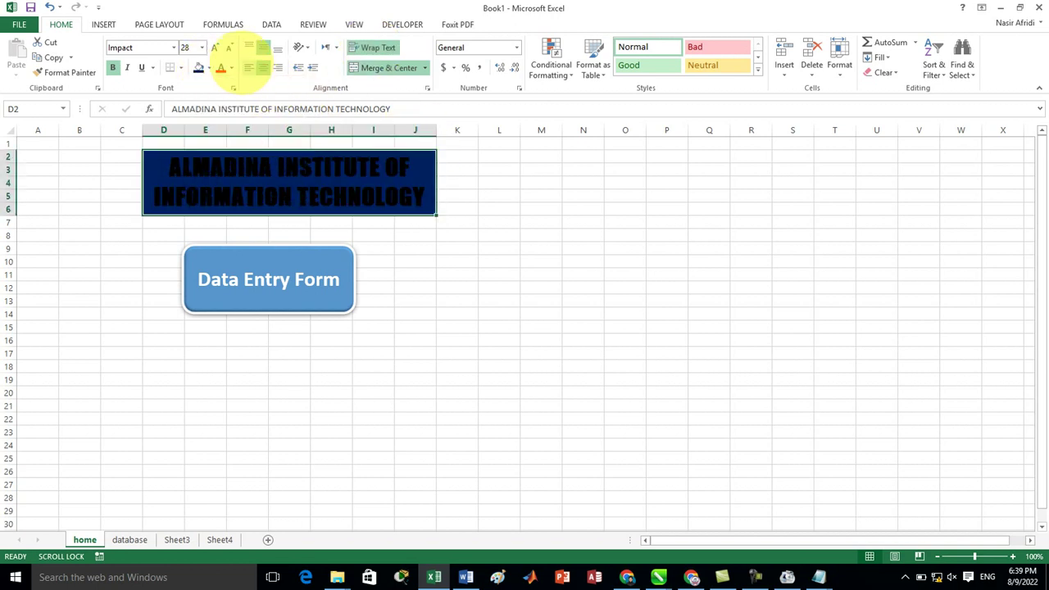
click(231, 68)
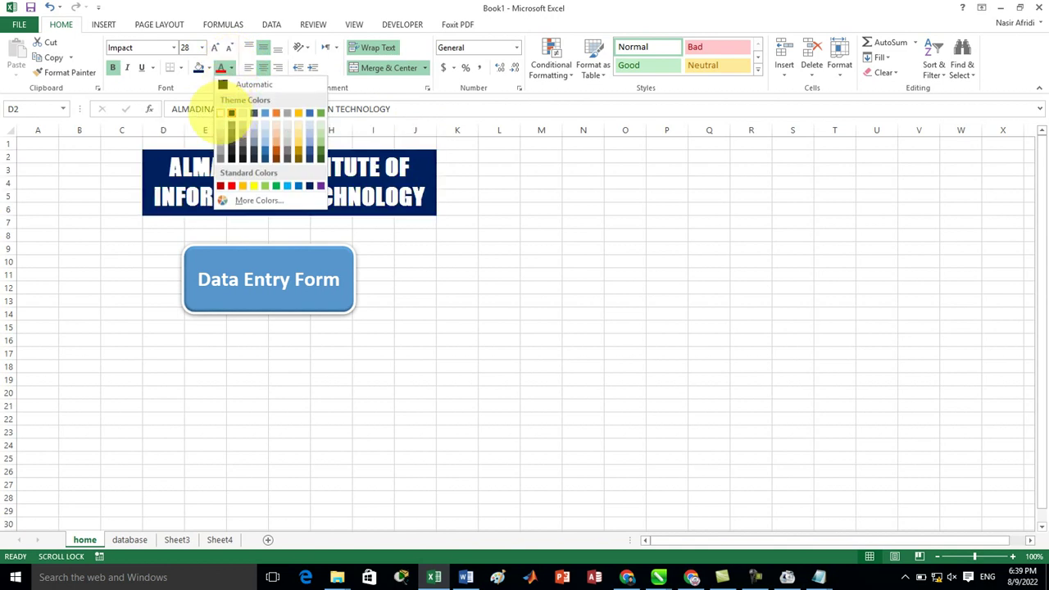
click(231, 113)
click(466, 236)
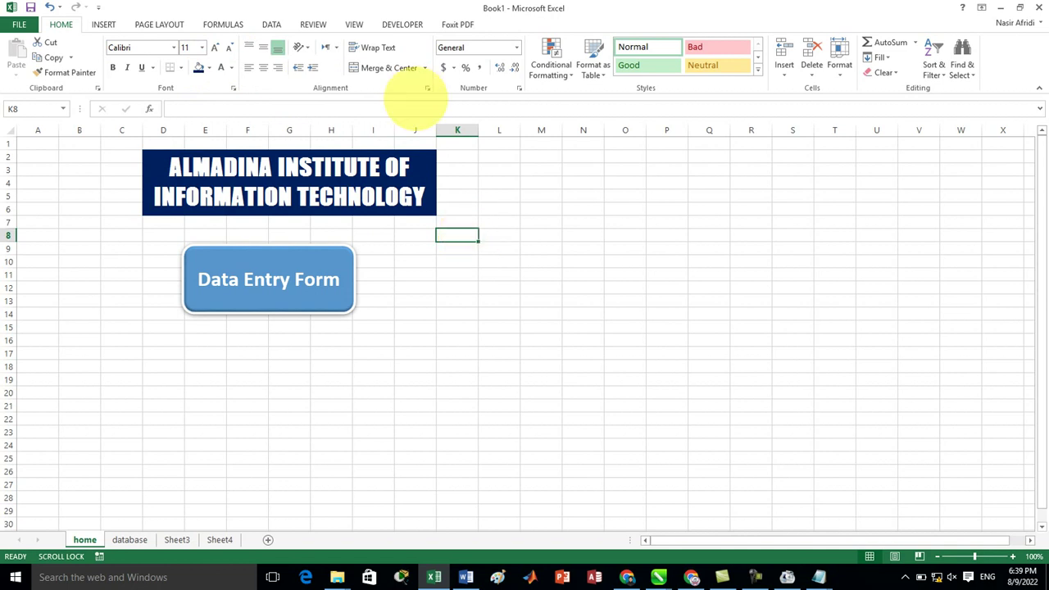
- Turn off gridlines and nudge the Data Entry Form shape slightly right
click(353, 25)
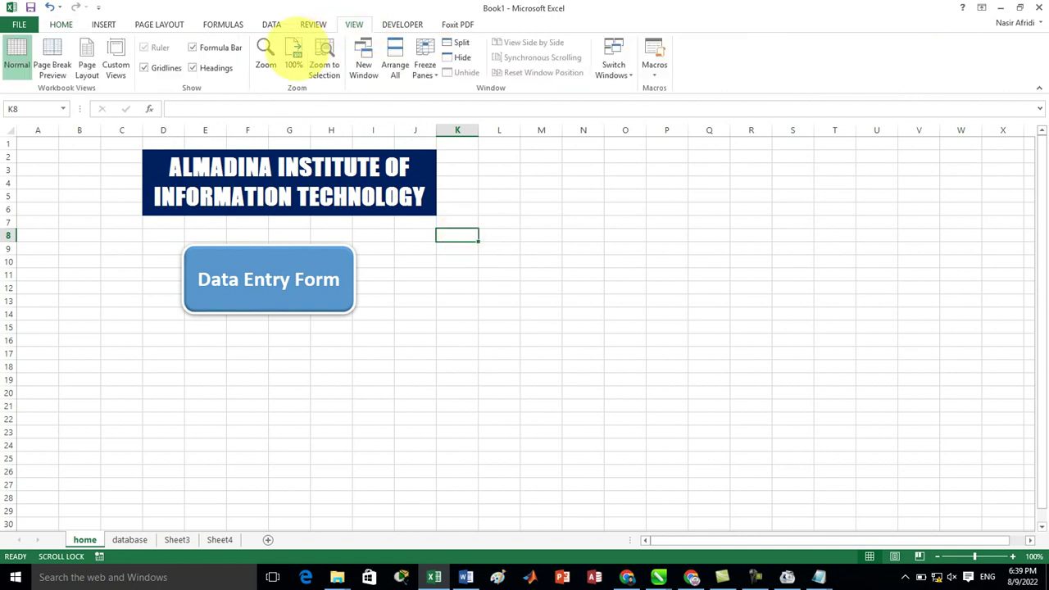
click(145, 68)
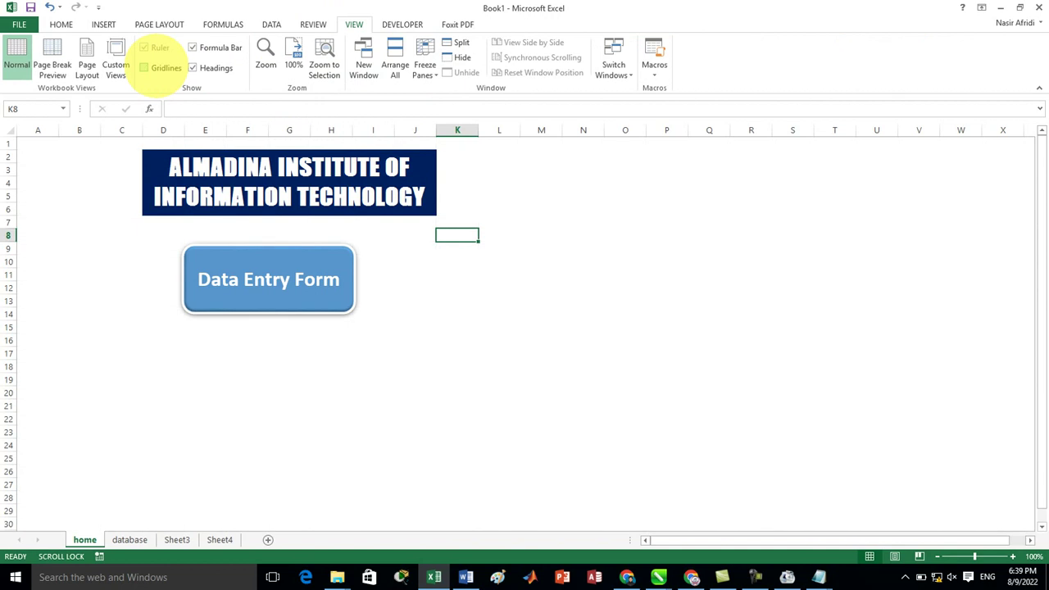
click(297, 303)
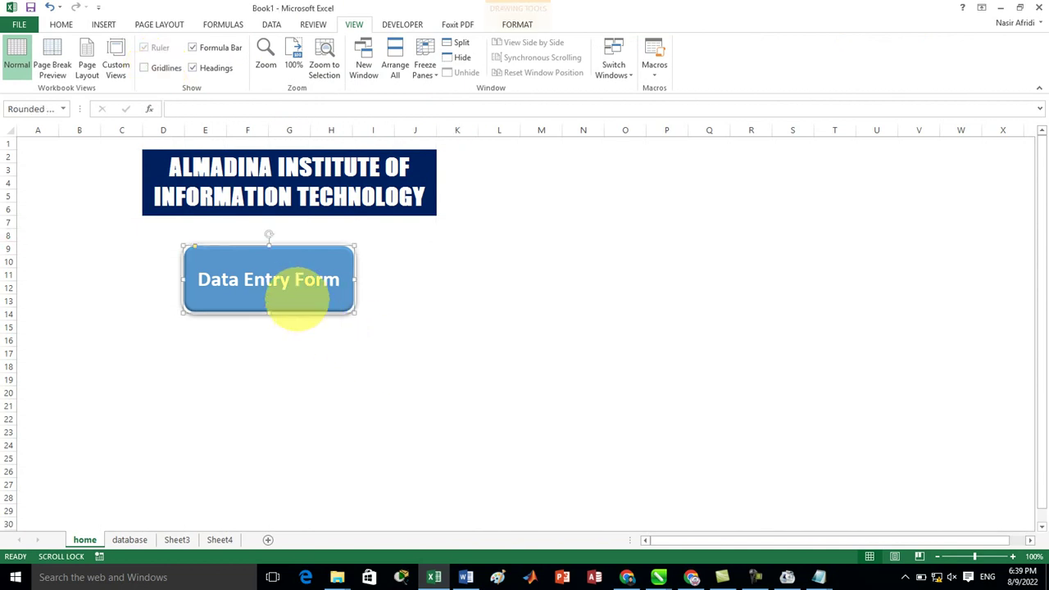
drag(296, 303, 319, 306)
click(497, 131)
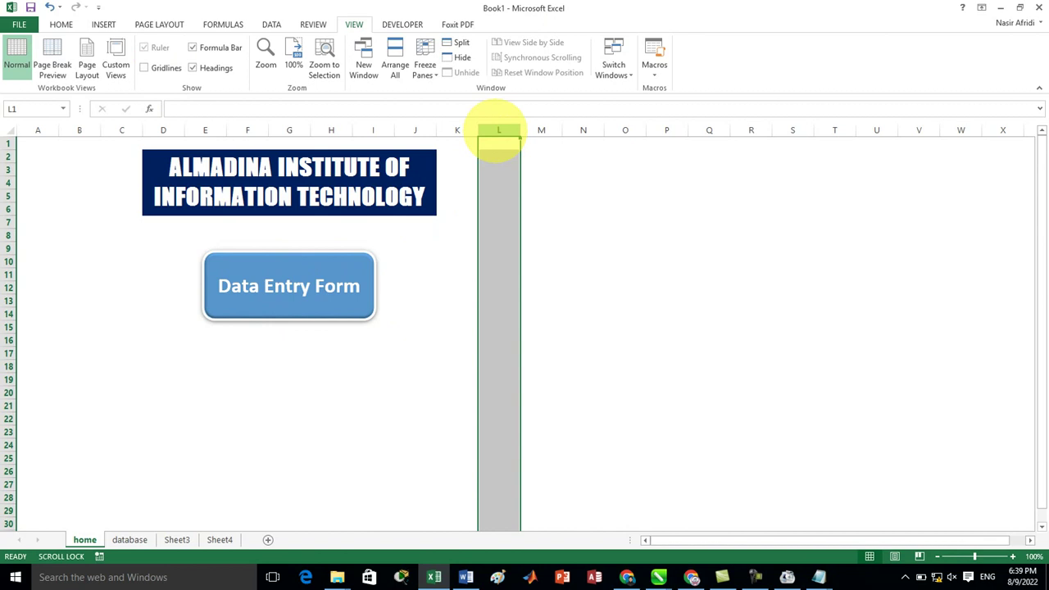
- Hide columns L through XFD so only A–K remain
key(ctrl+shift+Right)
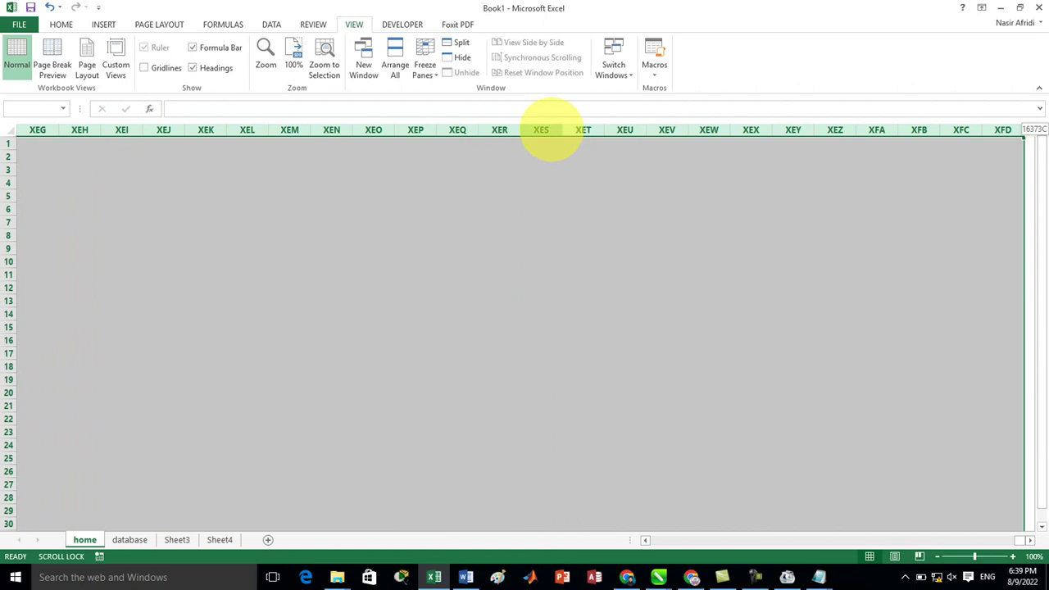
right_click(551, 131)
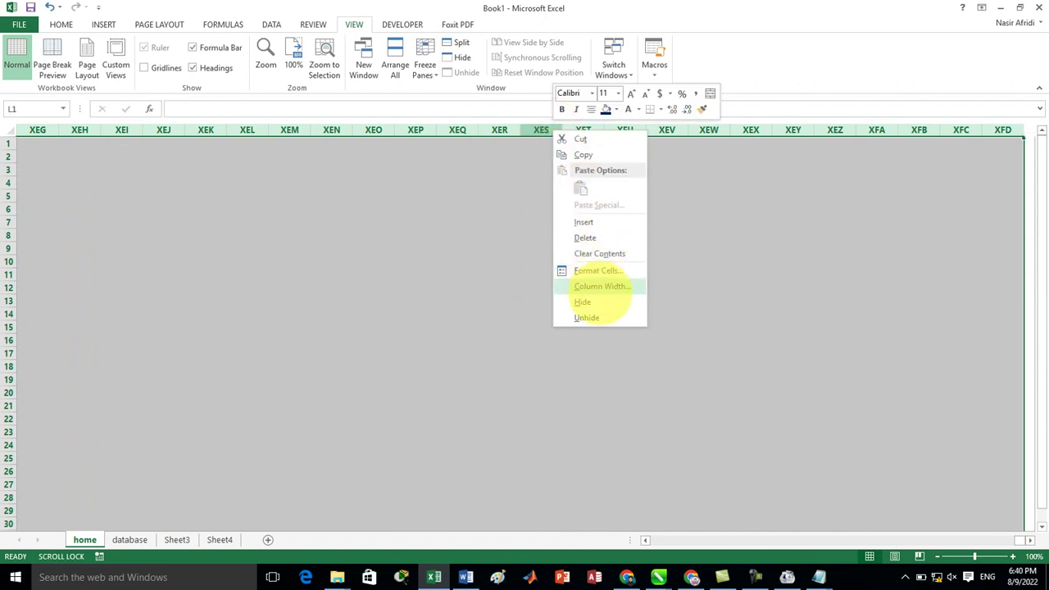
click(584, 303)
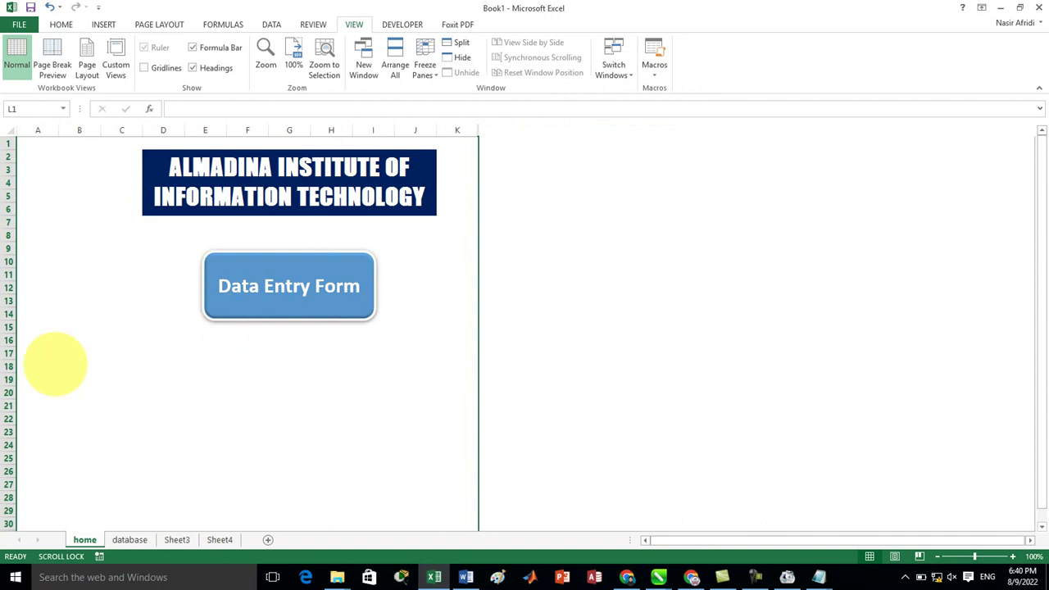
click(9, 366)
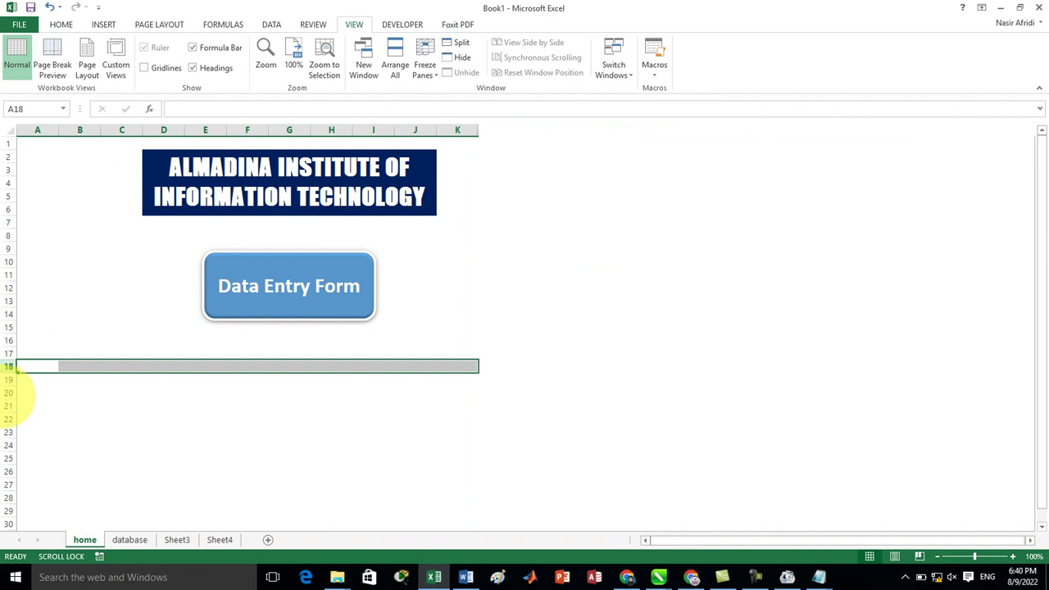
click(9, 405)
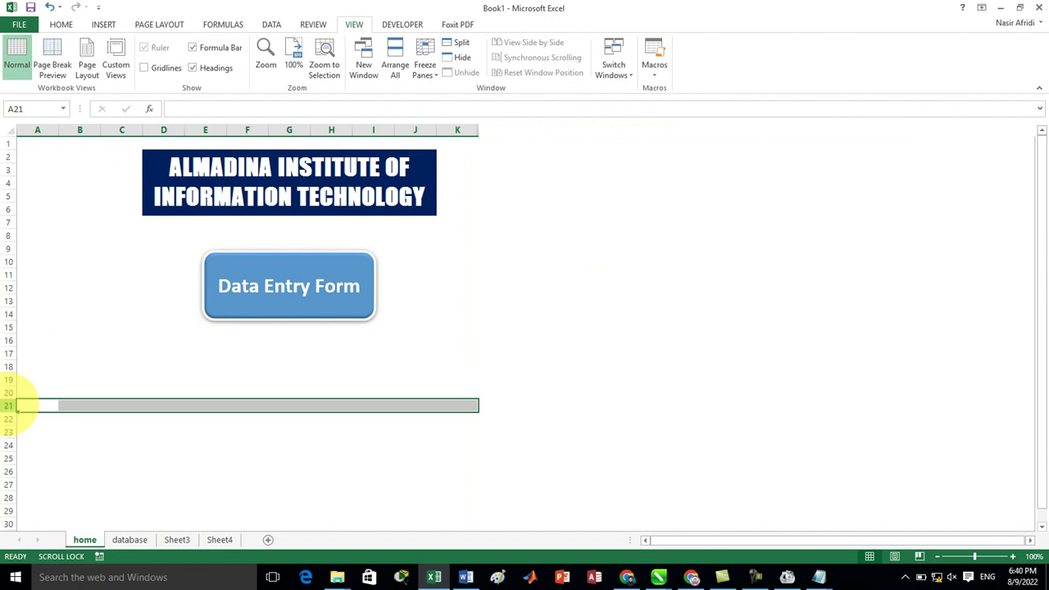
- Hide rows 21 to the last row so only rows 1–20 show
key(ctrl+shift+Down)
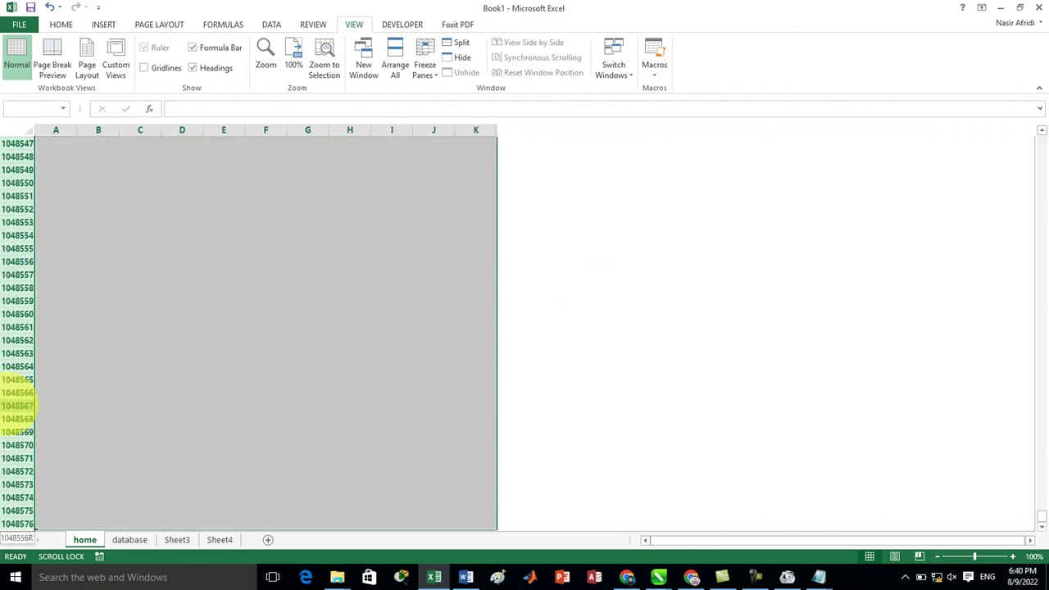
right_click(17, 406)
click(24, 379)
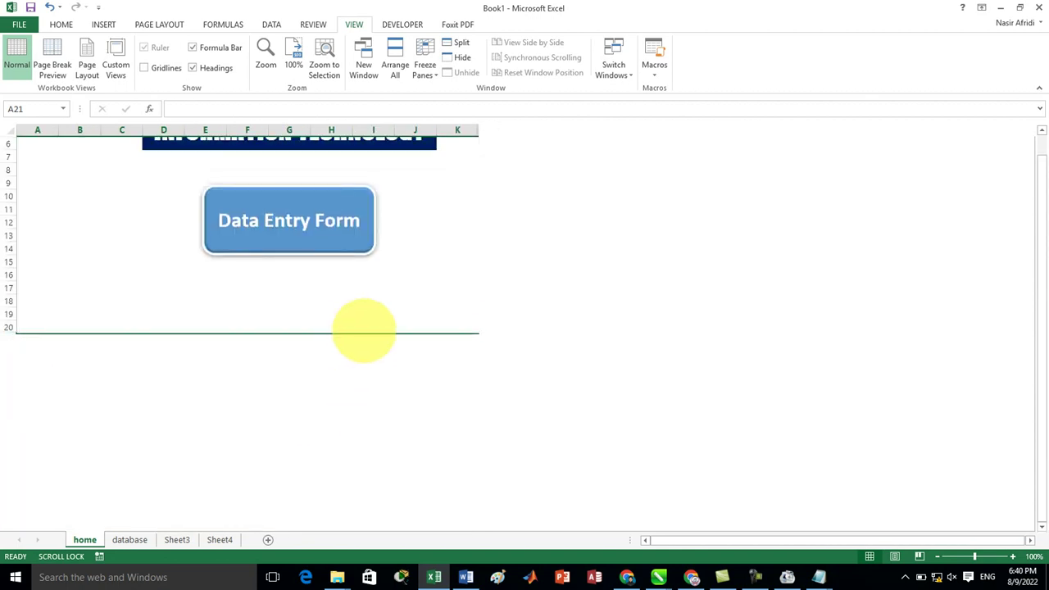
click(414, 300)
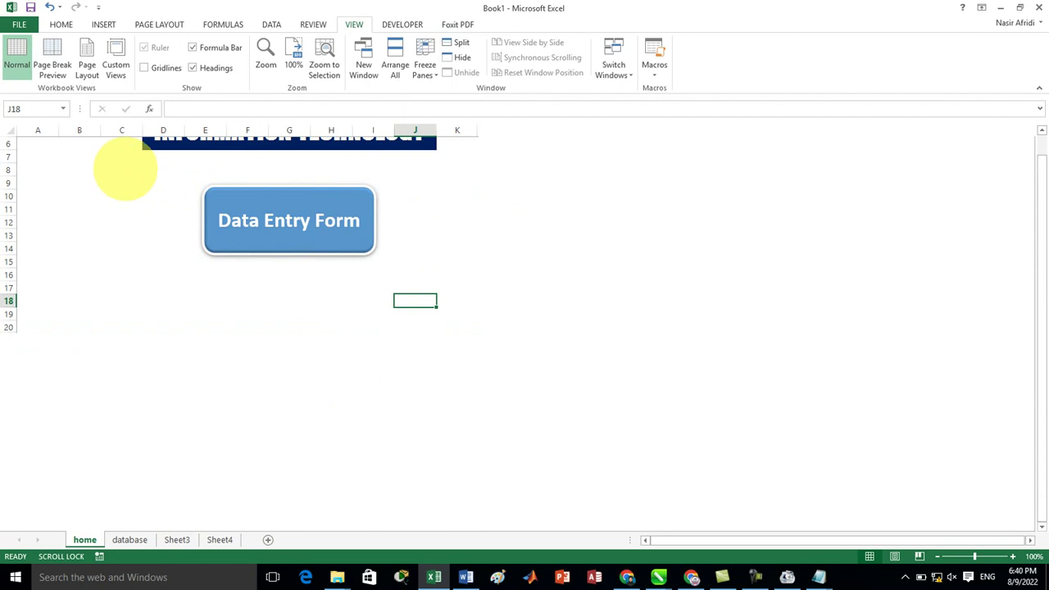
- Put a thick box border around B6:K18
click(77, 144)
drag(80, 144, 343, 297)
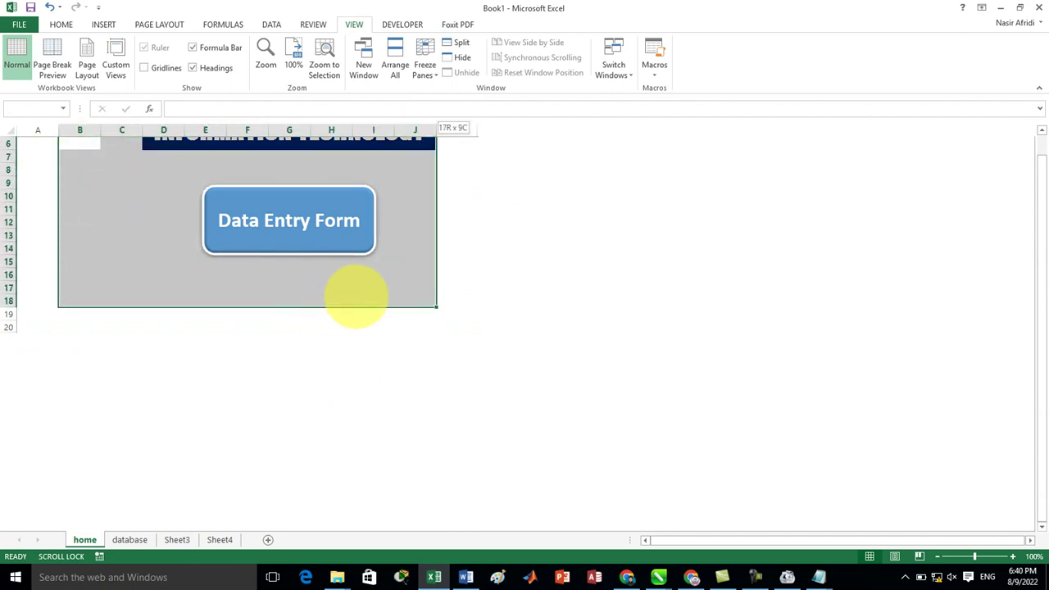
drag(356, 295, 445, 295)
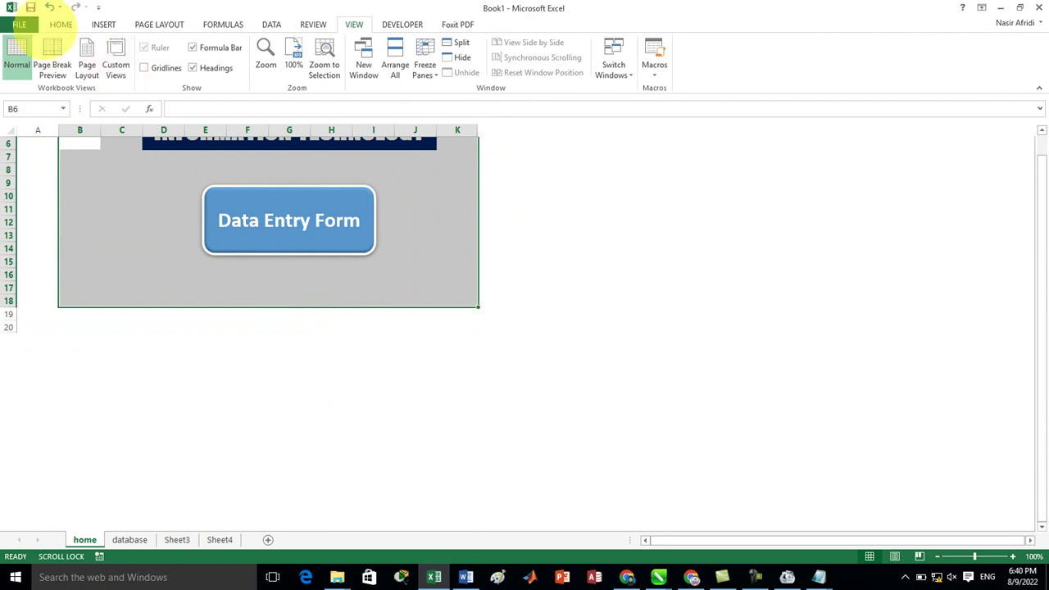
click(60, 23)
click(181, 67)
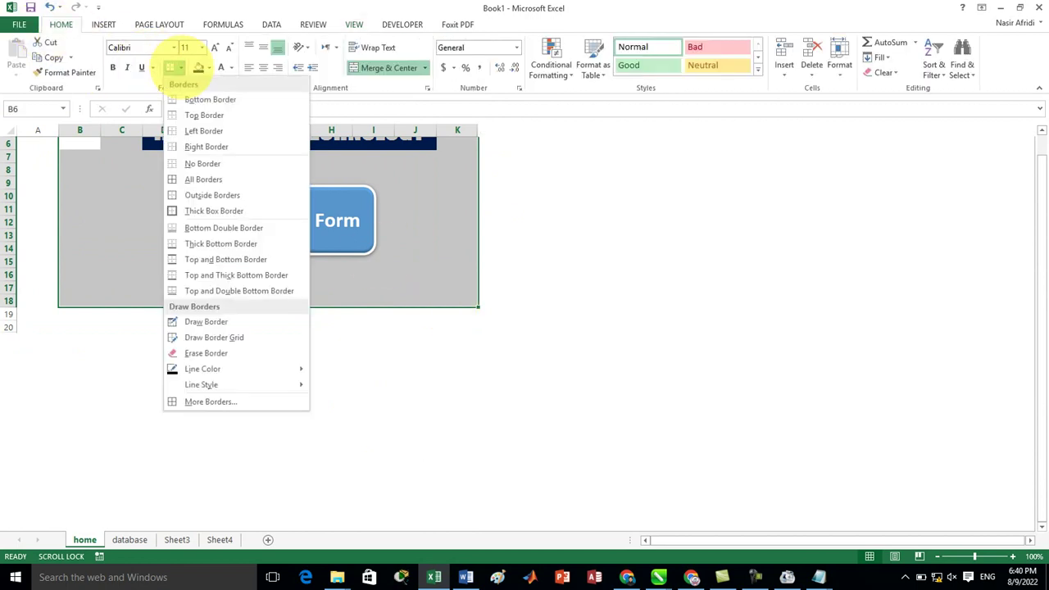
click(176, 211)
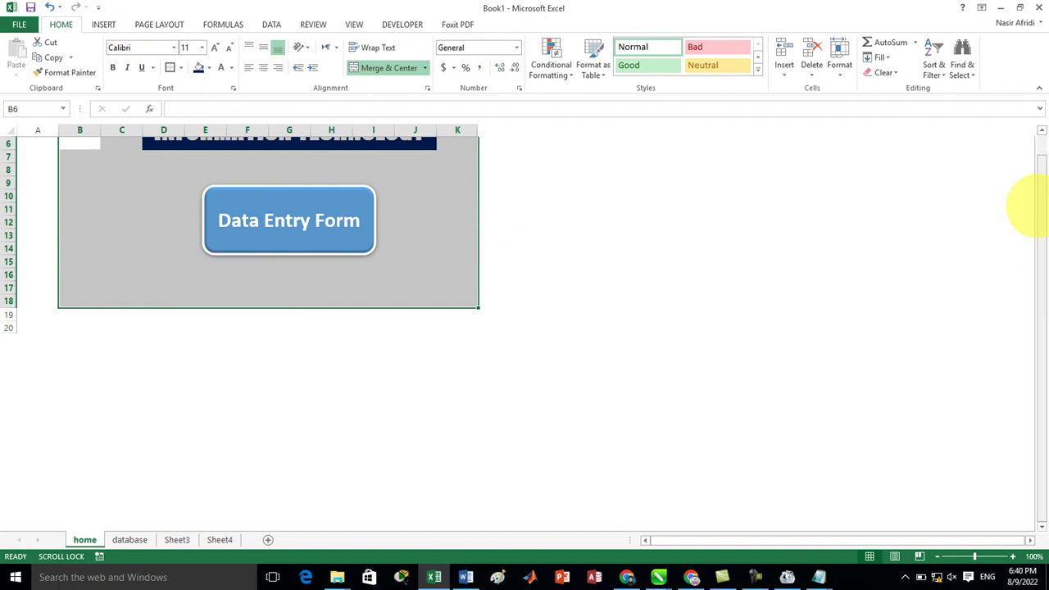
scroll(1030, 164, up, 2)
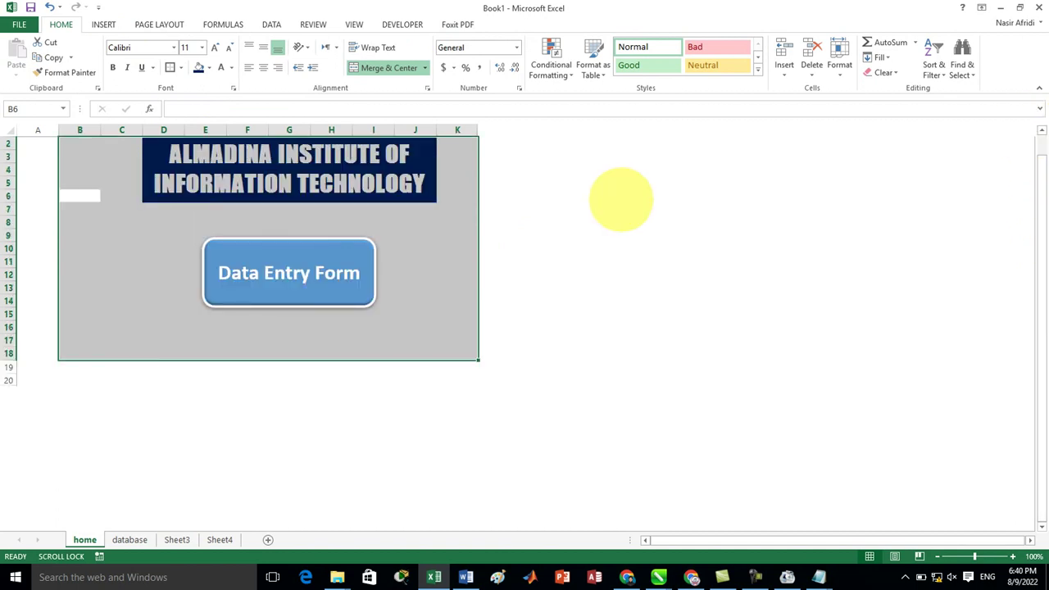
click(459, 156)
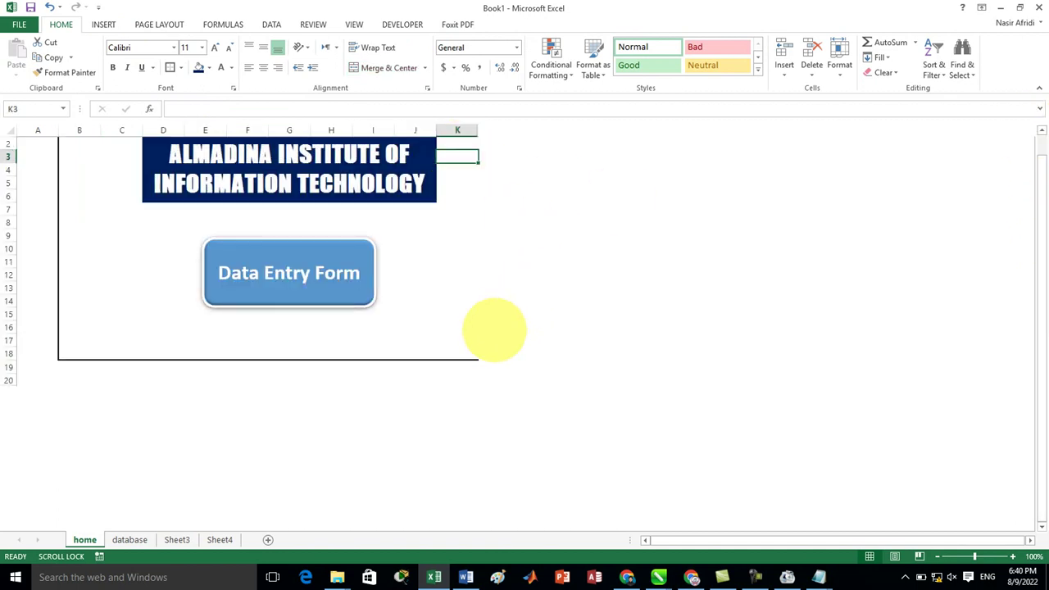
- Apply an additional border to column K
click(456, 326)
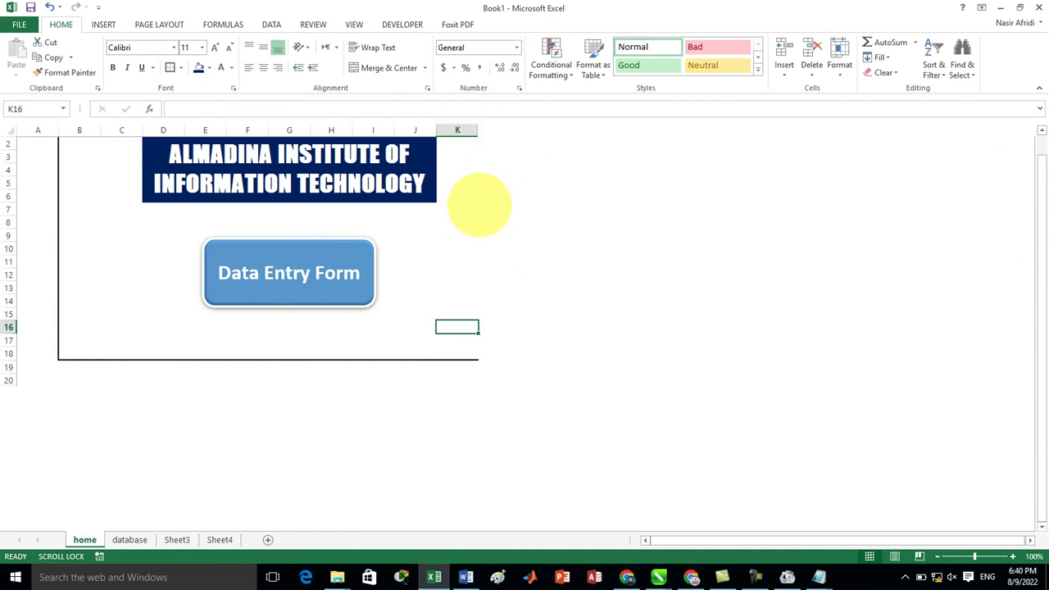
click(466, 208)
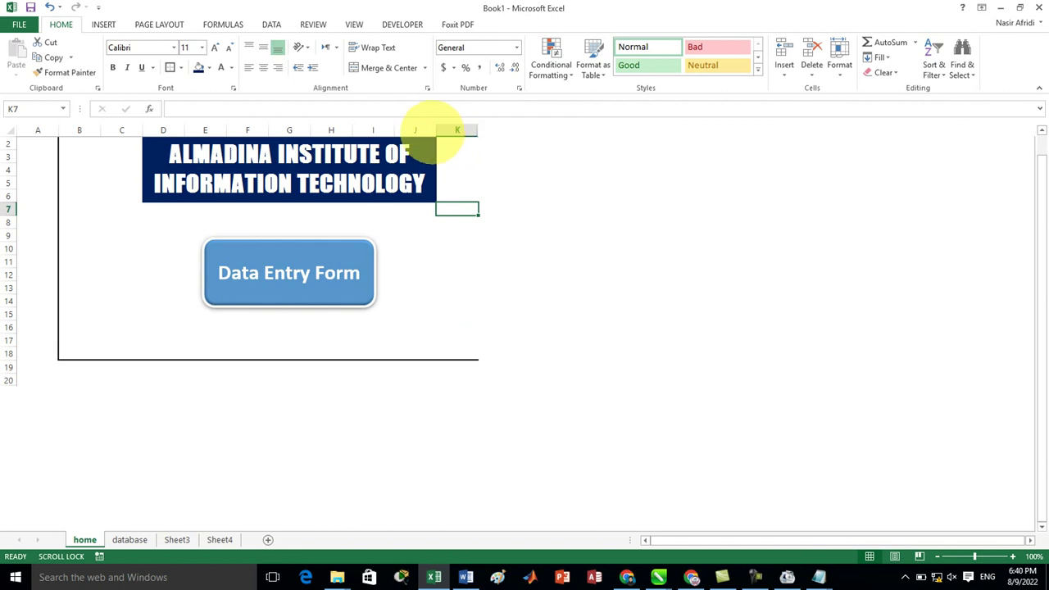
drag(457, 129, 467, 242)
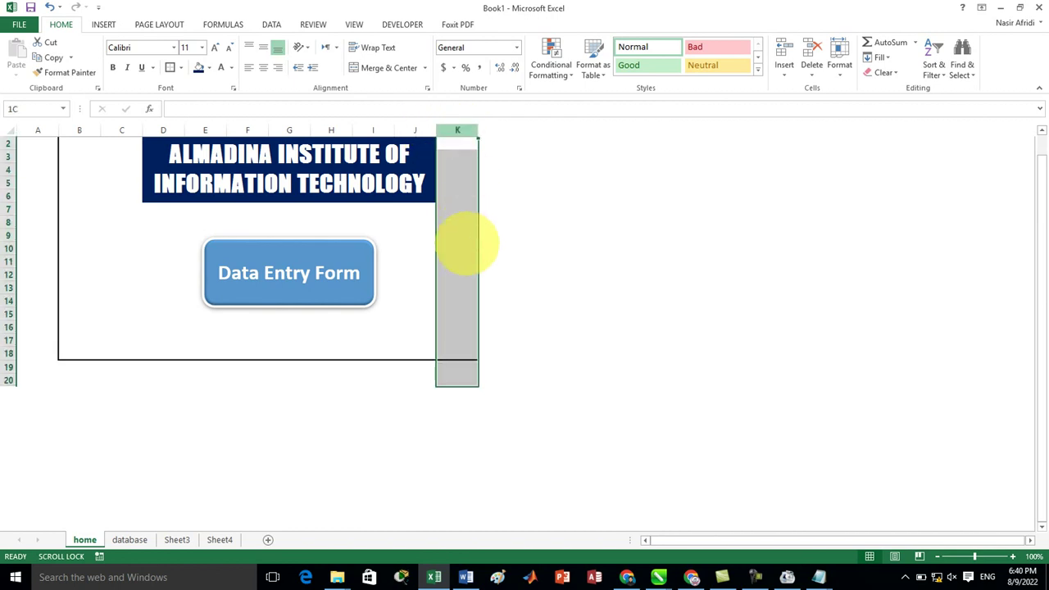
click(180, 68)
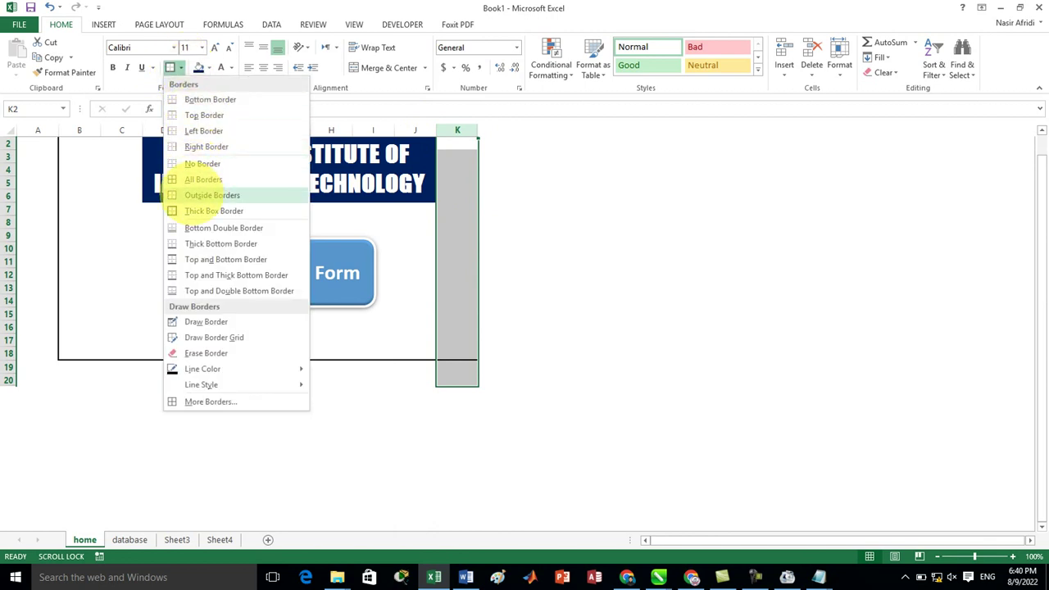
click(204, 147)
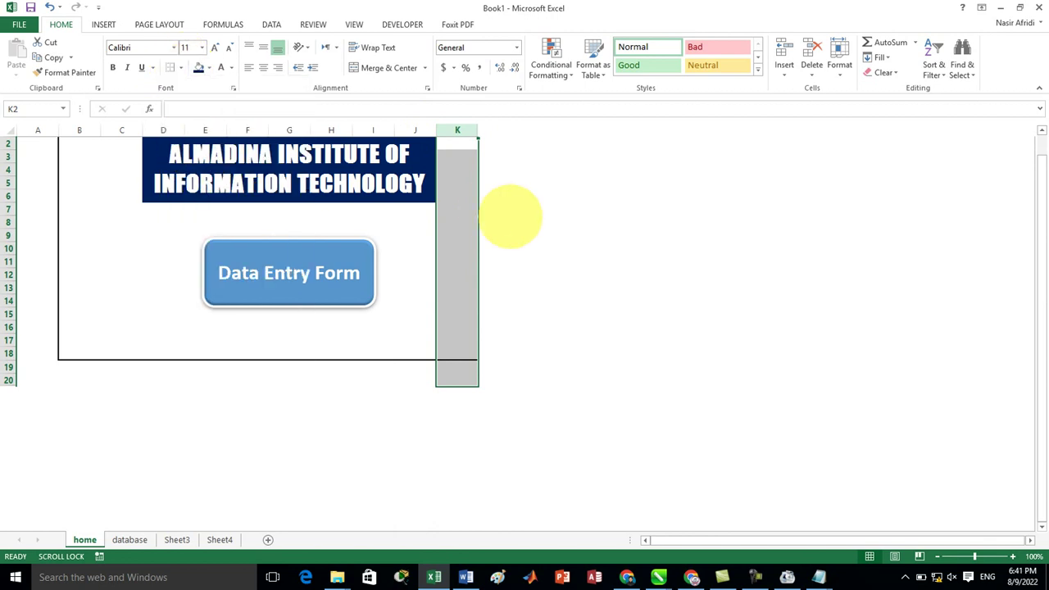
click(415, 222)
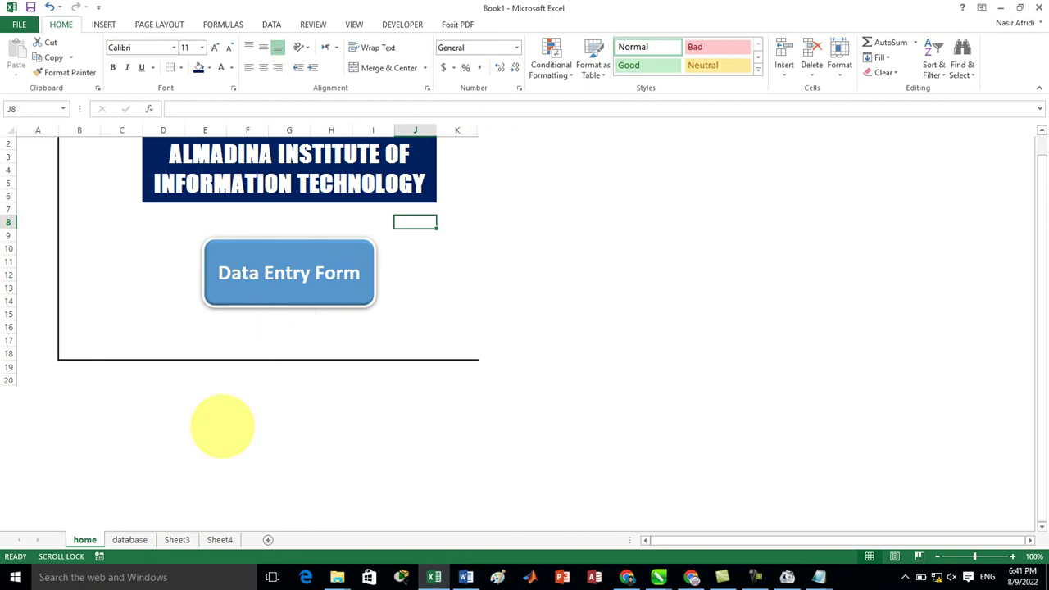
- On the database sheet, enter headings S.No, Student Id, Student Name and Gender in A1:D1
click(129, 539)
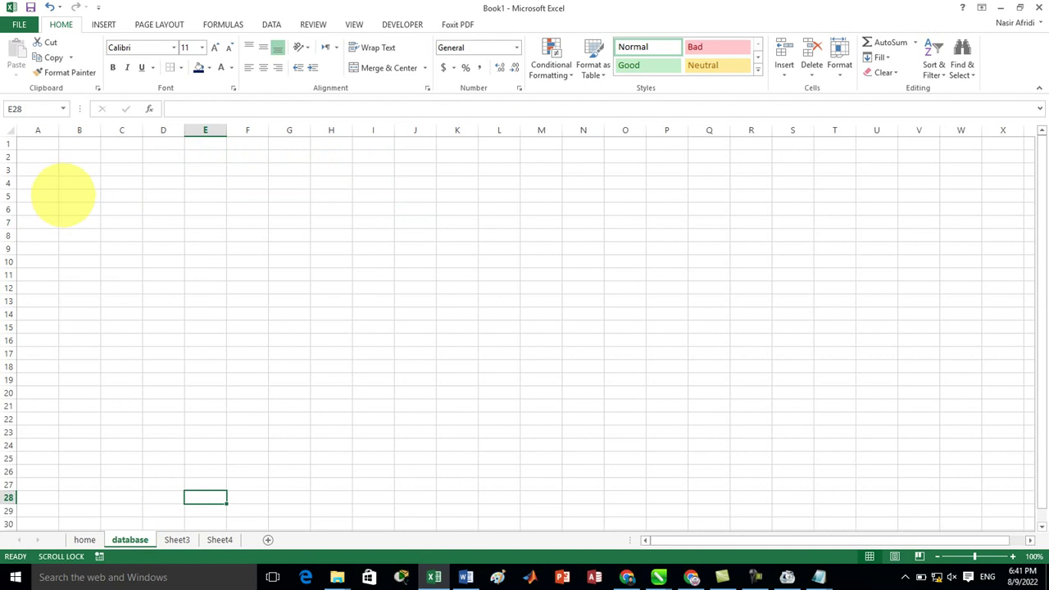
click(39, 145)
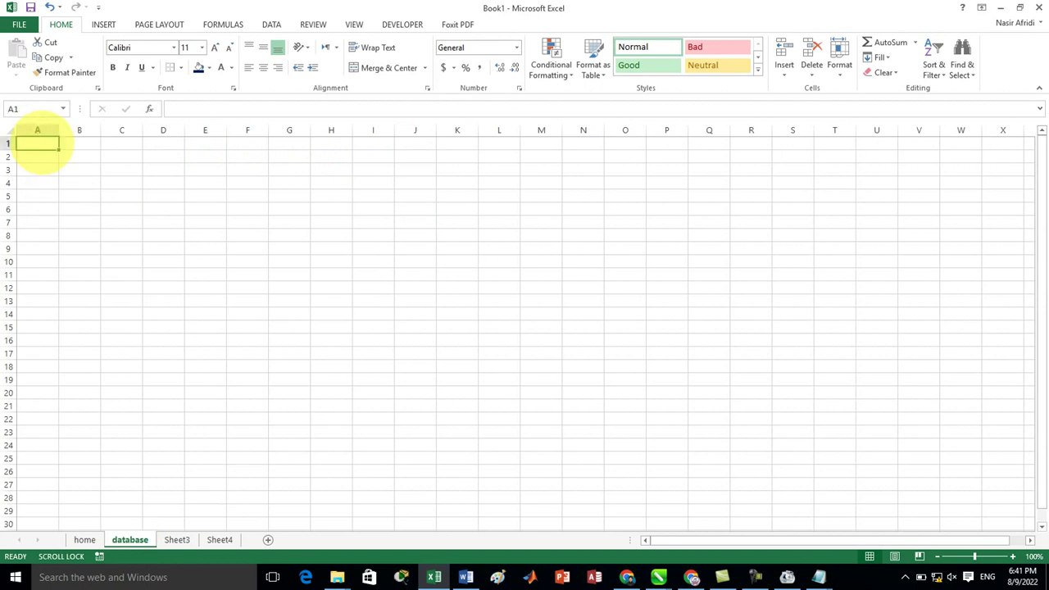
text(S.)
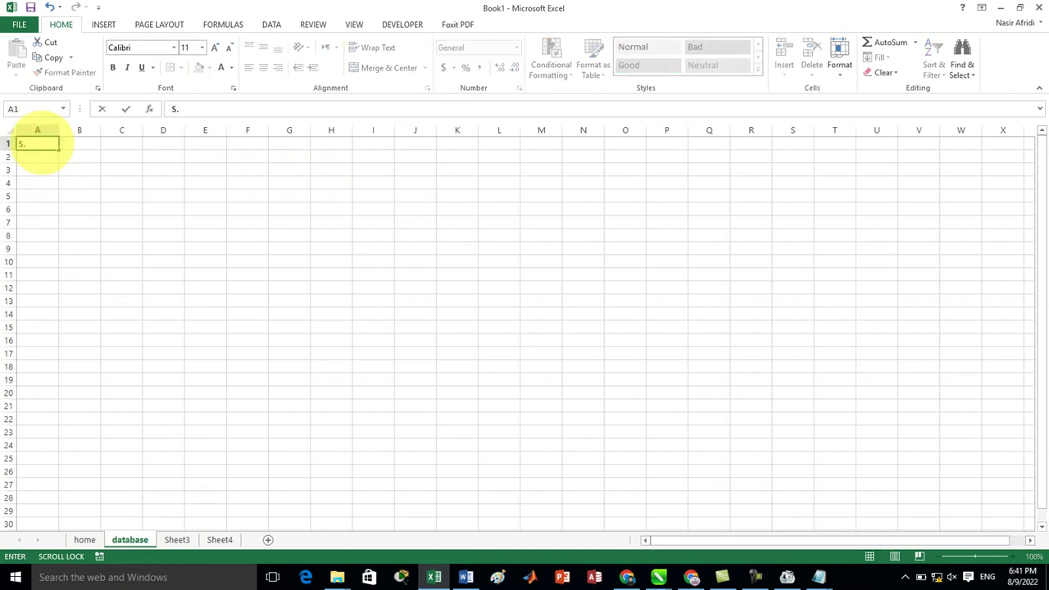
text(No)
key(Tab)
text(Student Id)
key(Tab)
text(Sudent)
key(BackSpace)
key(BackSpace)
key(BackSpace)
key(BackSpace)
key(BackSpace)
key(BackSpace)
key(BackSpace)
text(udent Name)
key(Tab)
text(Gender)
key(Tab)
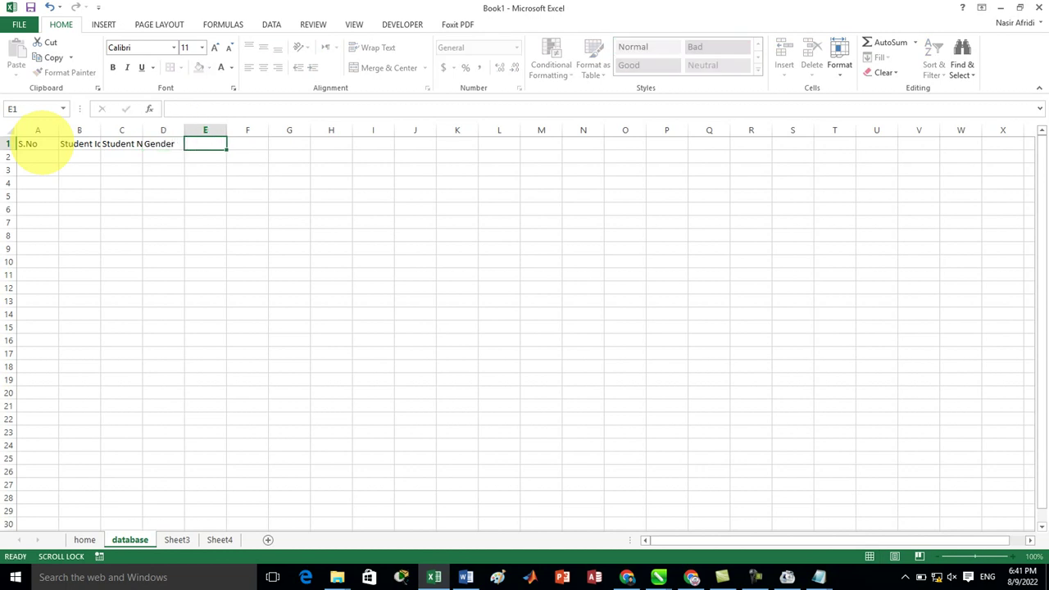
- Continue the headings with Department, City, Country, Submitted By and begin Submitted On in I1
text(Department)
key(Tab)
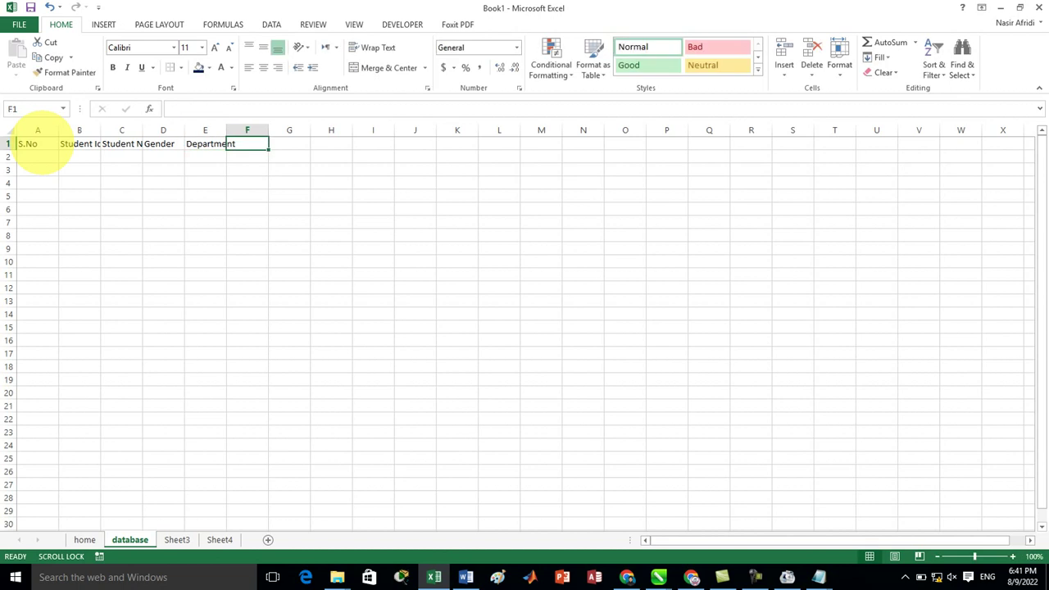
text(Co=ity)
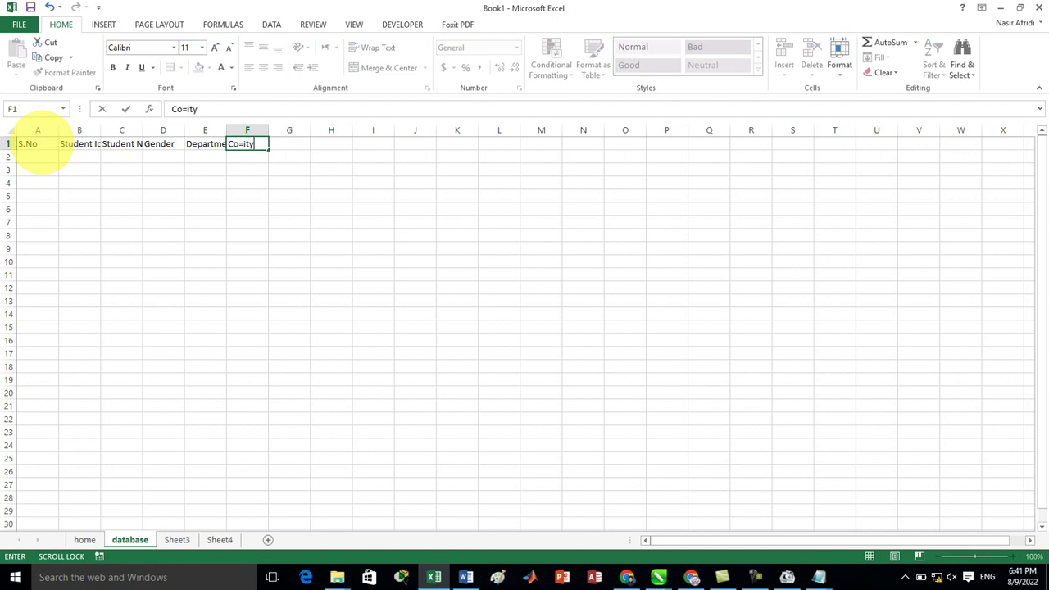
key(BackSpace)
key(BackSpace)
key(BackSpace)
text(y)
key(Tab)
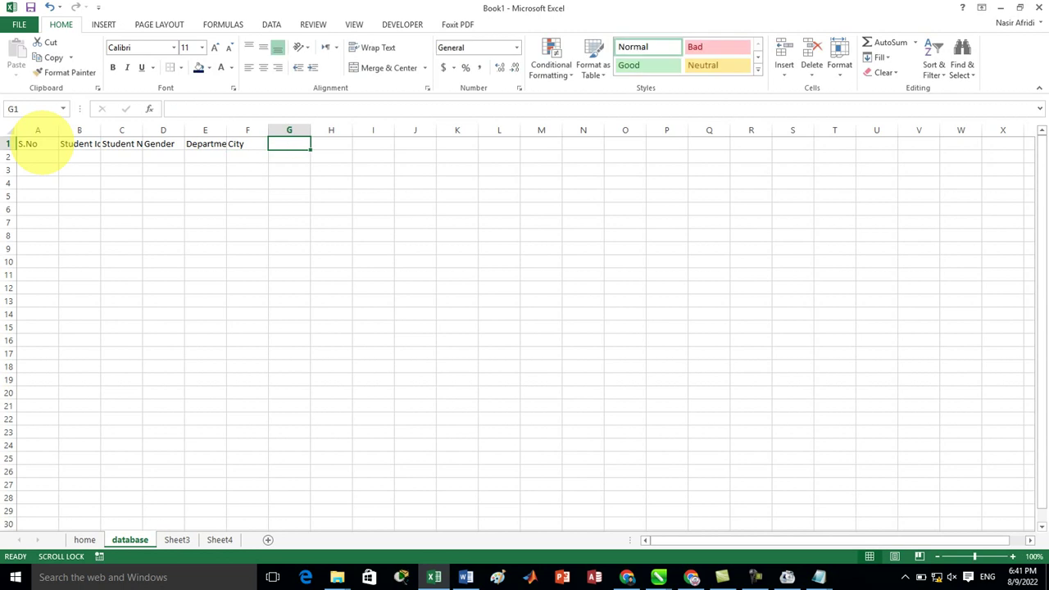
text(Country)
key(Tab)
text(Submi)
text(te)
text( B)
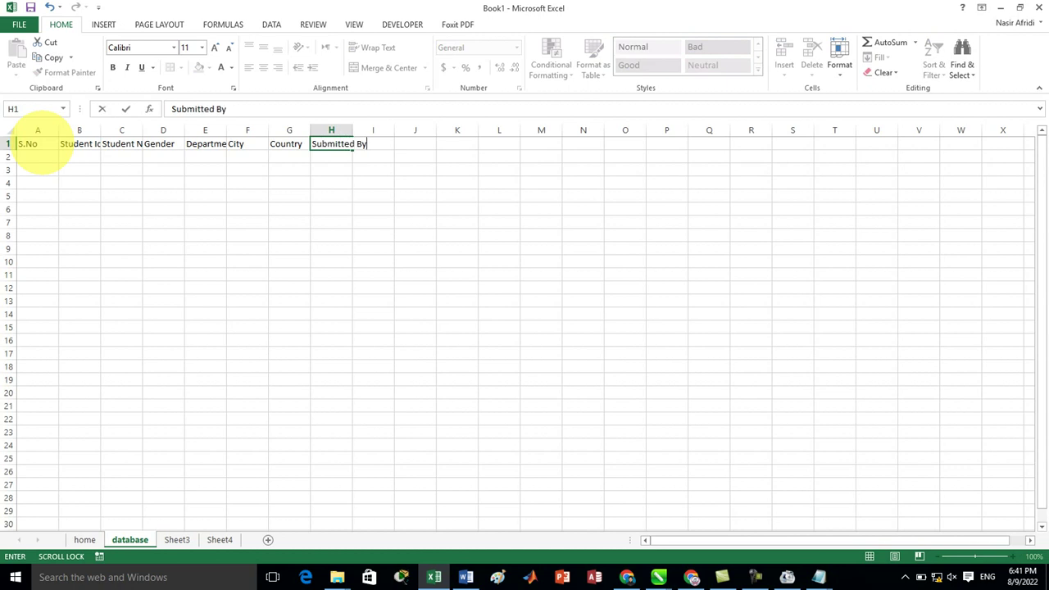
text(y)
key(Tab)
text(Submm)
text(ted On)
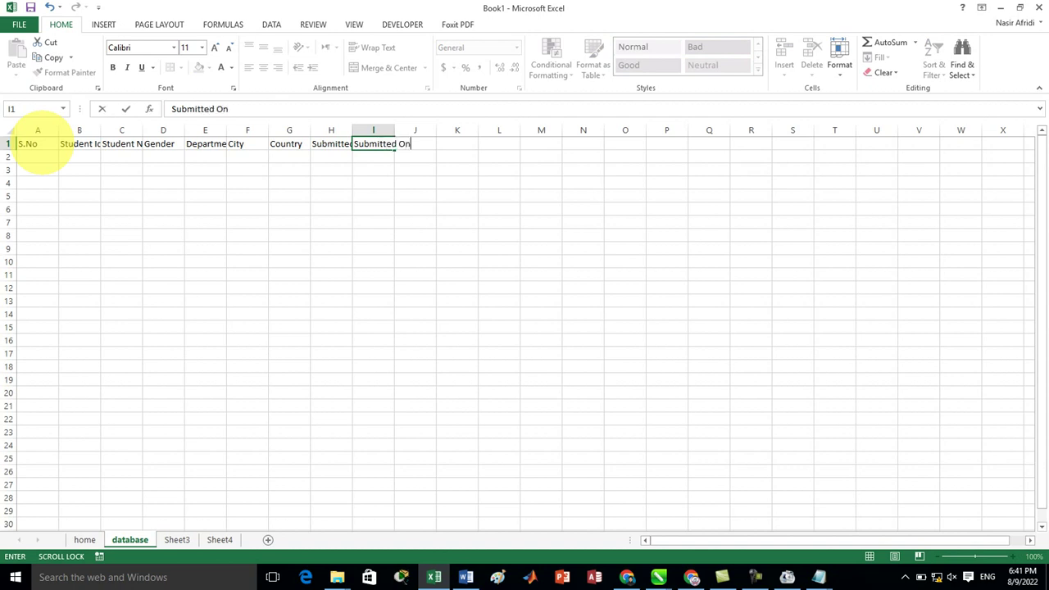
- Finish the Submitted On heading in I1 and AutoFit columns A–I to their headings
click(242, 233)
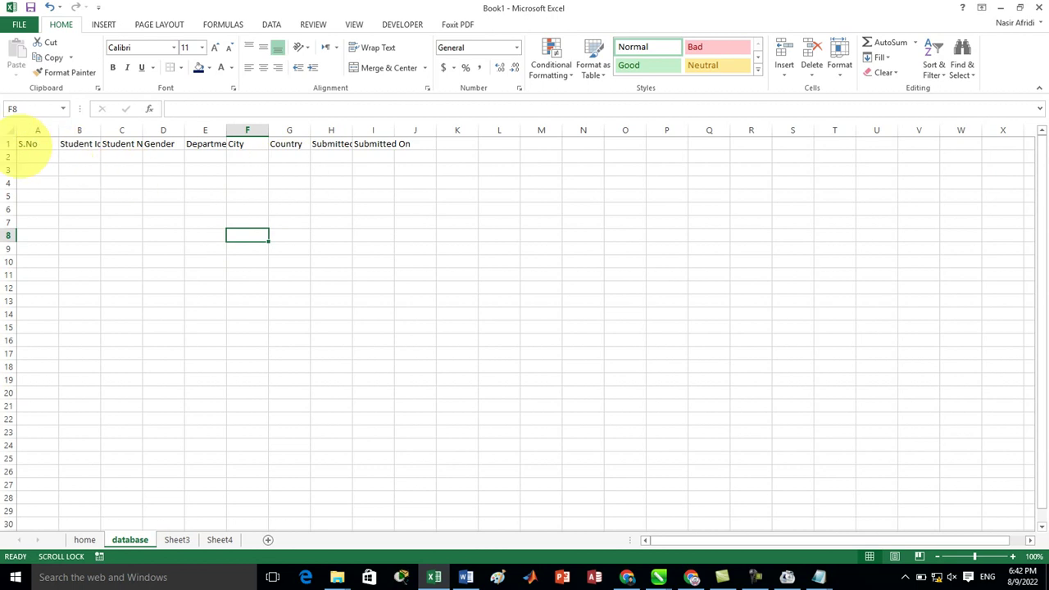
drag(28, 145, 410, 141)
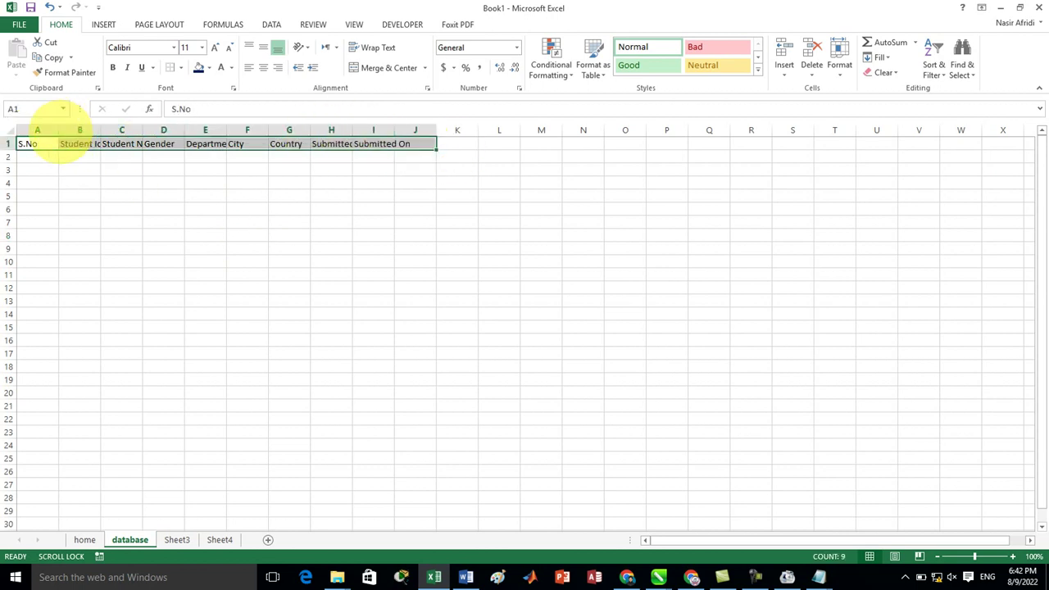
click(32, 145)
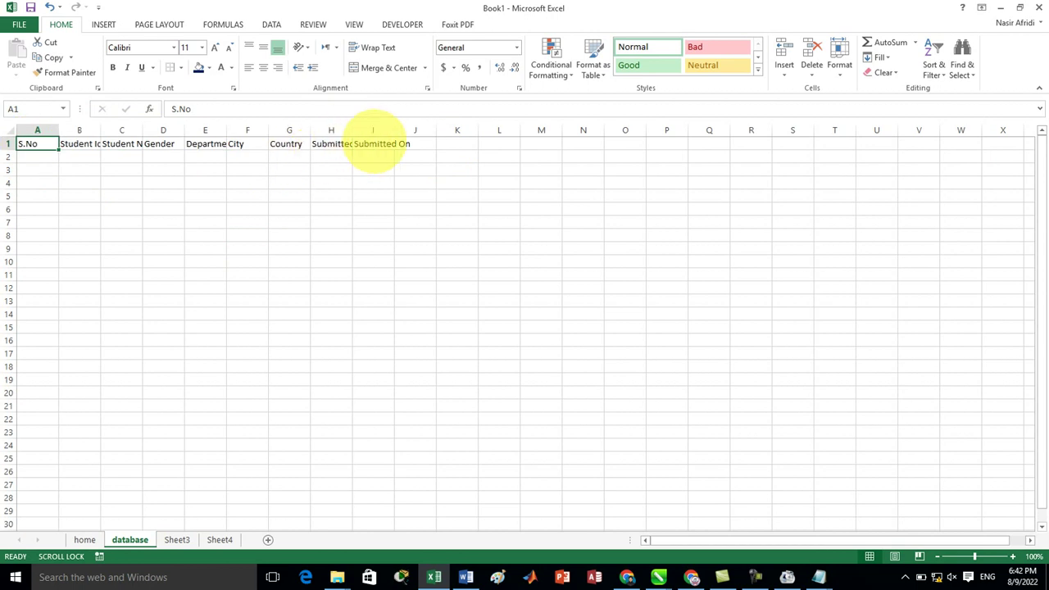
drag(373, 143, 33, 148)
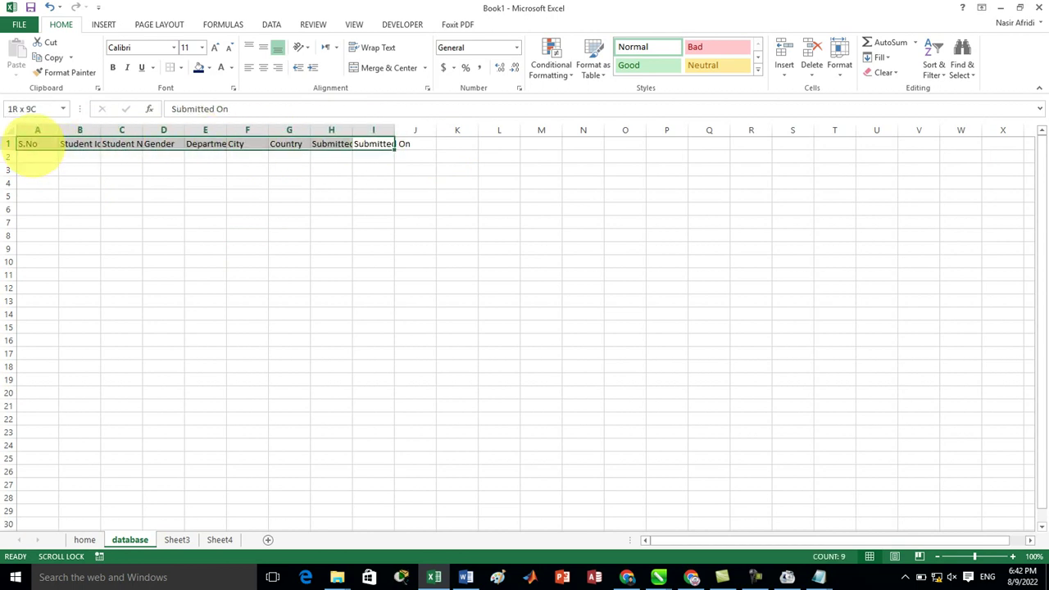
drag(101, 129, 129, 129)
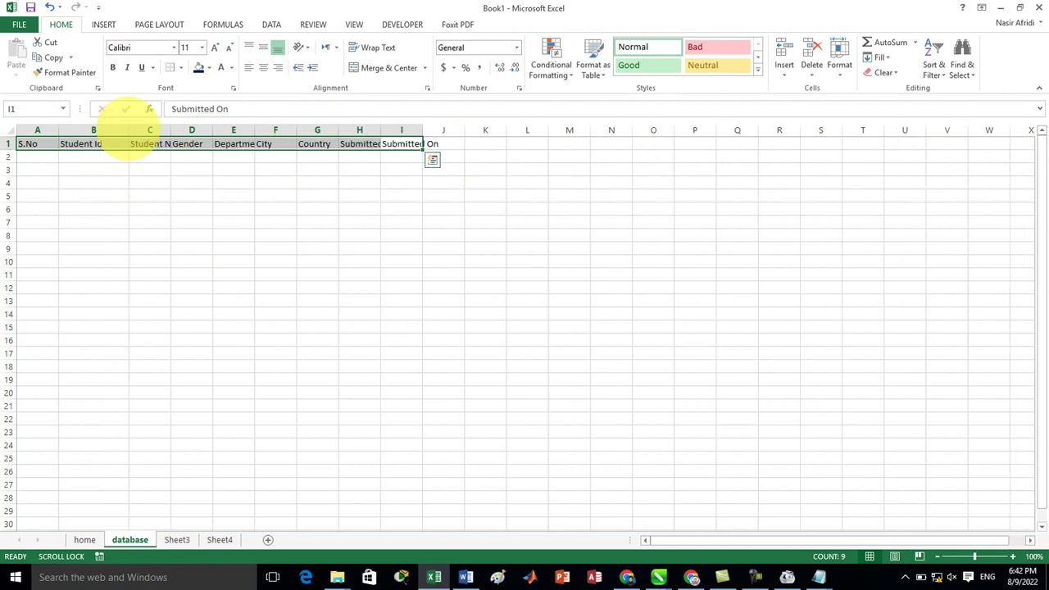
click(35, 129)
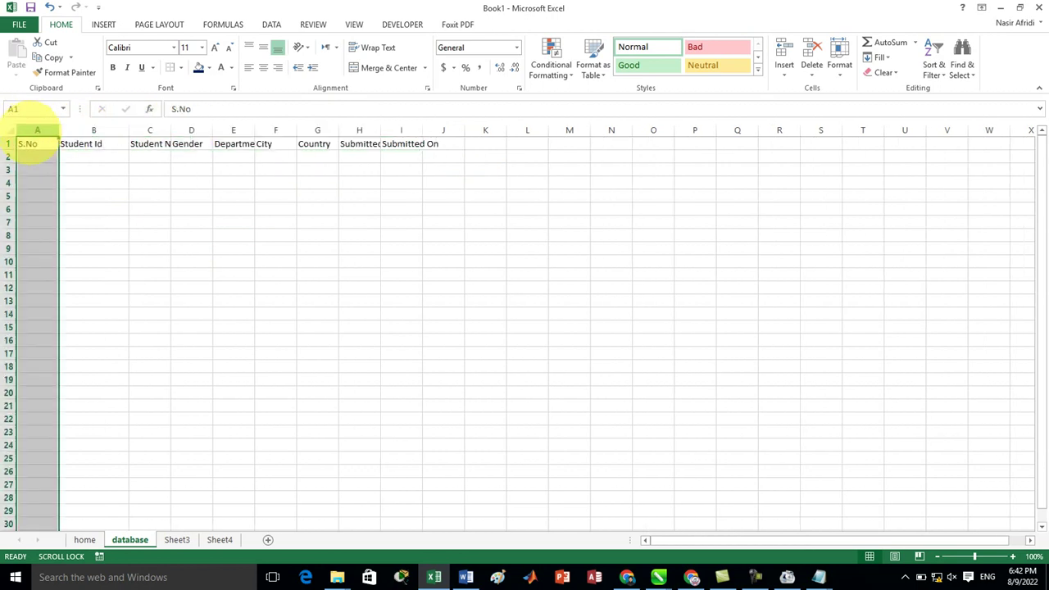
drag(32, 119, 423, 133)
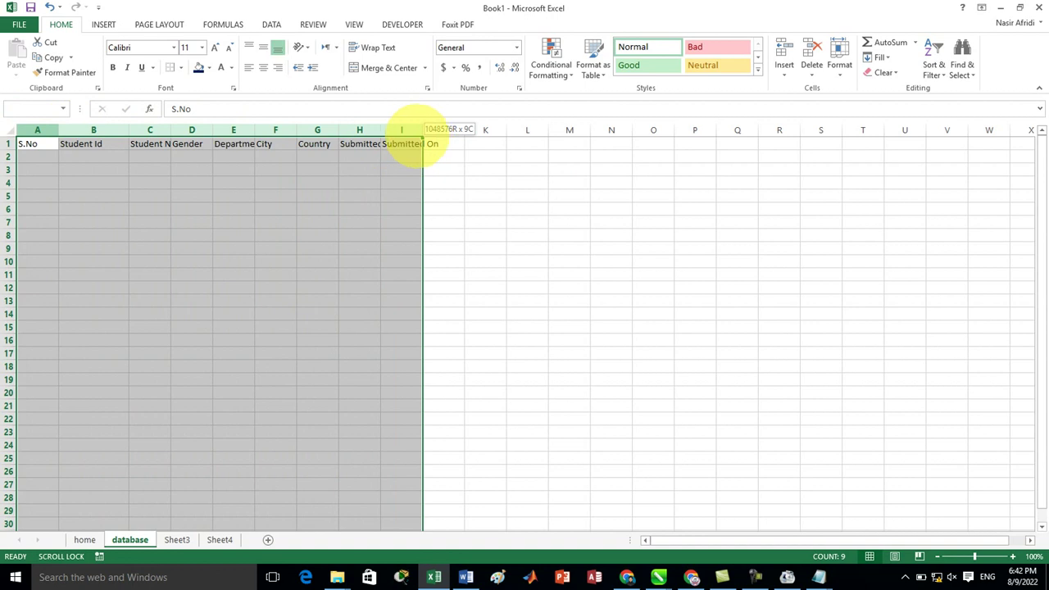
drag(380, 130, 381, 129)
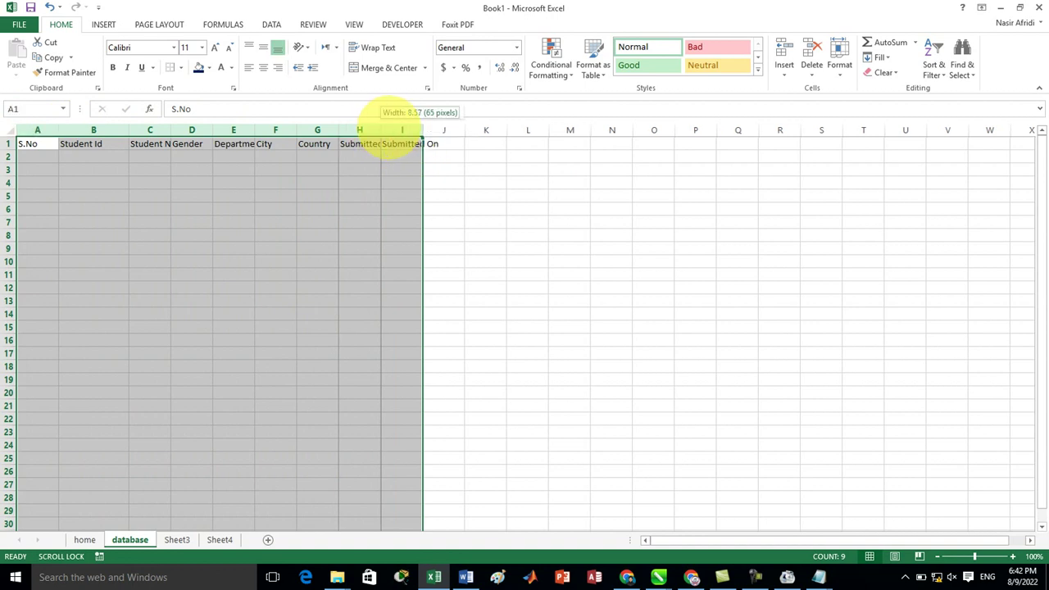
double_click(380, 130)
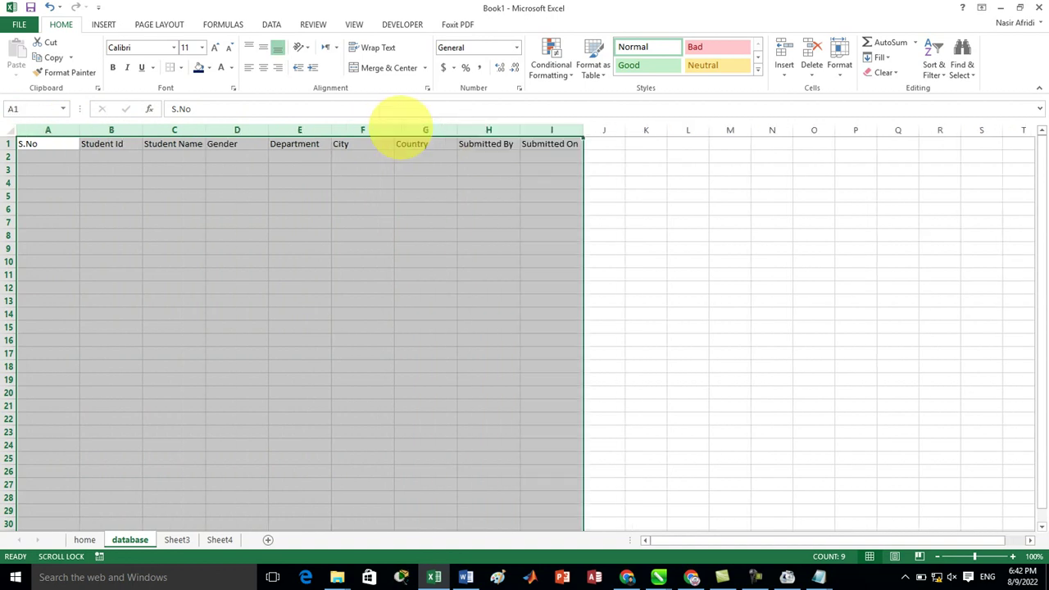
click(336, 169)
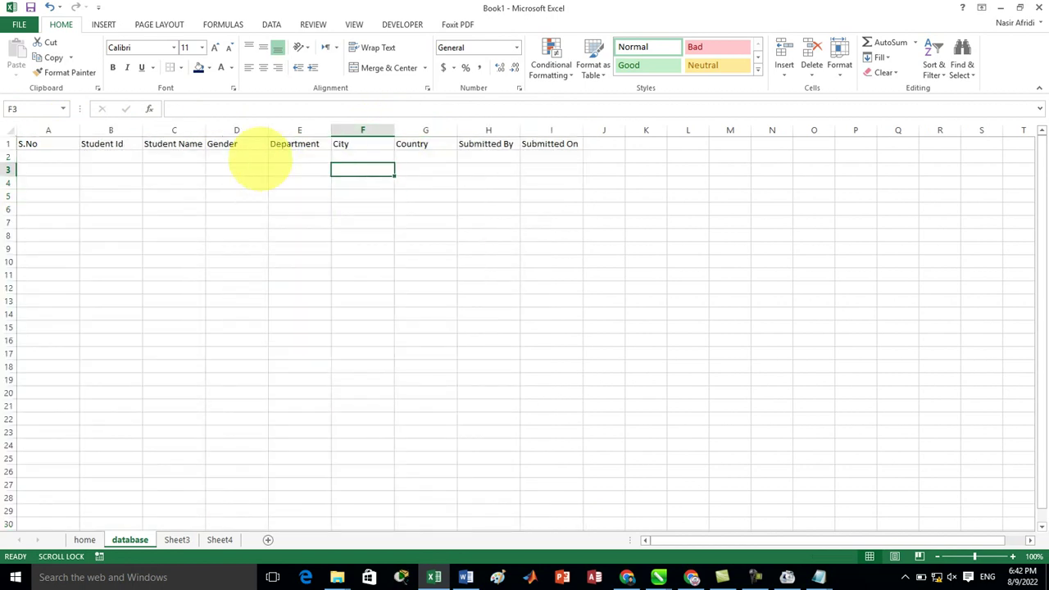
drag(45, 145, 225, 90)
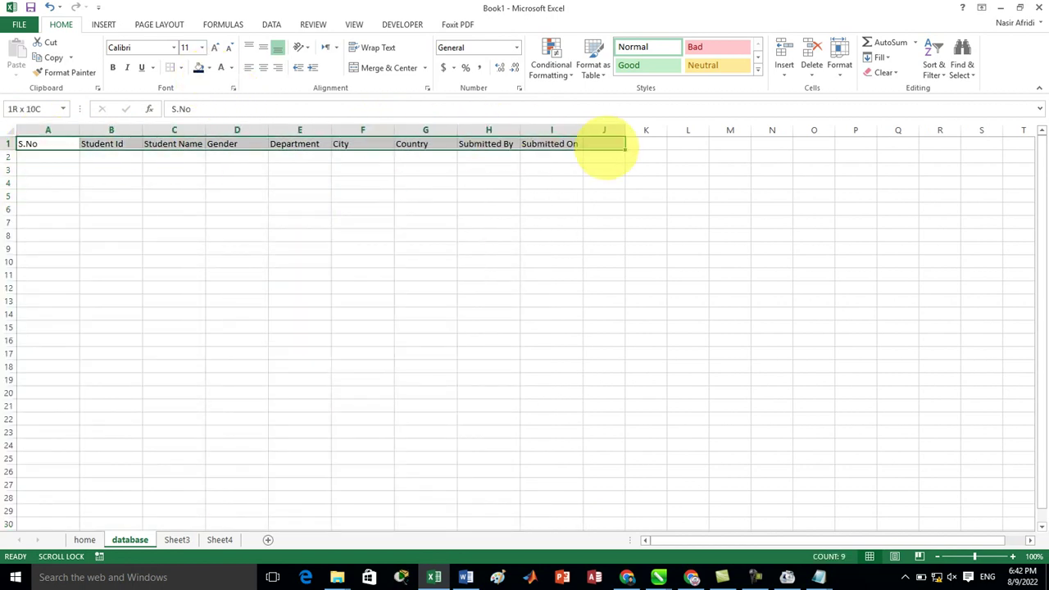
- Format headings A1:I1 with dark blue fill, bold white text at 22 point
drag(225, 90, 581, 149)
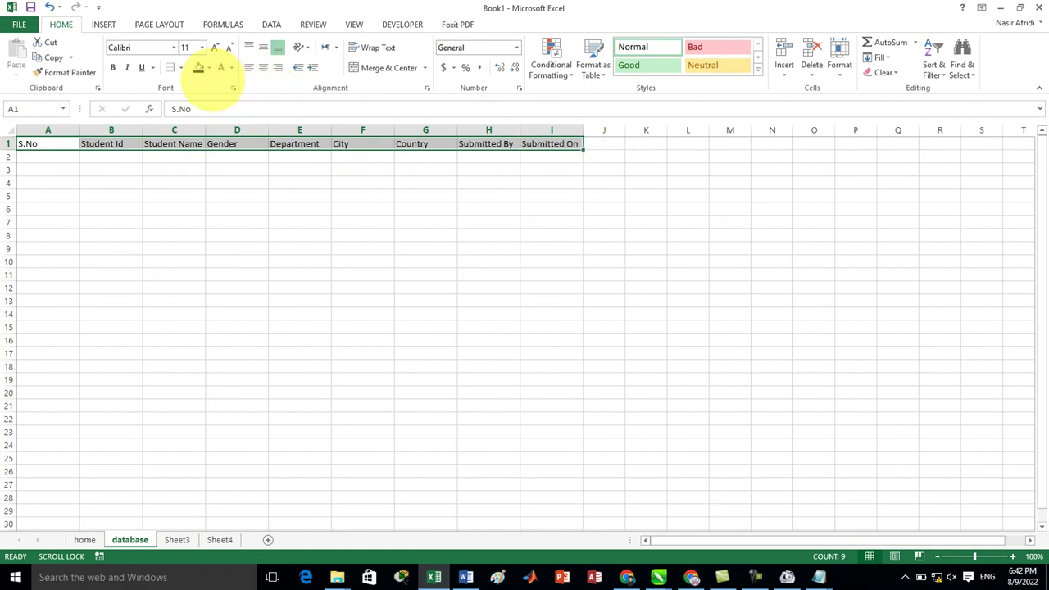
click(198, 68)
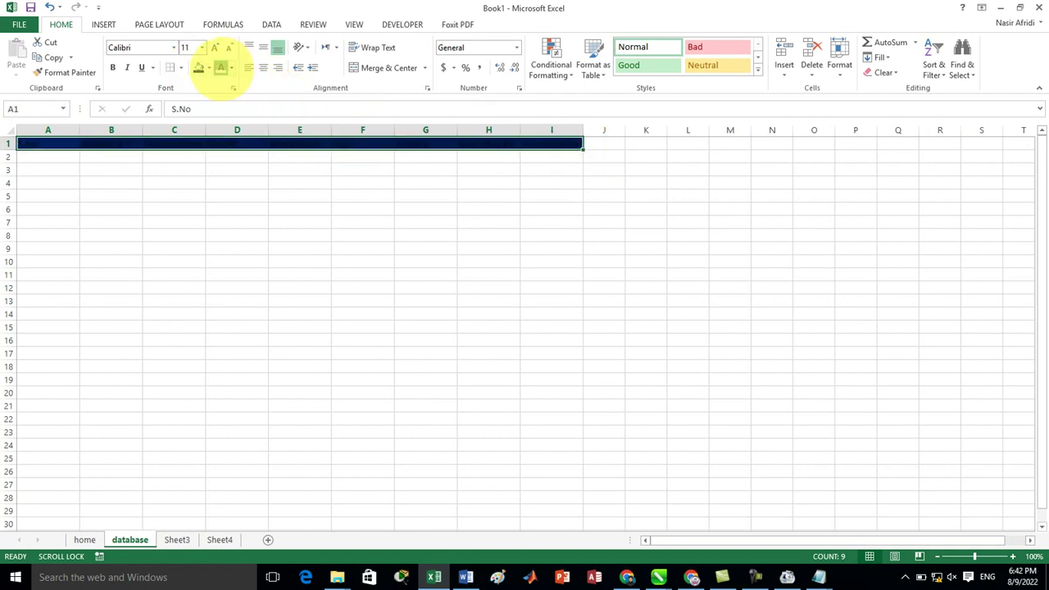
click(220, 67)
click(112, 67)
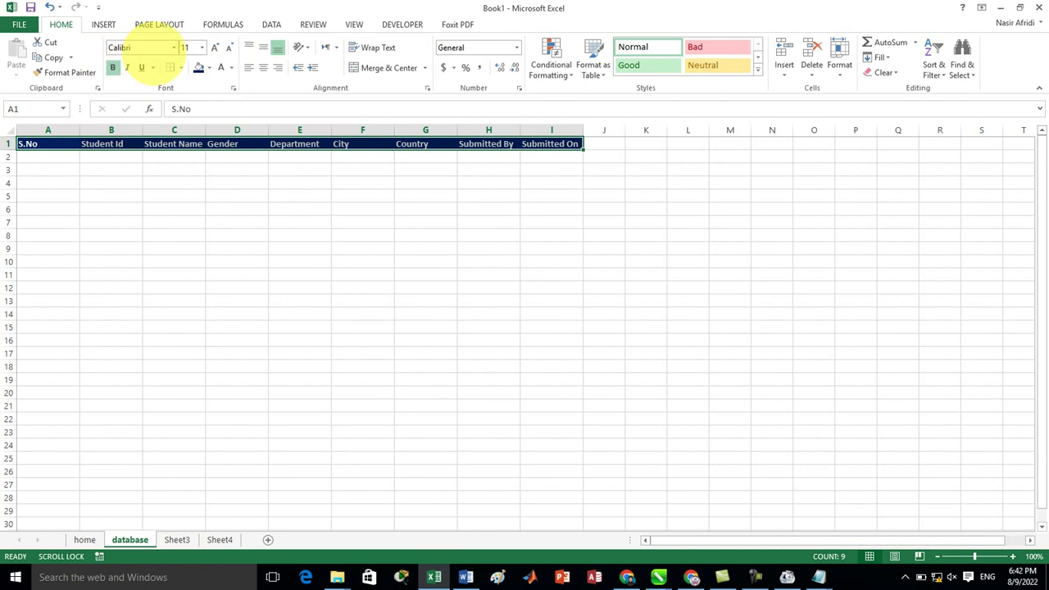
click(215, 48)
click(215, 47)
click(215, 47)
click(215, 47)
click(214, 48)
click(215, 47)
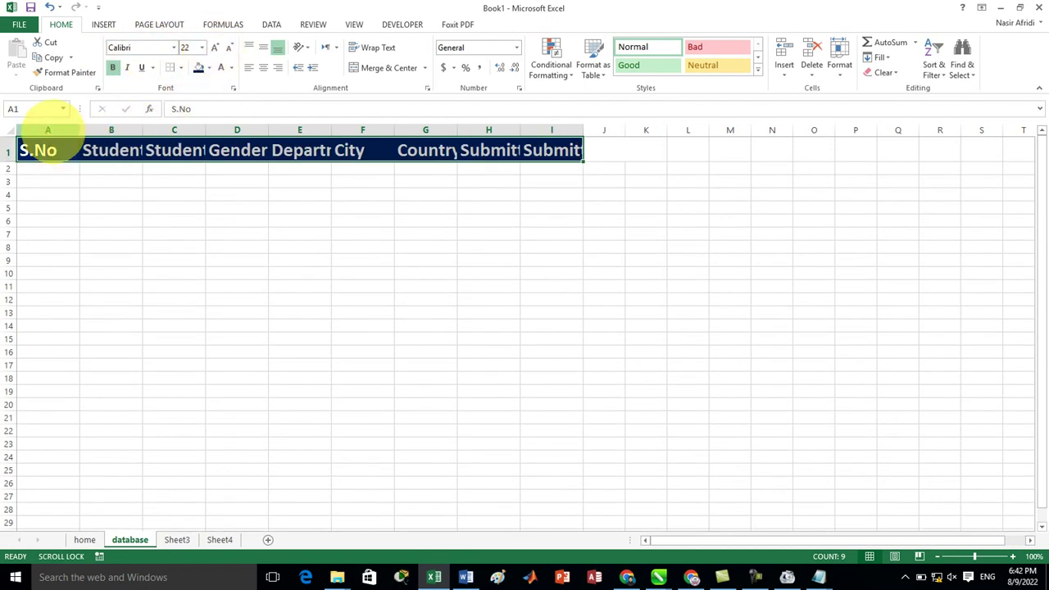
- AutoFit columns A–I to the larger headings and widen the City column F further
drag(50, 130, 551, 131)
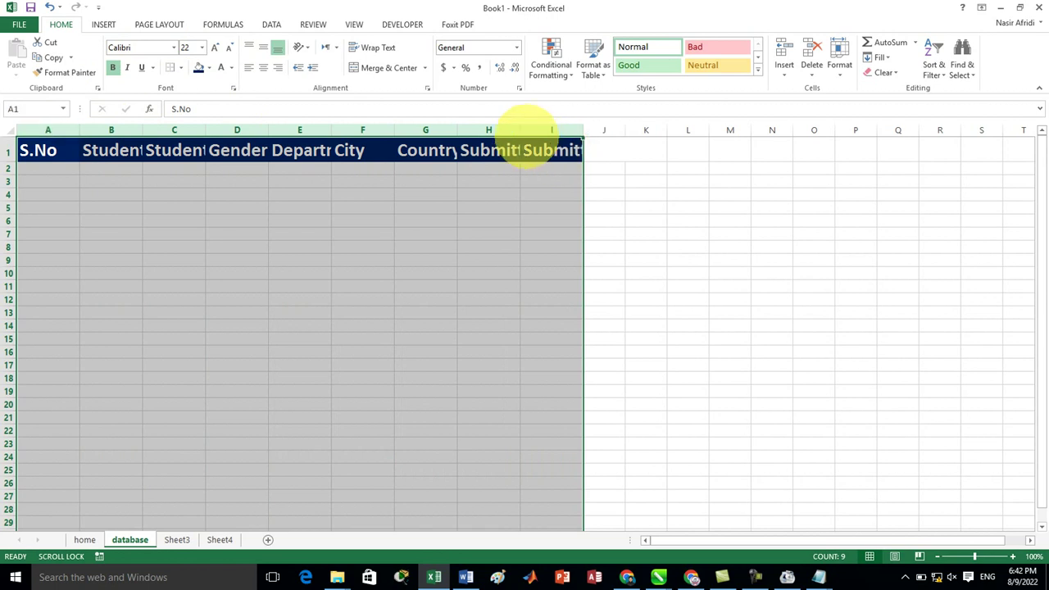
double_click(520, 130)
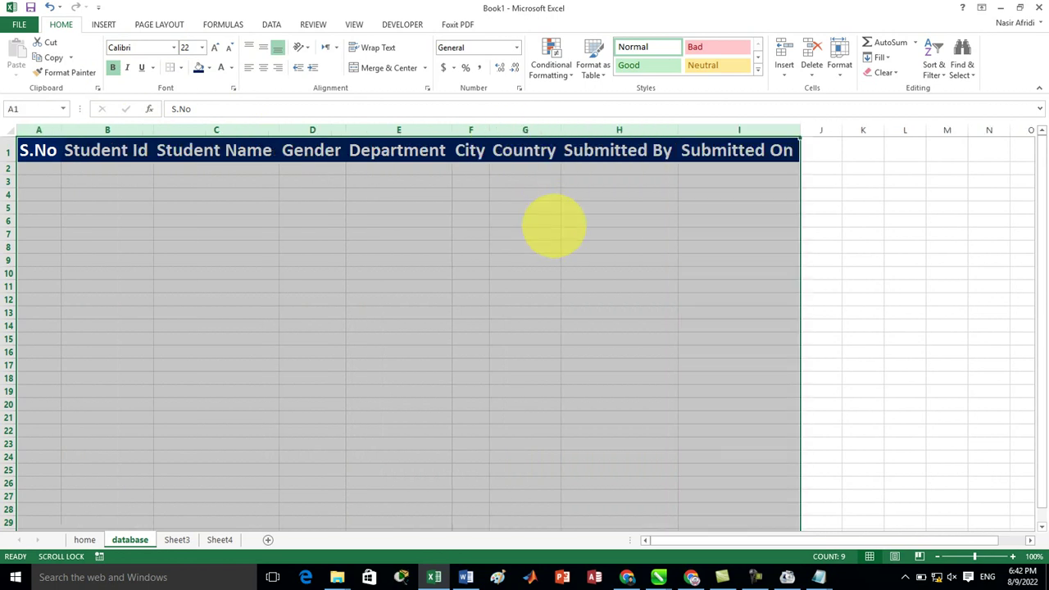
click(554, 223)
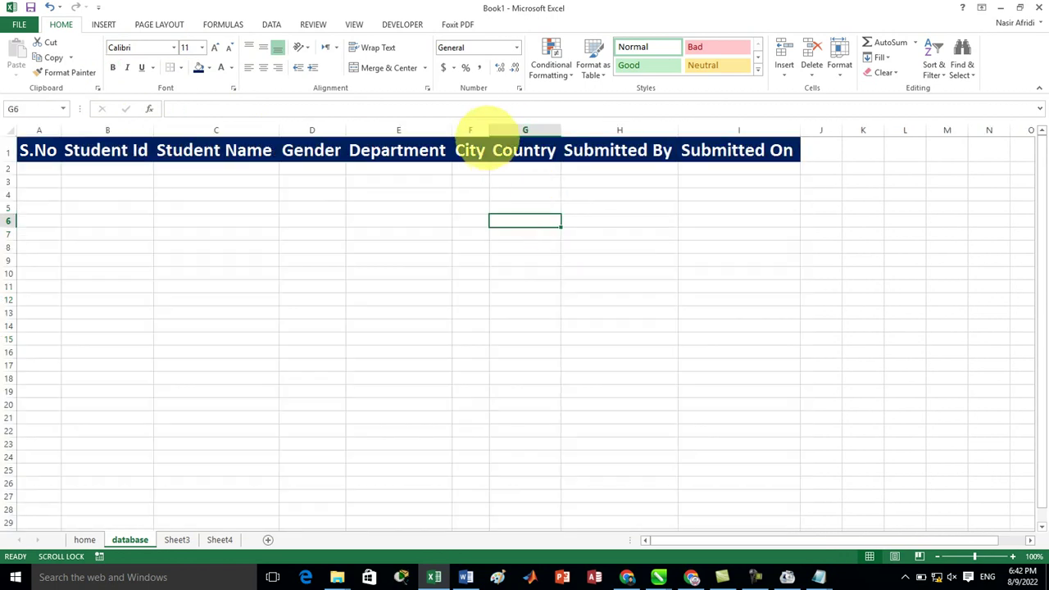
drag(489, 131, 571, 130)
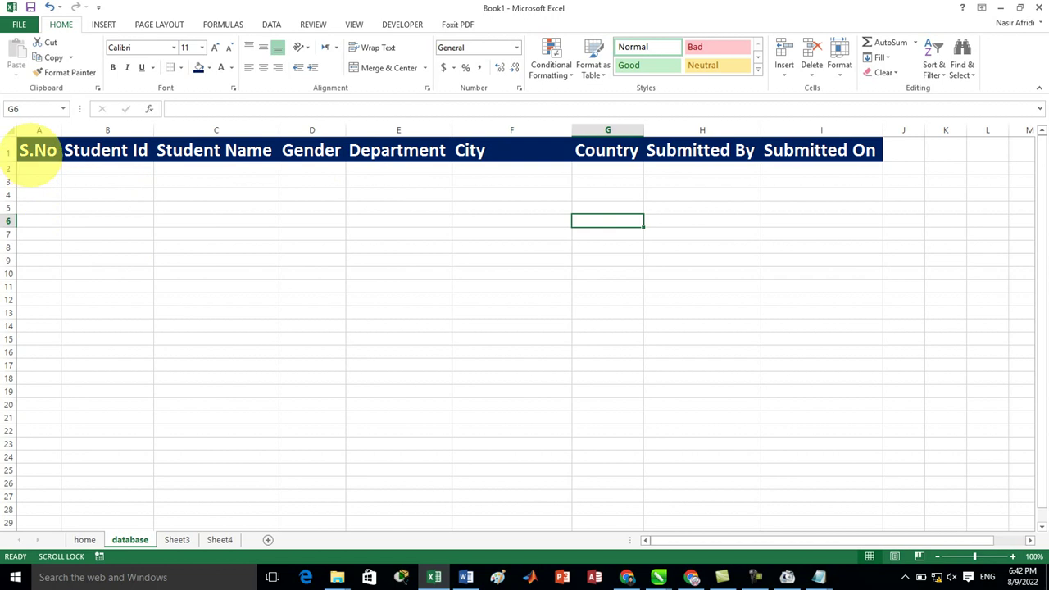
mouse_move(34, 169)
mouse_down()
mouse_move(856, 263)
mouse_move(839, 403)
mouse_up()
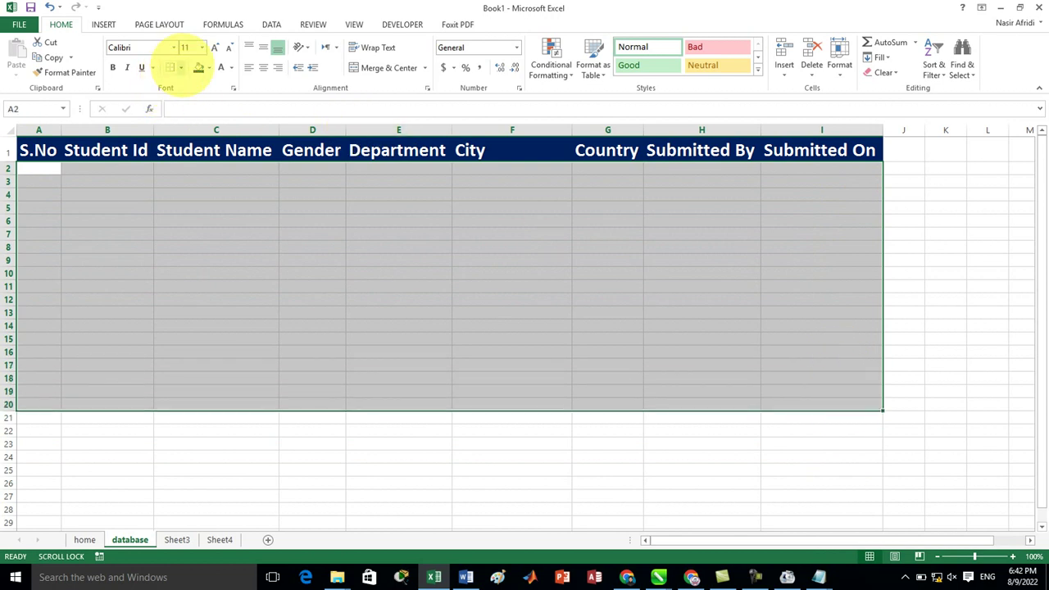
- Apply All Borders to the table cells beneath the headings, then reselect A1:I1
click(180, 67)
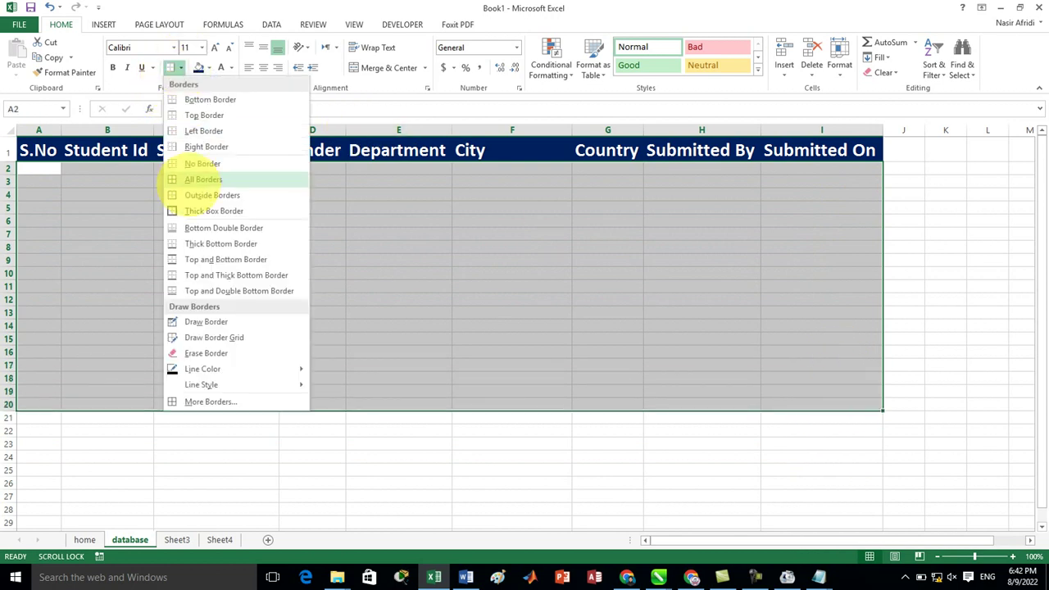
click(188, 179)
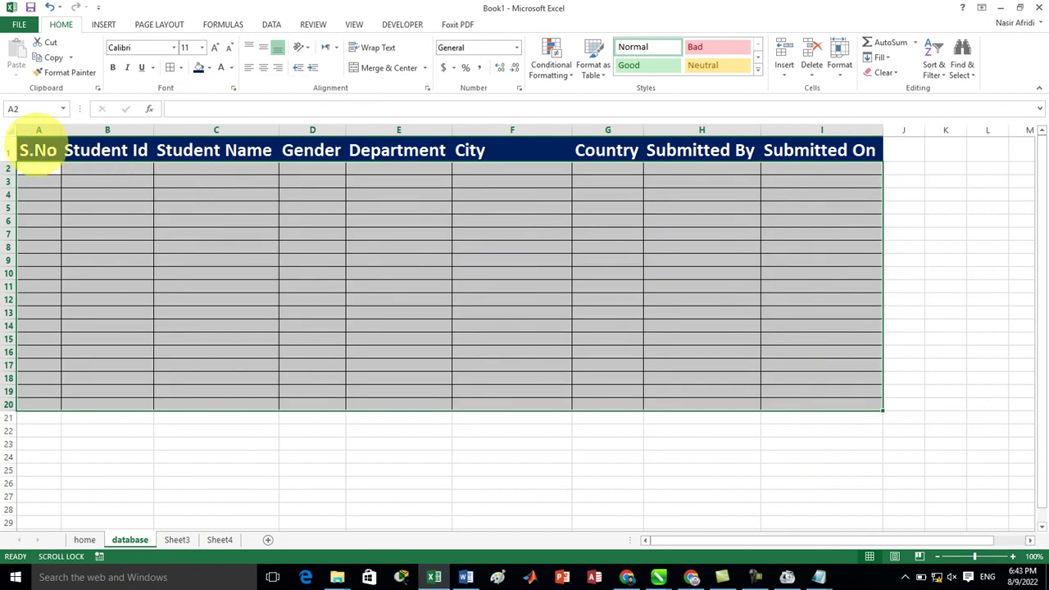
drag(35, 150, 766, 103)
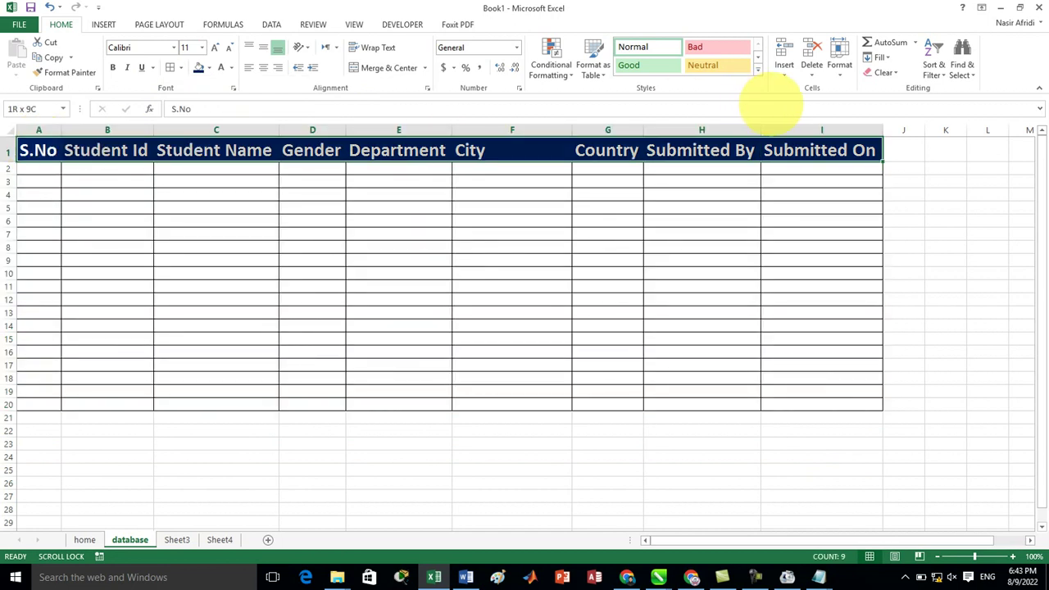
drag(763, 103, 807, 143)
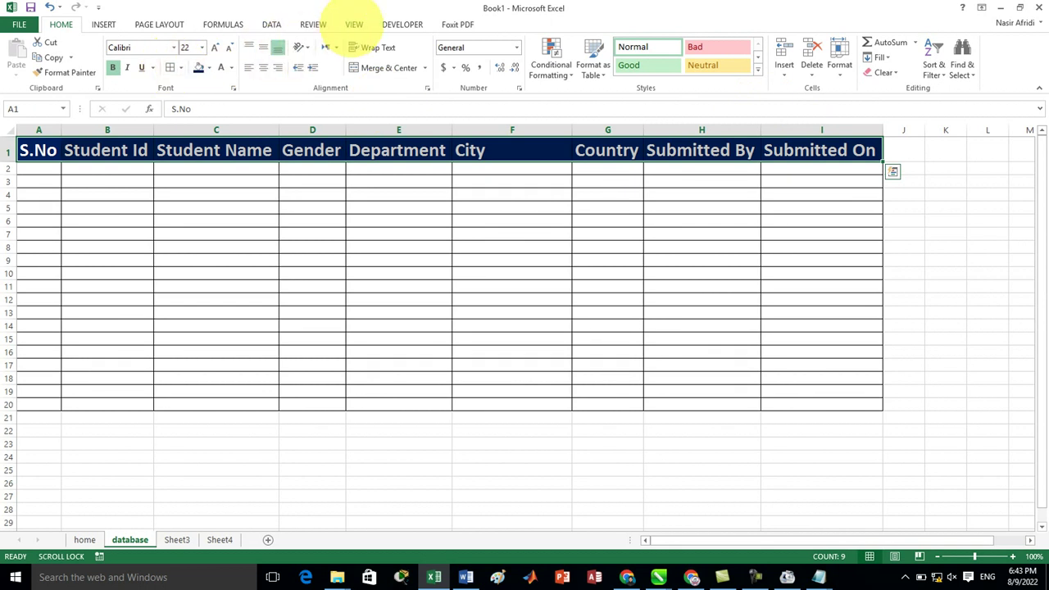
- Turn off gridlines on the database sheet and switch back to the home sheet
click(354, 25)
click(145, 67)
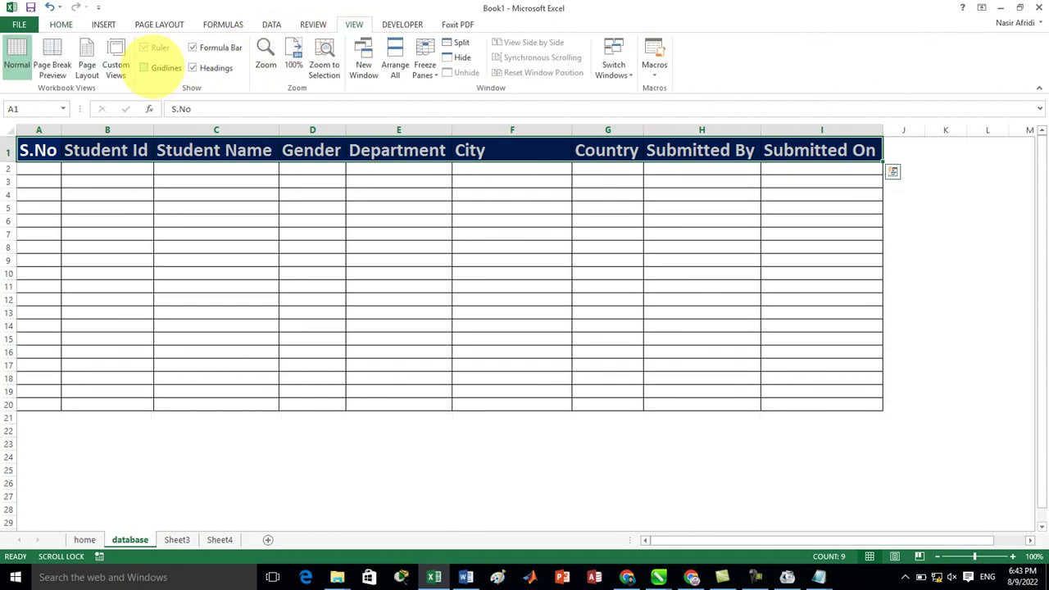
click(525, 473)
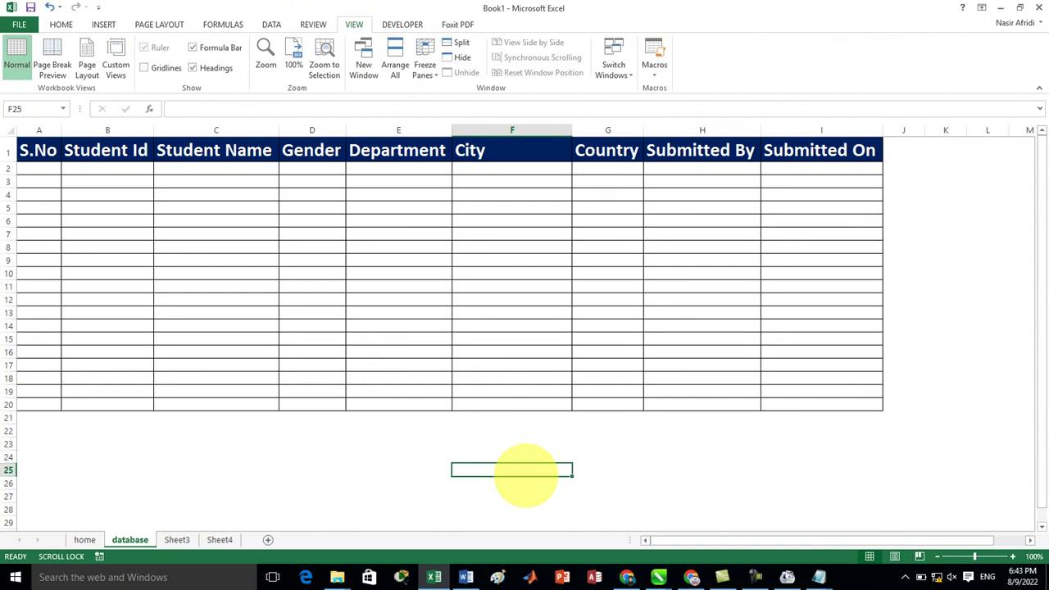
click(85, 539)
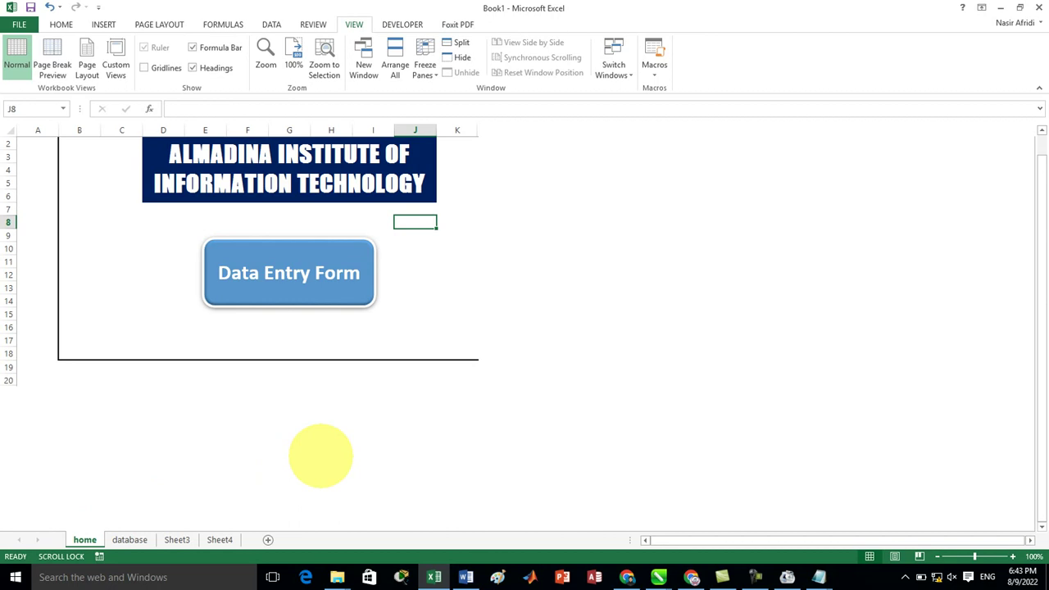
- Open the VBA editor with Alt+F11 and bring up the Insert menu
key(alt+F11)
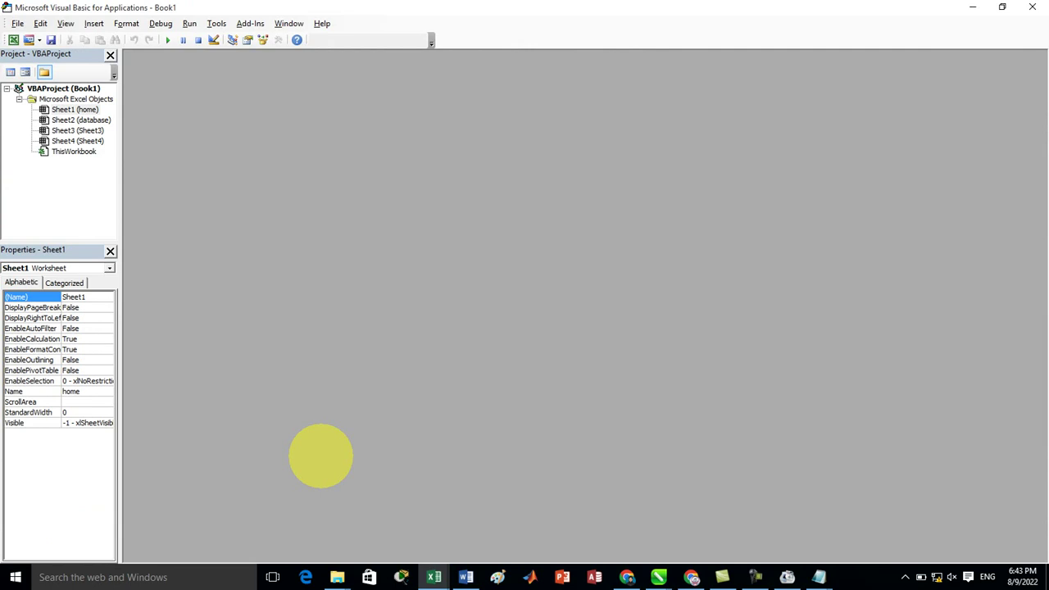
click(94, 23)
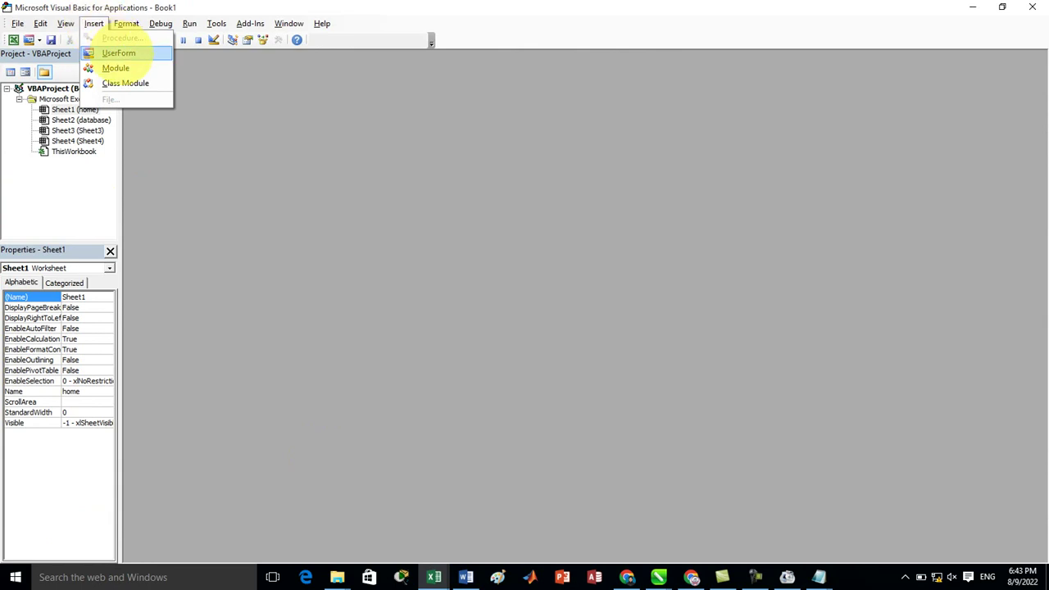
- Insert a new UserForm, move the Toolbox aside, and enlarge the form
click(120, 52)
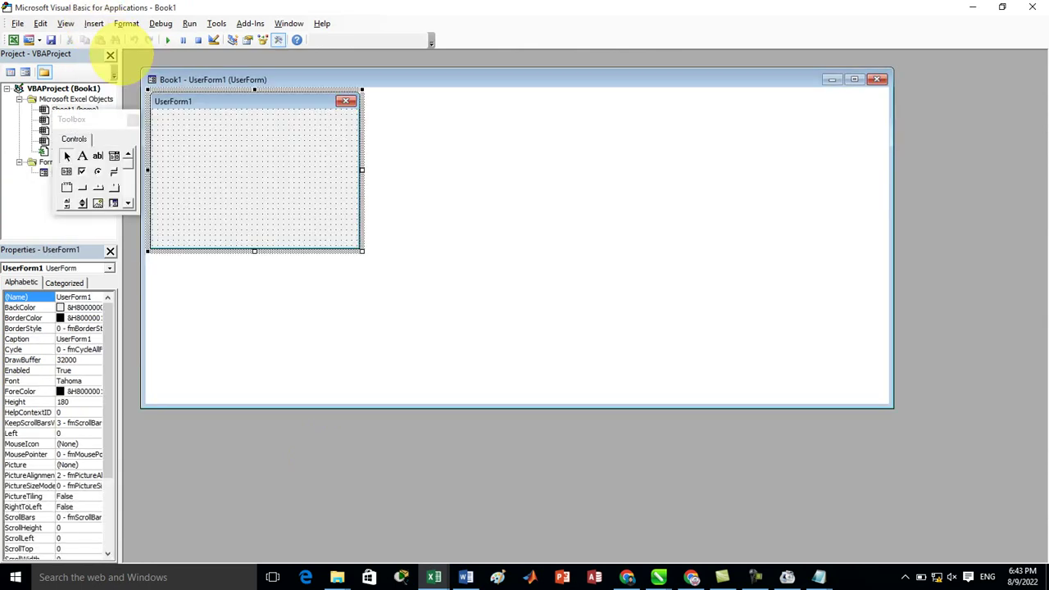
drag(93, 115, 801, 92)
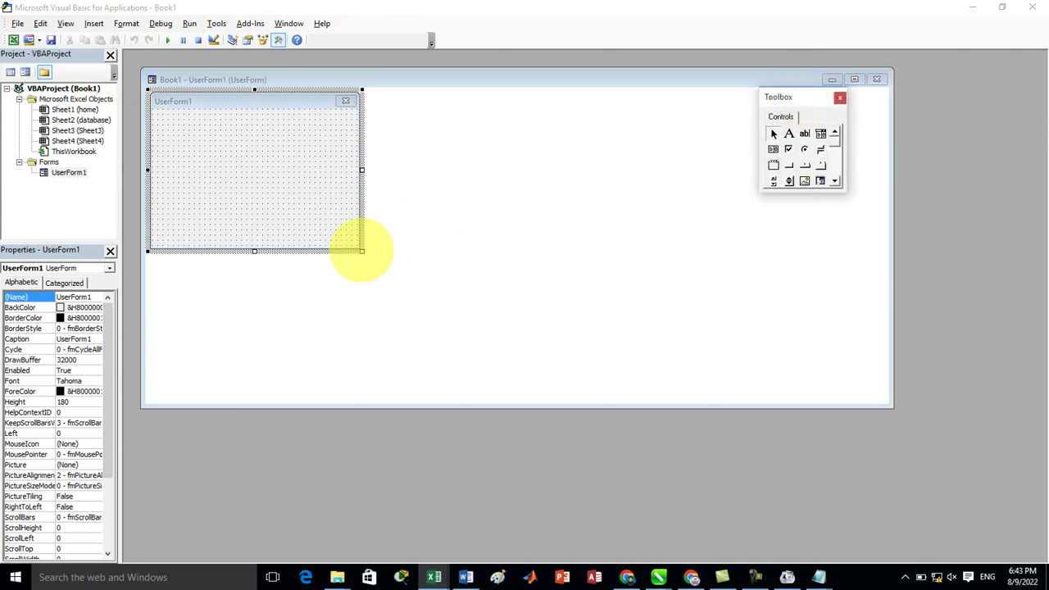
mouse_move(361, 250)
mouse_down()
mouse_move(657, 361)
mouse_move(689, 393)
mouse_up()
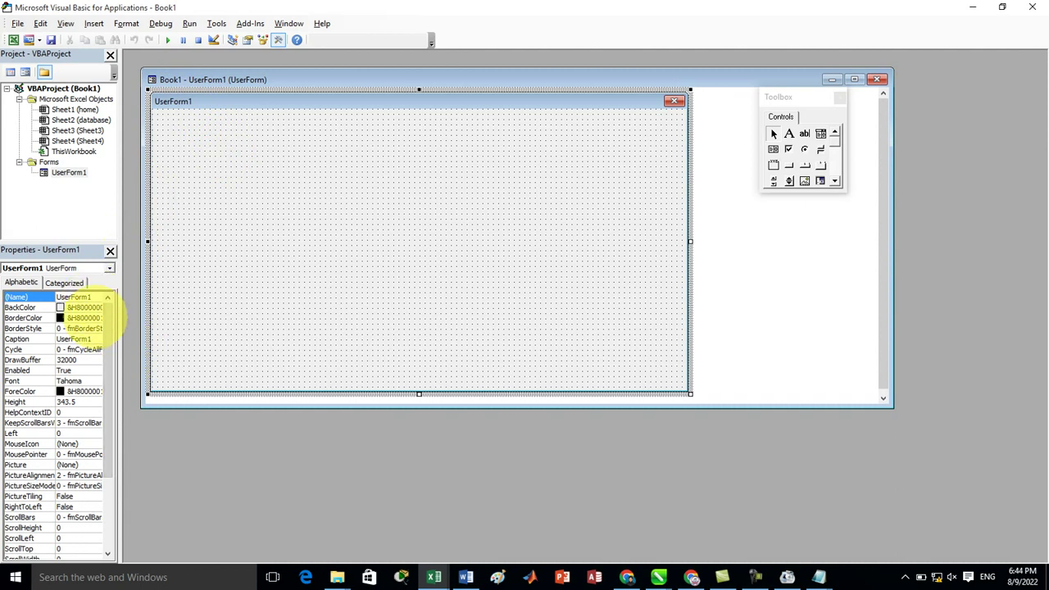
- Set the form caption to 'Student Automatic Data Entry Form' plus the developer credit and 'Version 1.0'
click(82, 338)
click(25, 339)
text(Student Ifn==)
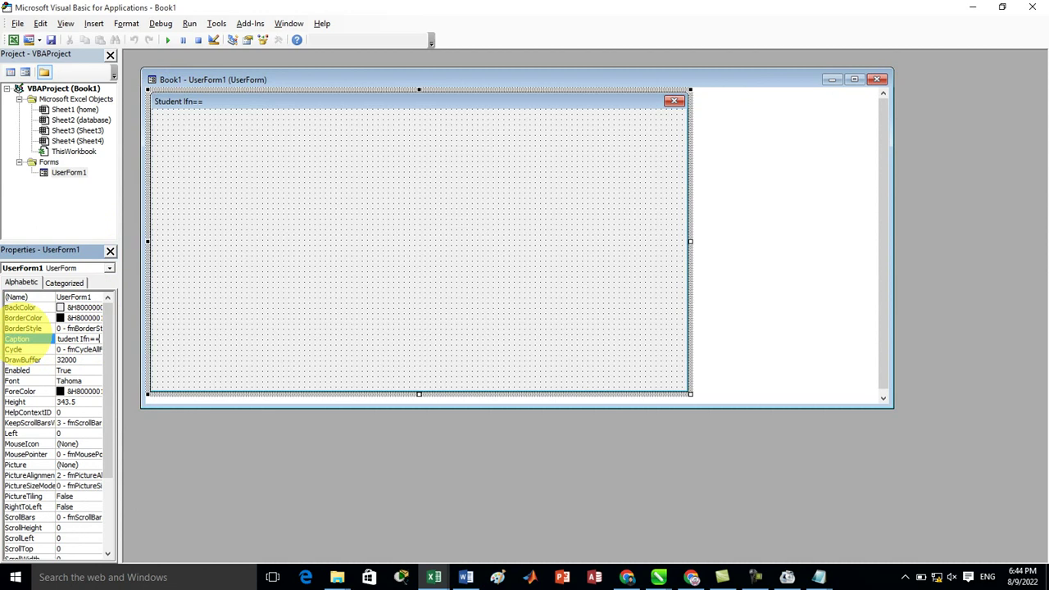
key(BackSpace)
text(Automat)
text(ic Data E)
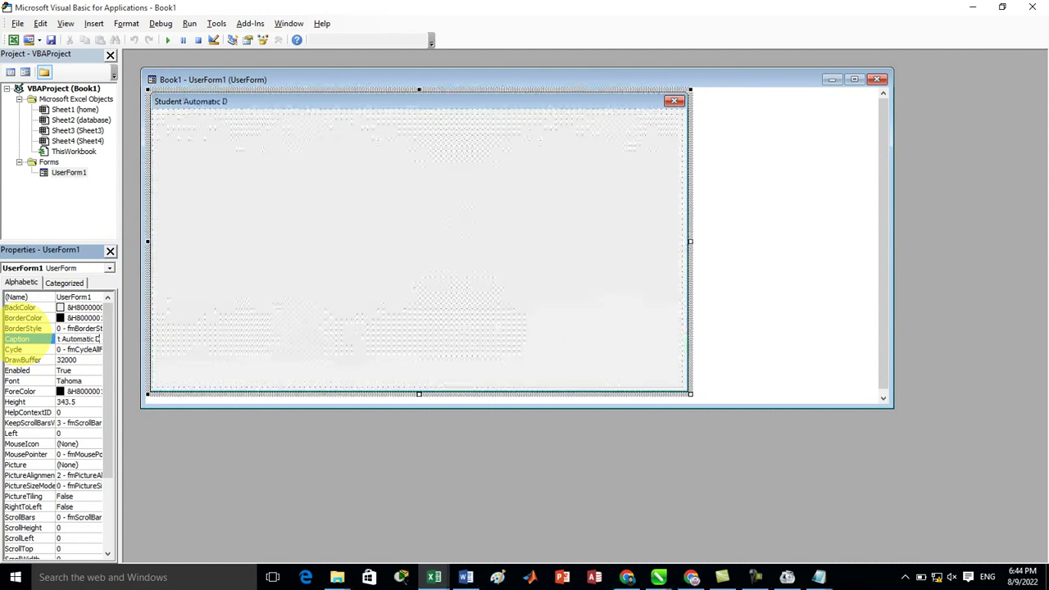
text(ntry Form)
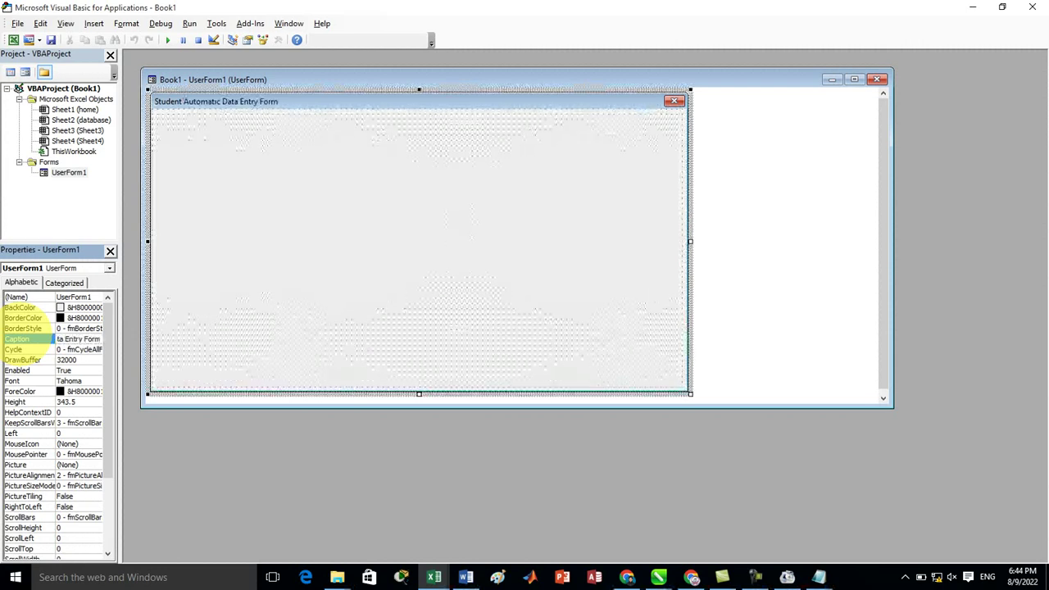
text( Develop)
text(ed by Abdul Nasir Version)
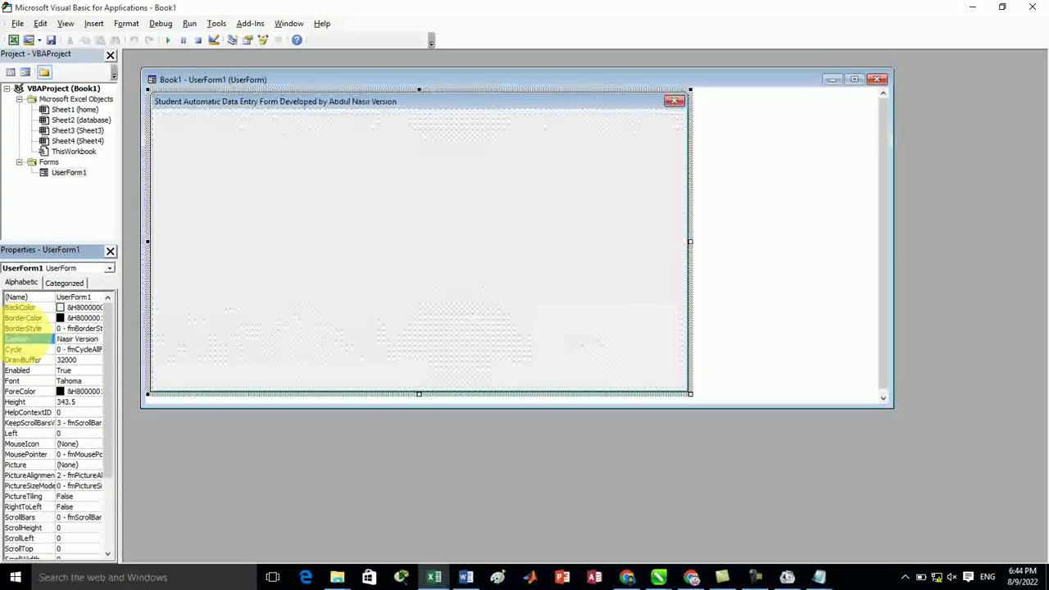
text( 1.0)
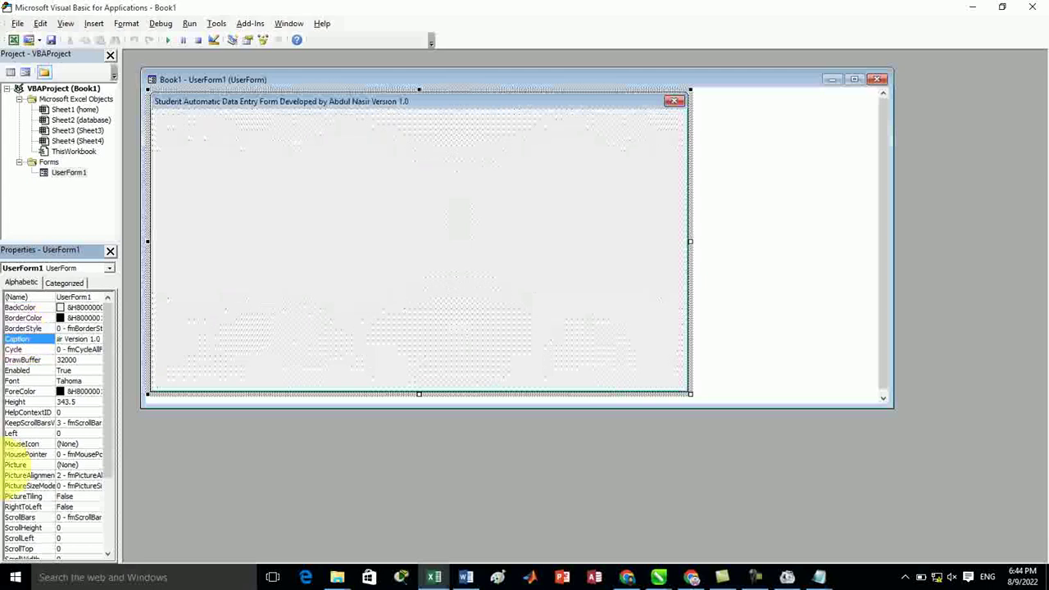
- Change the form's (Name) property from UserForm1 to dbform
click(90, 297)
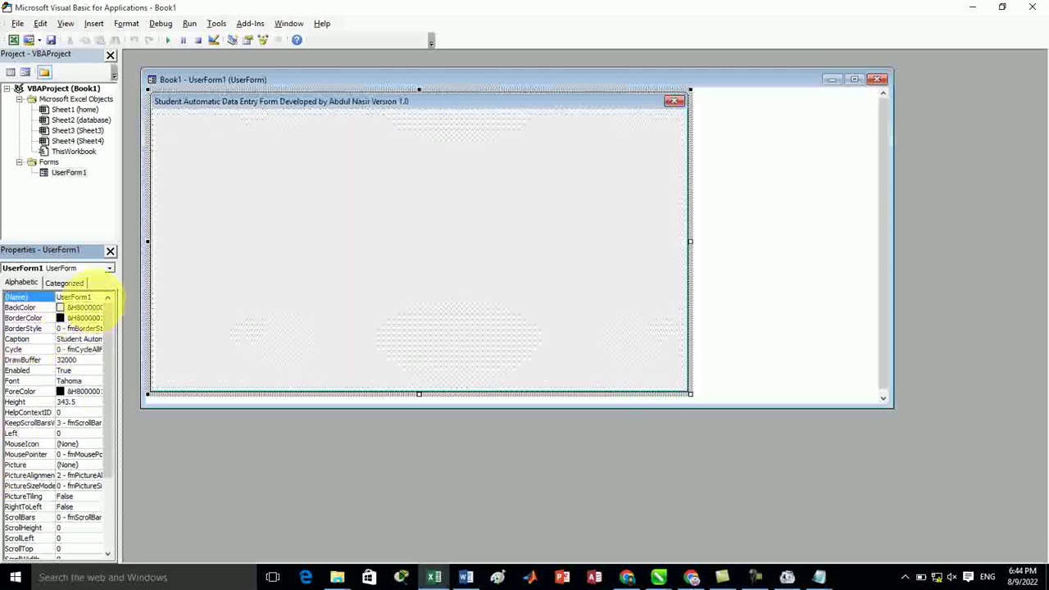
click(23, 297)
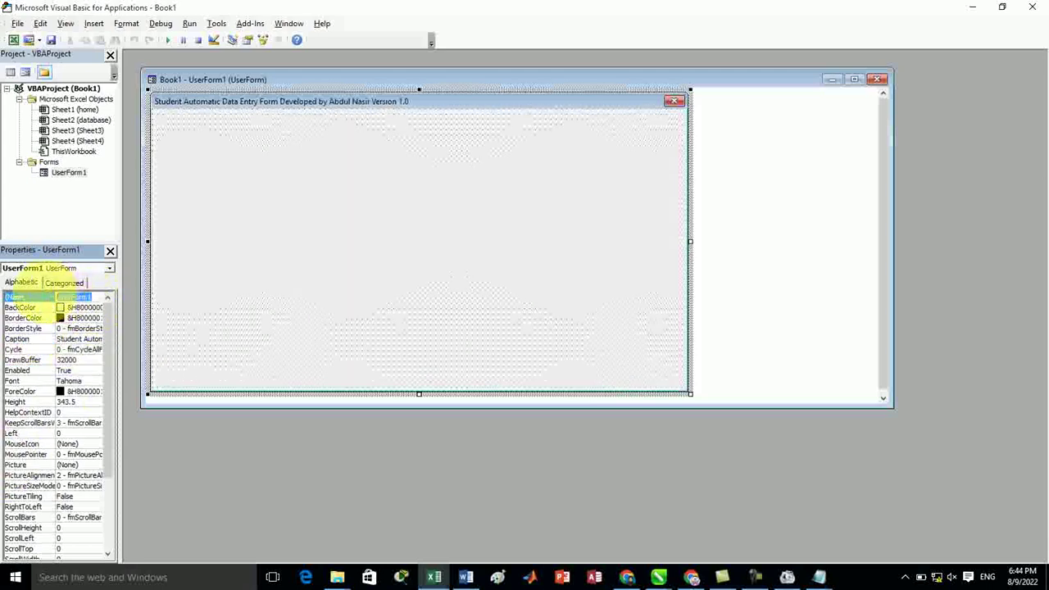
text(Sfo)
text(rm)
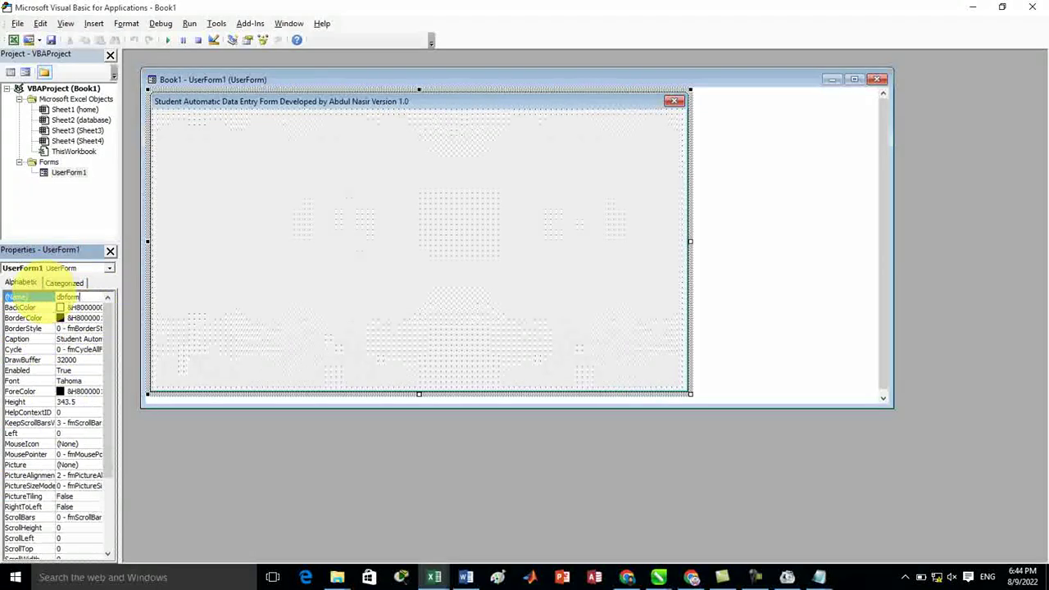
click(392, 286)
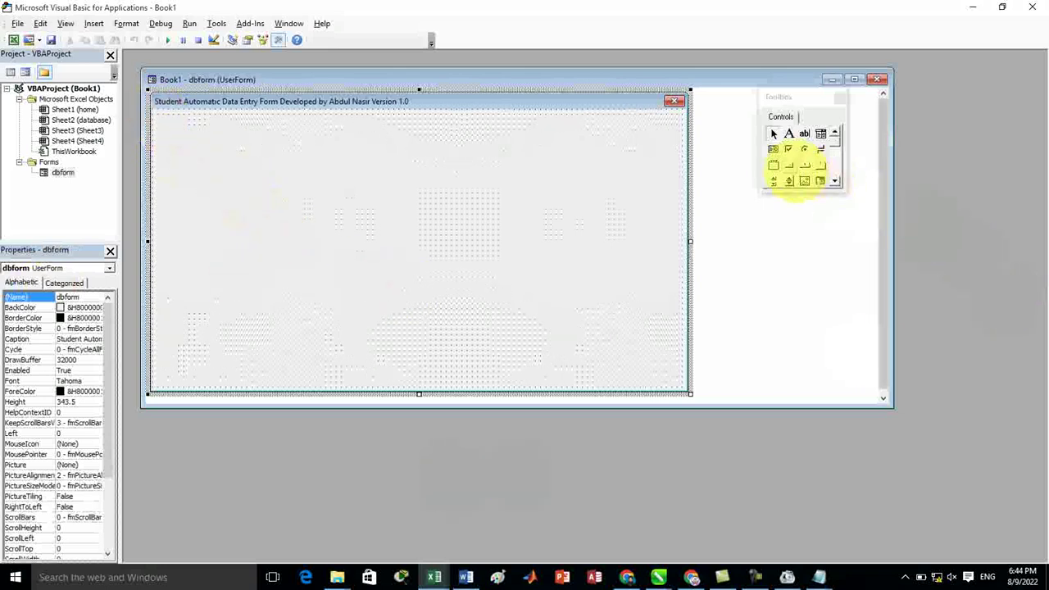
- Draw a frame across the top of the dbform and adjust its size
click(771, 164)
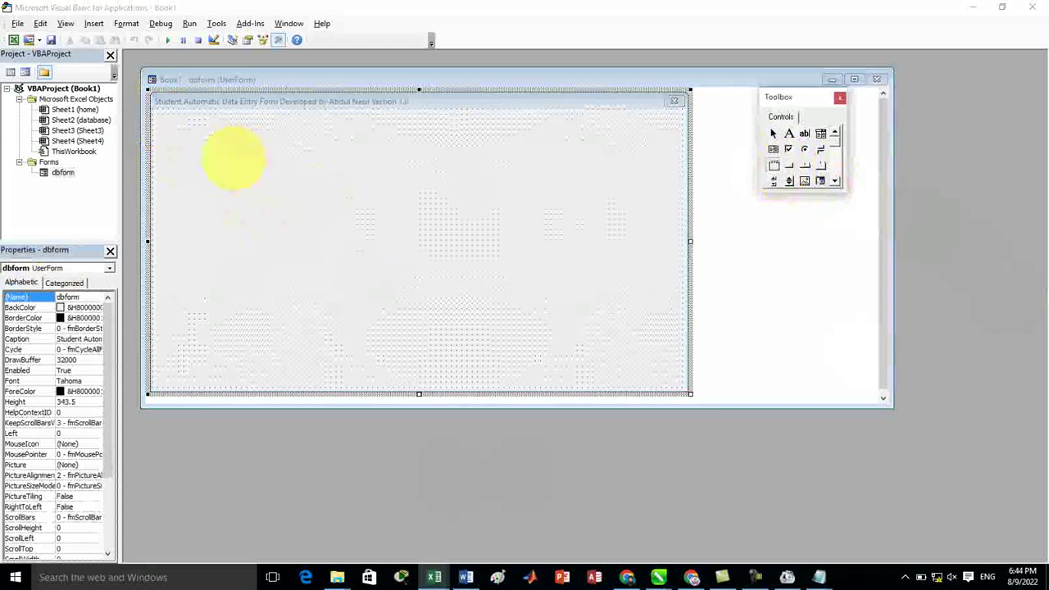
drag(157, 109, 650, 244)
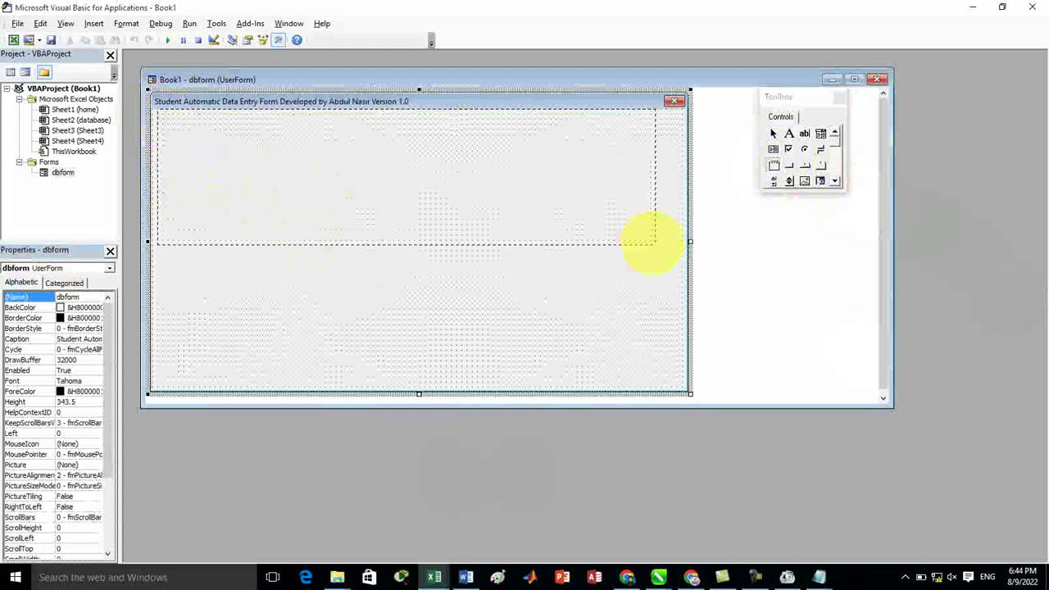
mouse_move(649, 243)
mouse_down()
mouse_move(677, 239)
mouse_move(684, 263)
mouse_up()
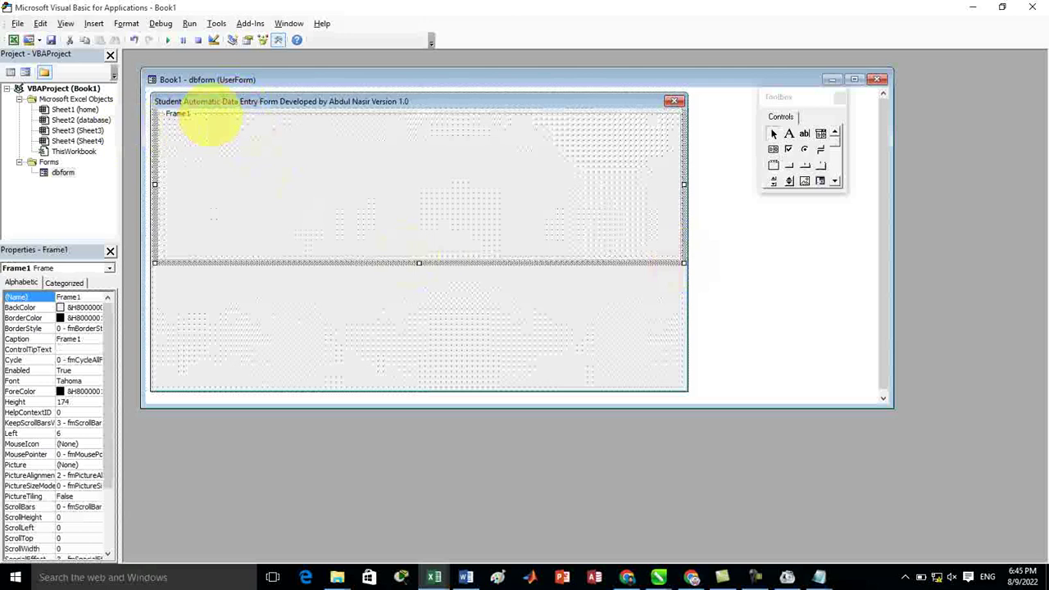
click(205, 127)
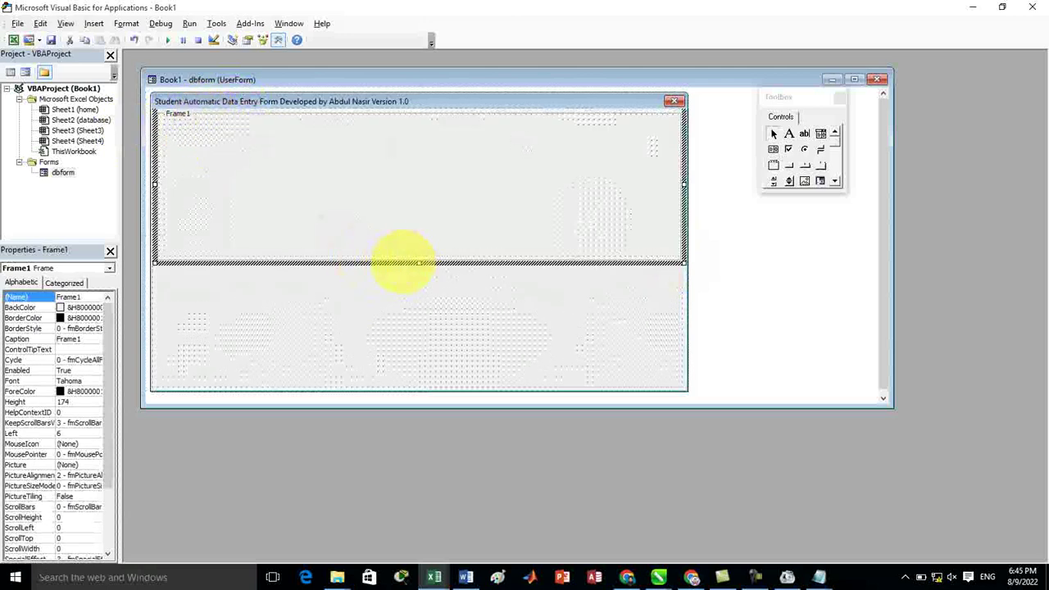
drag(401, 263, 402, 272)
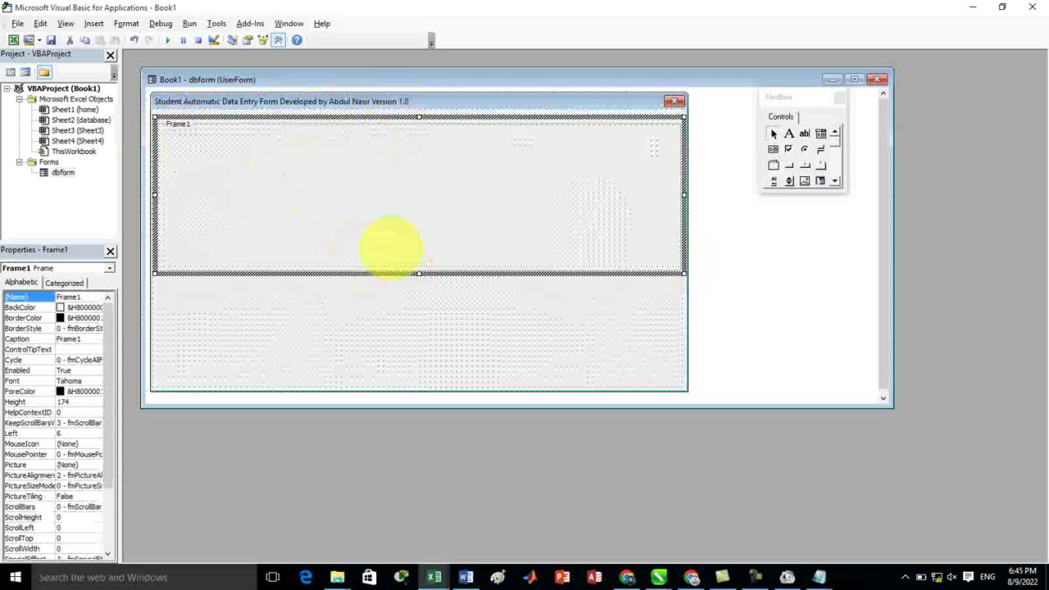
- Caption the new frame 'data Entry Form'
click(78, 296)
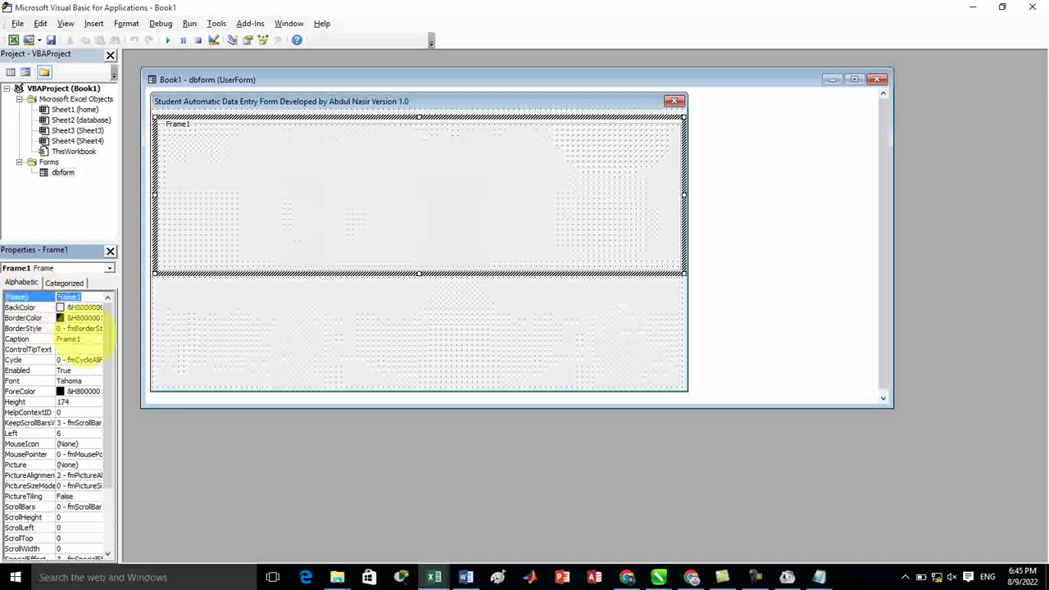
click(82, 338)
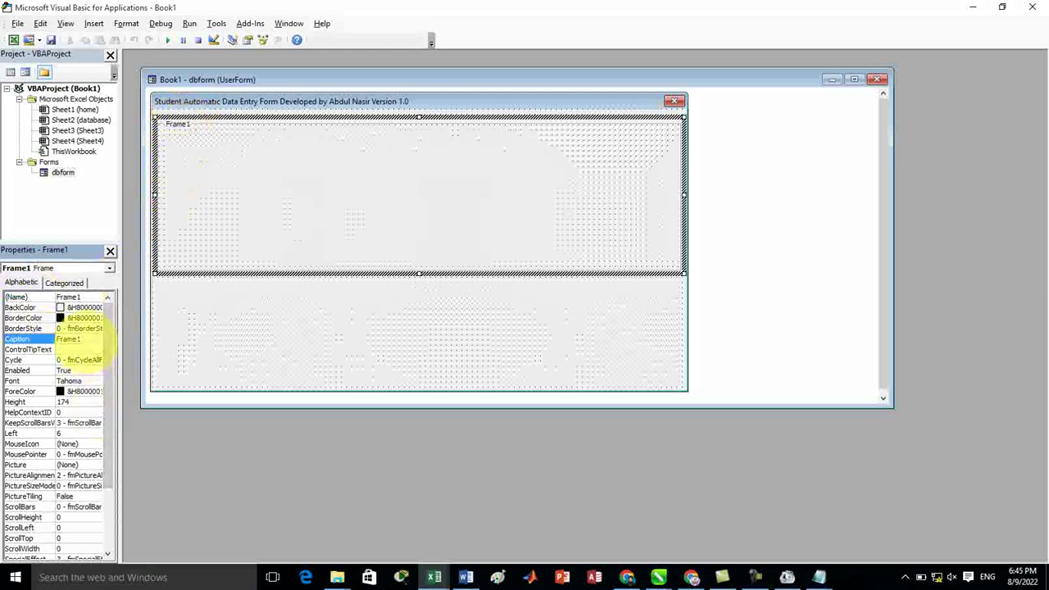
click(35, 340)
text(dat)
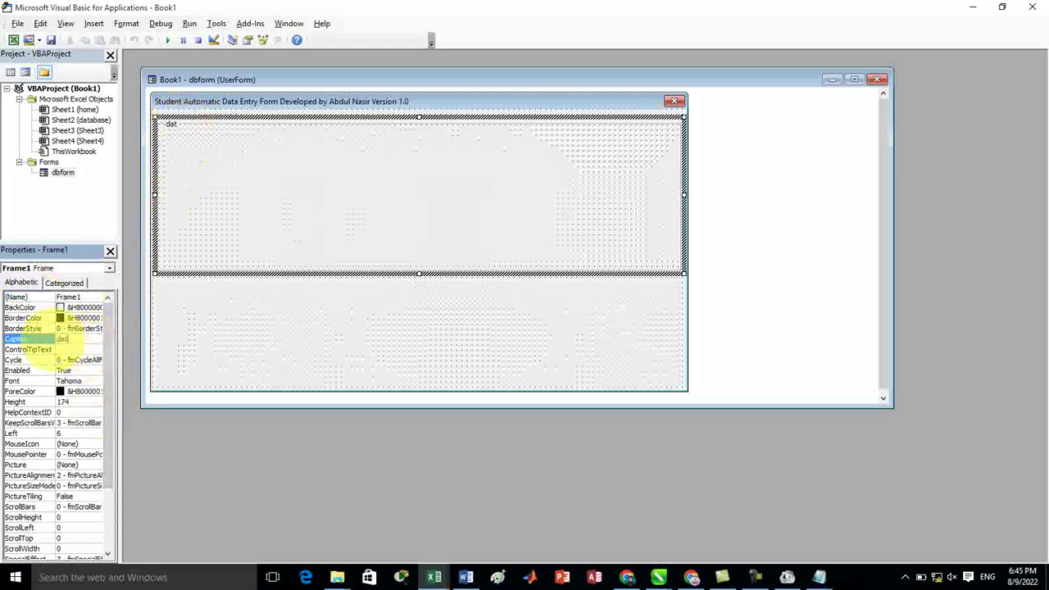
text( Frm)
text(orm)
click(283, 254)
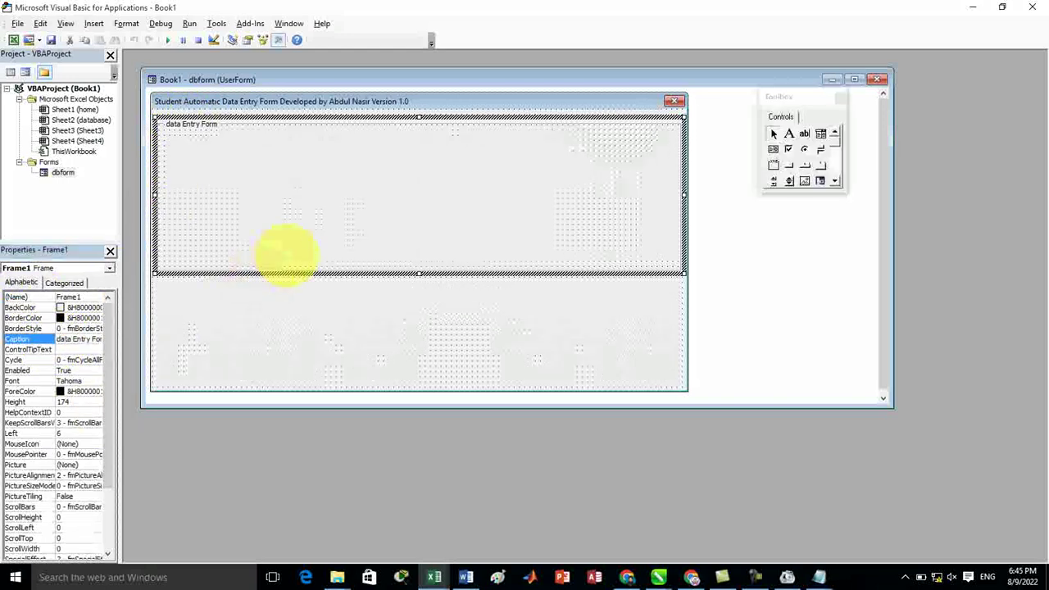
- Give the frame a single-line border in green from the Palette, then reselect the user form
click(78, 328)
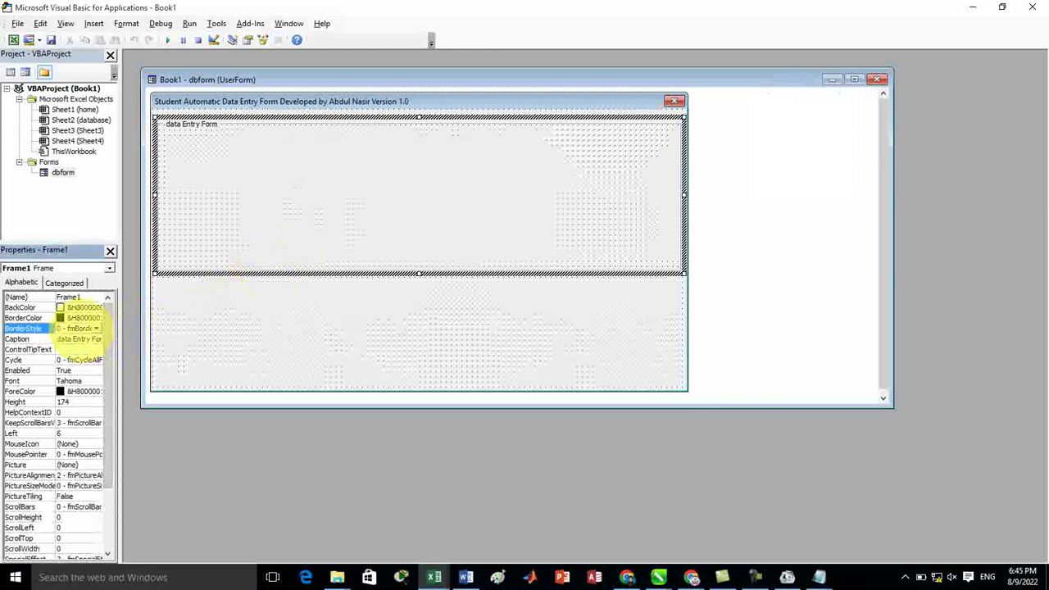
click(96, 328)
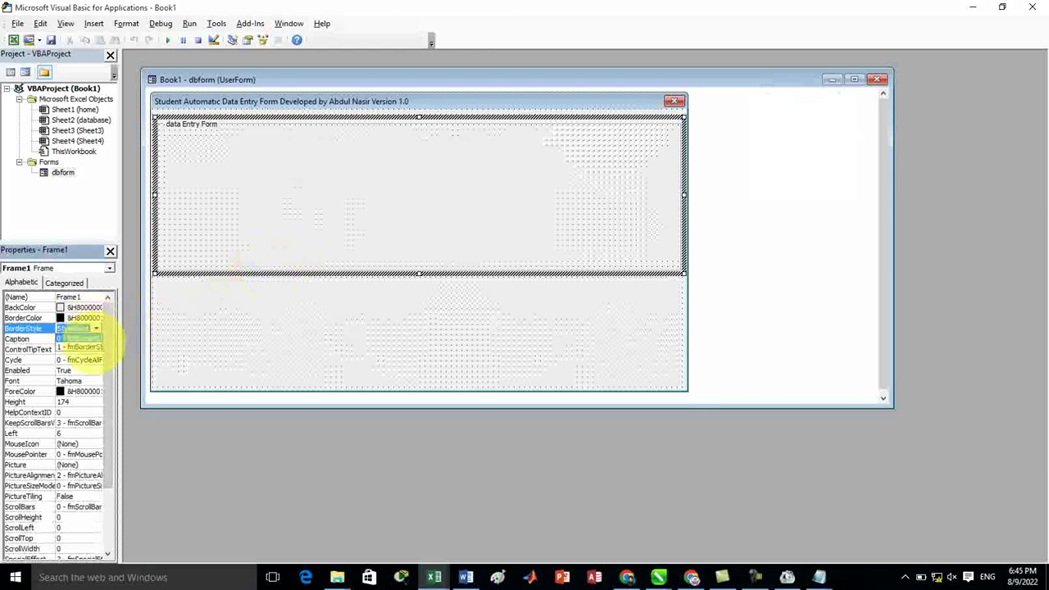
click(80, 346)
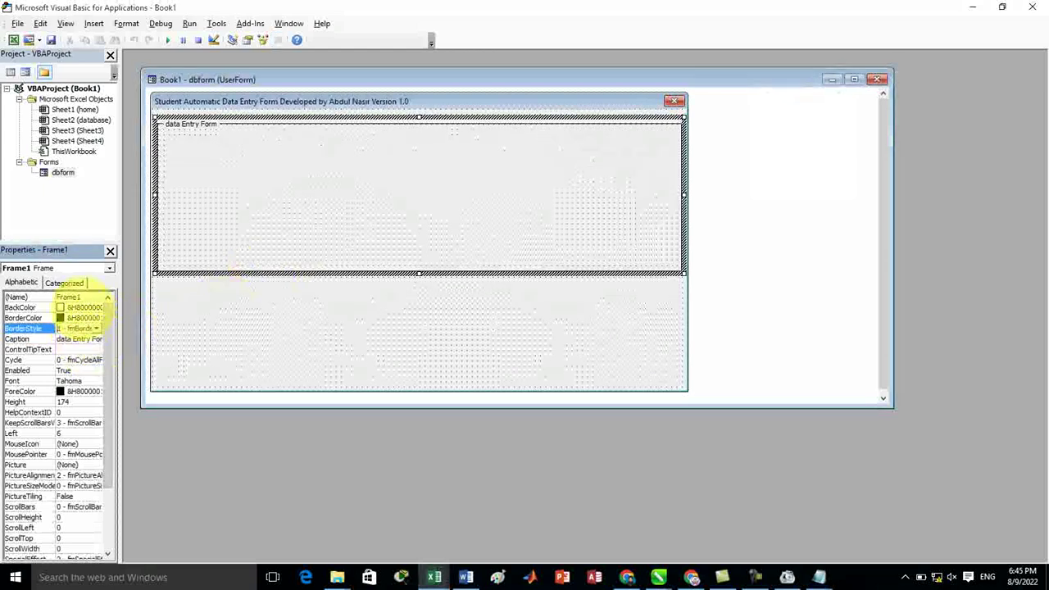
click(82, 317)
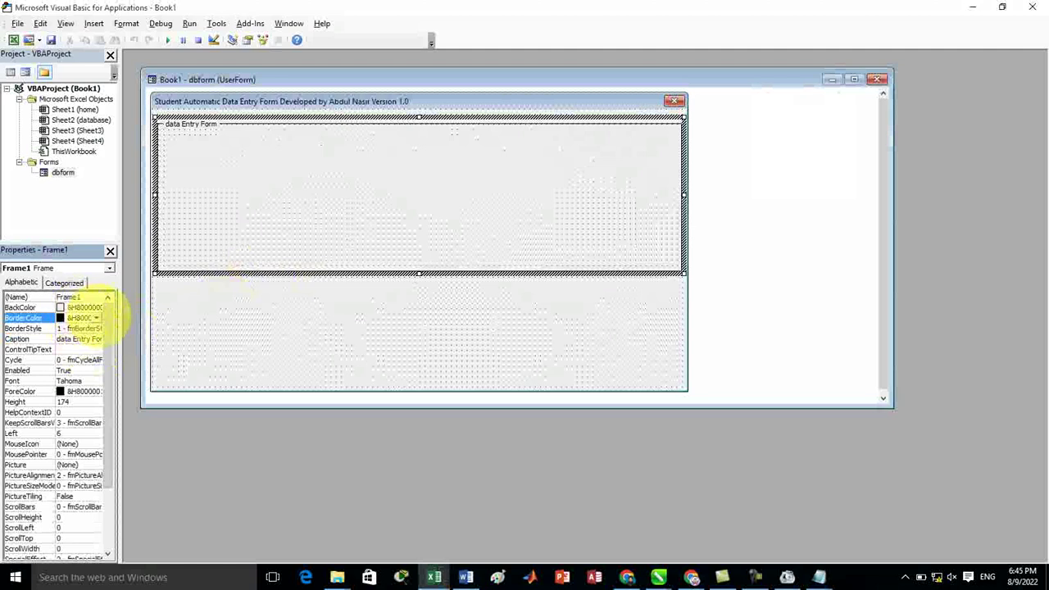
click(95, 317)
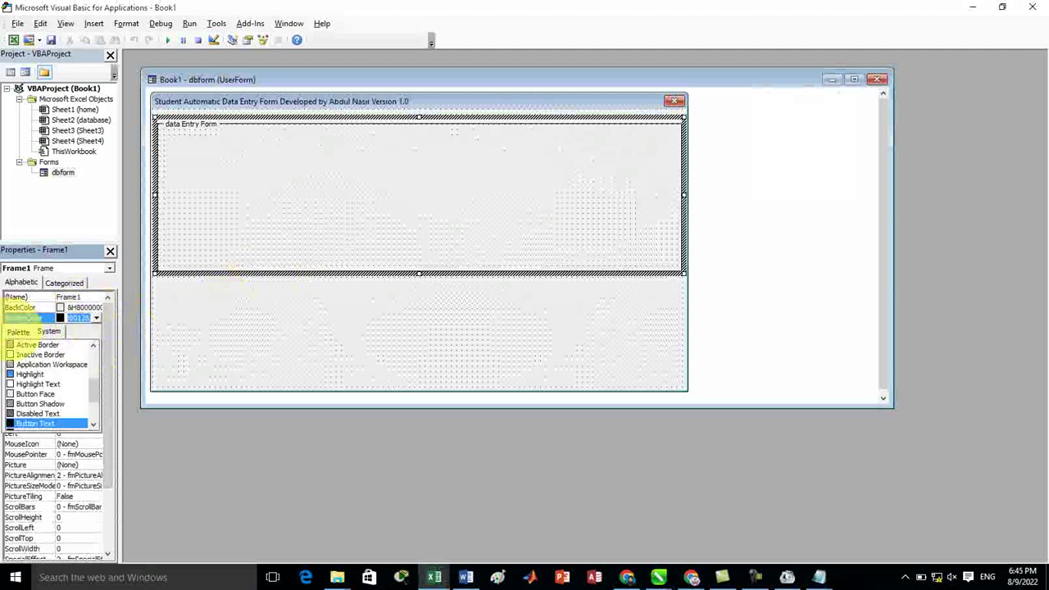
click(18, 331)
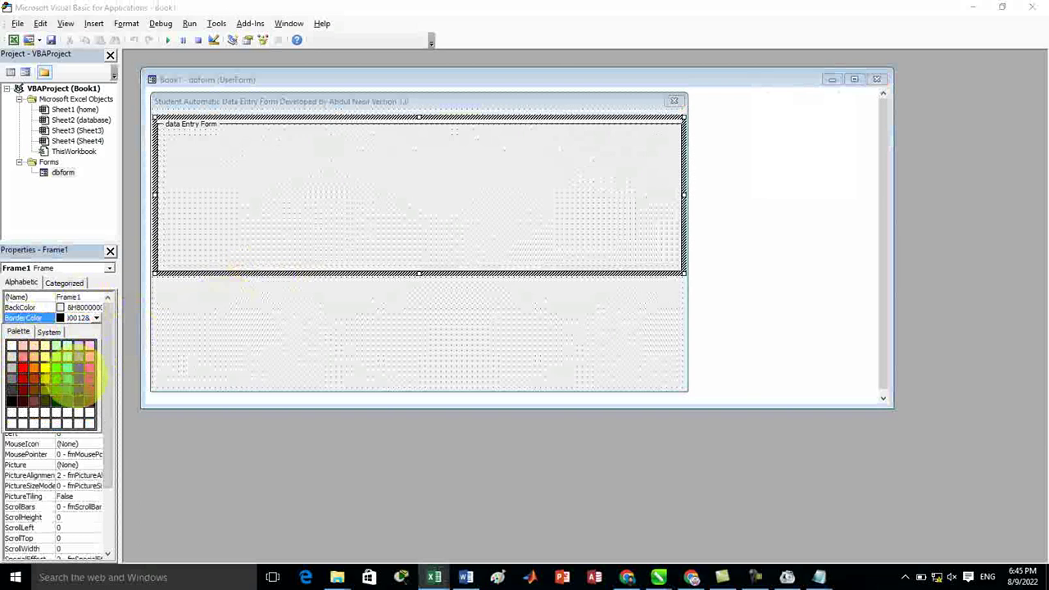
click(37, 366)
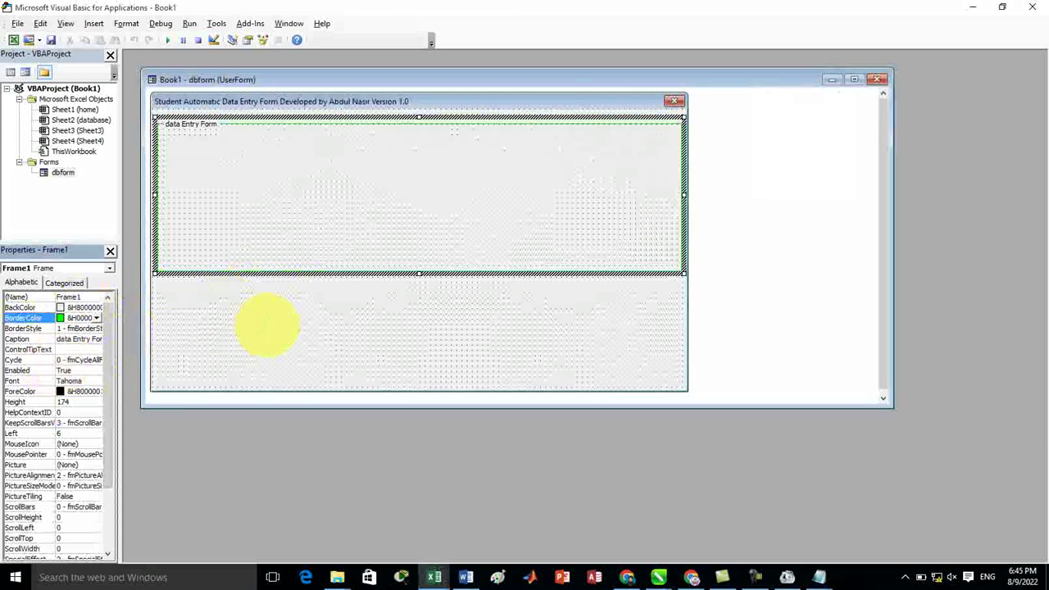
click(266, 324)
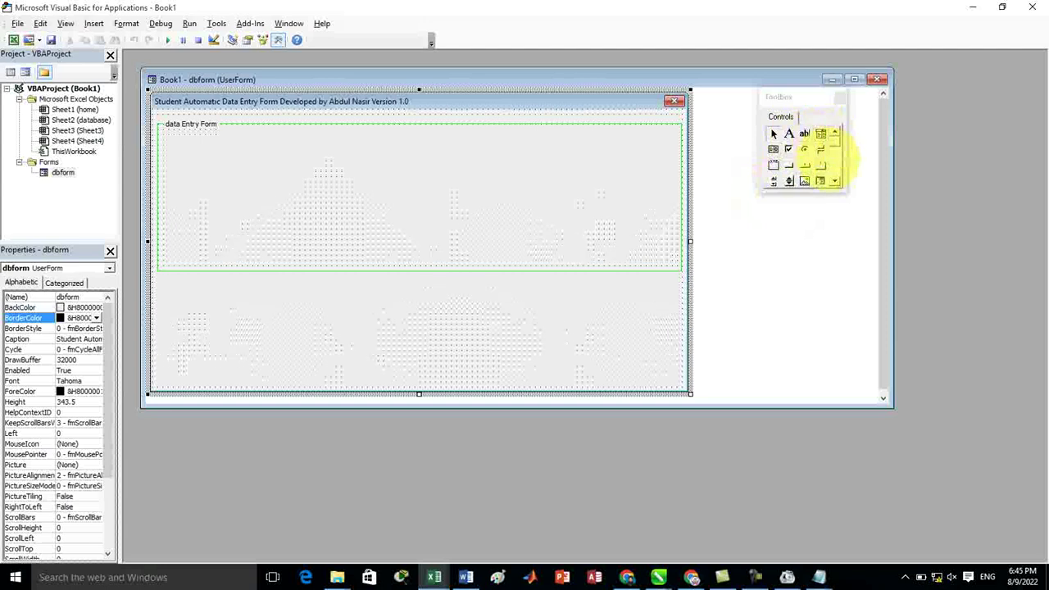
- Draw a second frame across the lower half of the form below the first
click(768, 168)
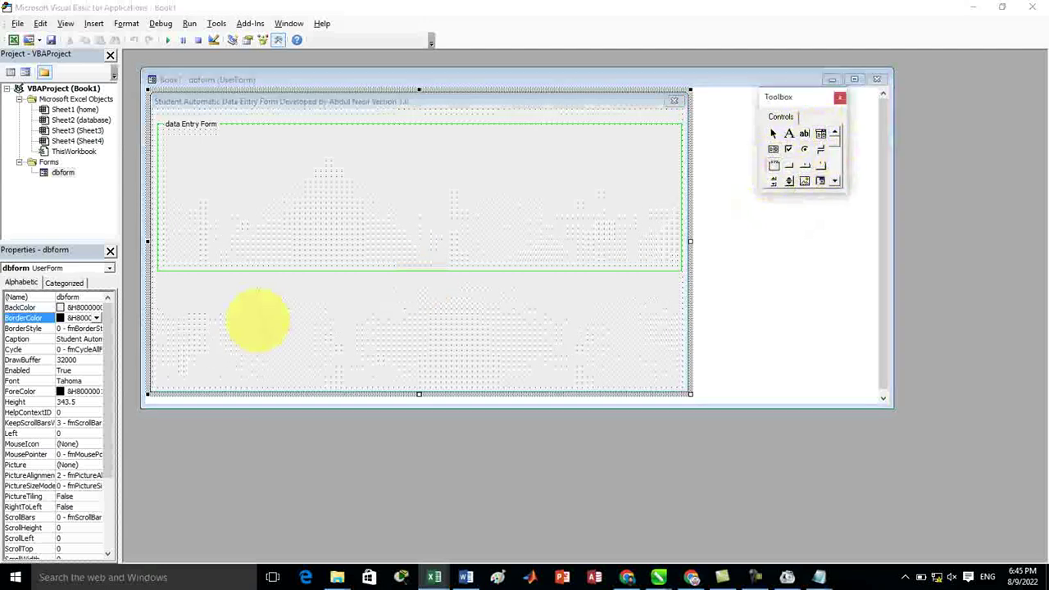
drag(158, 277, 656, 379)
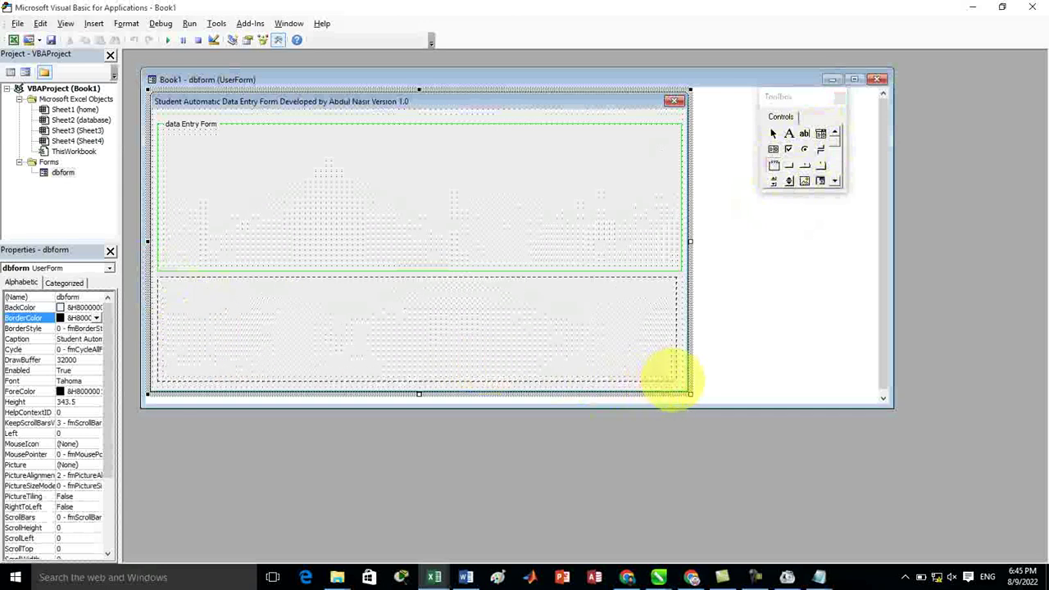
drag(656, 379, 683, 383)
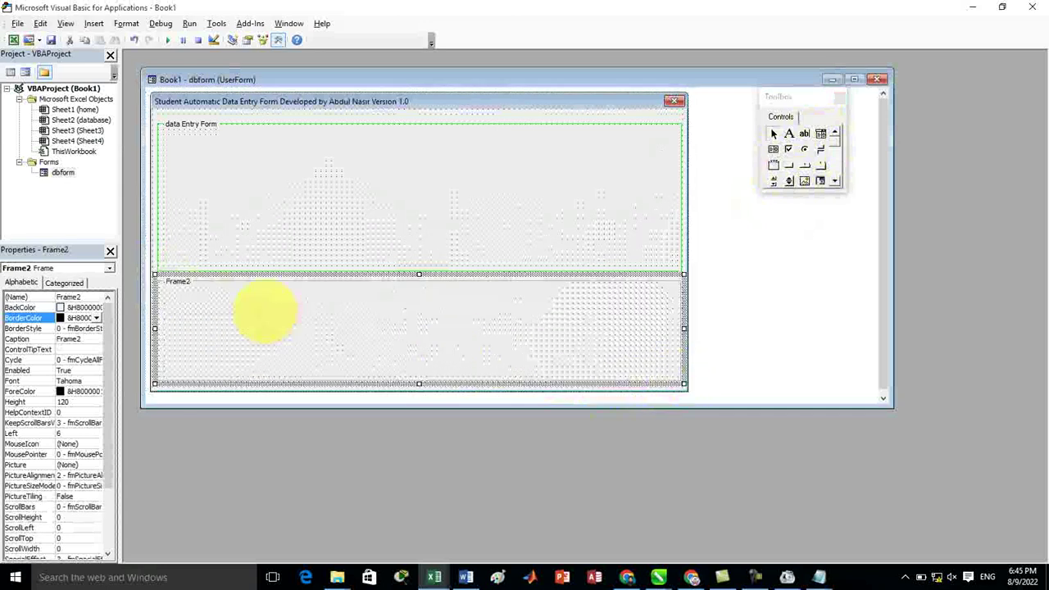
- Caption the second frame 'List of student'
click(184, 281)
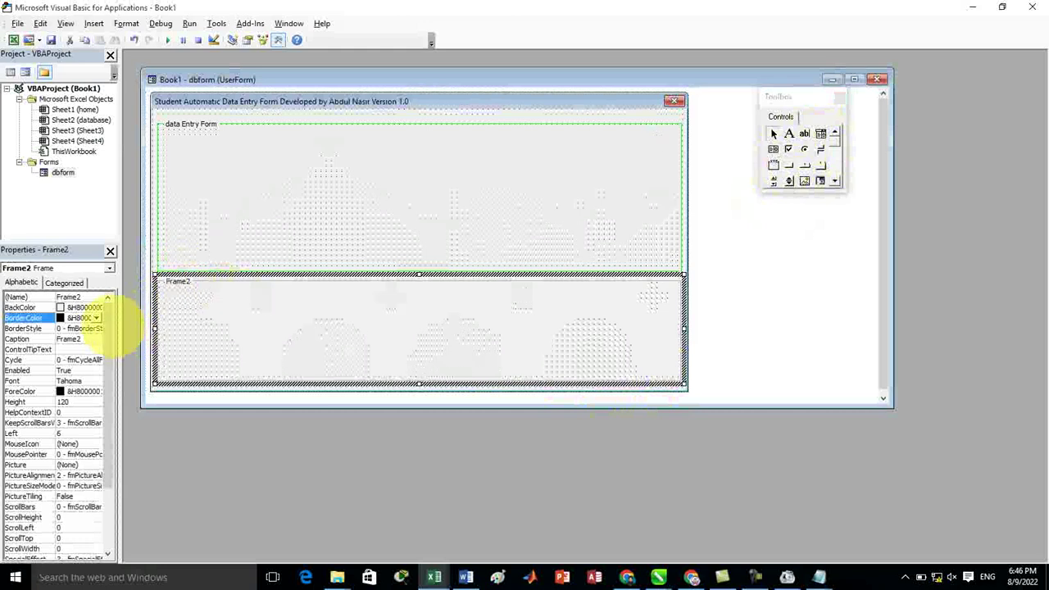
click(86, 338)
double_click(82, 338)
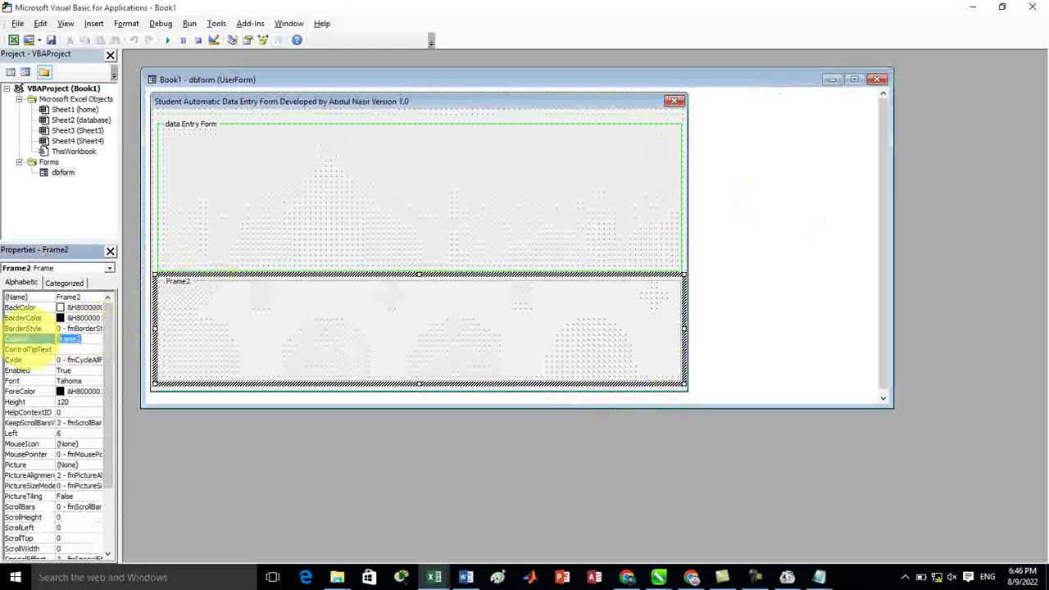
text(Da)
text( F)
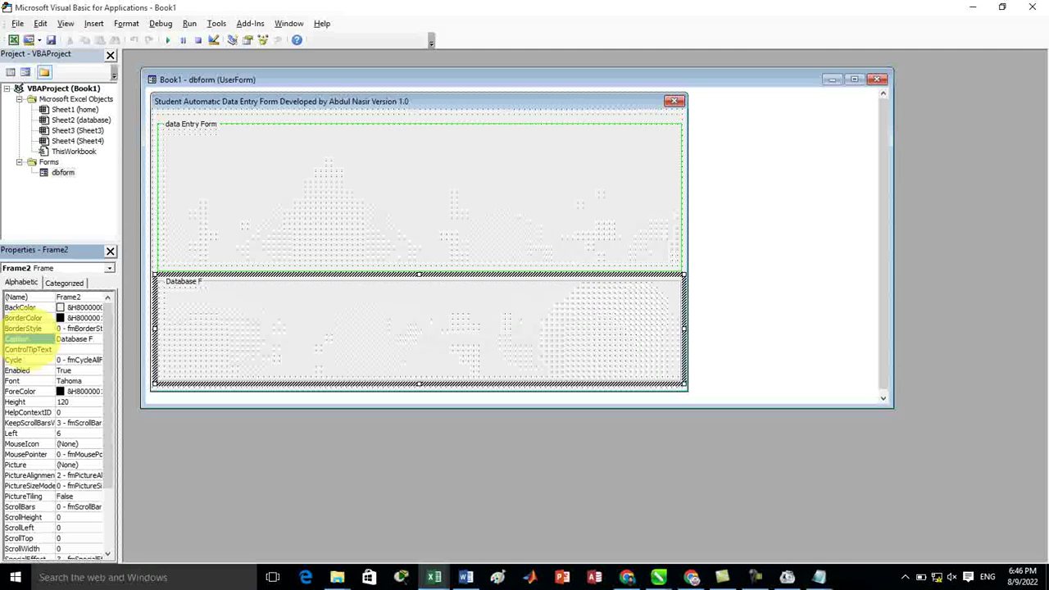
text(rm)
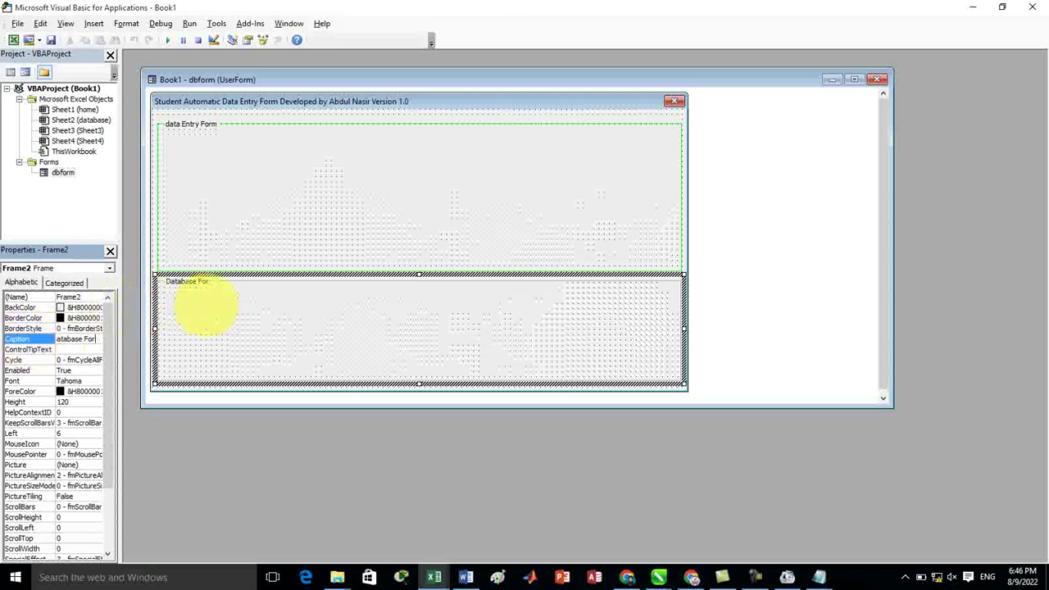
text(t)
key(BackSpace)
key(BackSpace)
key(BackSpace)
text(List of s)
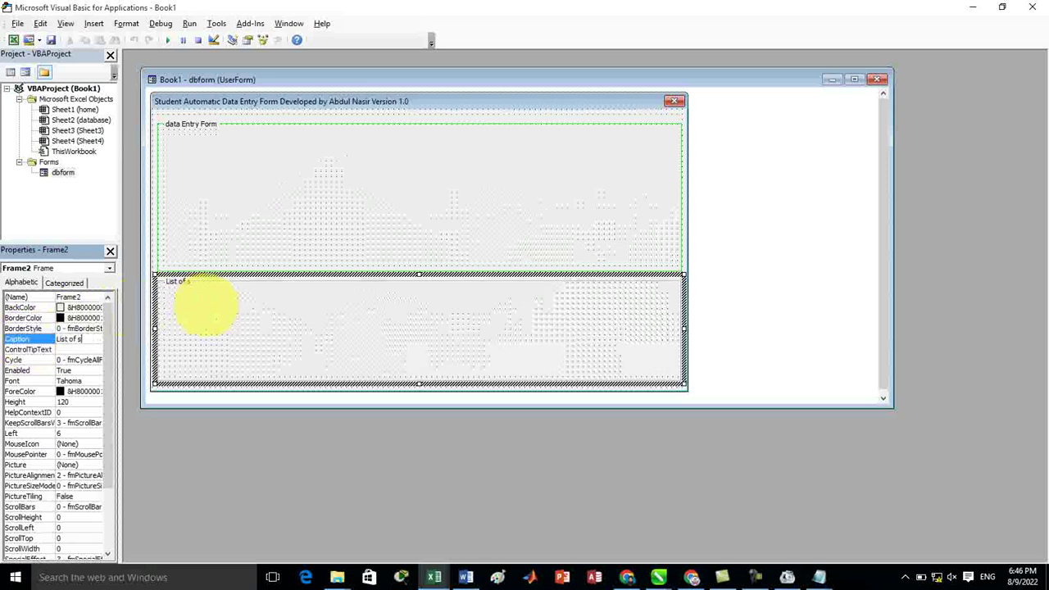
text(tudent)
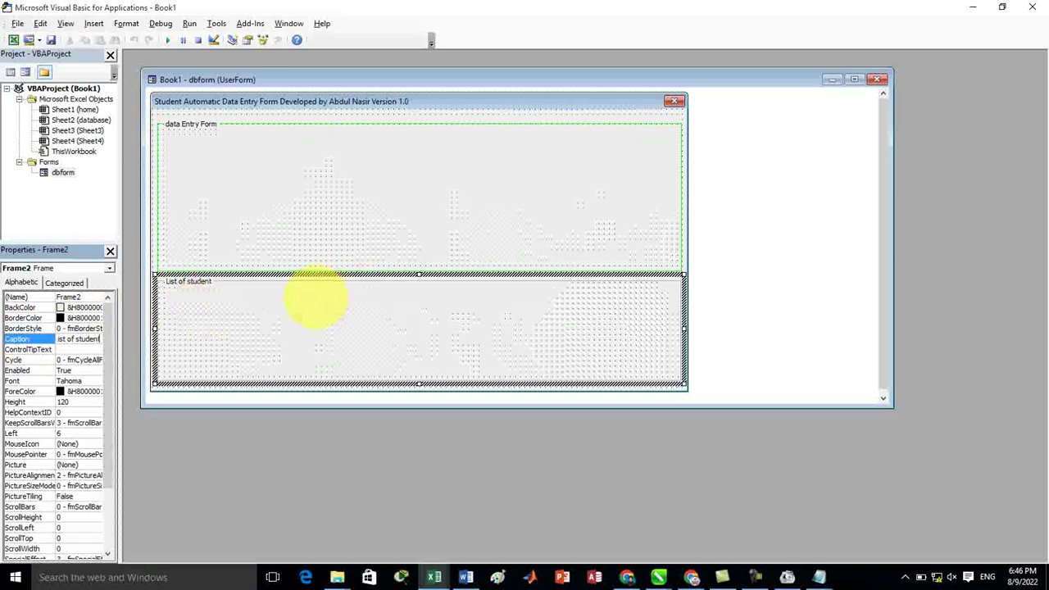
click(310, 295)
click(194, 154)
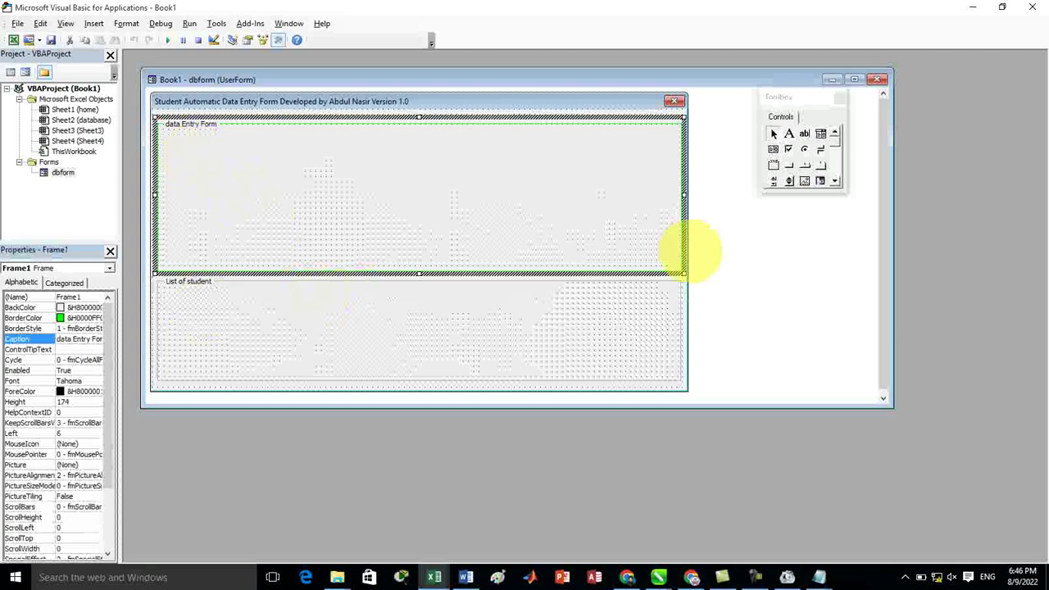
- Narrow the data Entry Form and List of student frames slightly from their right edges
drag(684, 195, 671, 197)
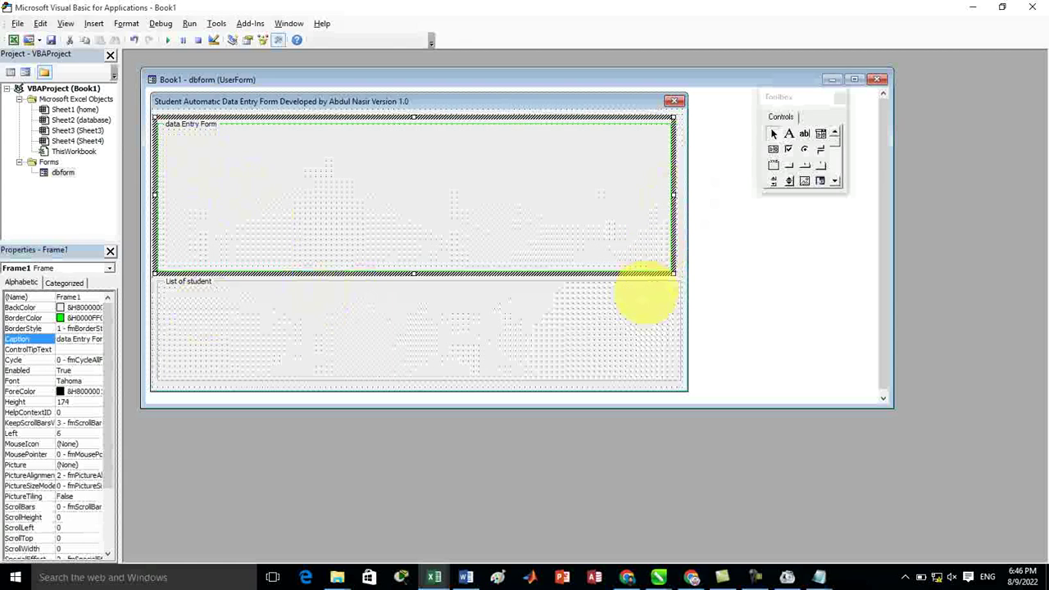
click(647, 295)
drag(683, 327, 673, 328)
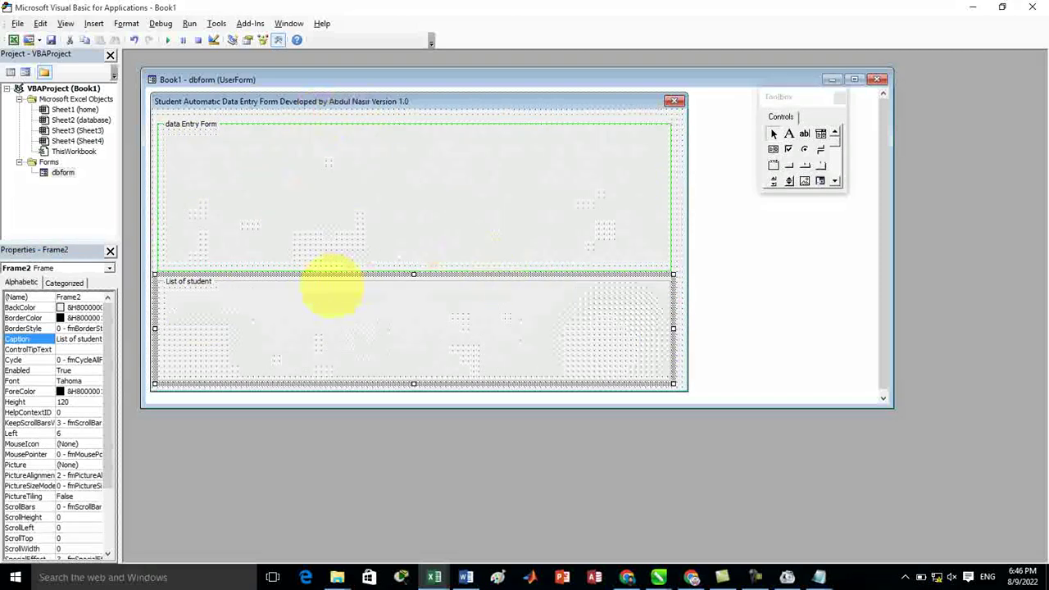
- Compile VBAProject, test-run dbform in Excel, then close the running form
click(161, 23)
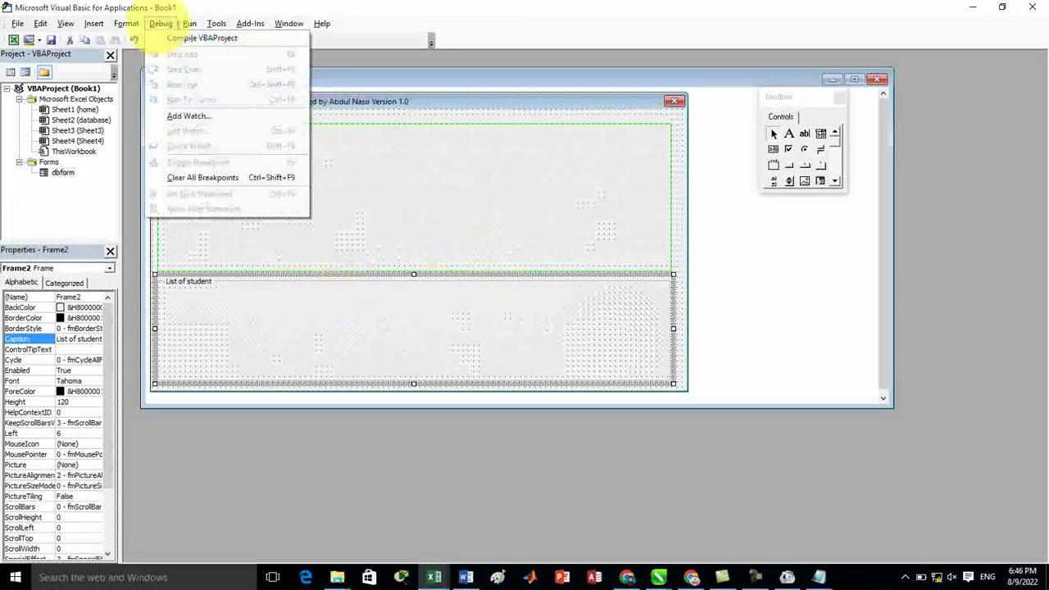
click(202, 38)
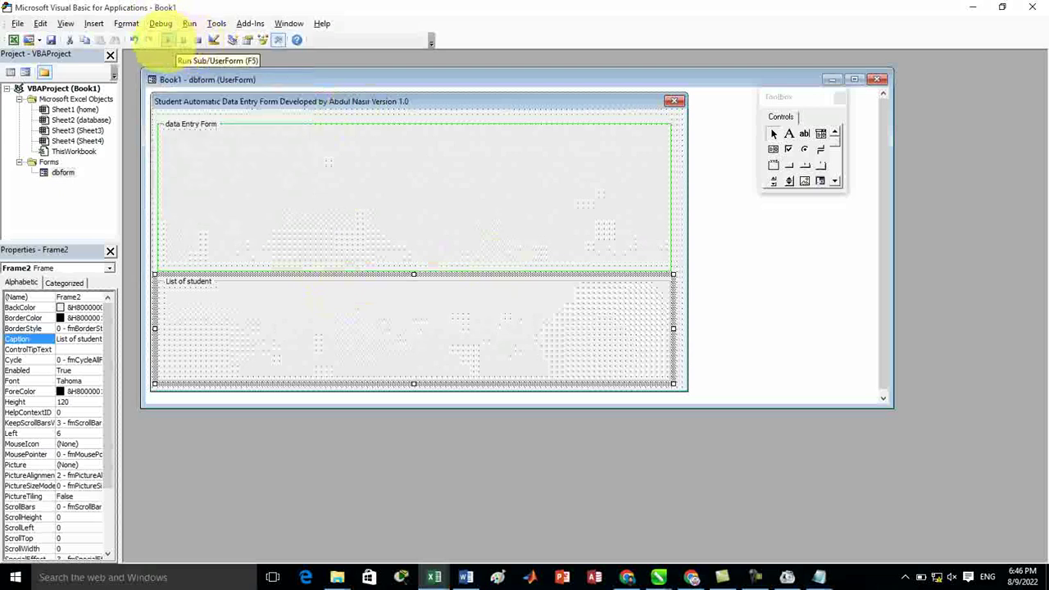
click(167, 39)
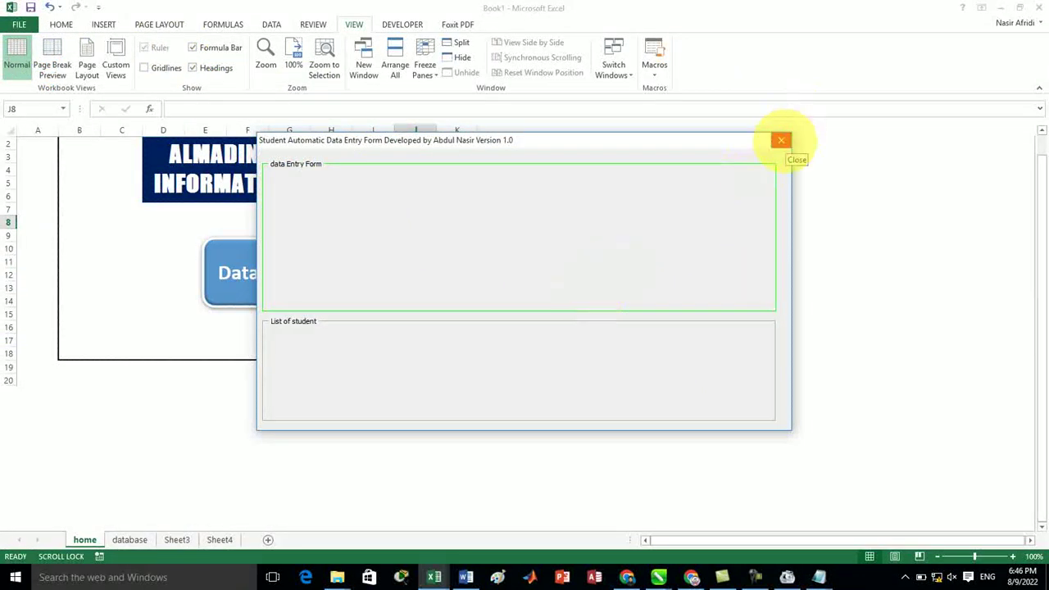
click(781, 140)
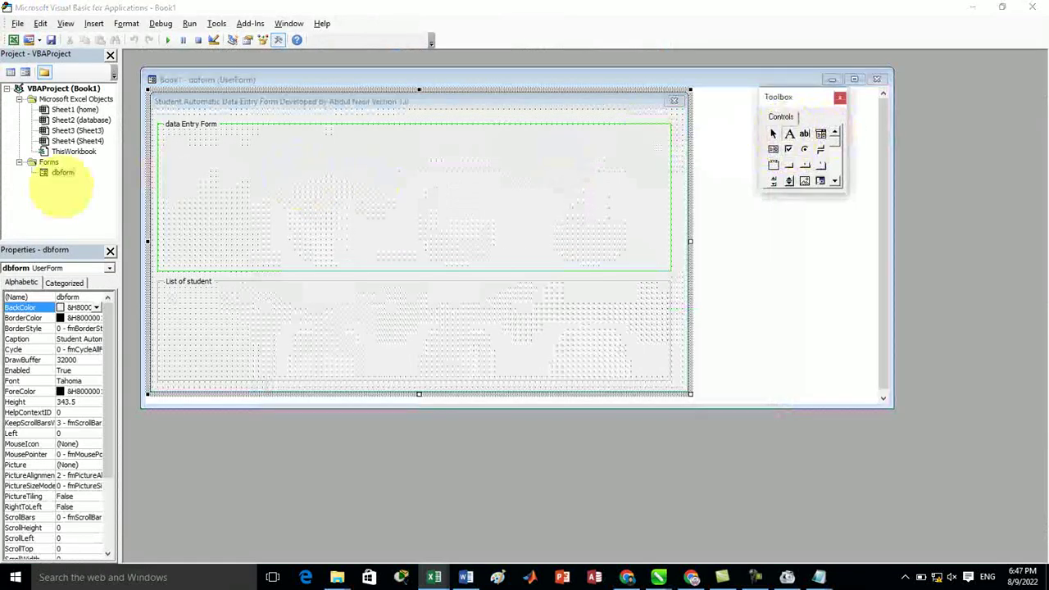
- Draw a label captioned Student ID at the top of the data Entry Form frame
drag(168, 136, 254, 152)
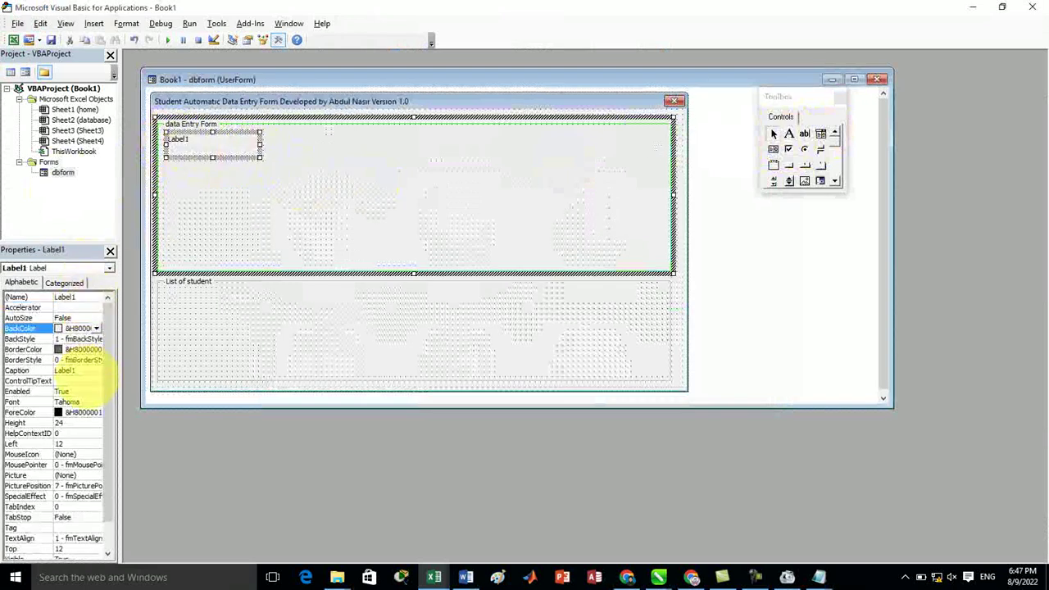
click(66, 370)
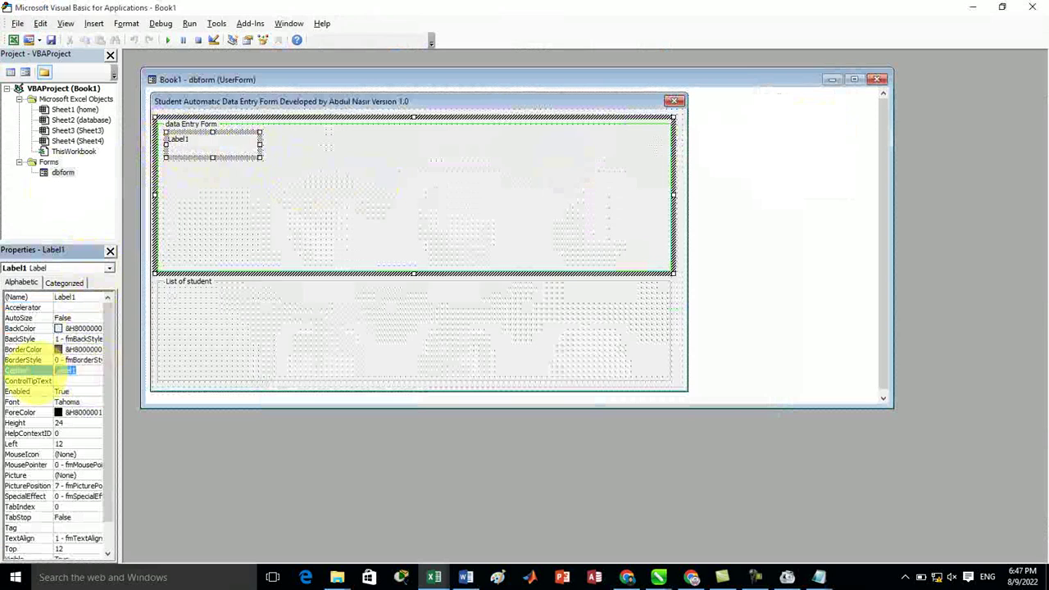
text(St)
text(t ID)
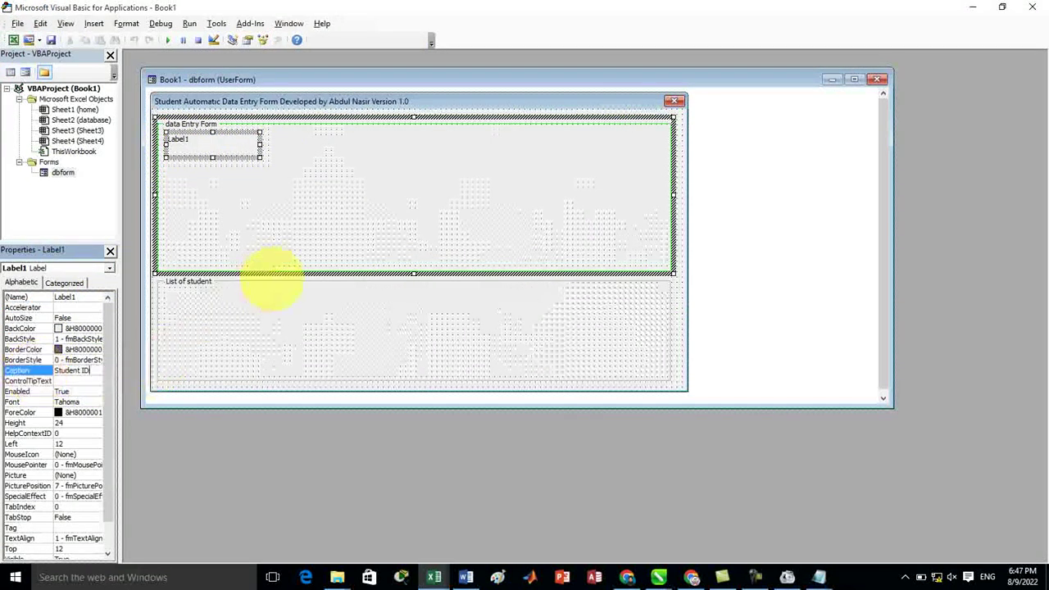
click(268, 227)
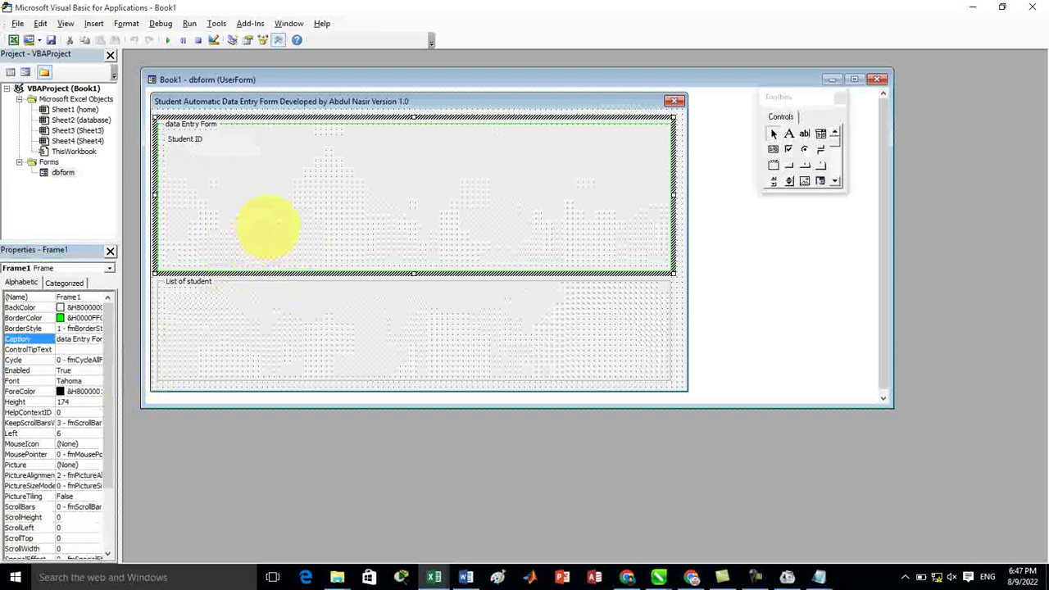
- Paste two copies of the Student ID label and stack them beneath it
click(205, 143)
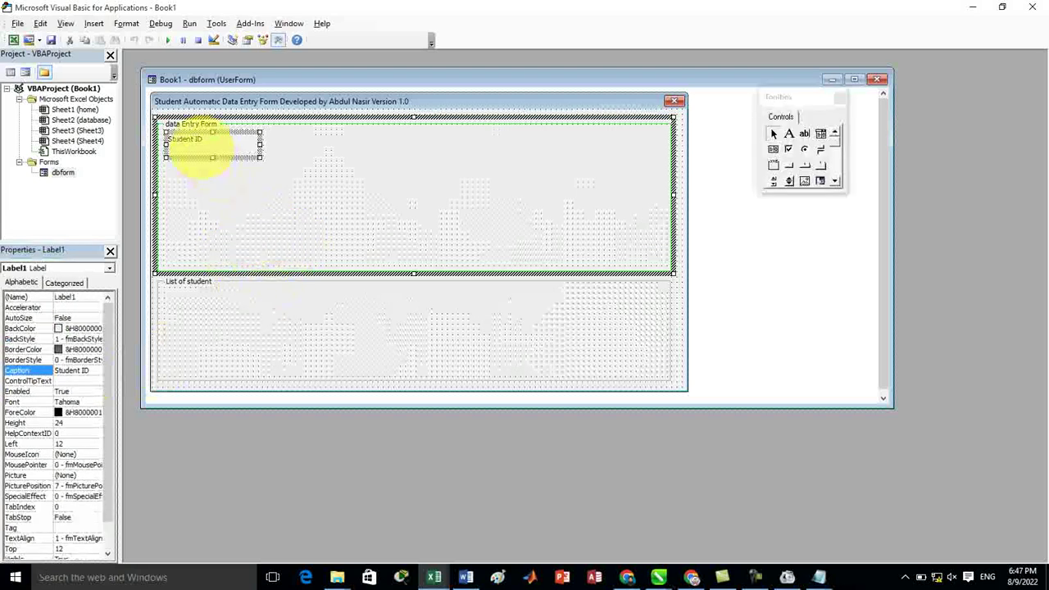
key(ctrl+v)
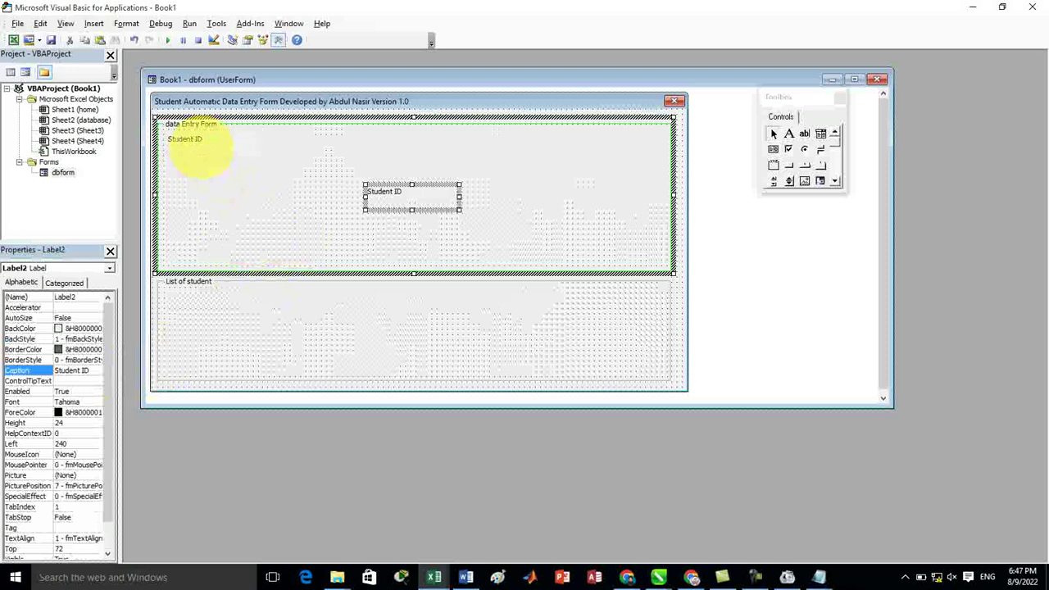
key(ctrl+v)
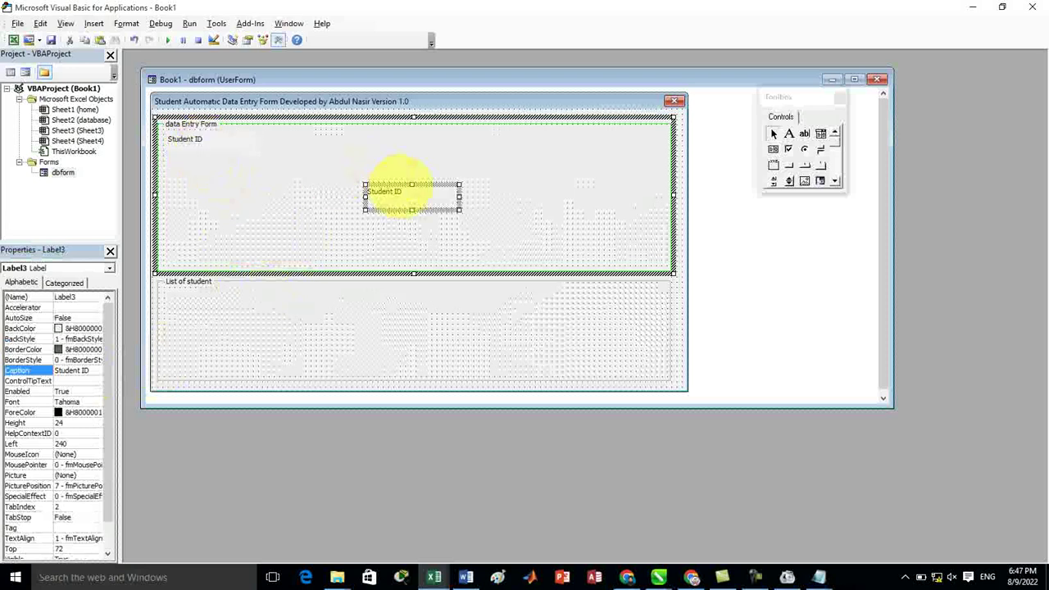
mouse_move(401, 176)
mouse_down()
mouse_move(205, 154)
mouse_move(208, 163)
mouse_up()
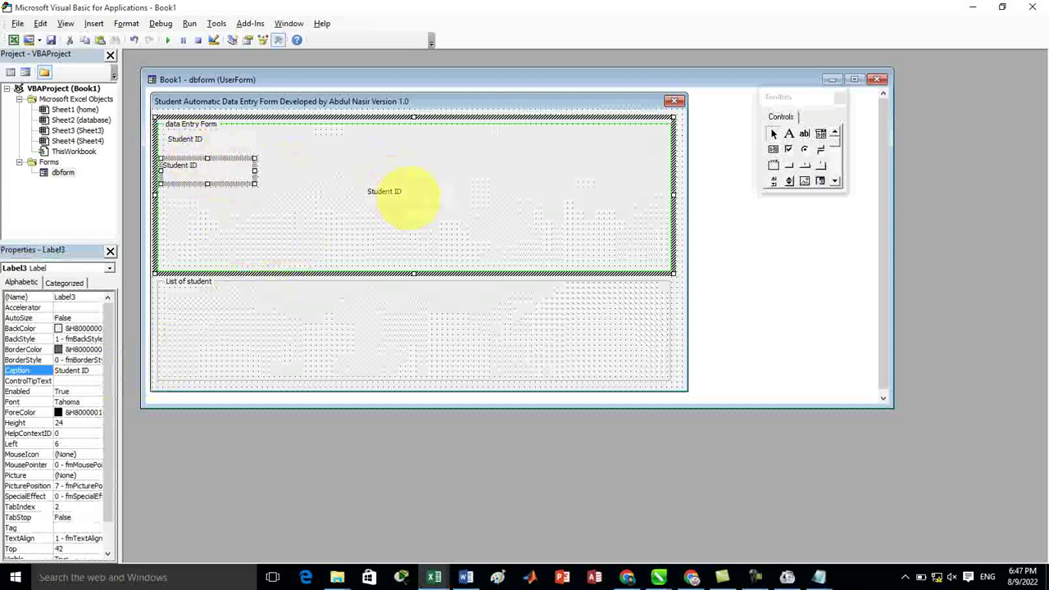
click(402, 196)
drag(407, 185, 205, 195)
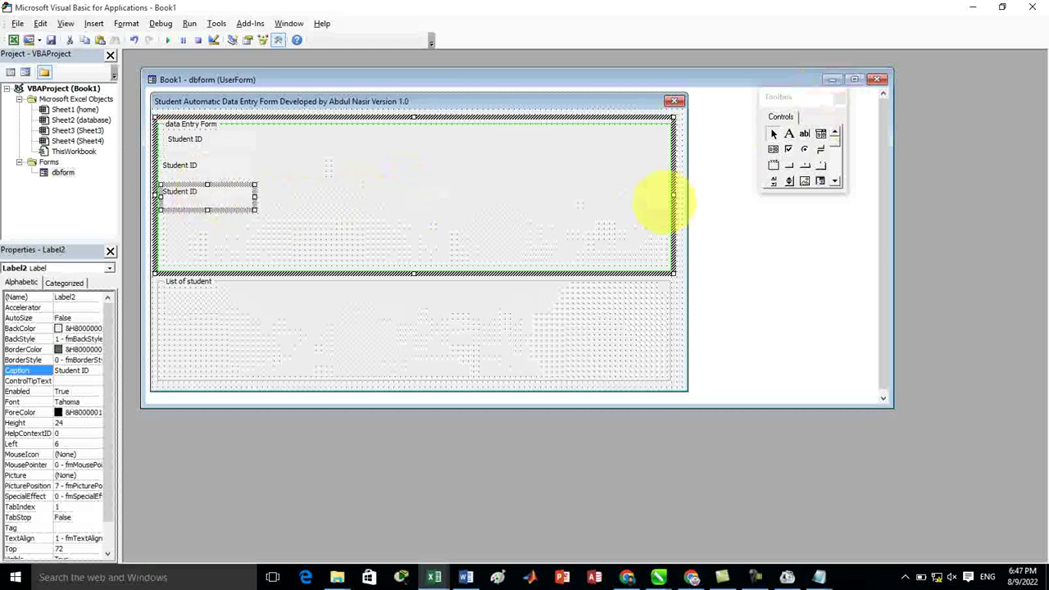
- Recaption the two copied labels Student Name and Gender
click(205, 166)
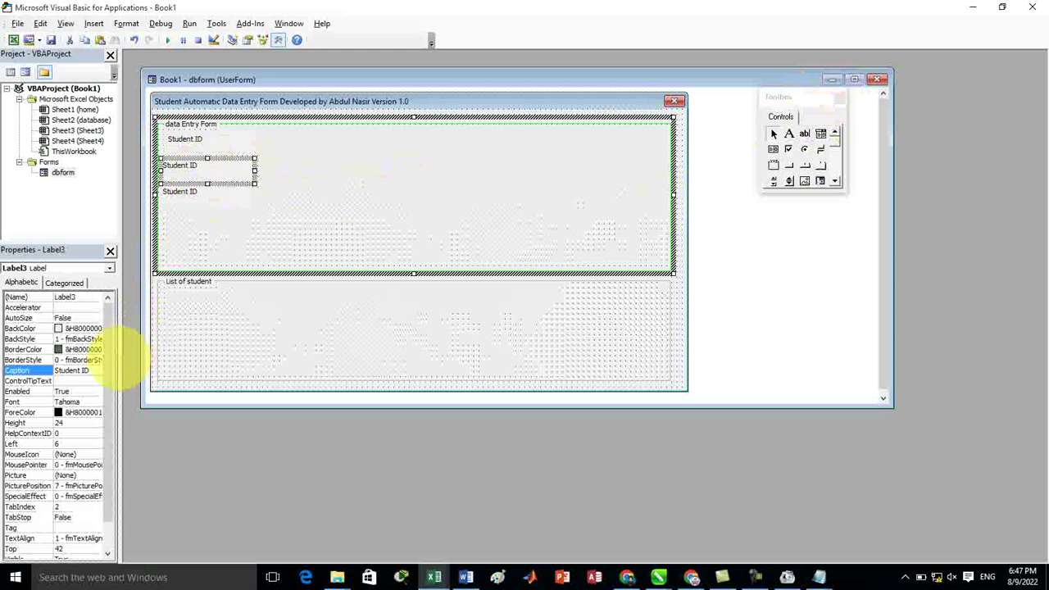
click(82, 370)
text(Name)
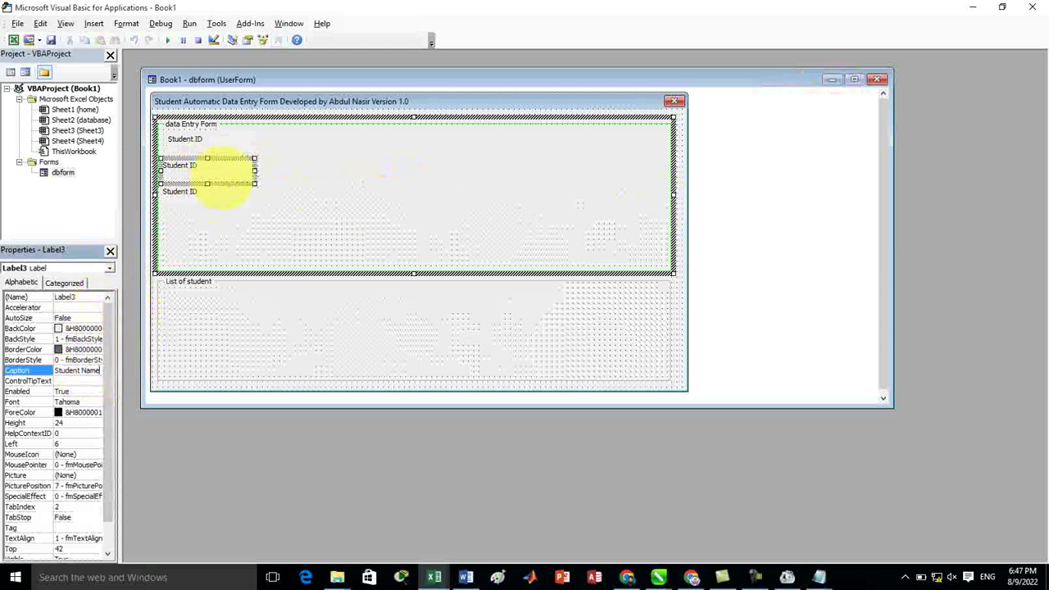
click(205, 192)
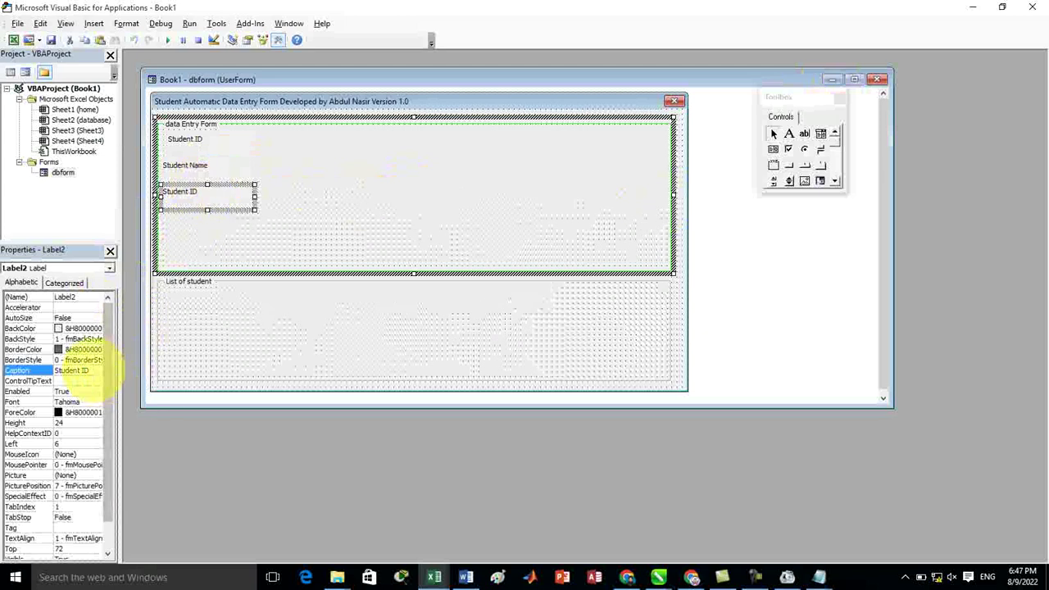
click(74, 370)
text(Gen)
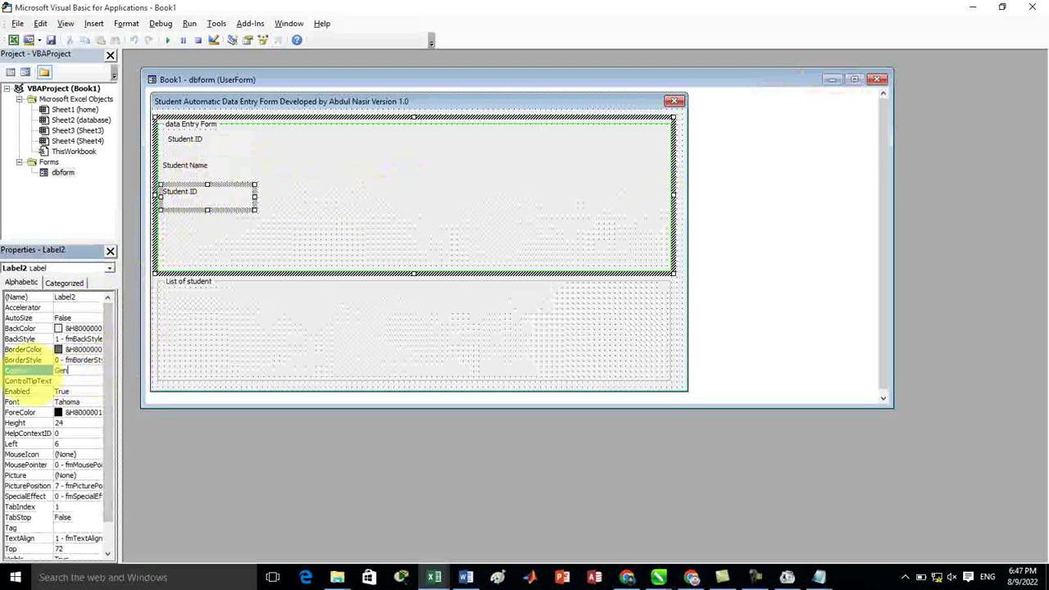
text(der)
click(386, 246)
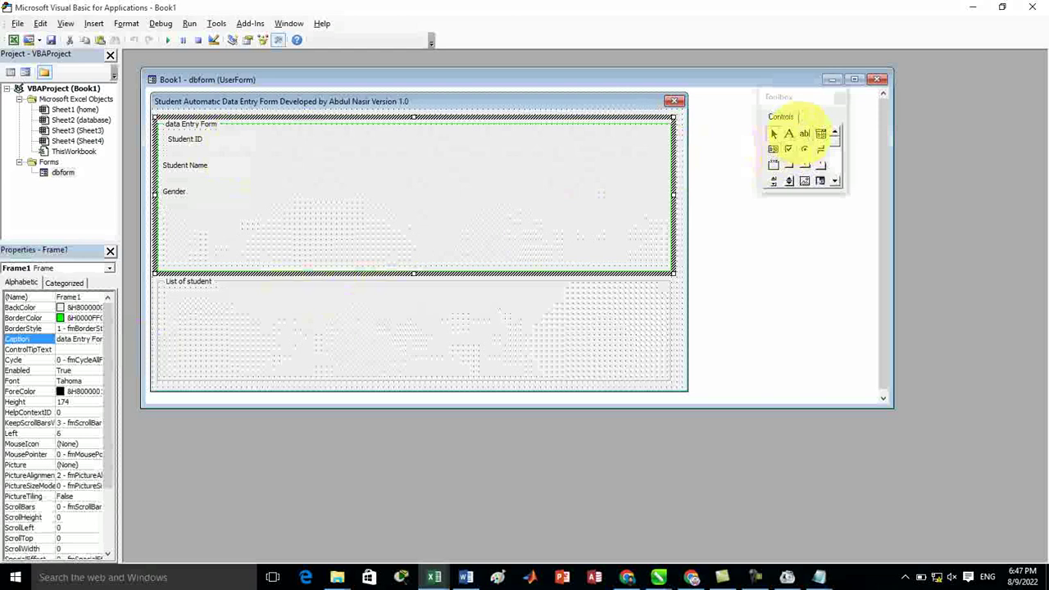
- Draw a text box named txtID beside the Student ID label
click(788, 115)
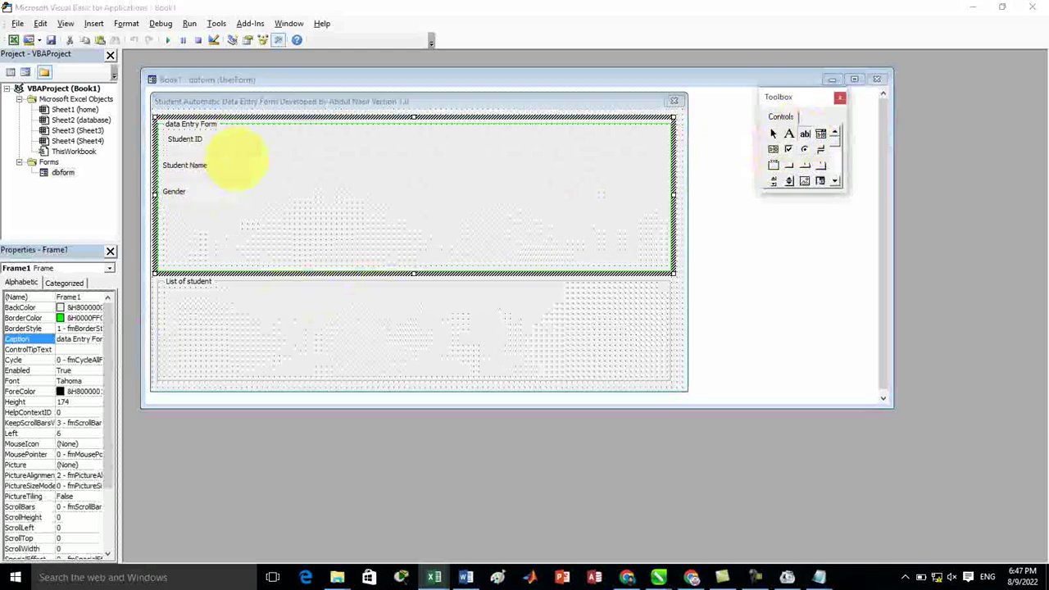
mouse_move(262, 131)
mouse_down()
mouse_move(283, 154)
mouse_move(391, 156)
mouse_up()
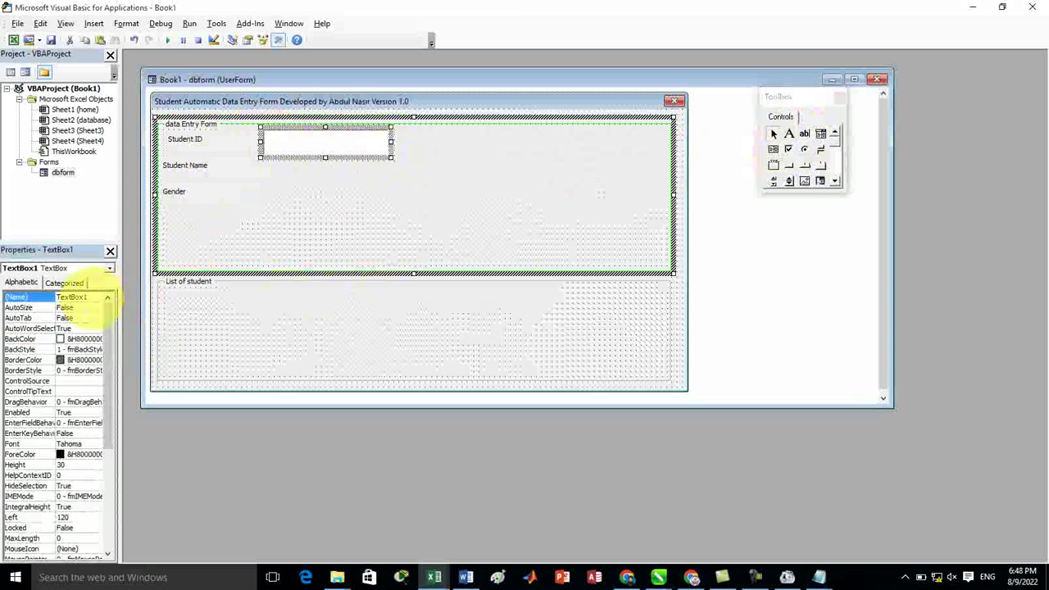
click(73, 296)
text(txtID)
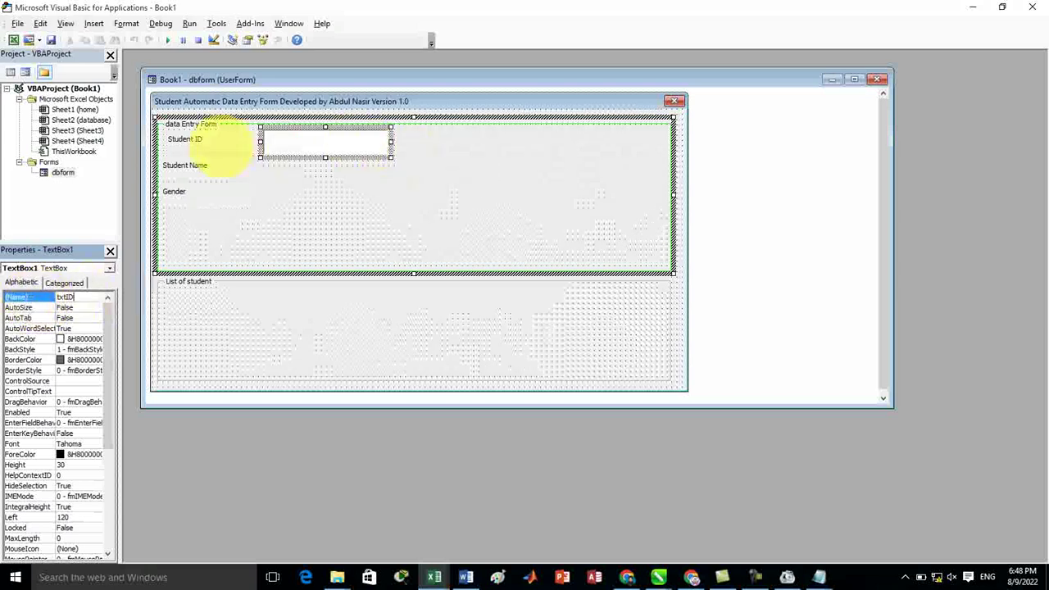
click(336, 240)
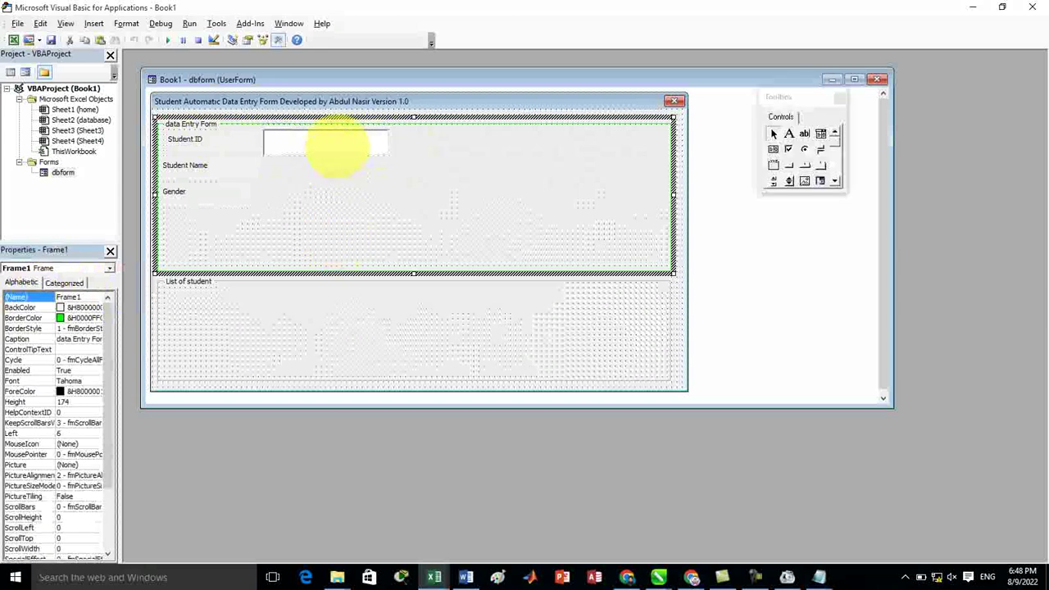
- Add a copy of txtID named txtName and place it beside the Student Name label
click(335, 146)
key(ctrl+v)
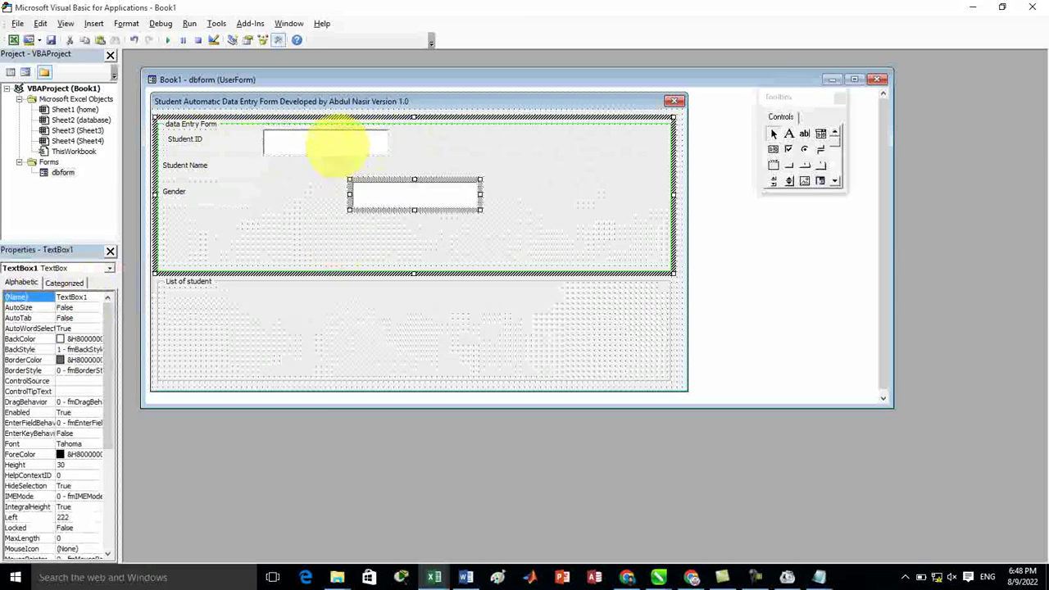
drag(413, 187, 620, 145)
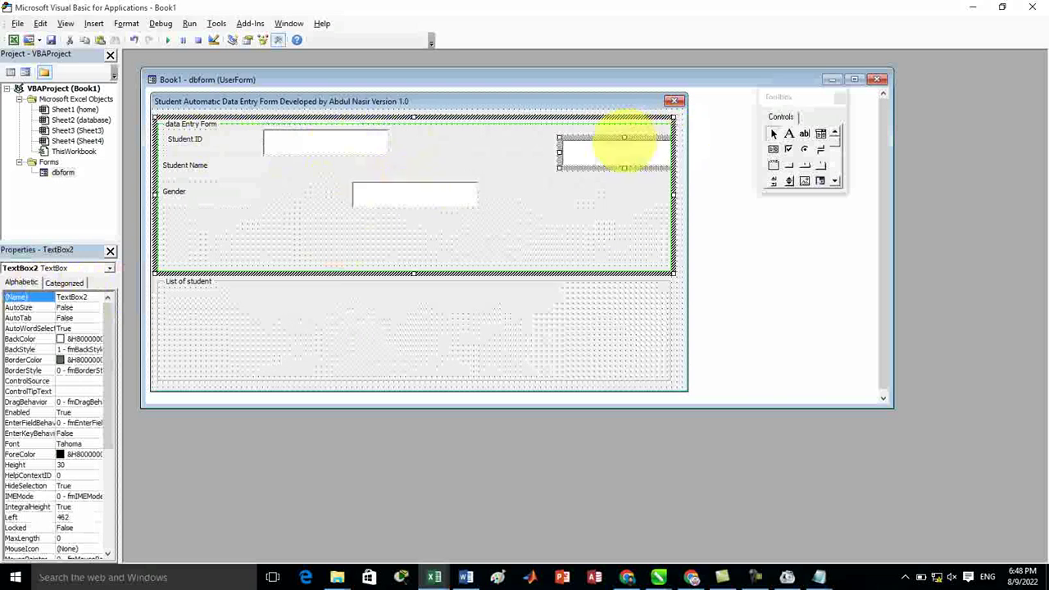
key(Delete)
click(438, 194)
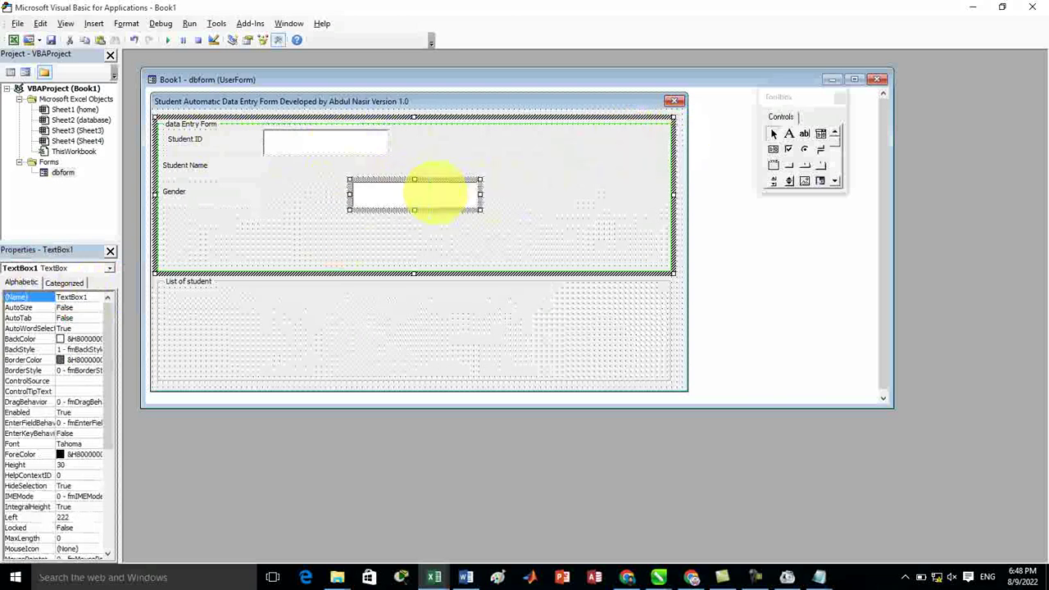
double_click(82, 296)
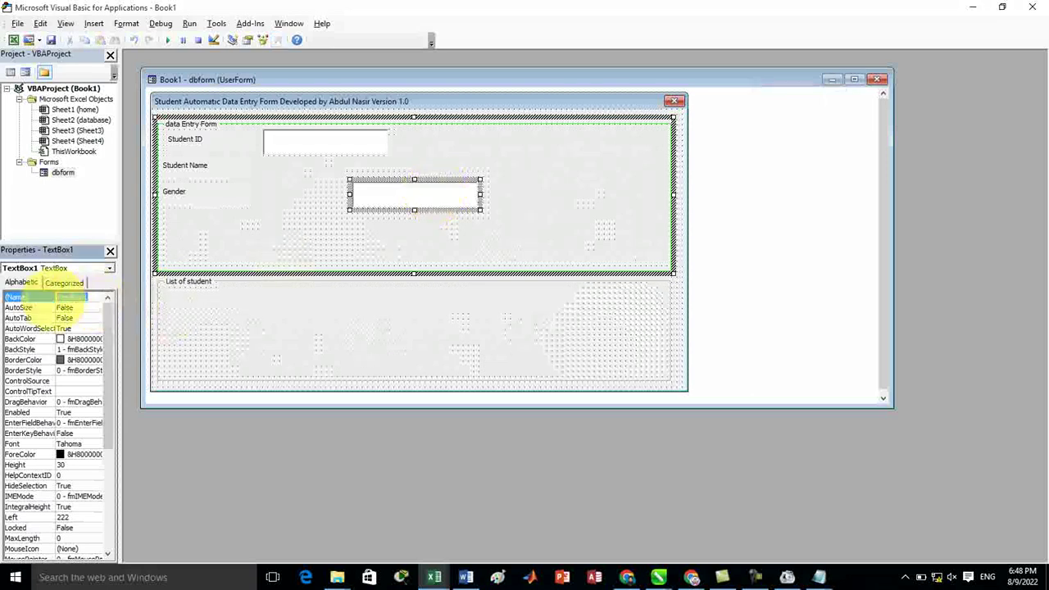
text(tx)
text(e)
click(303, 273)
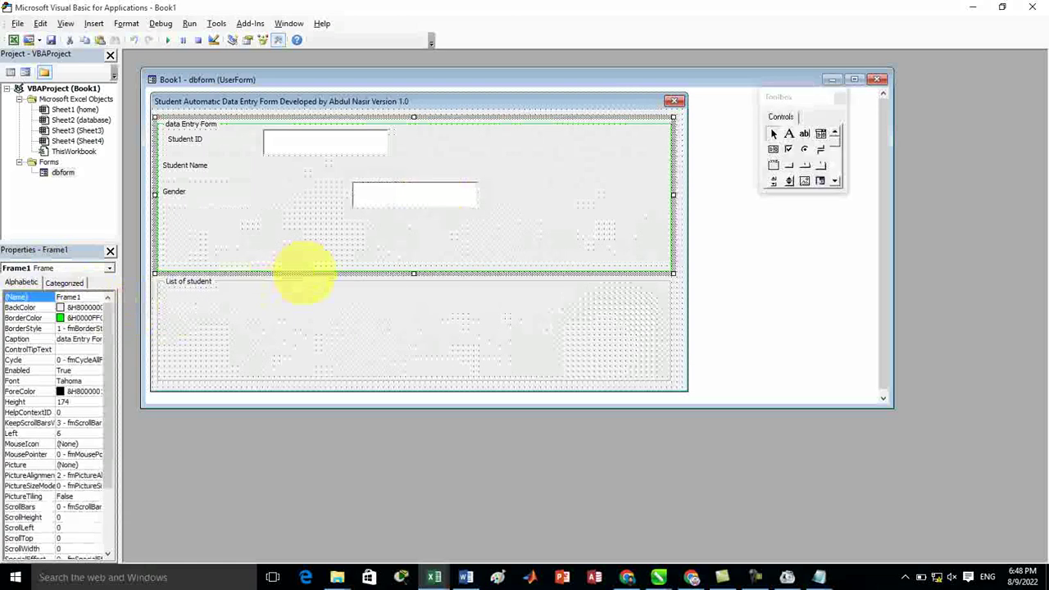
drag(421, 199, 334, 175)
click(528, 188)
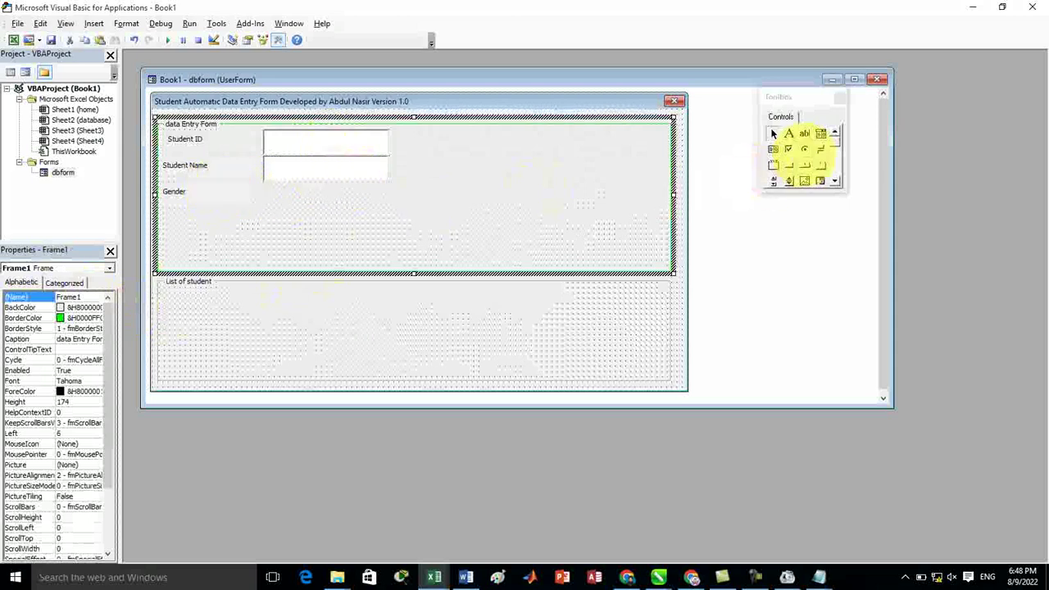
click(805, 149)
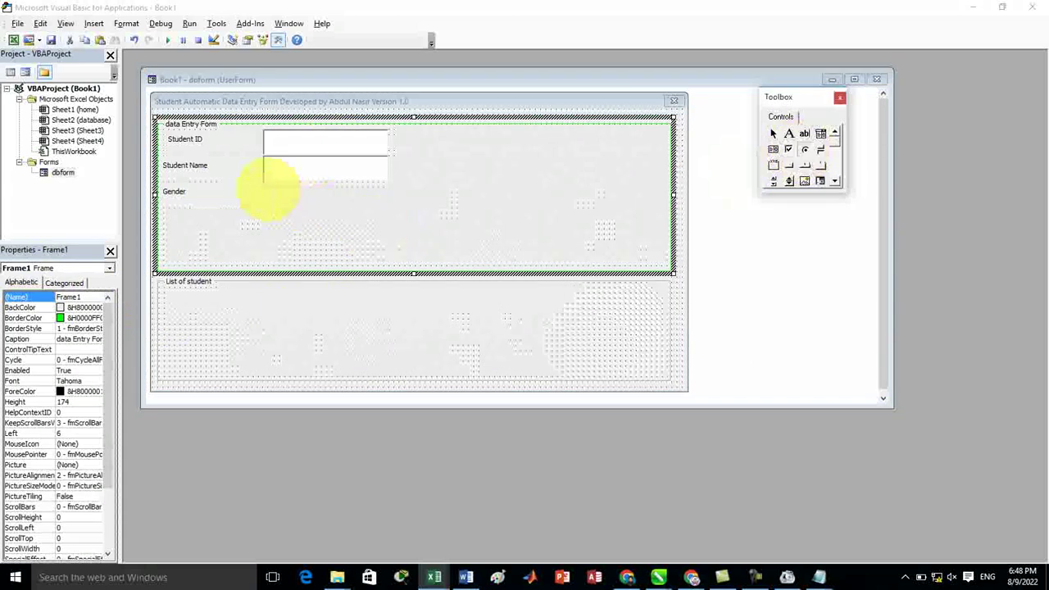
- Draw an option button named optMale with caption Male beside the Gender label
drag(268, 188, 335, 210)
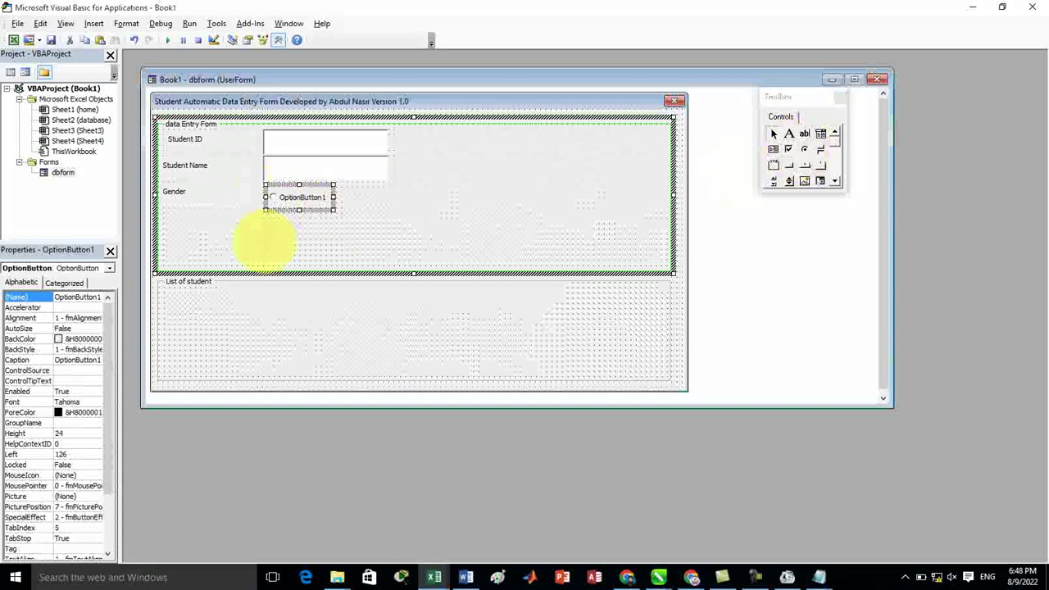
click(91, 312)
double_click(92, 297)
key(BackSpace)
text(optMale)
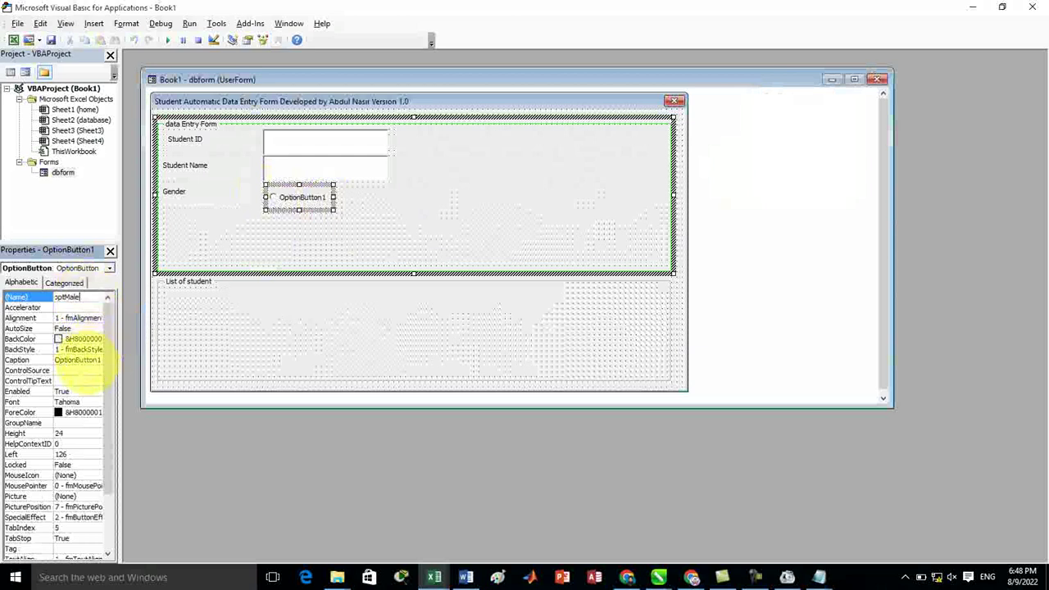
double_click(77, 360)
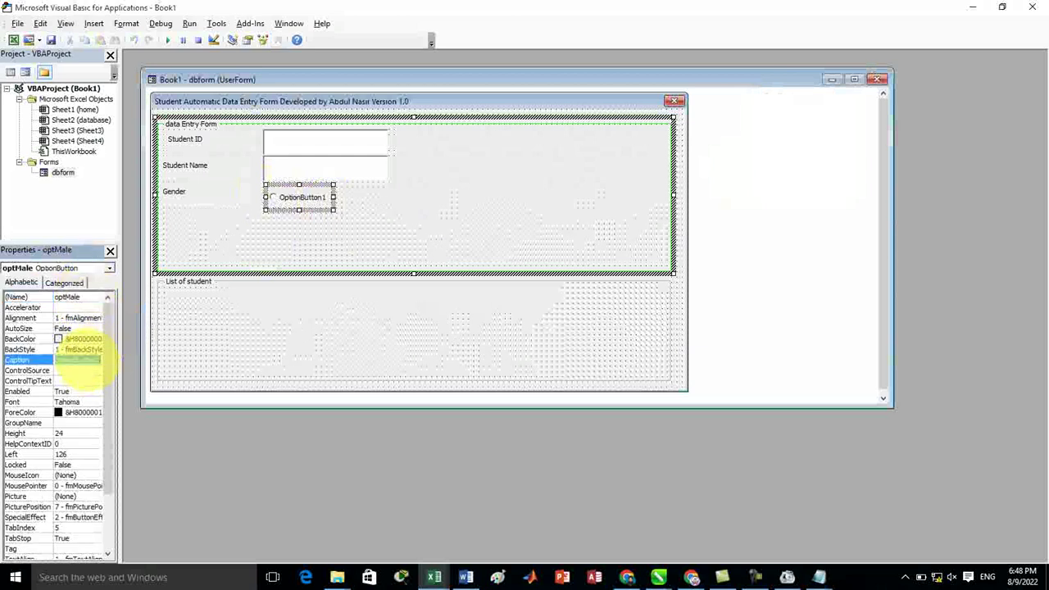
text(Male)
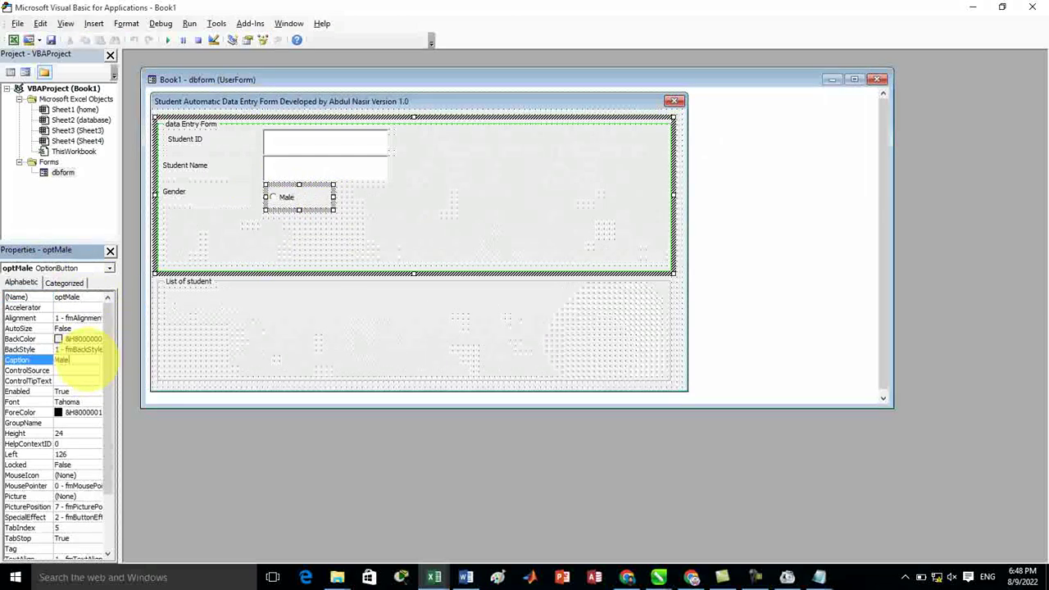
click(320, 239)
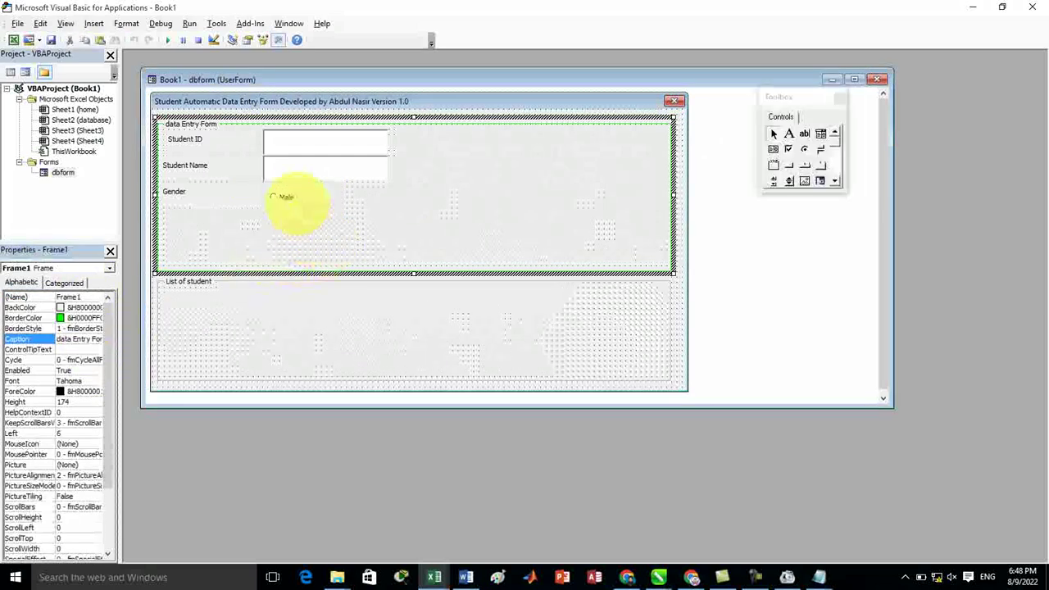
- Duplicate it as optFemale with caption Female, placed next to the Male button
click(295, 196)
key(ctrl+c)
key(ctrl+v)
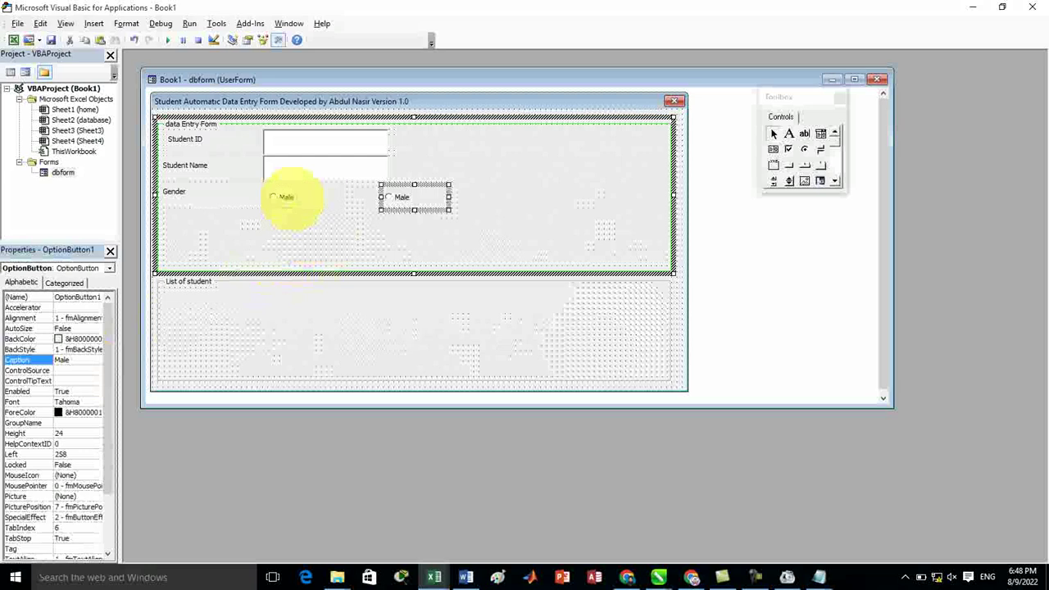
drag(418, 187, 361, 180)
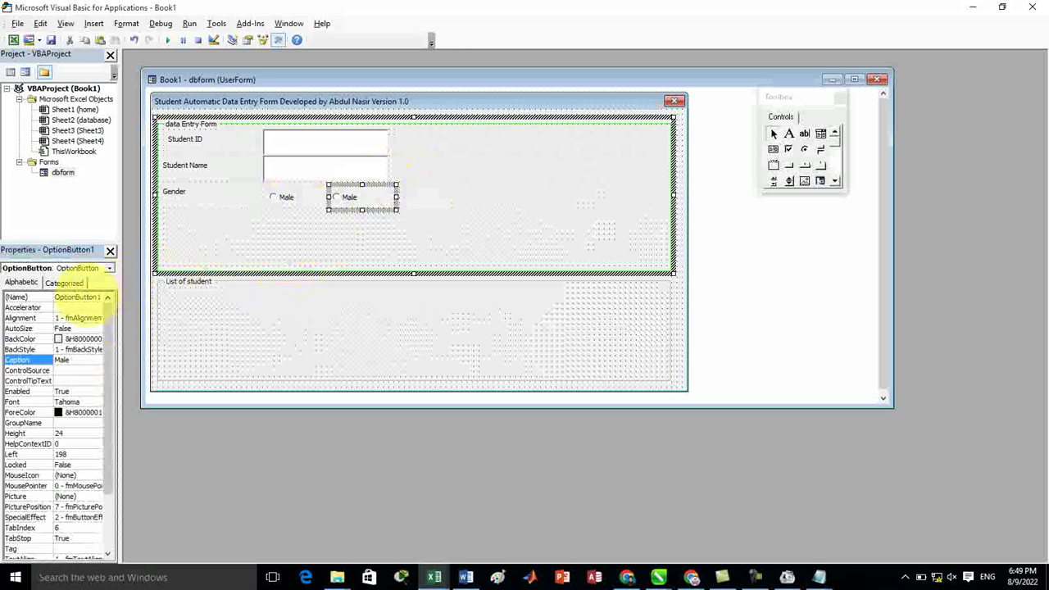
click(18, 297)
double_click(92, 297)
text(optFemale)
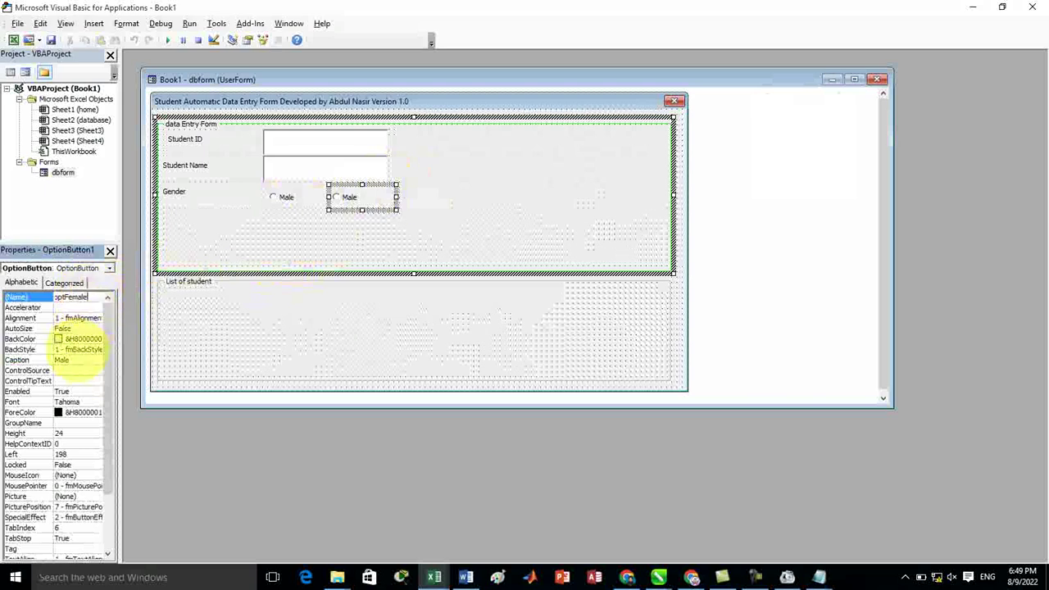
click(75, 360)
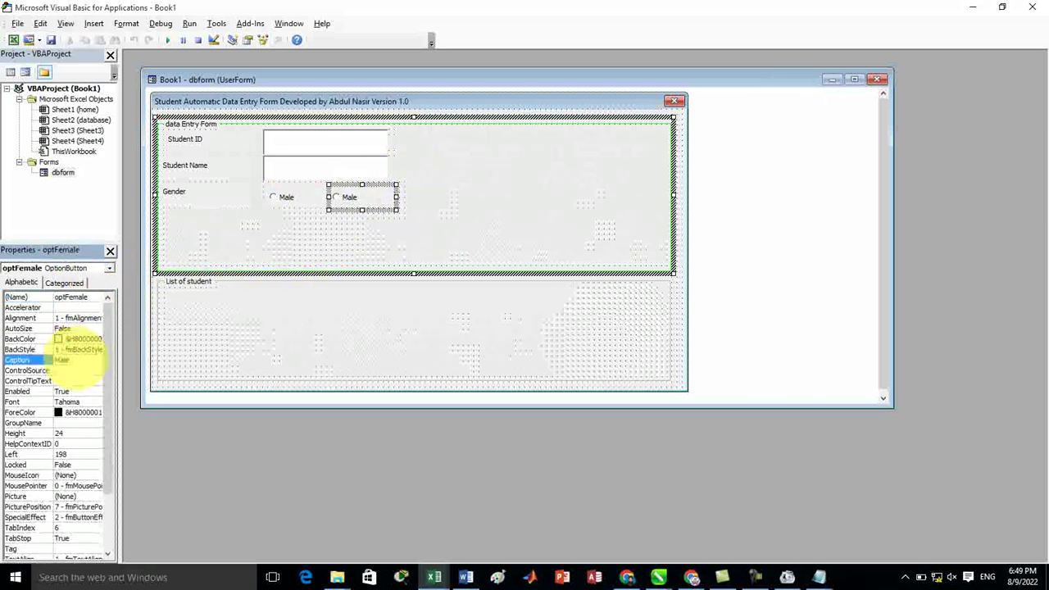
text(male)
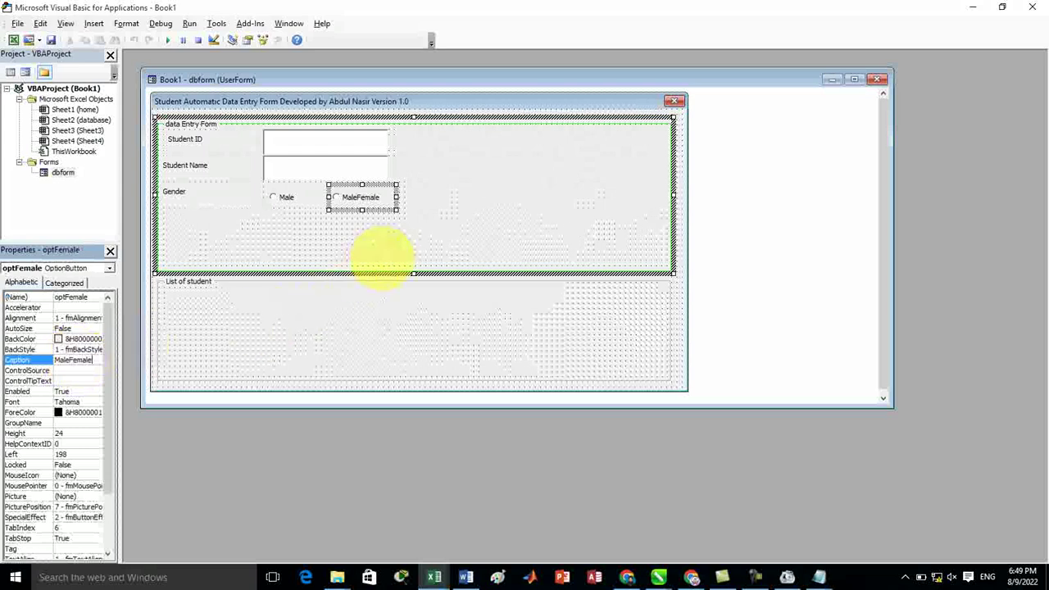
key(BackSpace)
key(BackSpace)
key(BackSpace)
key(BackSpace)
click(442, 215)
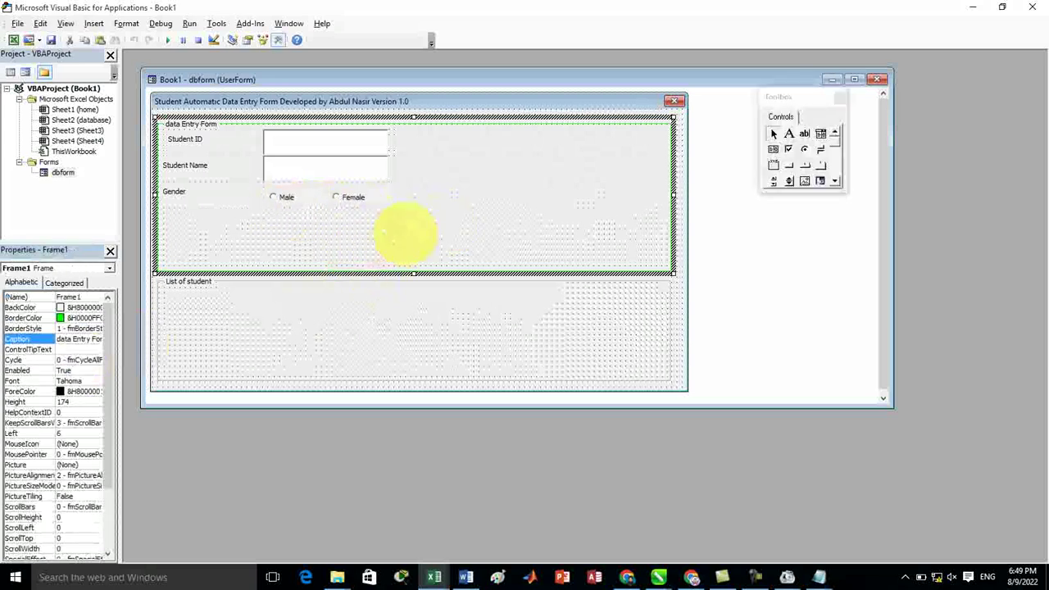
- Copy the Student ID, Student Name and Gender labels and fields to the frame's right side
mouse_move(436, 203)
mouse_down()
mouse_move(164, 131)
mouse_move(312, 166)
mouse_up()
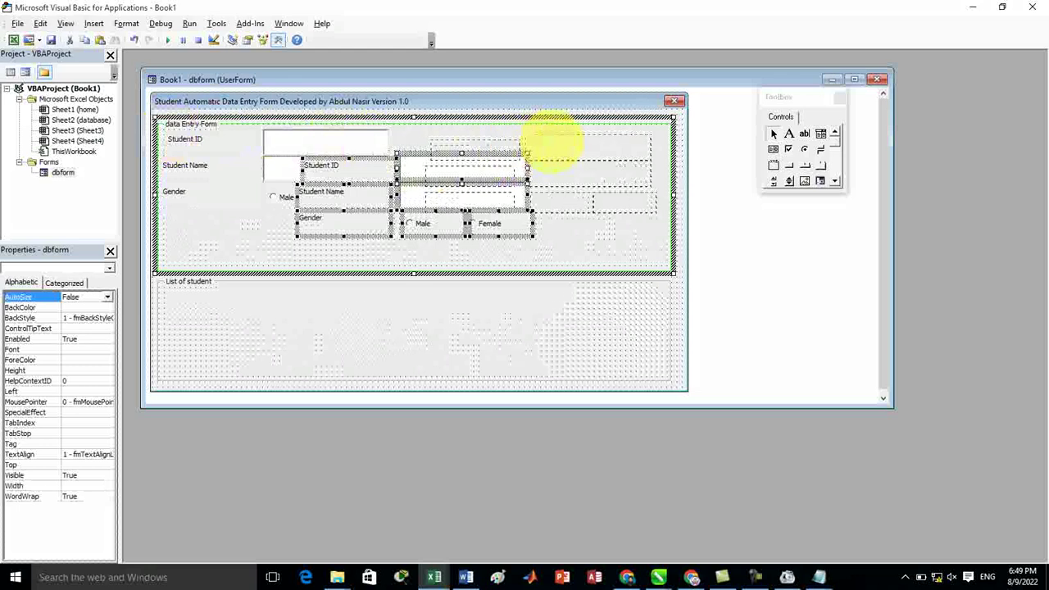
drag(428, 164, 554, 143)
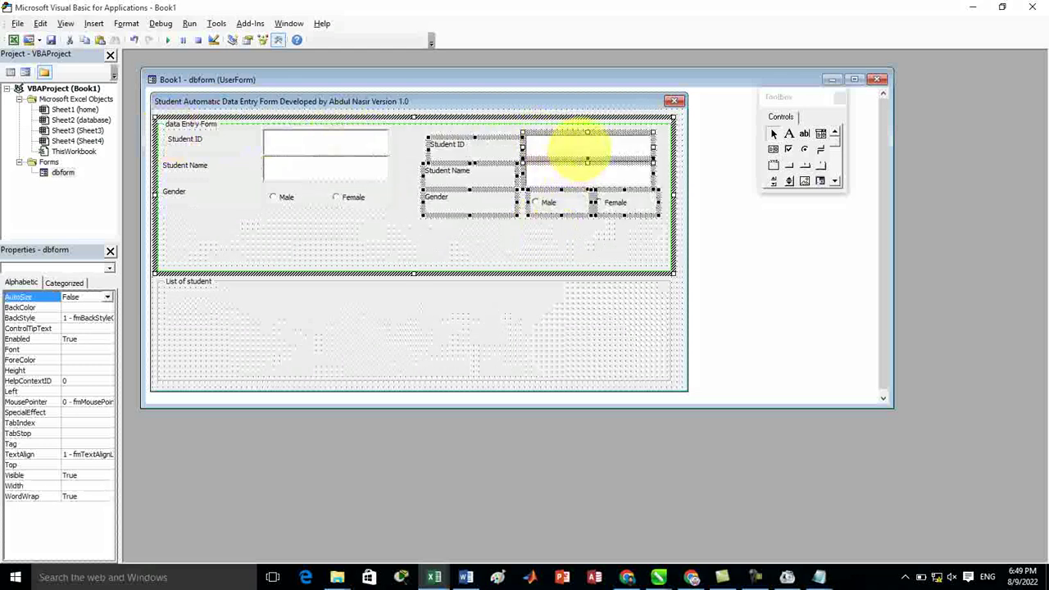
click(573, 233)
- Delete the copied Male and Female buttons and open the new text box's TextBox1_Change code
click(624, 202)
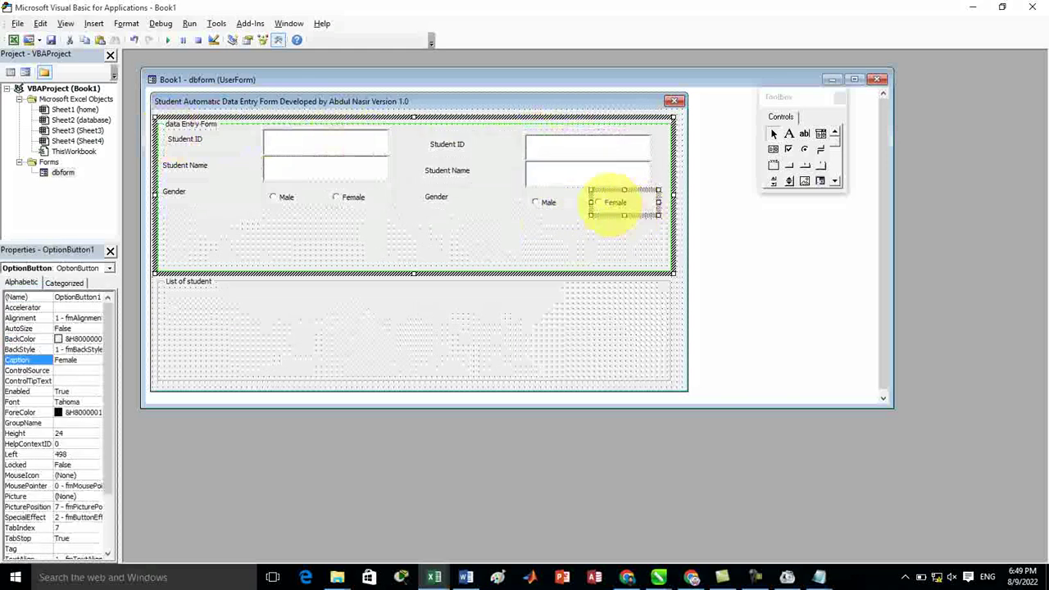
ctrl+click(553, 202)
key(Delete)
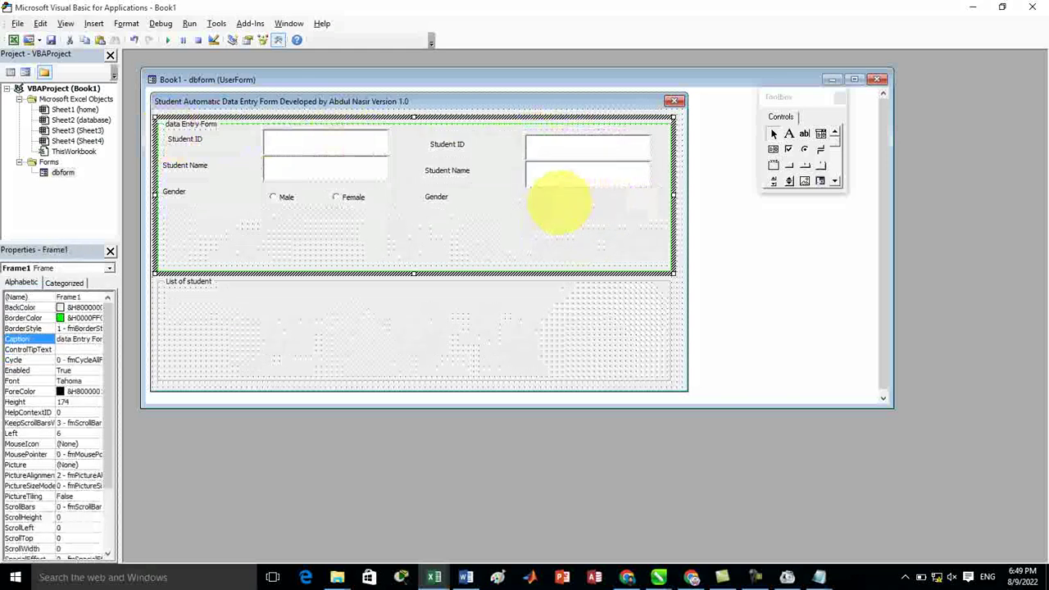
double_click(588, 148)
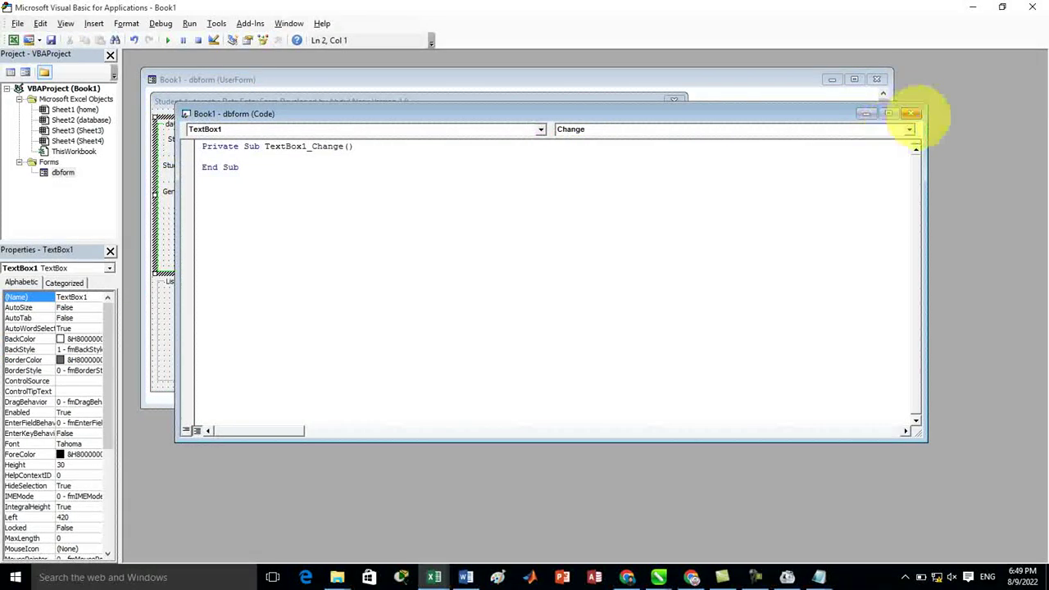
- Move the right-hand text box beside the copied Gender label and recaption the first copied label Department
click(912, 114)
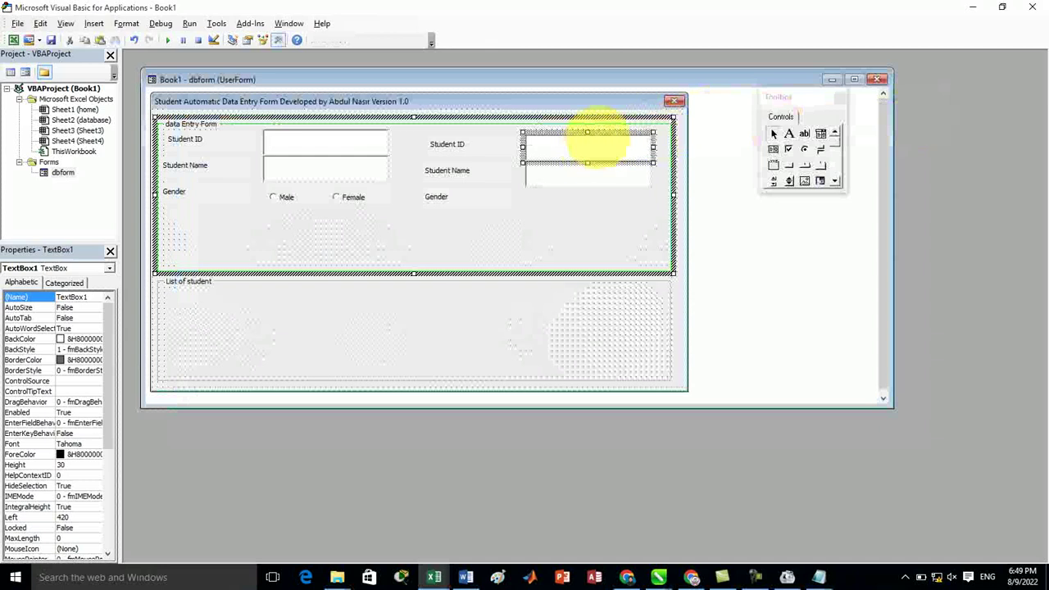
mouse_move(602, 132)
mouse_down()
mouse_move(588, 189)
mouse_move(603, 190)
mouse_up()
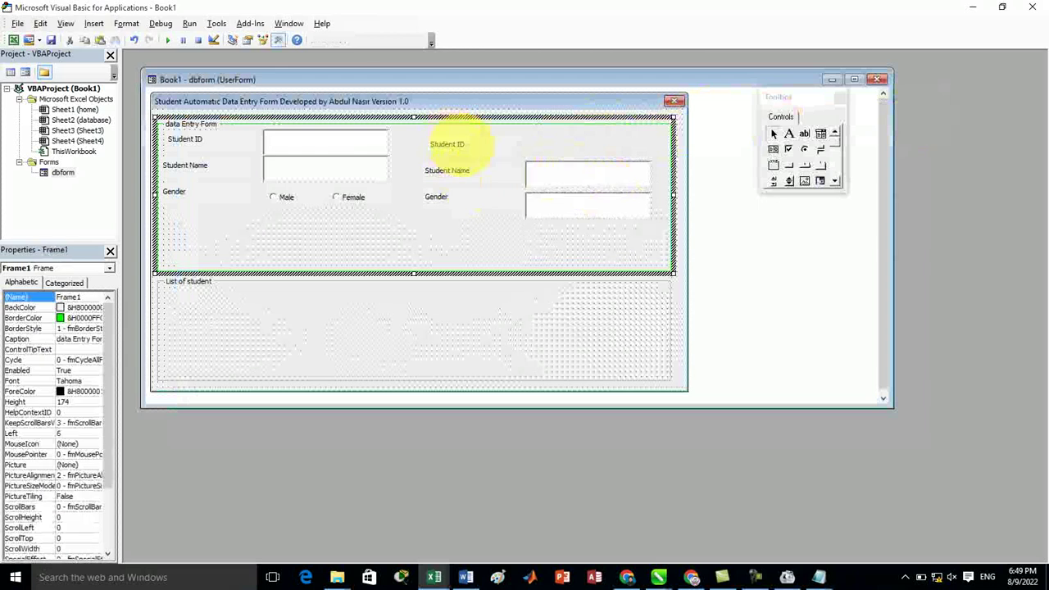
click(447, 144)
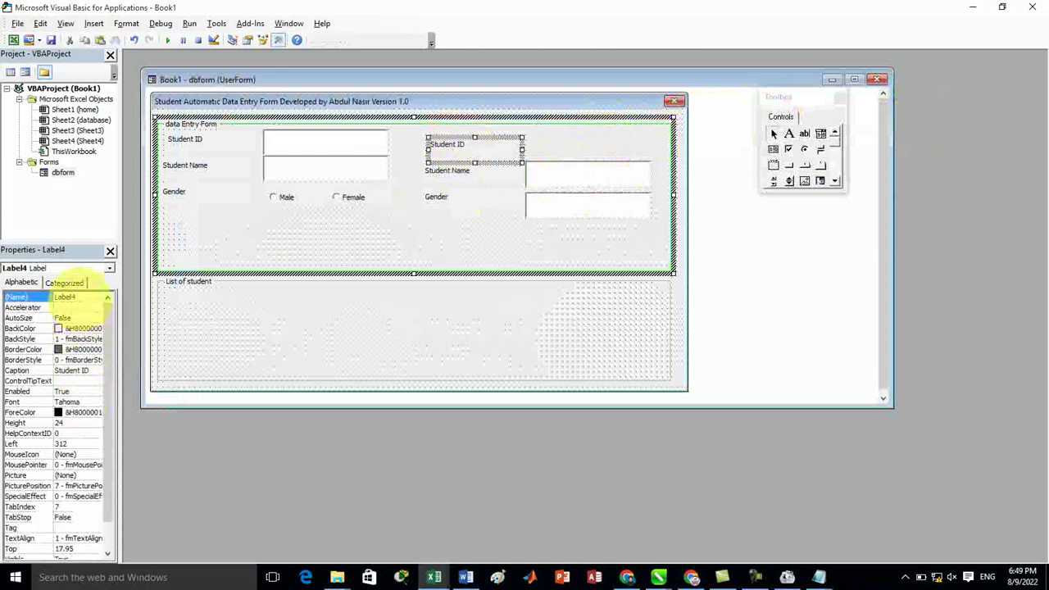
double_click(66, 297)
text(t)
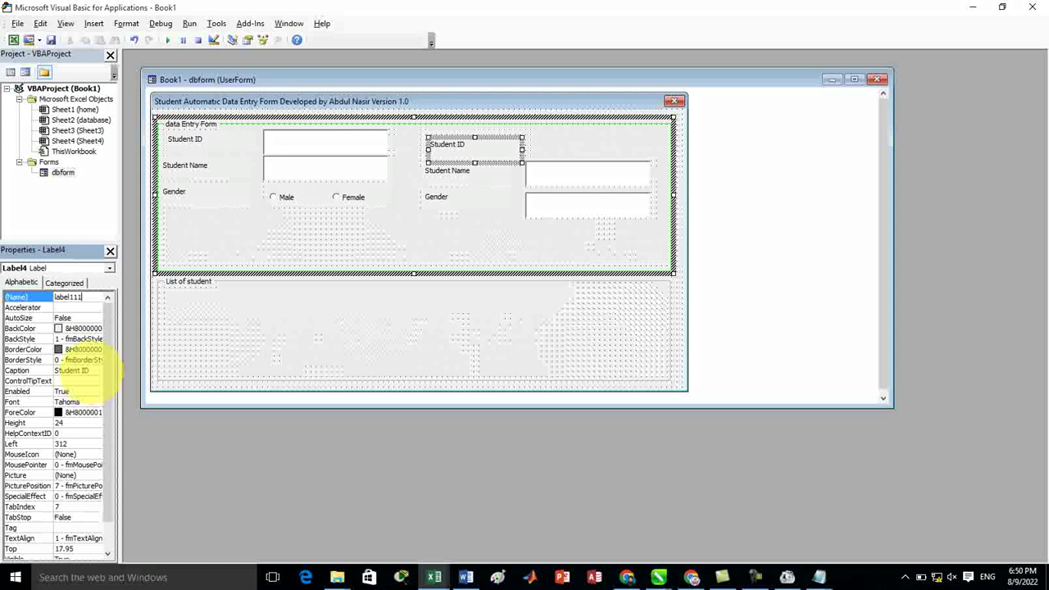
click(80, 370)
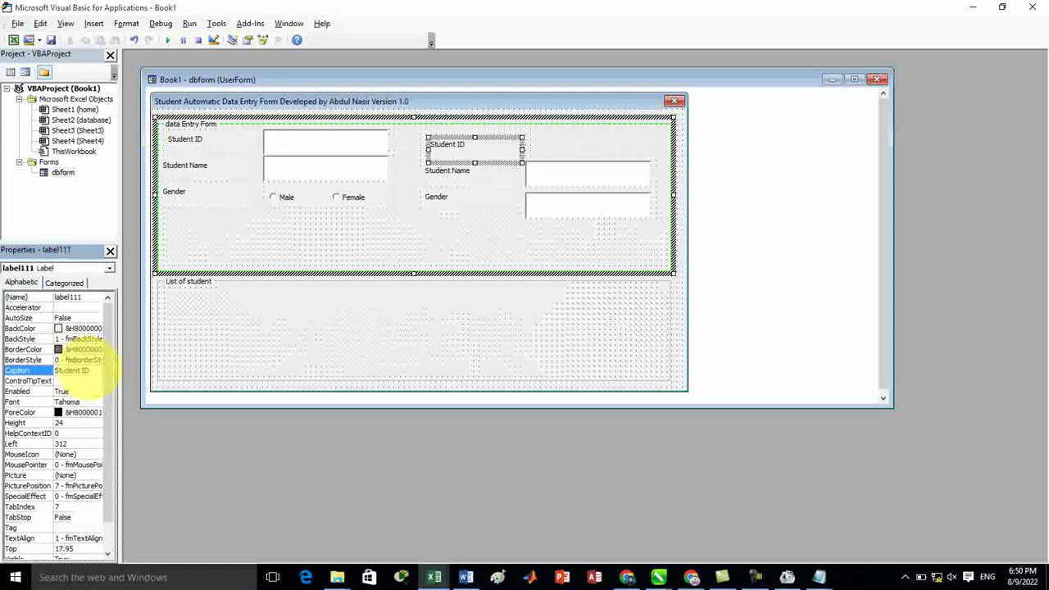
double_click(76, 370)
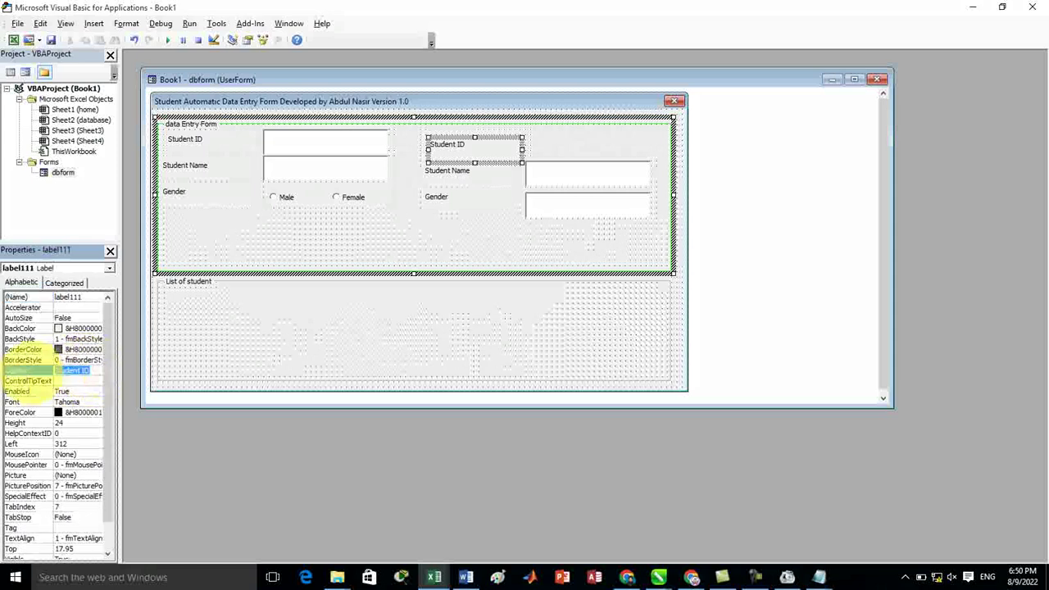
text(Department)
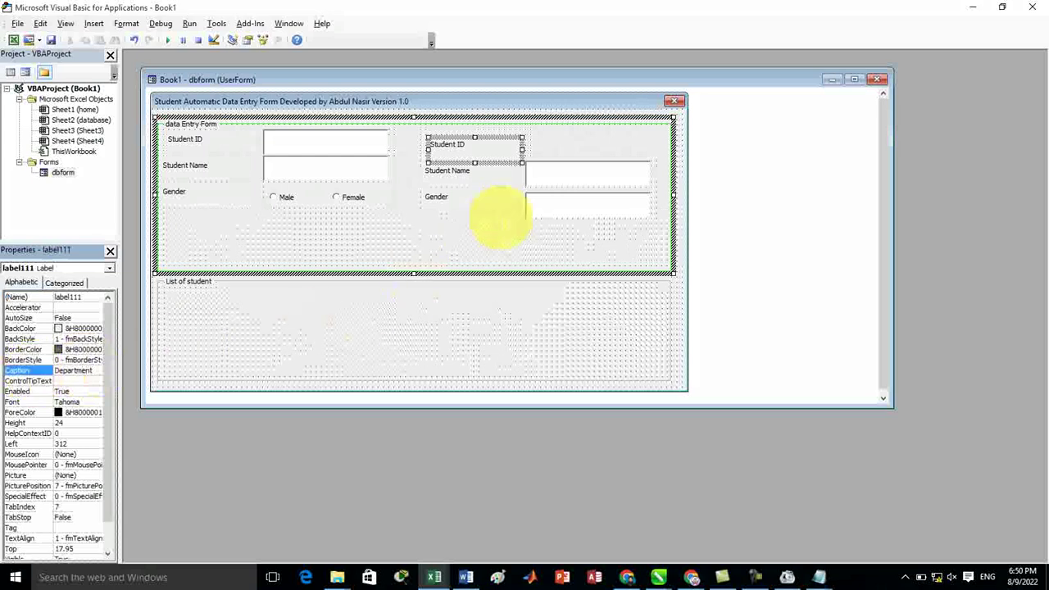
click(467, 172)
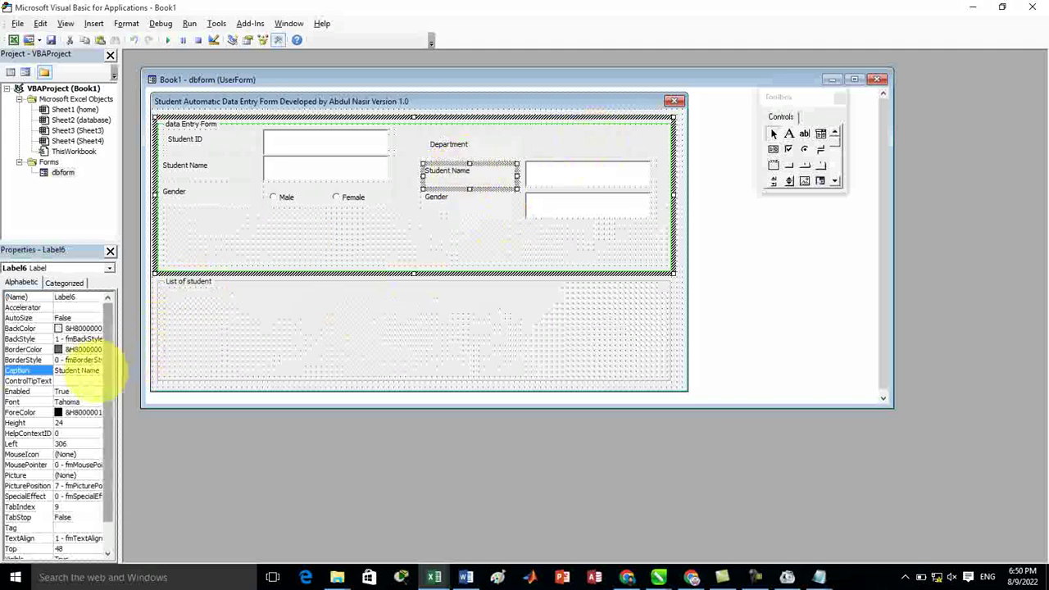
- Recaption the other two copied labels City and Country
click(78, 371)
double_click(90, 371)
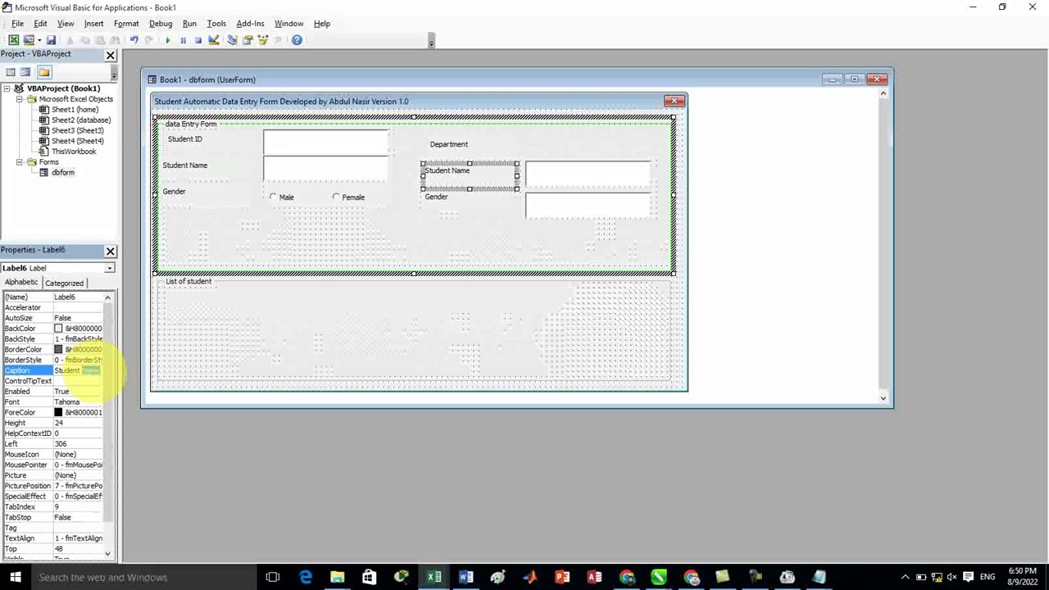
key(BackSpace)
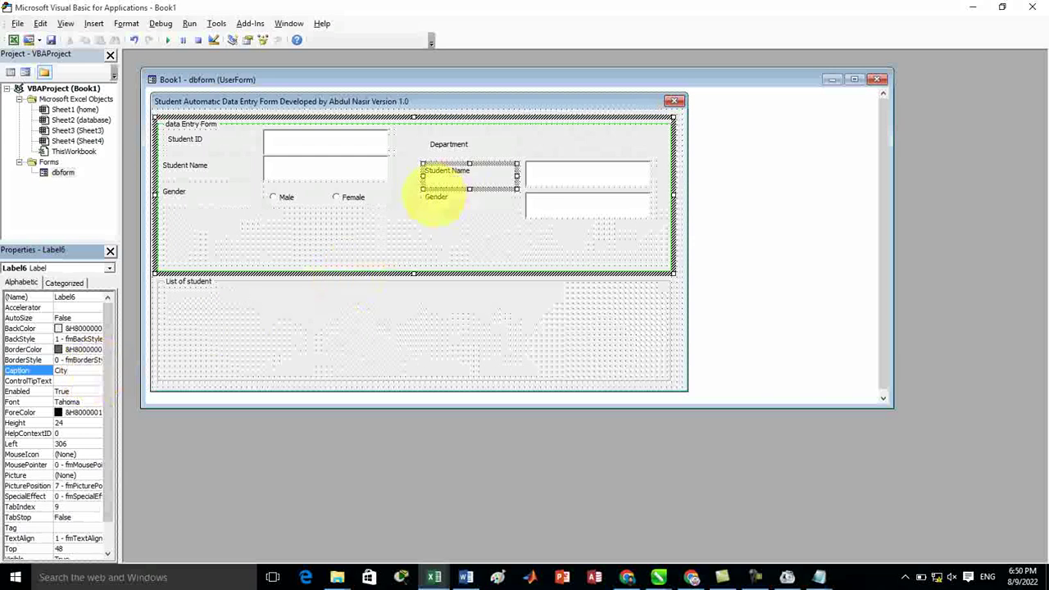
click(434, 197)
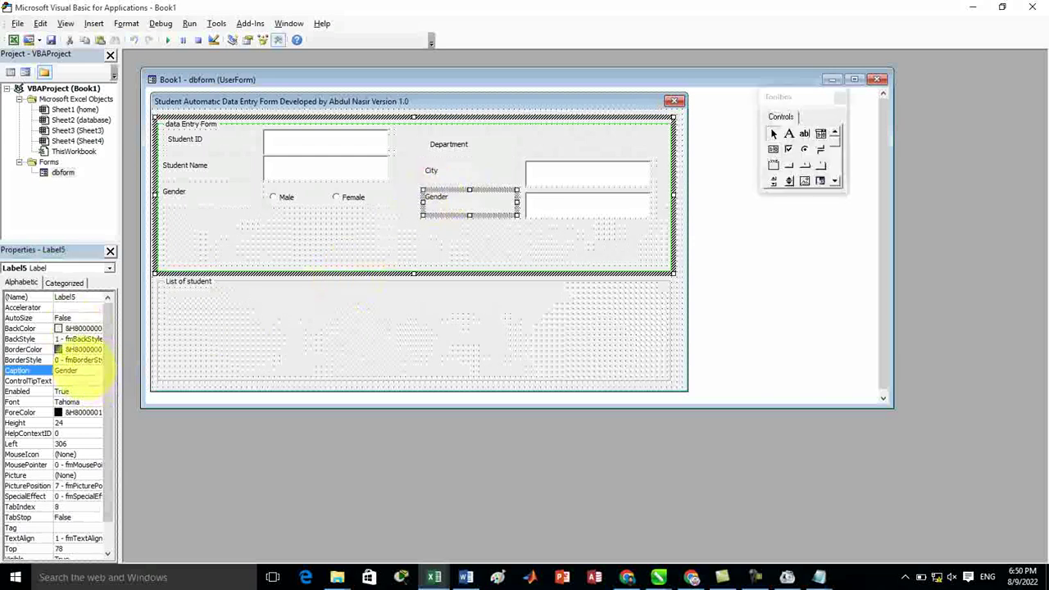
click(78, 370)
text(Country)
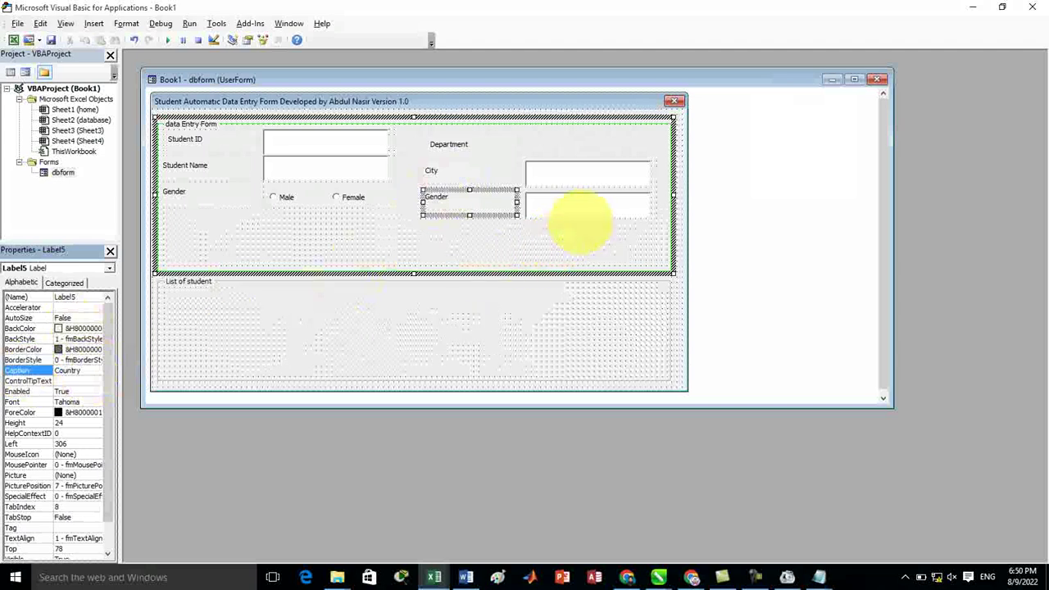
click(585, 209)
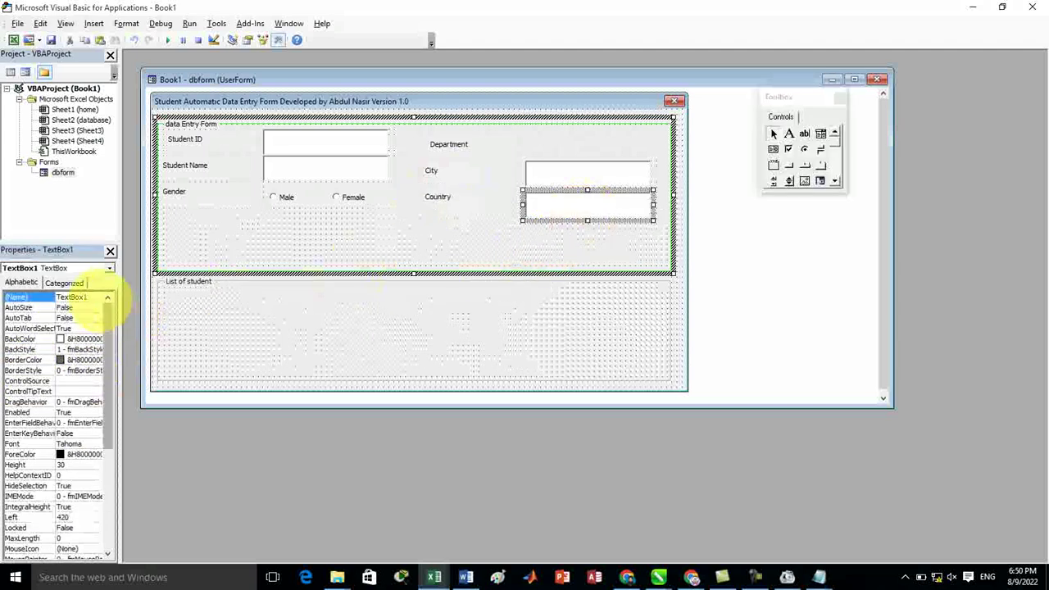
- Name the right-hand text boxes txtCountry and txtCity
click(90, 296)
text(xt)
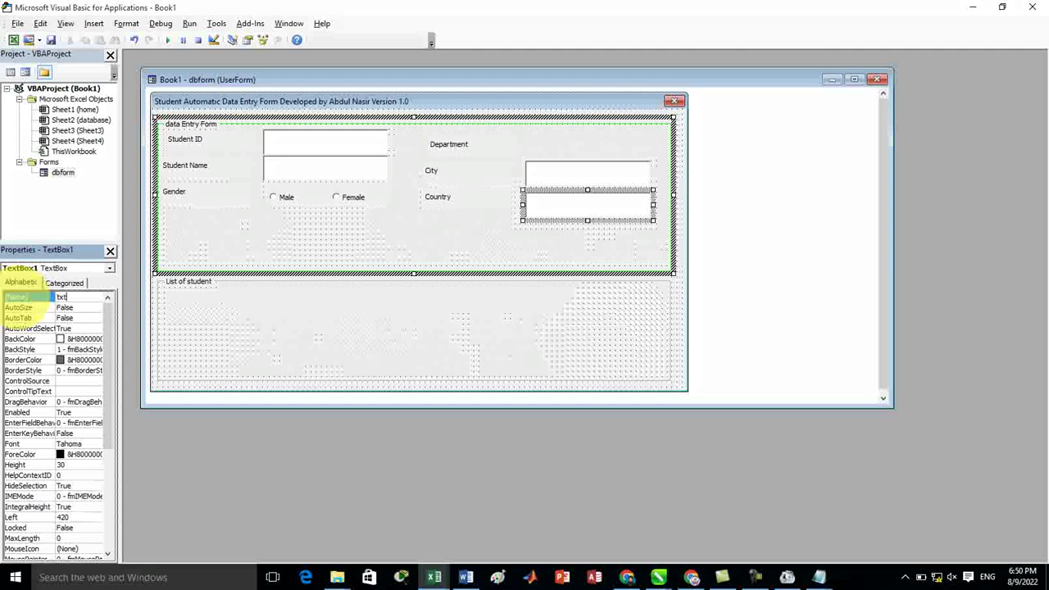
key(BackSpace)
key(BackSpace)
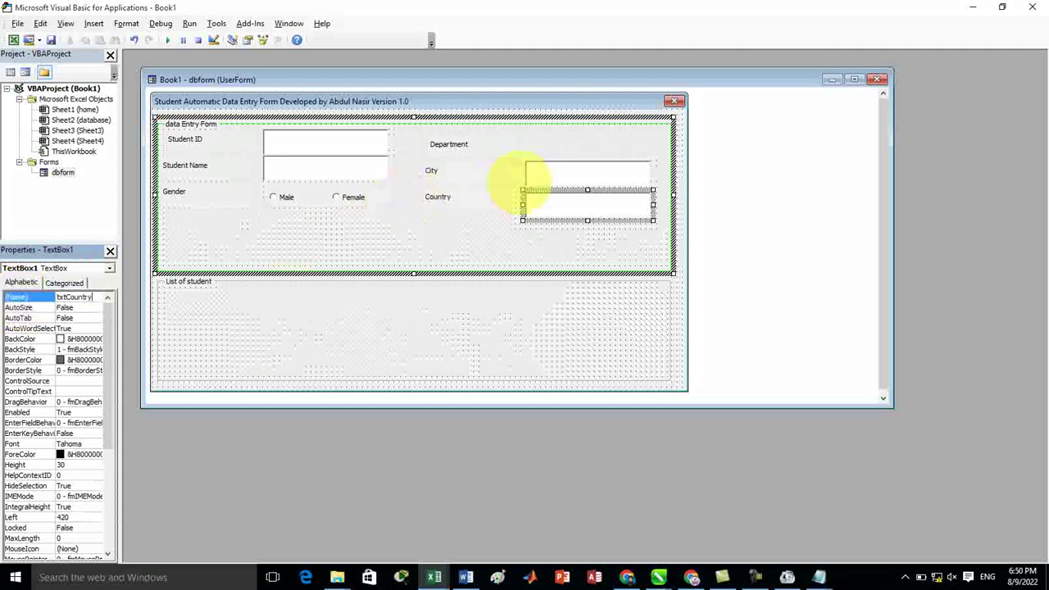
click(541, 174)
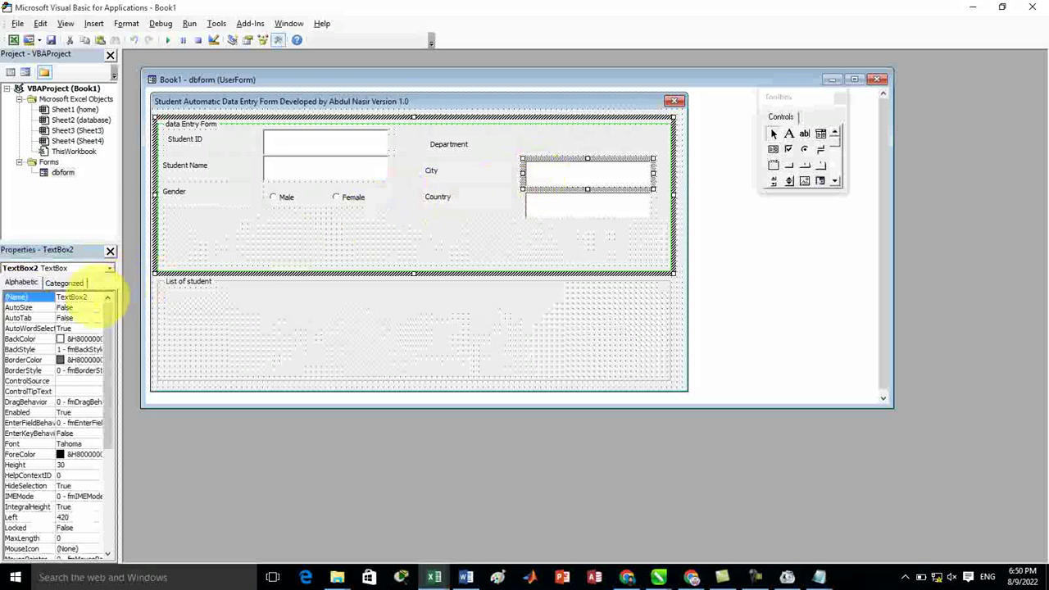
click(17, 296)
text(txtCity)
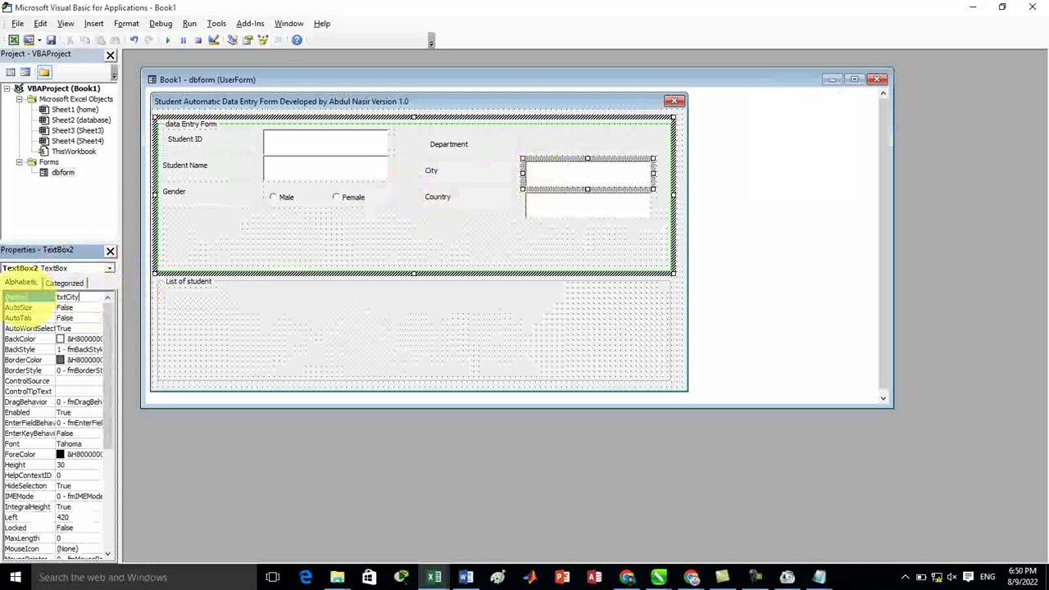
key(Return)
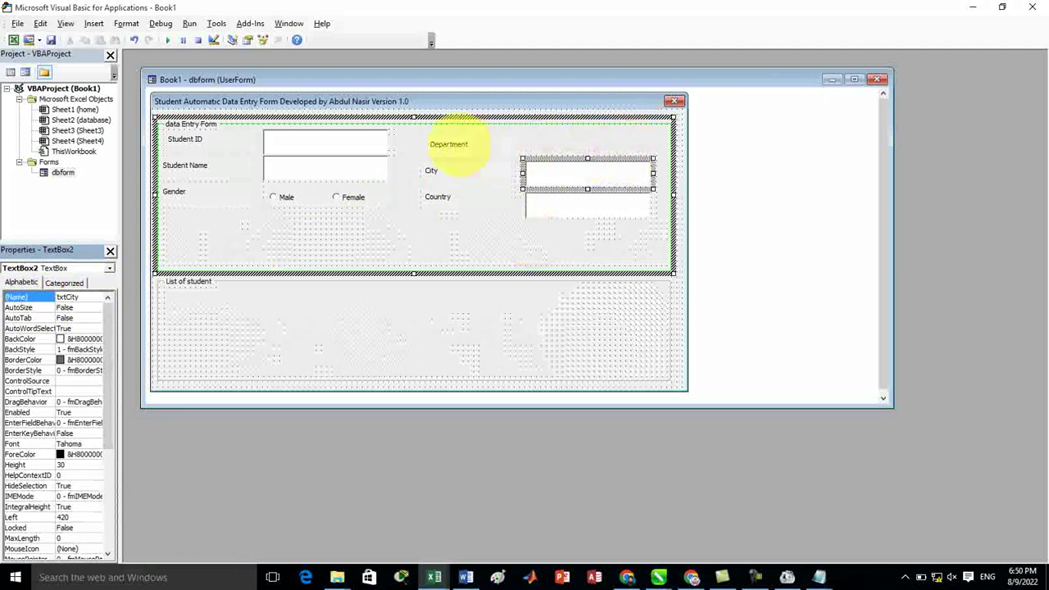
- Draw a combo box named cmbDepartment beside Department and widen it to line up with the text boxes
click(449, 144)
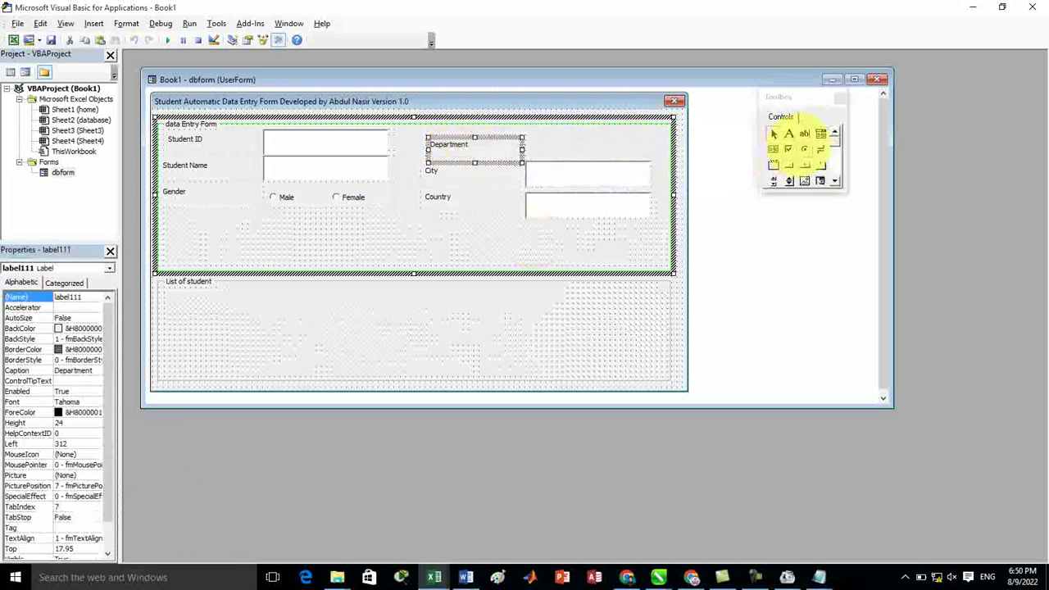
click(790, 143)
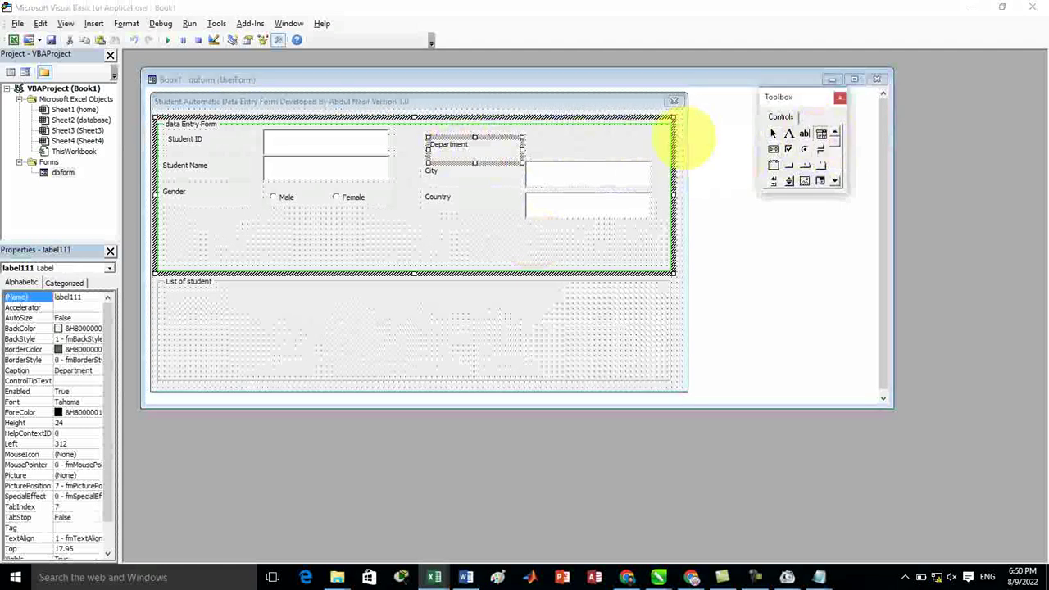
drag(536, 136, 647, 156)
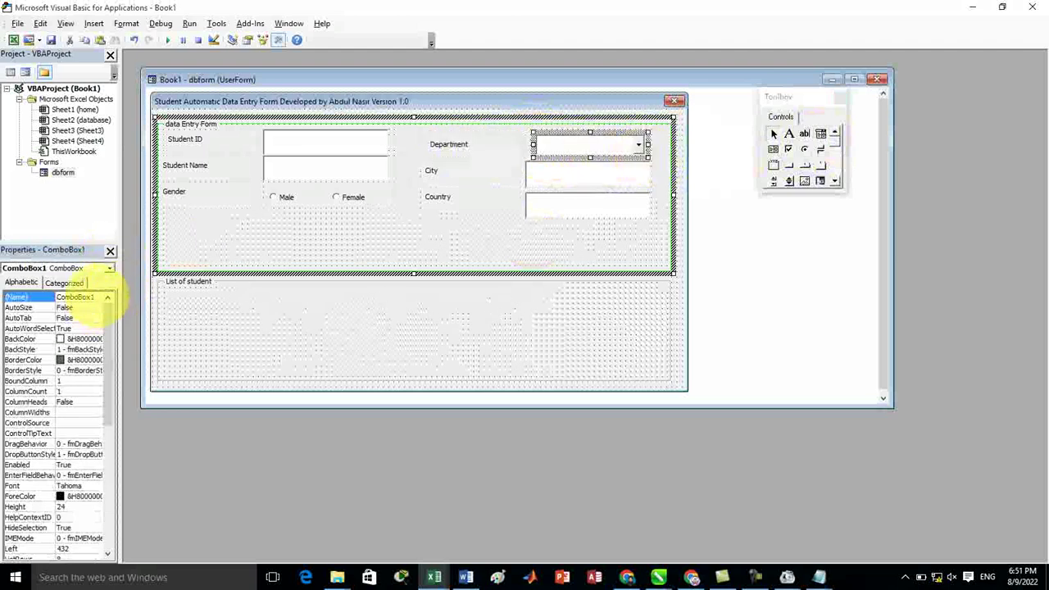
click(20, 297)
key(BackSpace)
text(cmb)
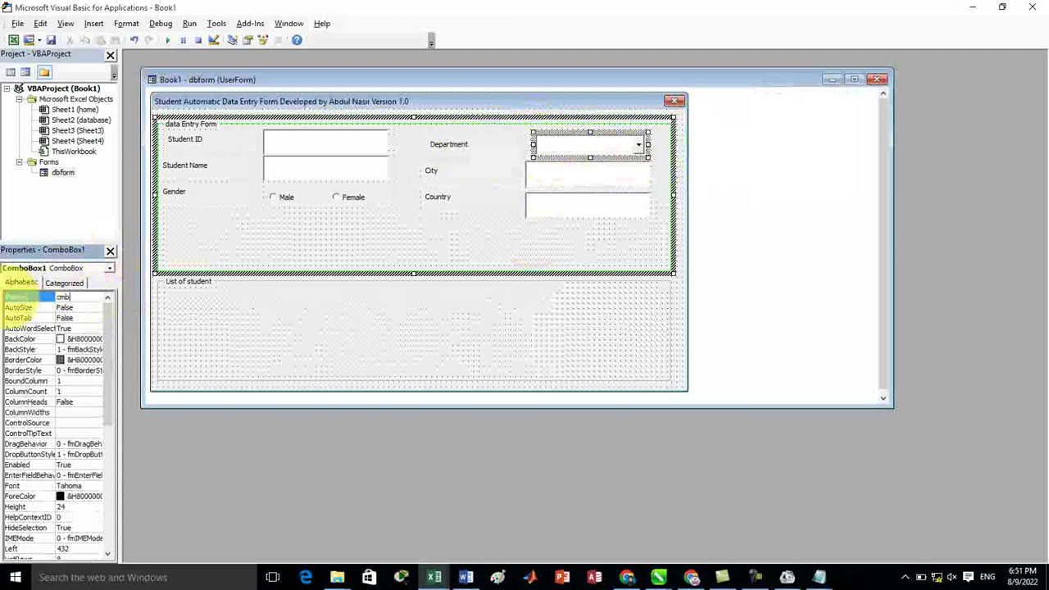
text(Department)
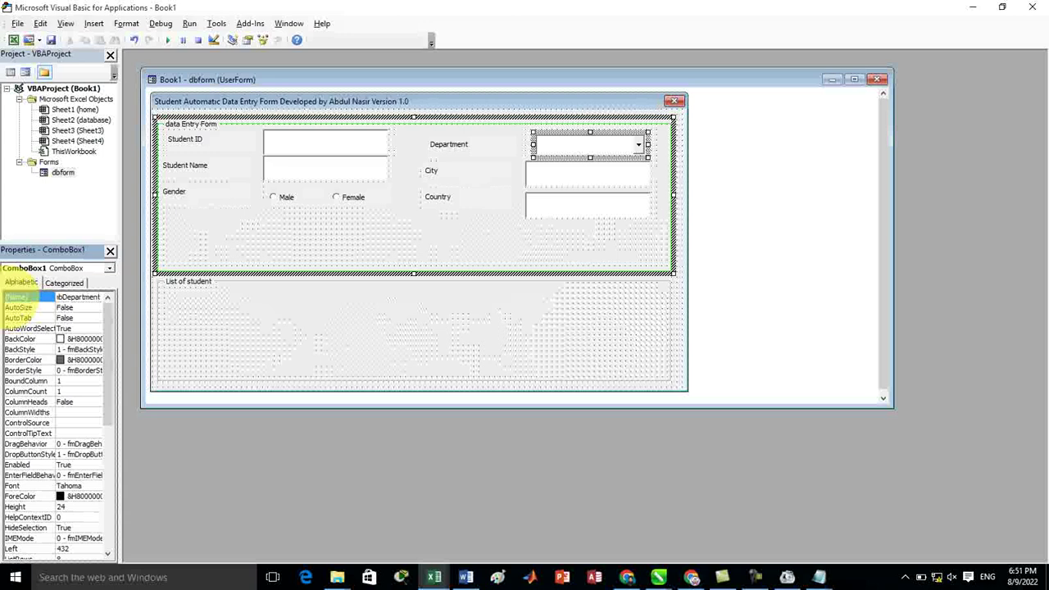
click(352, 253)
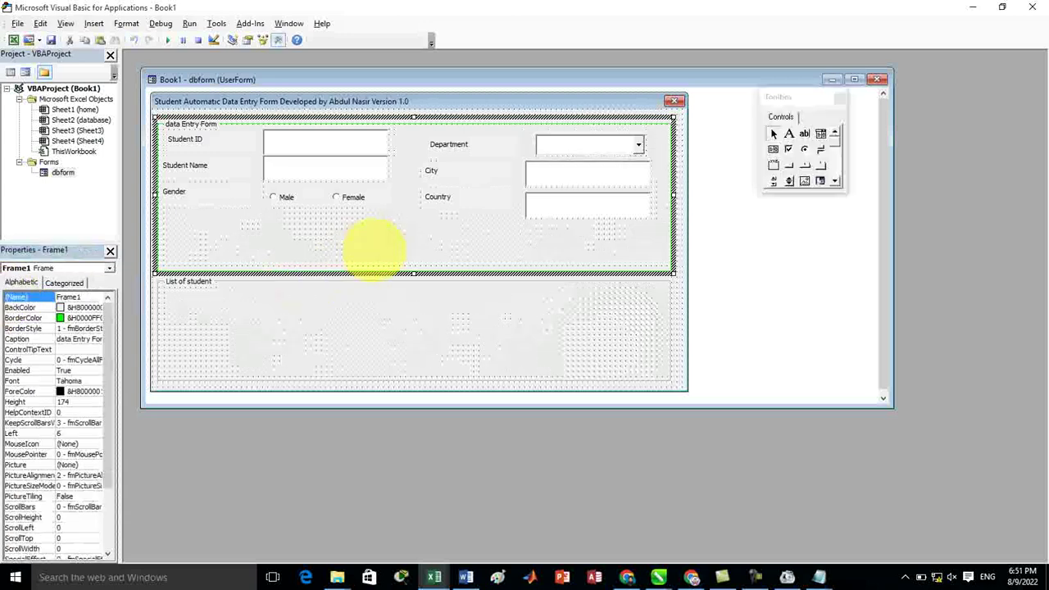
click(563, 145)
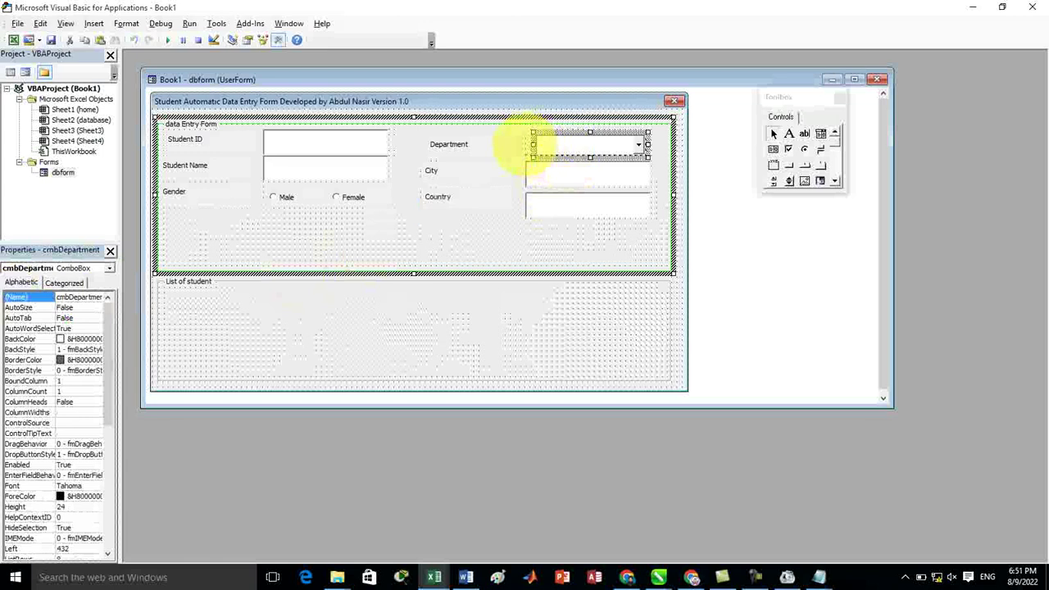
drag(531, 145, 522, 145)
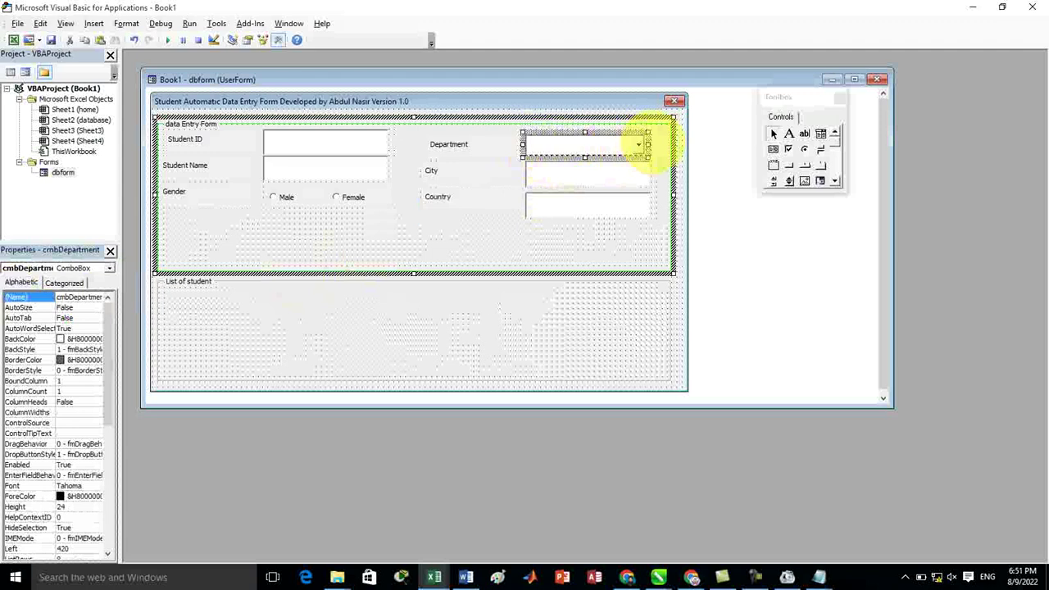
drag(647, 144, 653, 144)
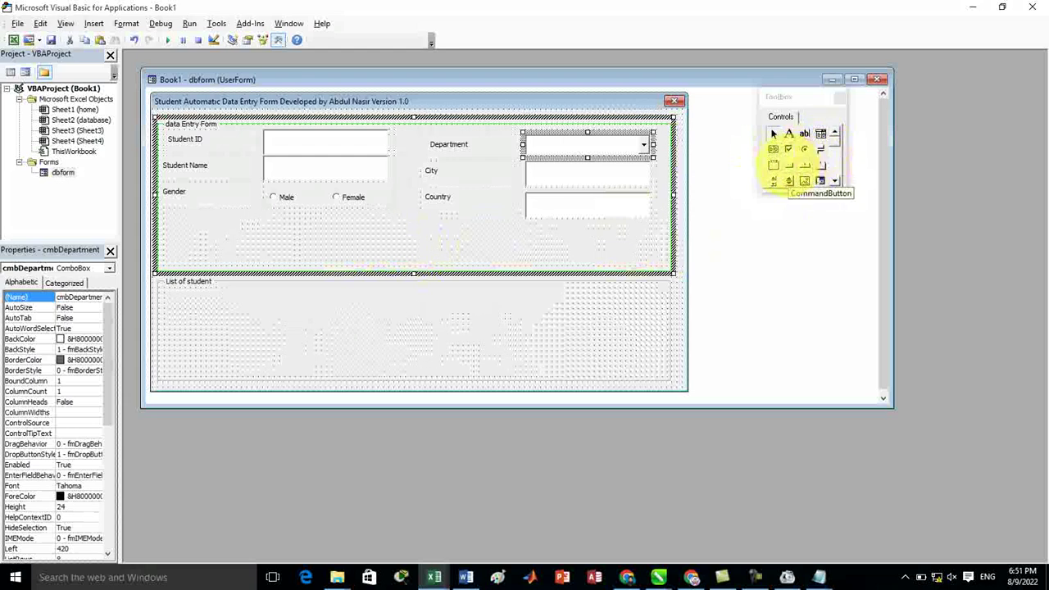
- Add a command button named cmdSave with caption Save below the form fields
click(774, 164)
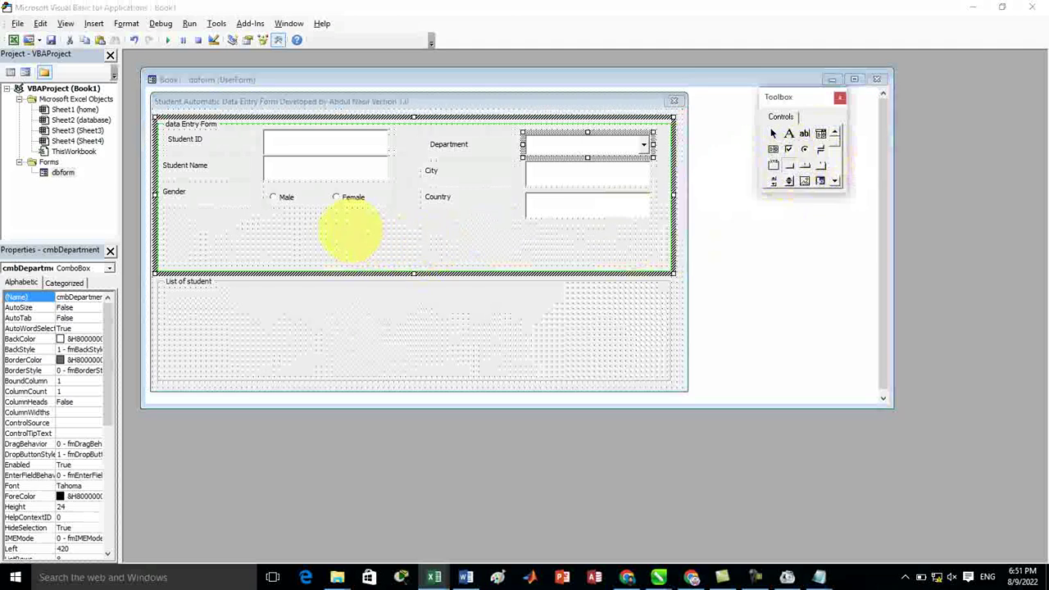
drag(350, 226, 437, 255)
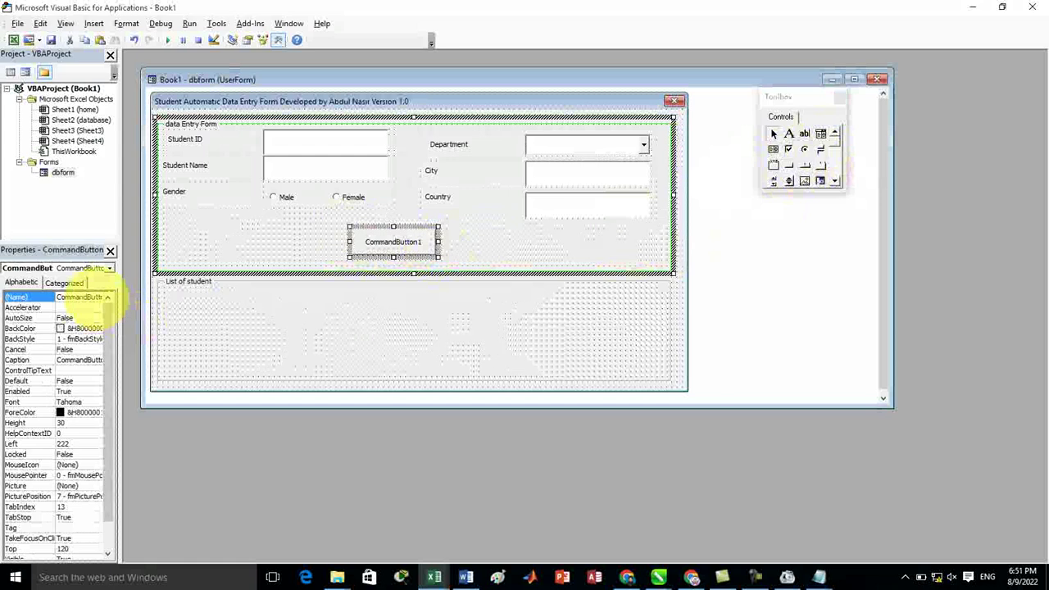
click(90, 297)
text(cmdSave)
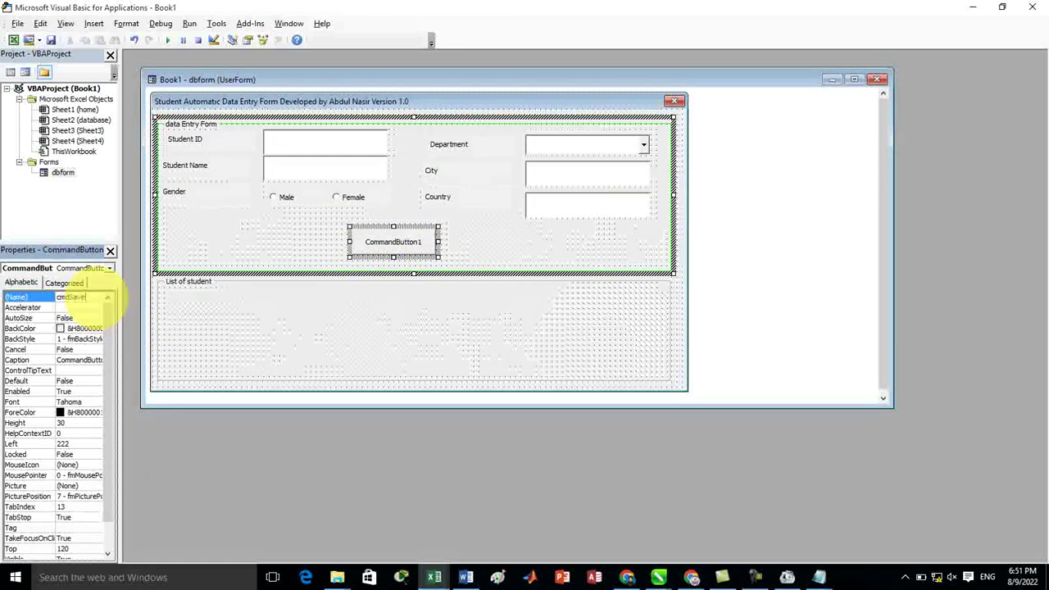
click(82, 359)
double_click(82, 360)
text(Save)
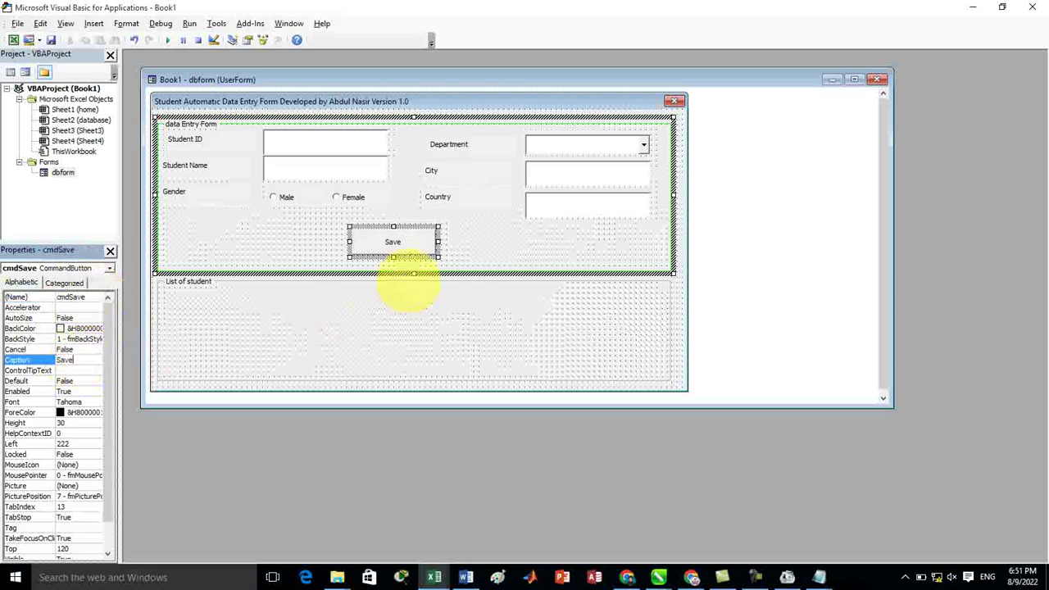
click(402, 245)
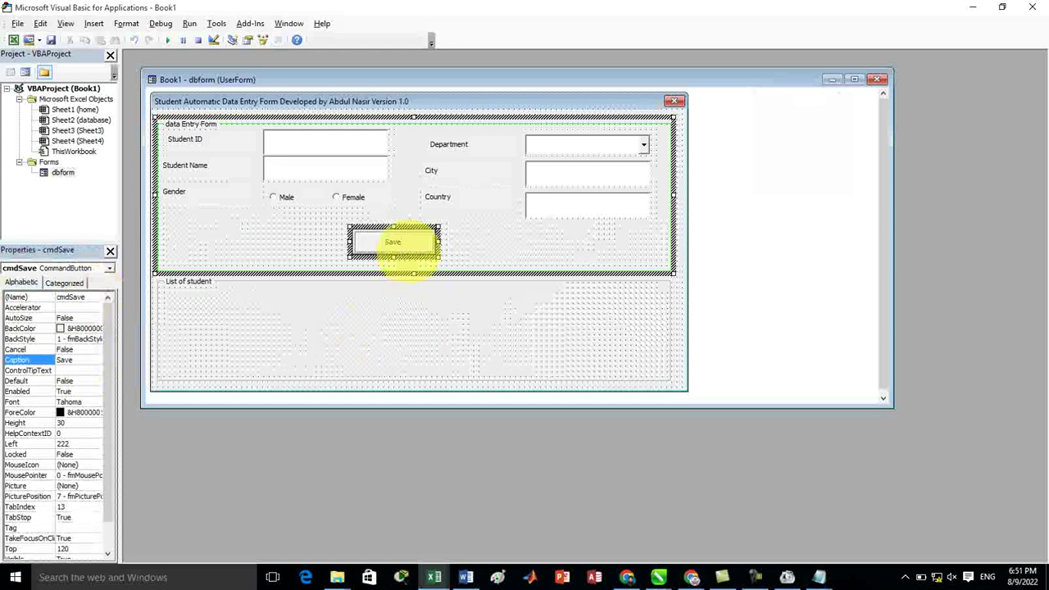
- Place a copy beside it named cmdReset with caption Reset
click(486, 236)
click(420, 237)
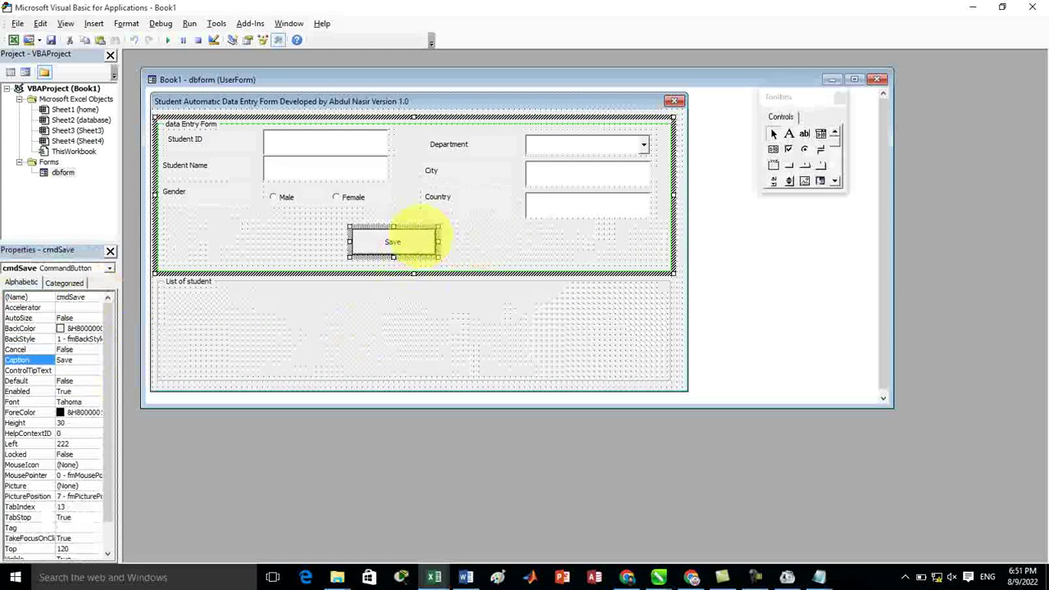
key(ctrl+v)
drag(422, 182, 489, 232)
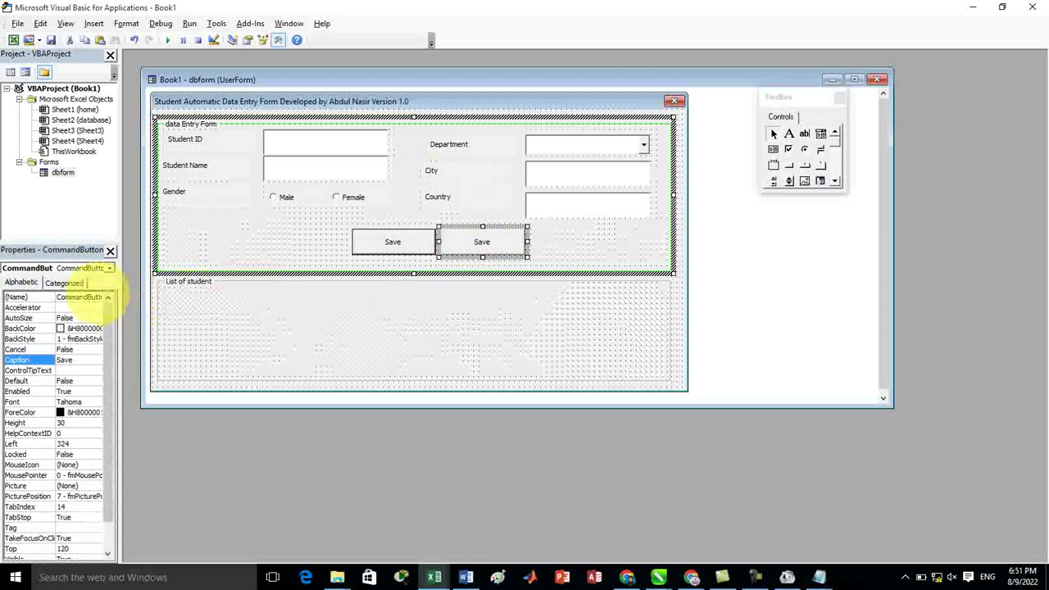
click(97, 297)
double_click(105, 298)
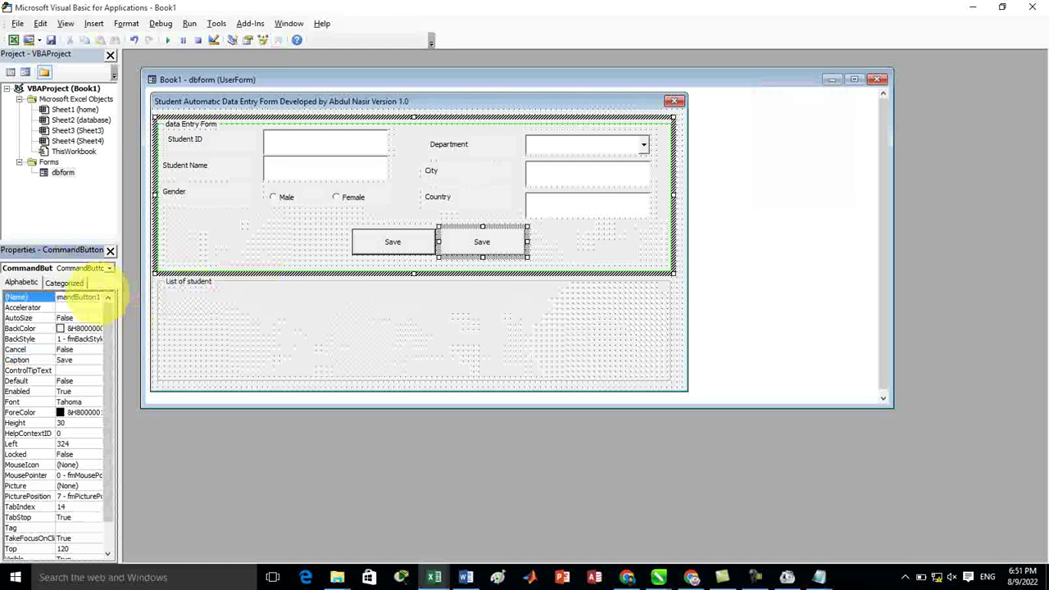
text(cmdReset)
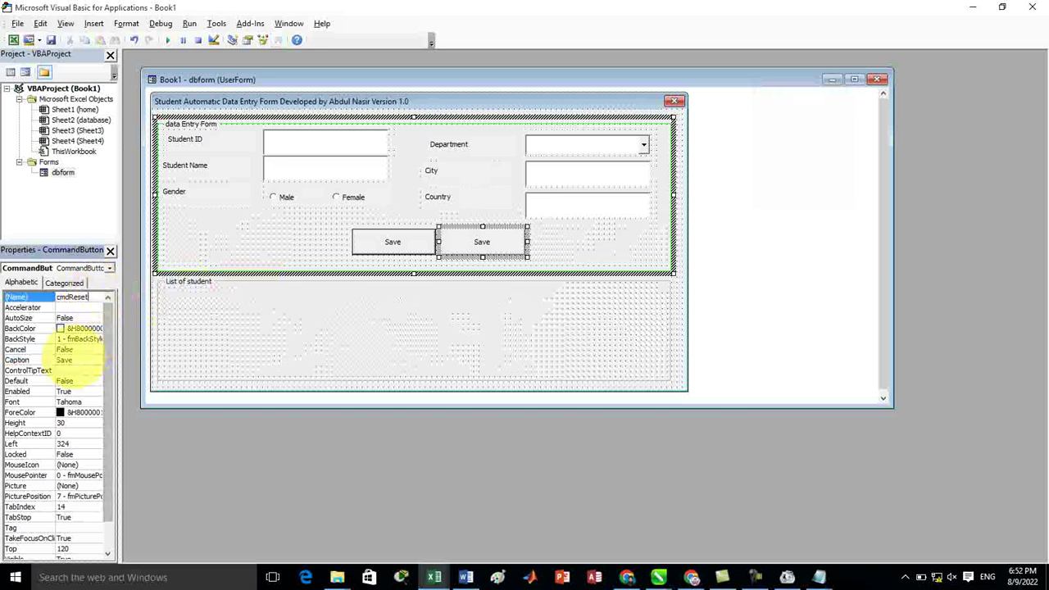
click(78, 360)
click(25, 361)
text(Reset)
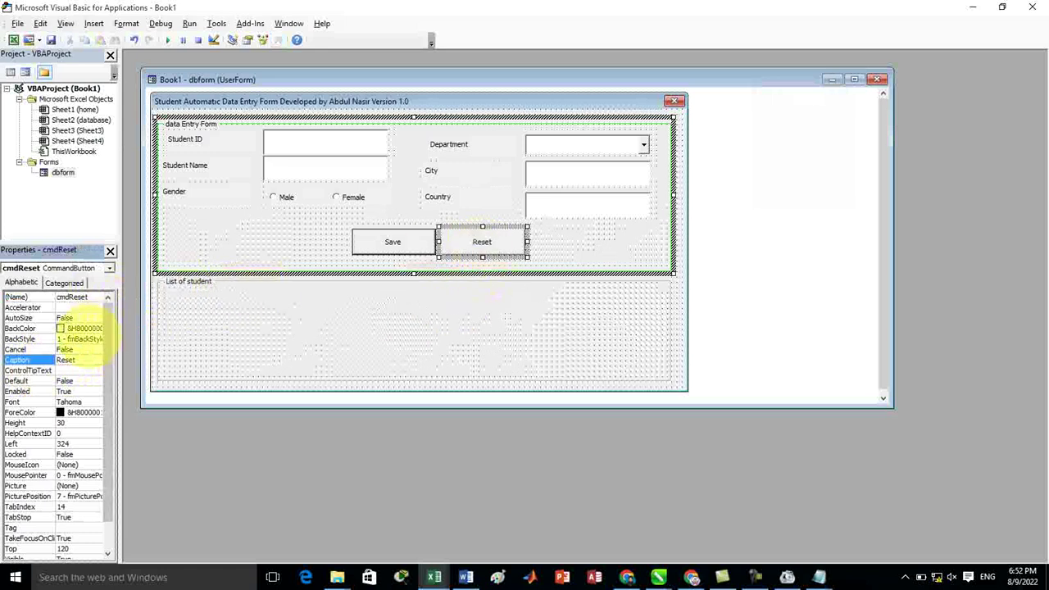
- Set the Reset button's BackColor to red from the palette
click(82, 328)
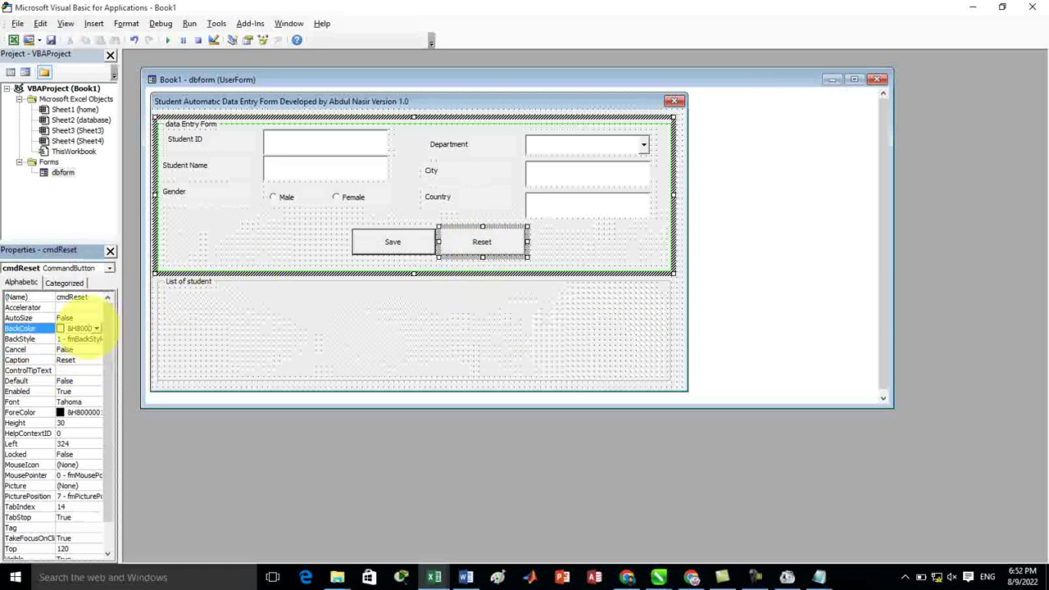
click(96, 328)
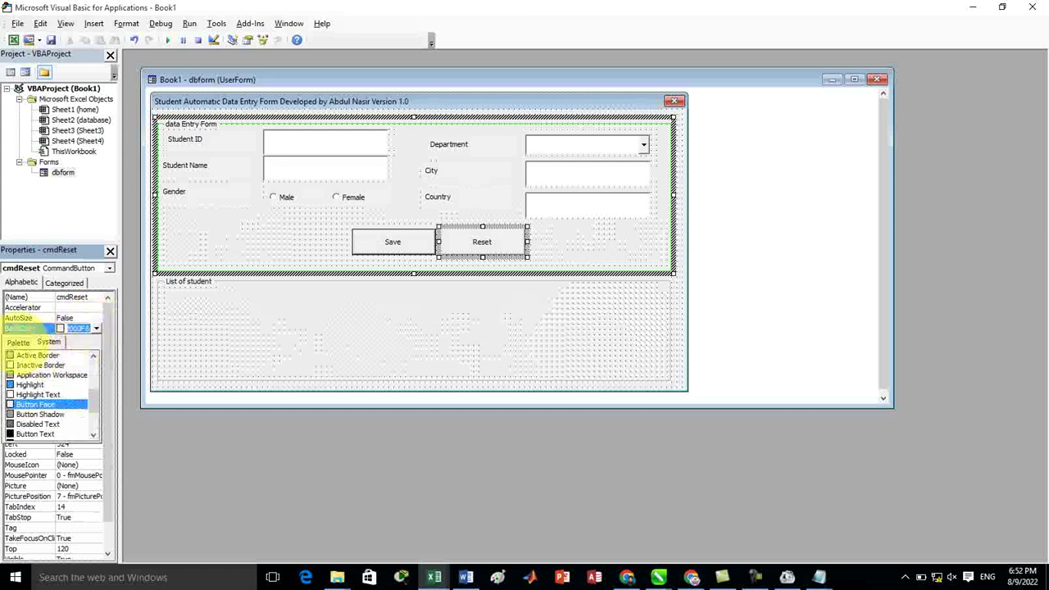
click(18, 341)
click(23, 377)
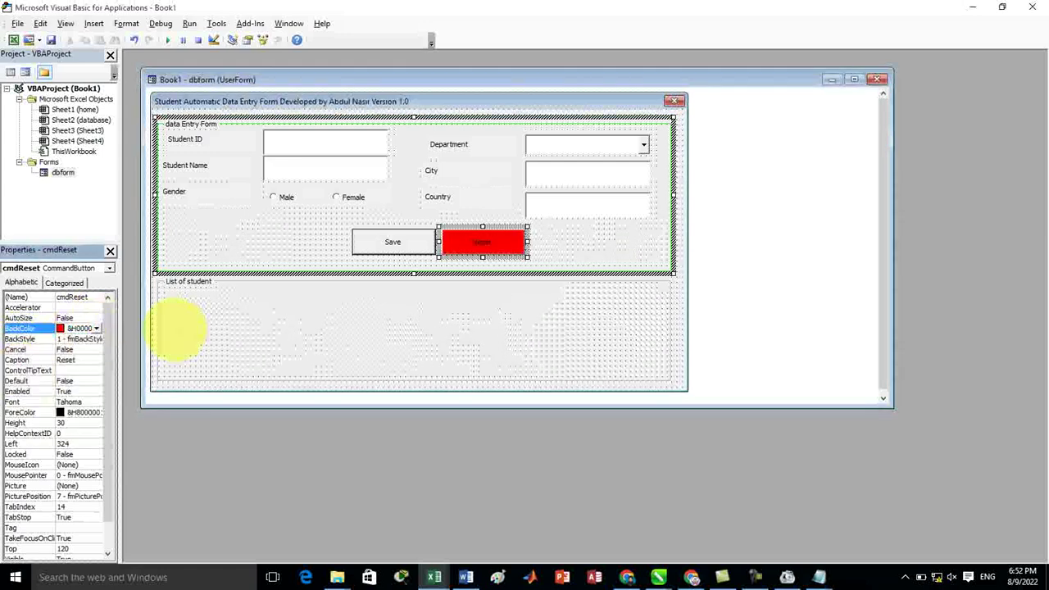
- Set the Save button's BackColor to green from the palette
click(407, 240)
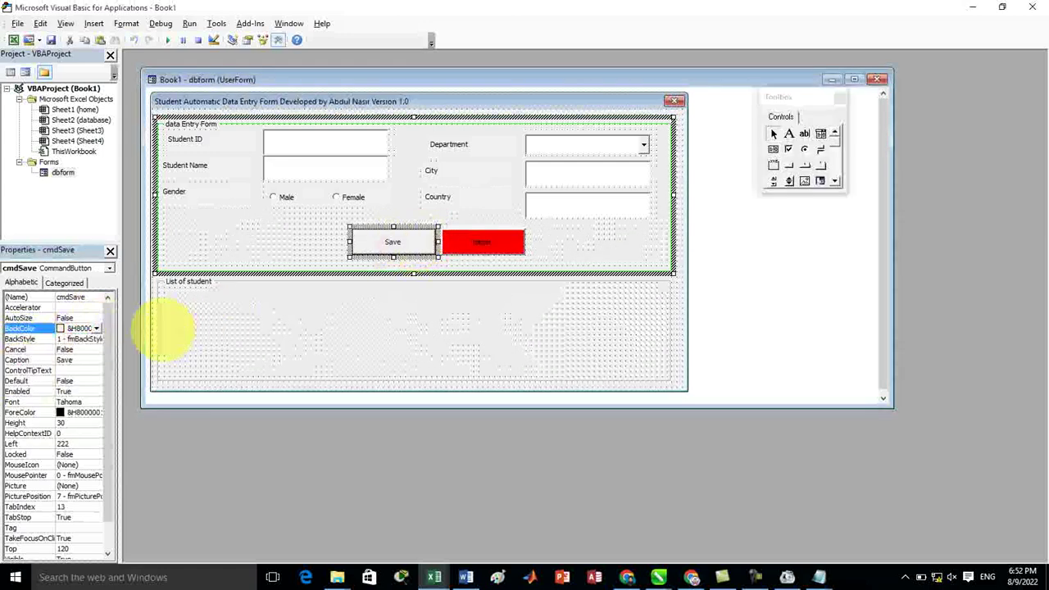
click(96, 328)
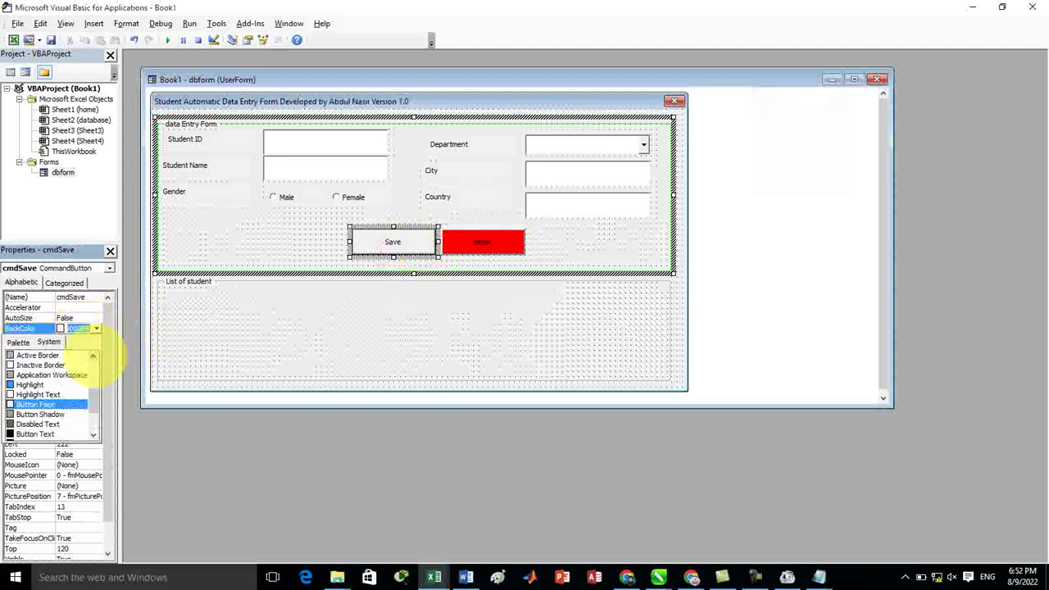
click(18, 342)
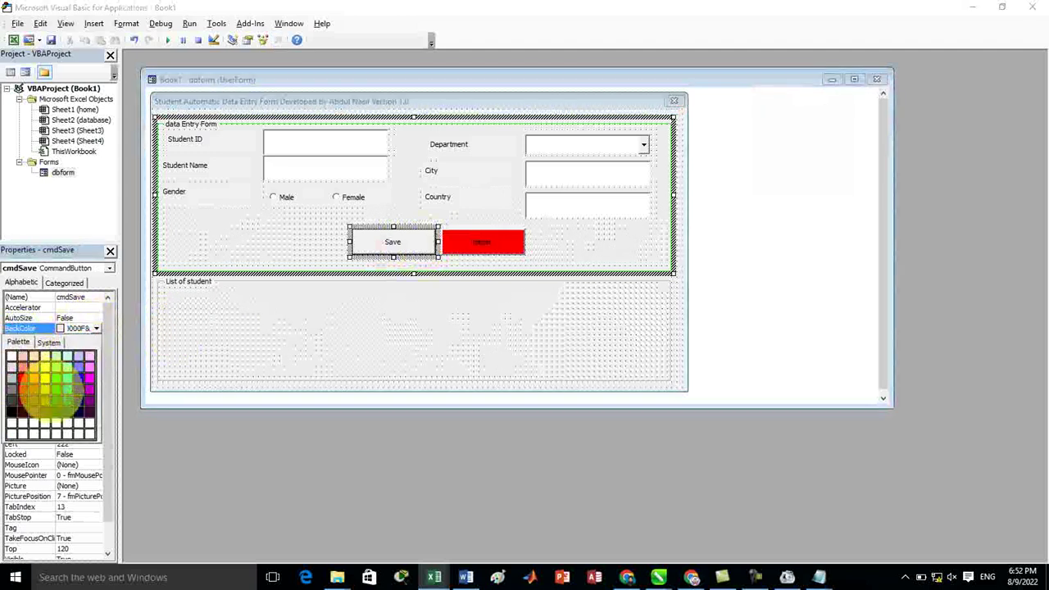
click(56, 377)
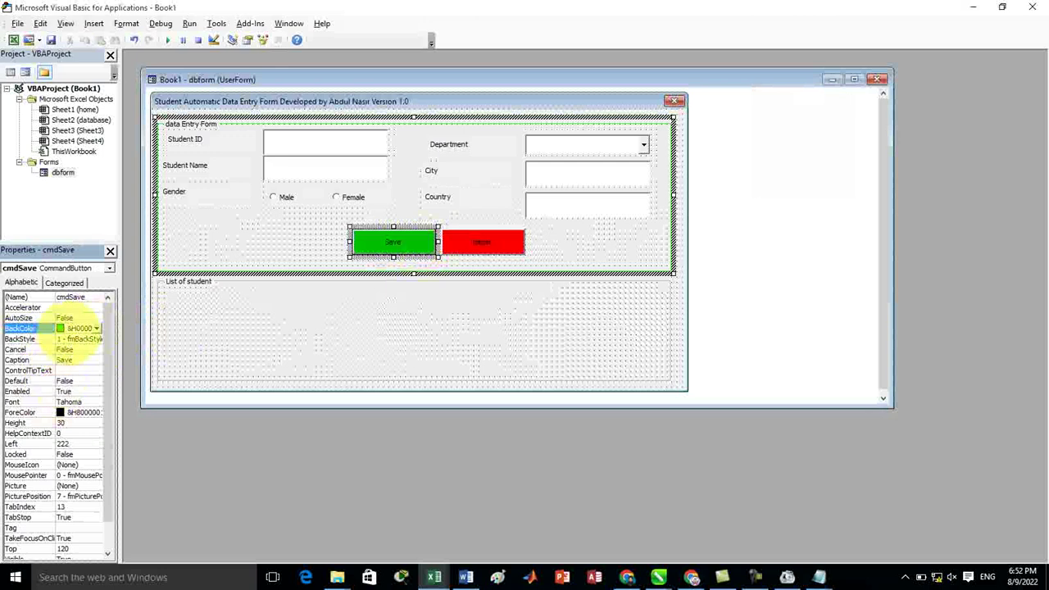
click(96, 327)
click(49, 385)
click(344, 336)
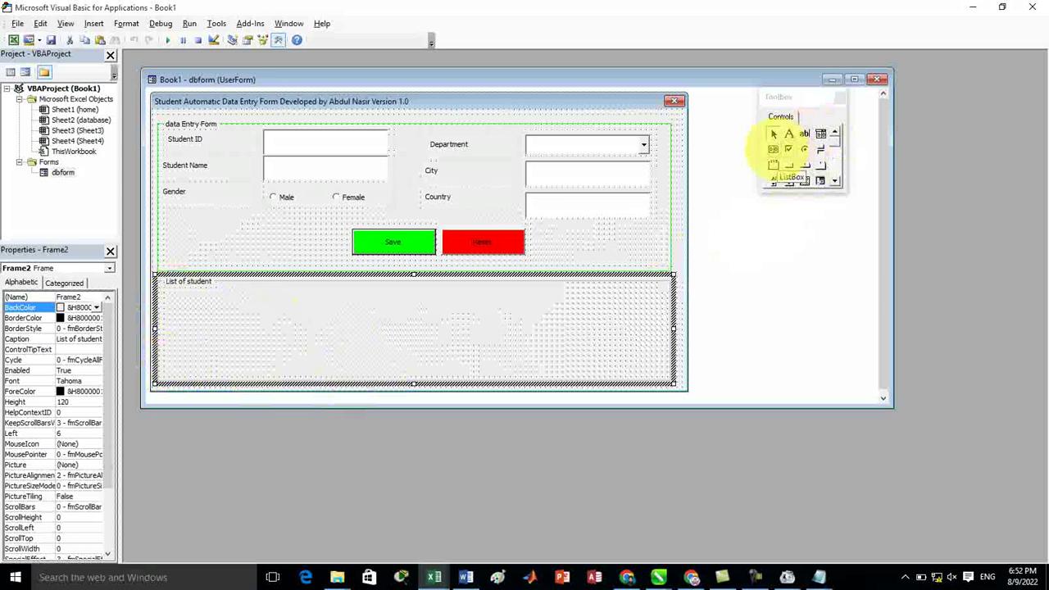
- Draw a list box spanning the List of student frame
click(772, 149)
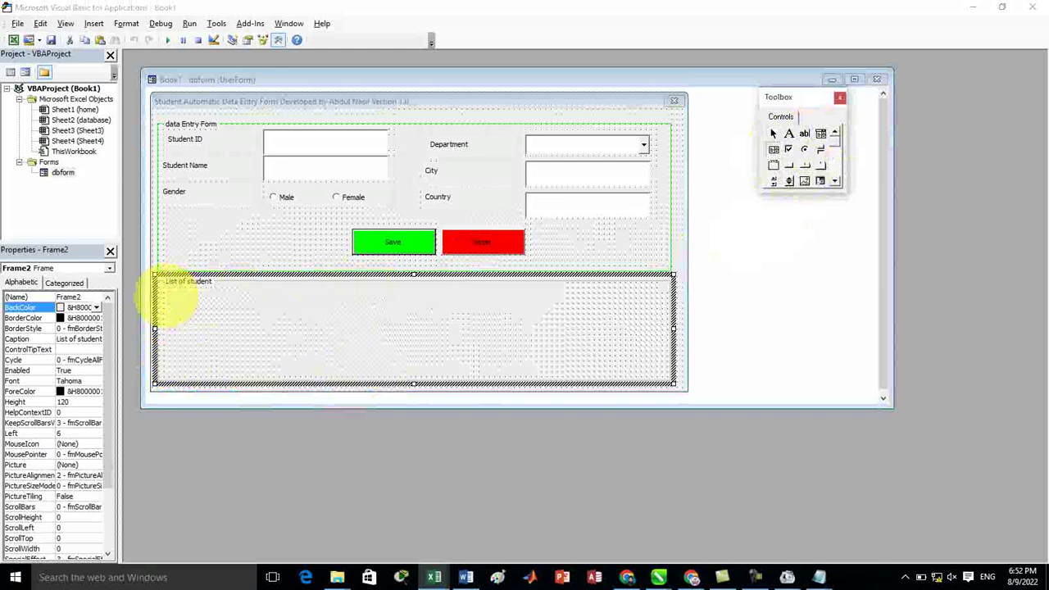
drag(164, 297, 651, 371)
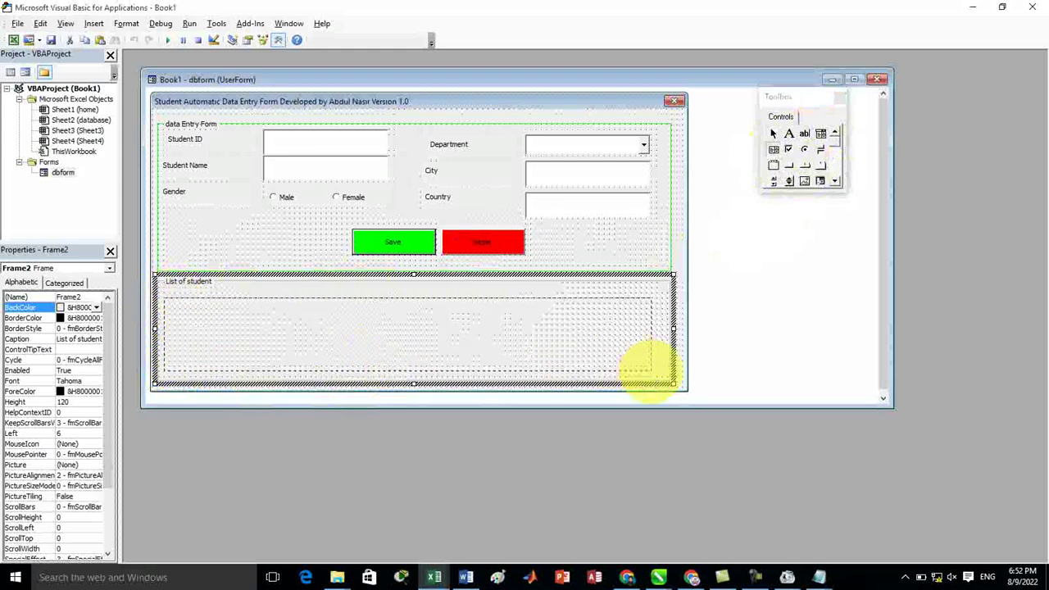
drag(651, 371, 664, 374)
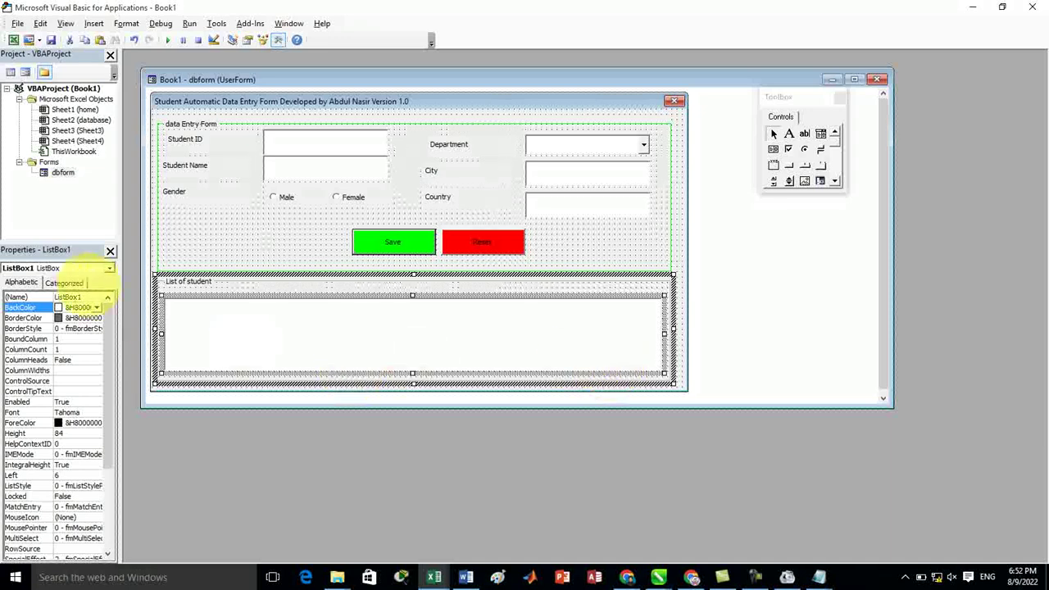
- Name the list box lstDatabase and save the workbook with Ctrl+S
click(90, 297)
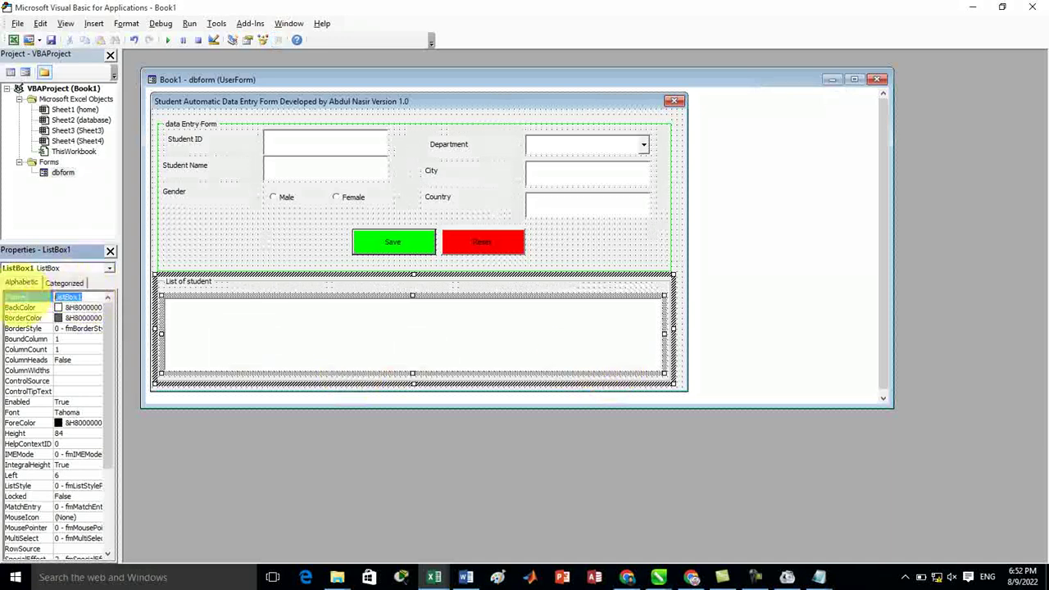
key(BackSpace)
text(atabase)
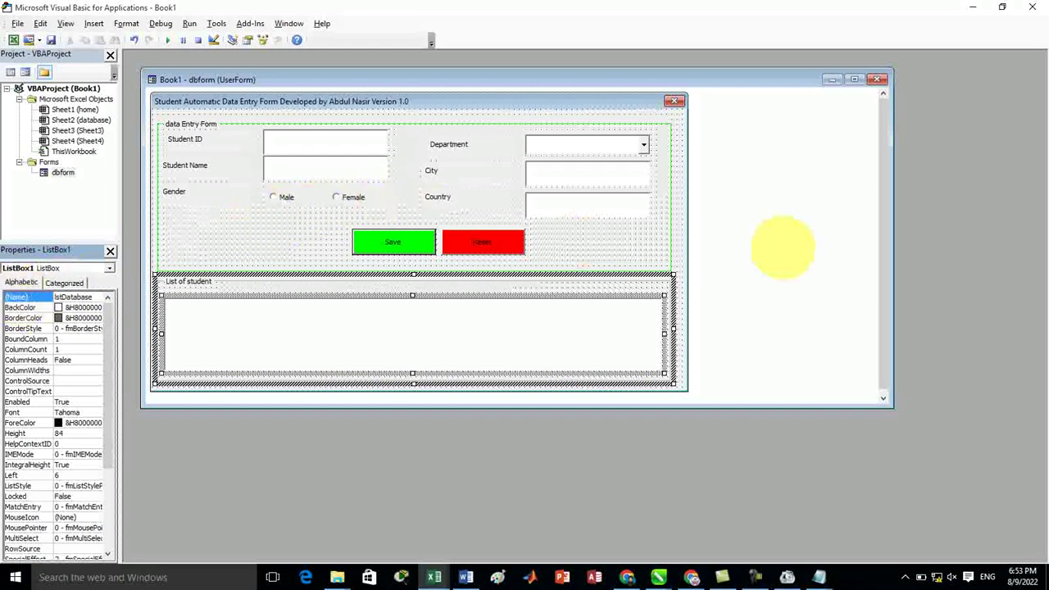
click(783, 246)
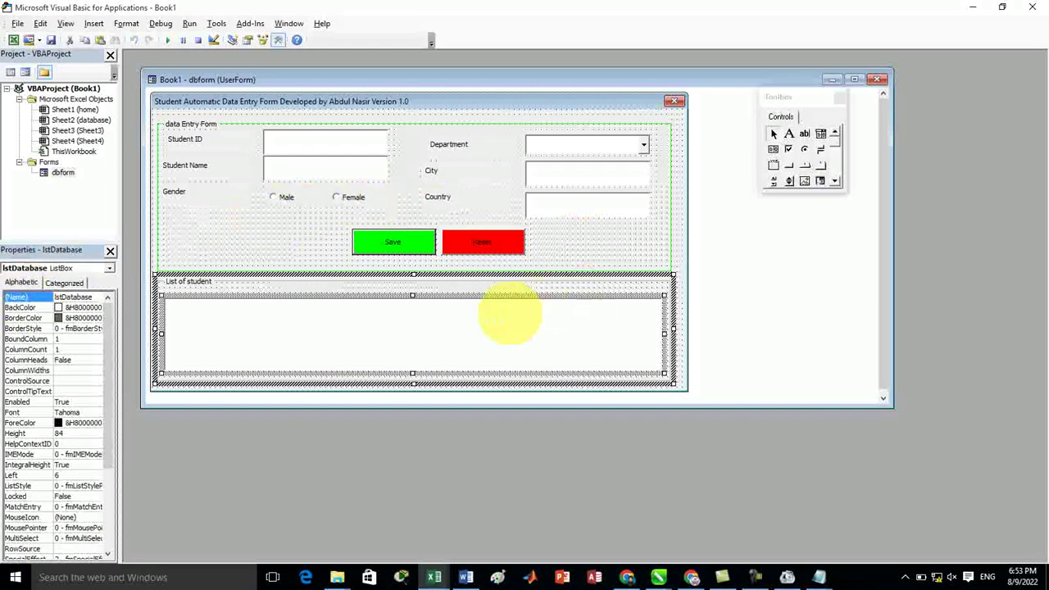
click(509, 314)
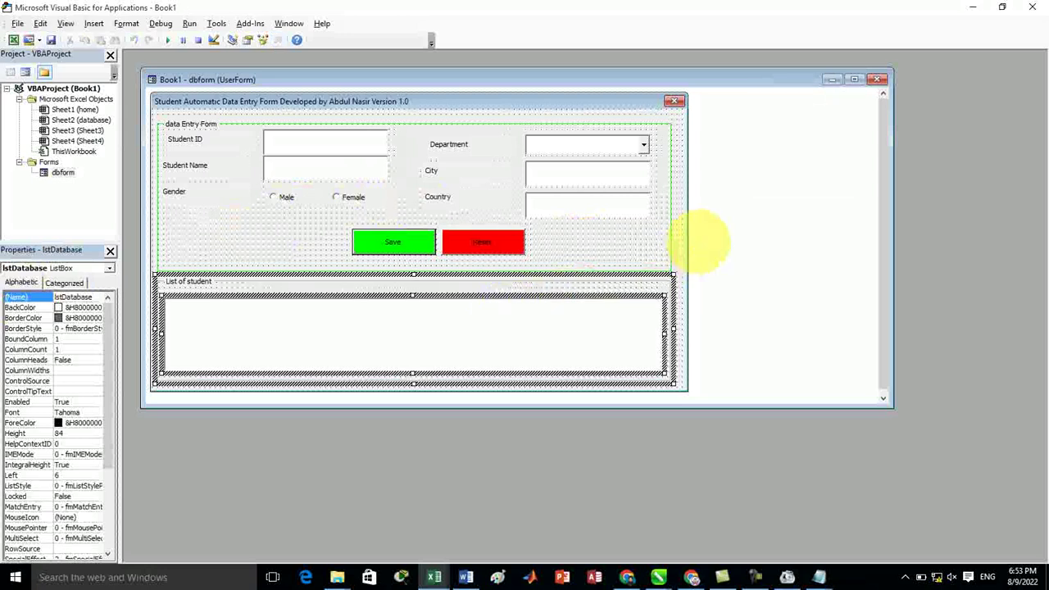
key(ctrl+s)
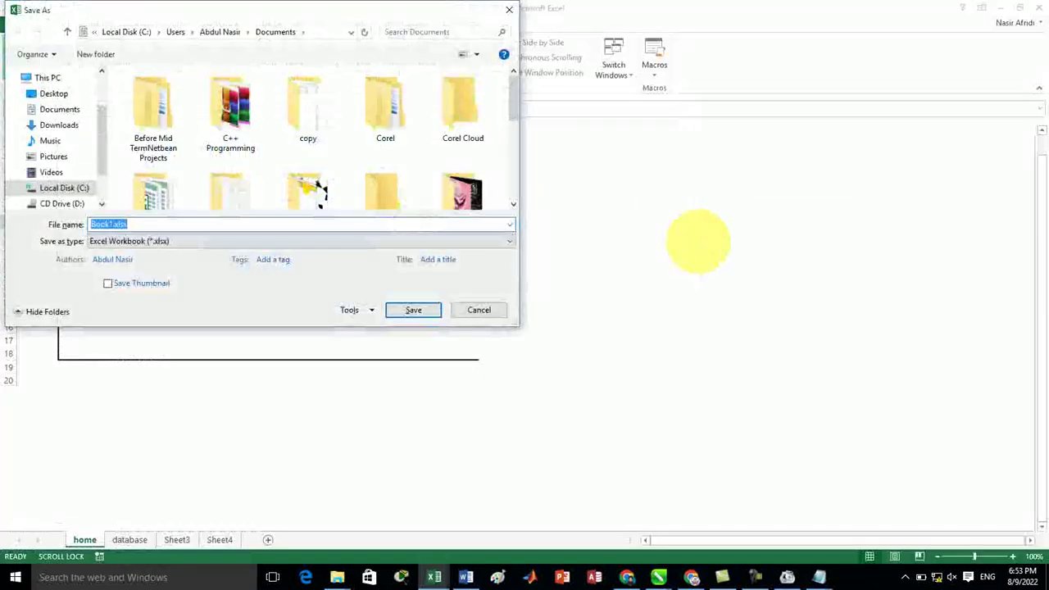
- Save the workbook to the Desktop as macro-enabled (*.xlsm) 'Student Auotmatic Data Entry System'
text(Student)
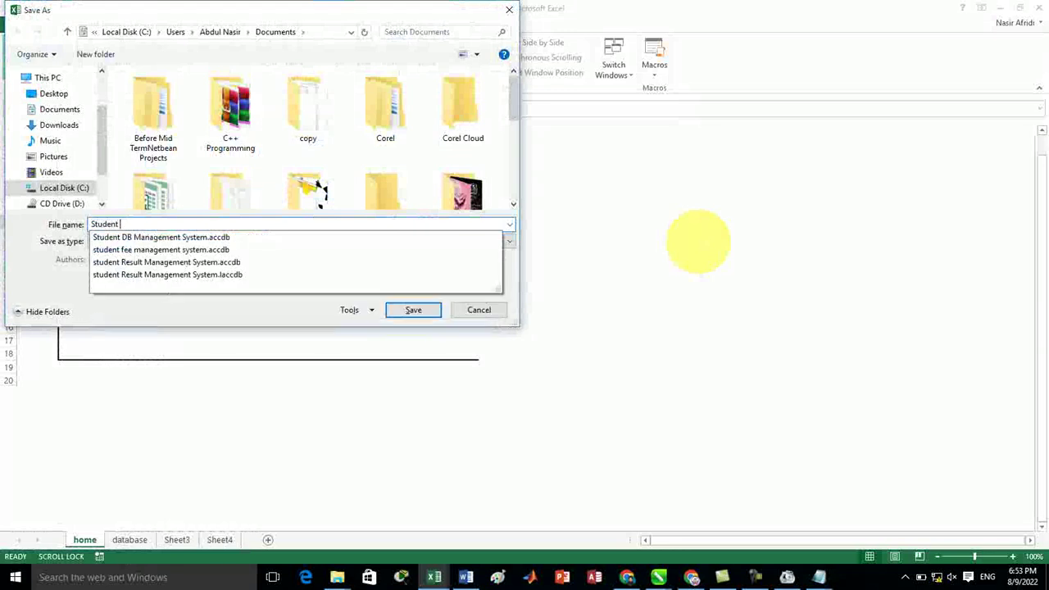
text( Auotmatic)
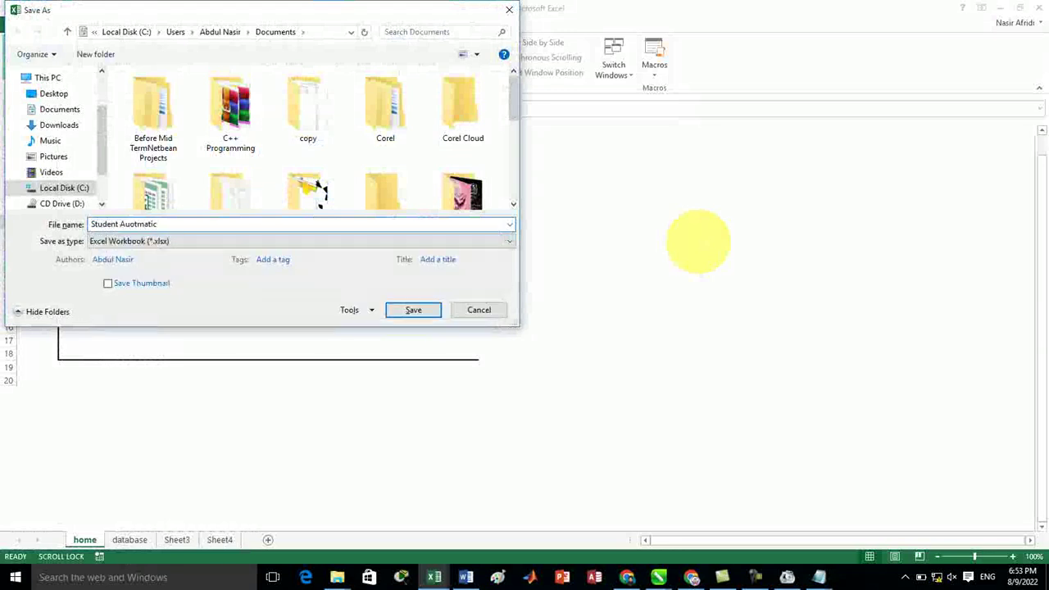
text(y System)
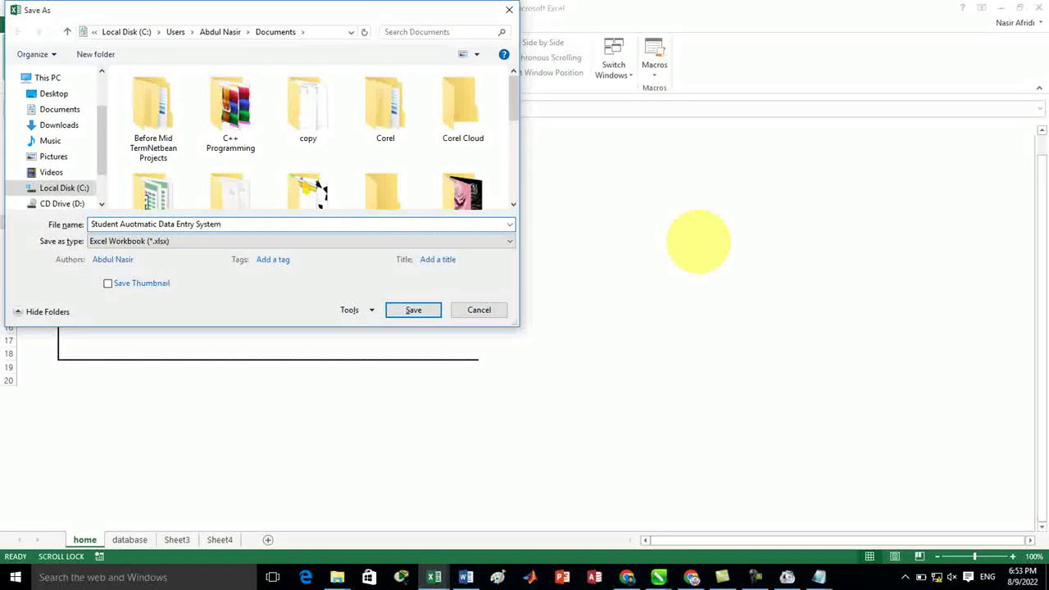
click(509, 241)
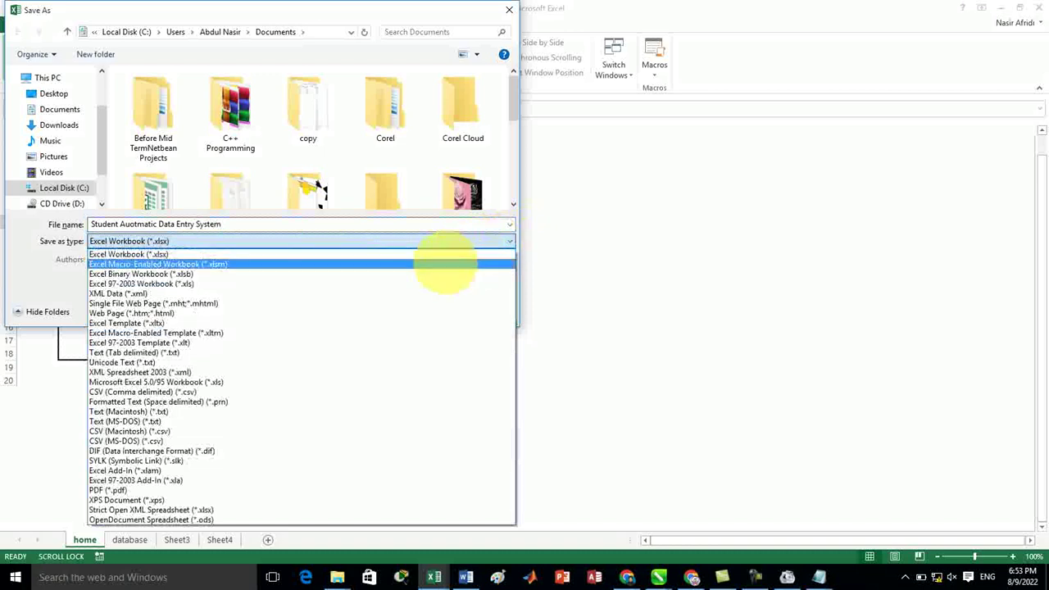
click(445, 264)
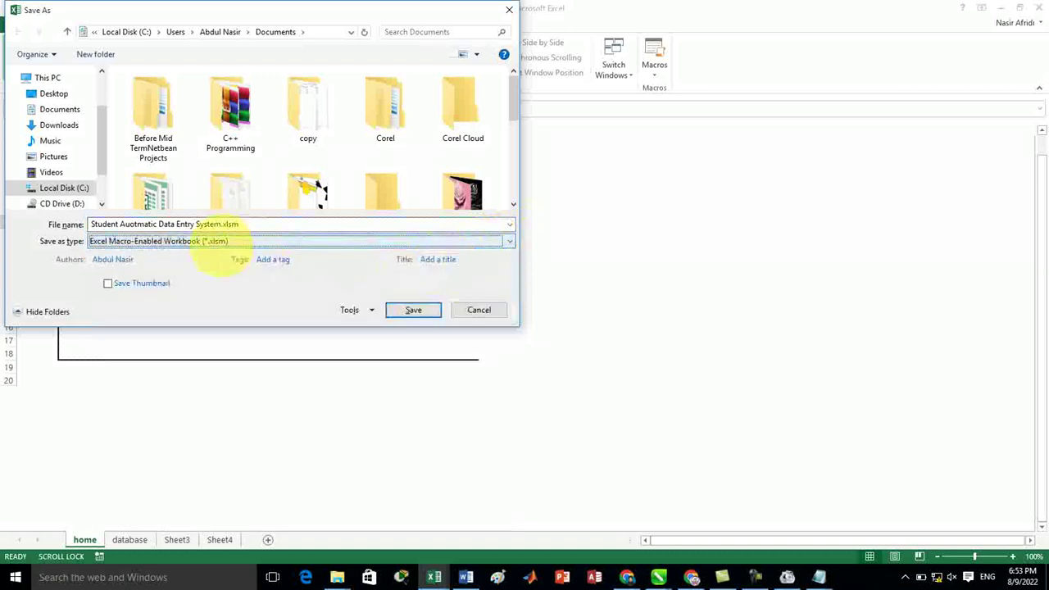
click(413, 310)
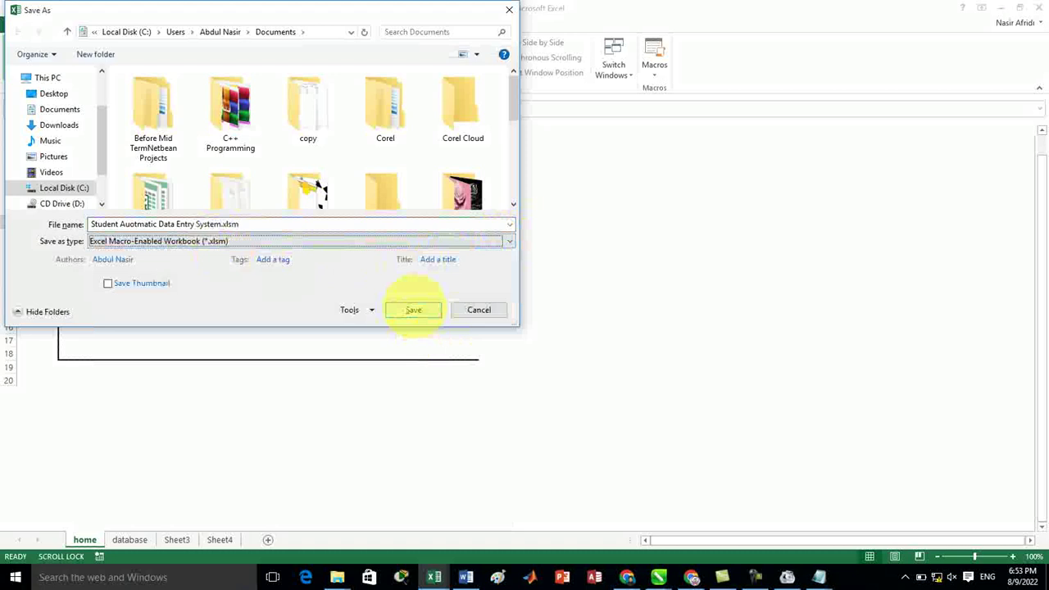
click(53, 93)
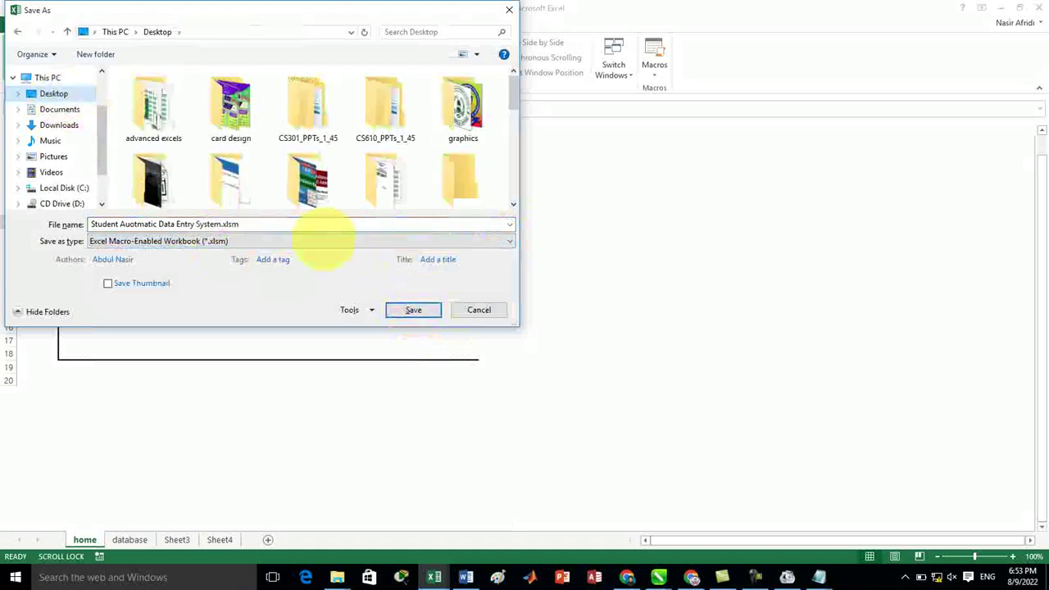
click(412, 310)
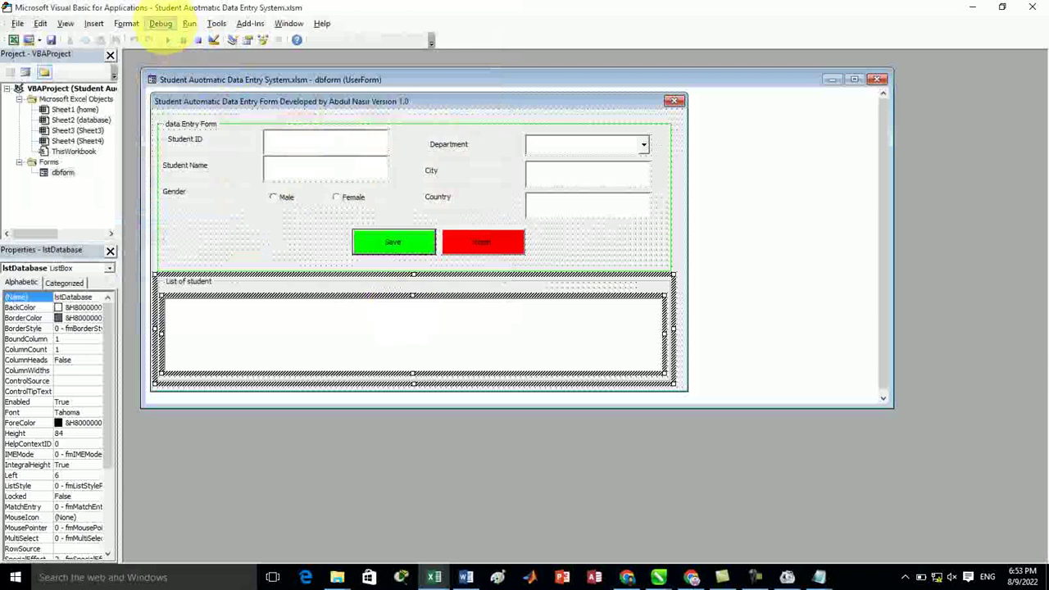
- Run the dbform user form so it appears live over the Excel sheet
click(161, 23)
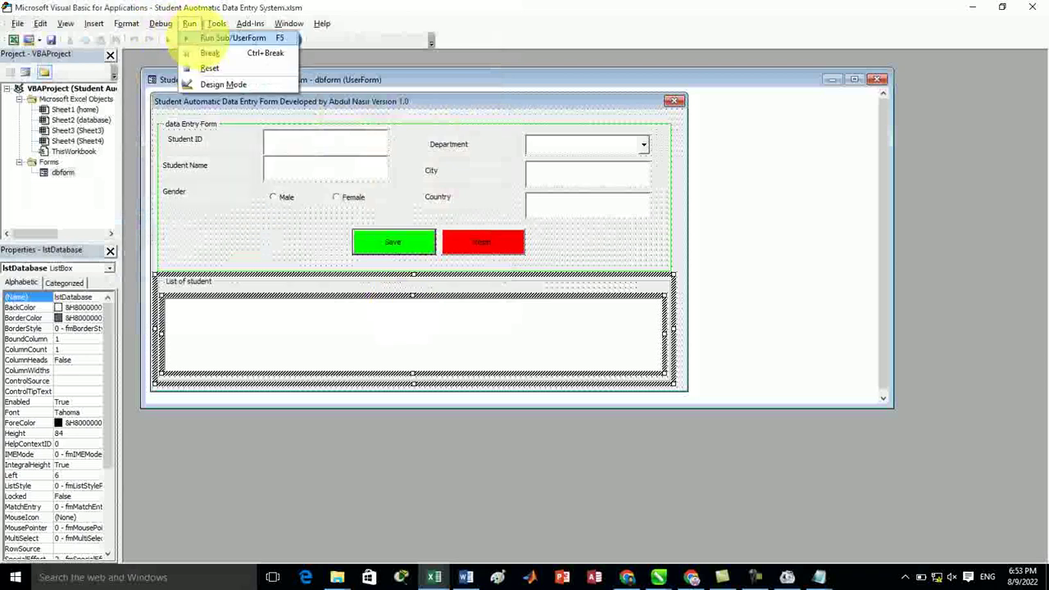
click(163, 25)
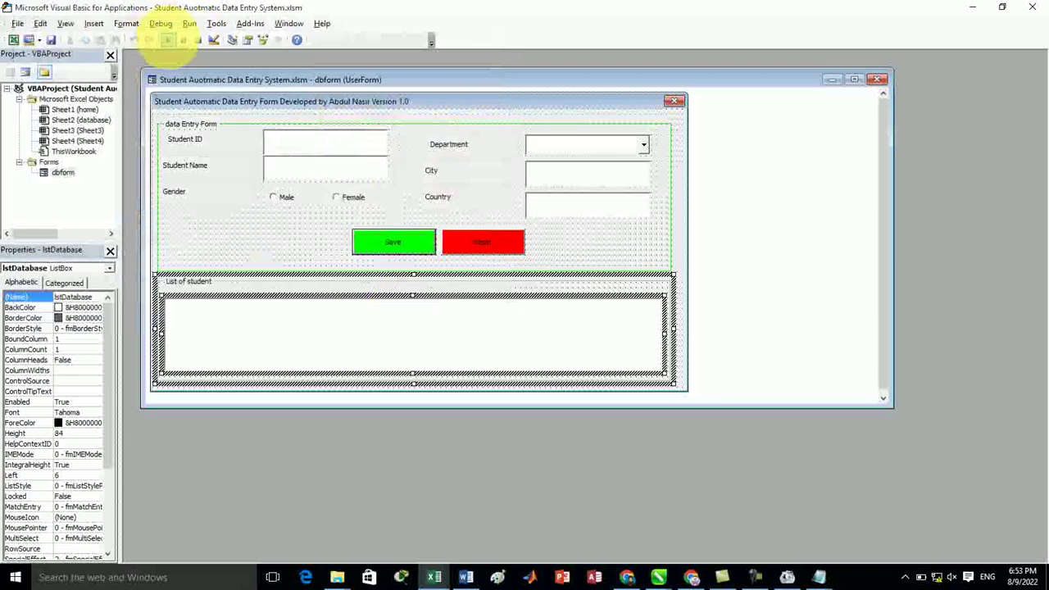
click(167, 40)
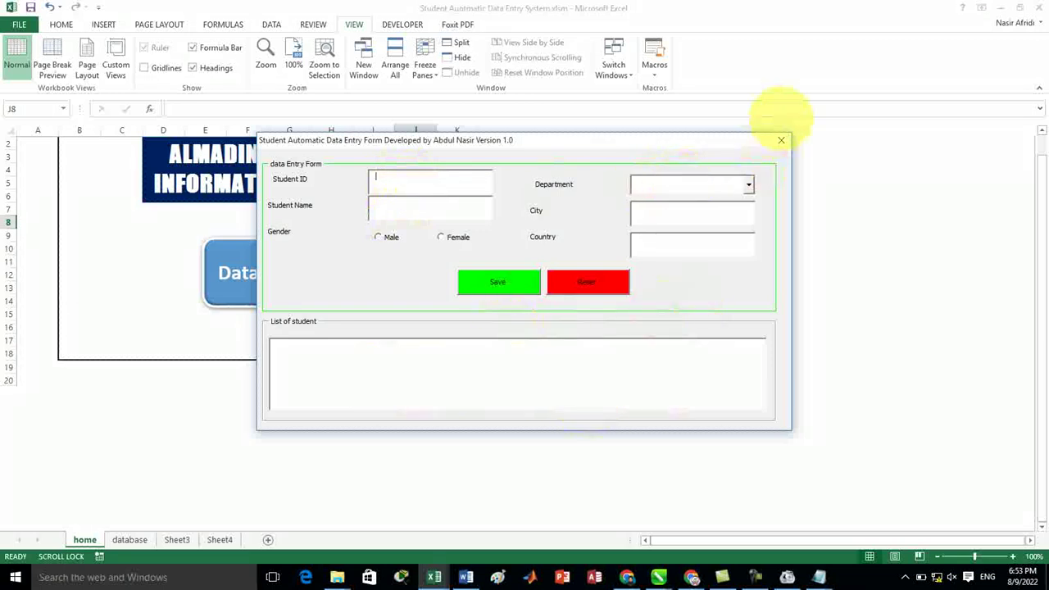
- Stop the test run and give Student ID TabIndex 1 and Student Name TabIndex 2
click(780, 141)
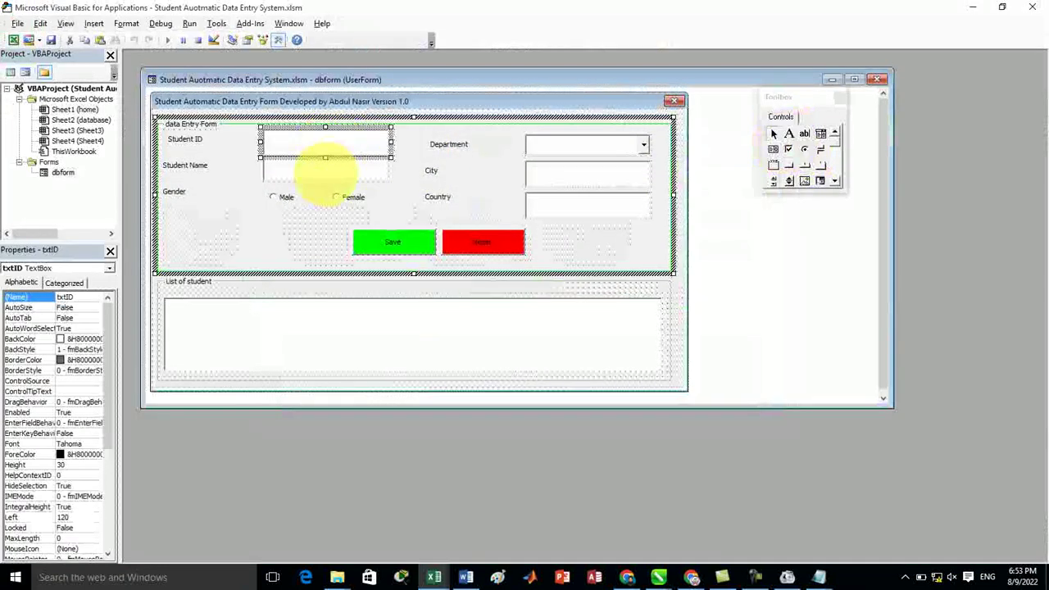
click(322, 168)
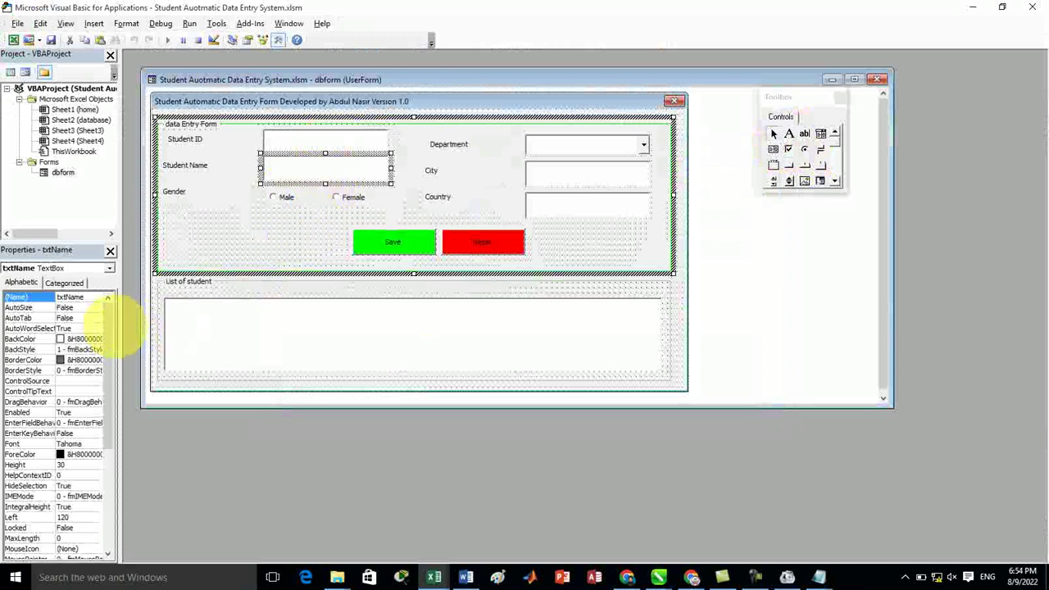
drag(118, 326, 160, 328)
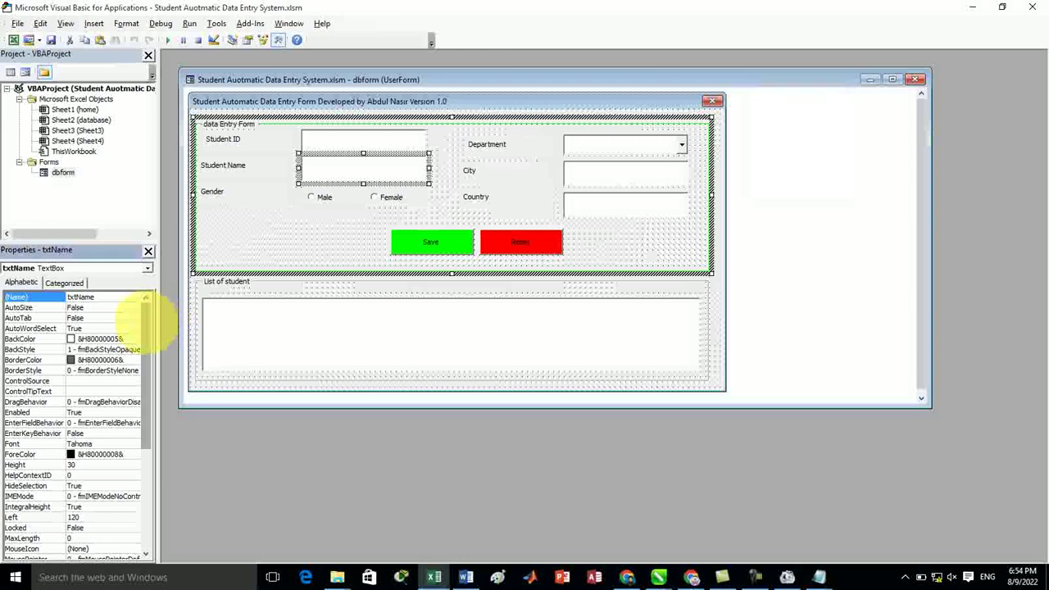
drag(146, 327, 147, 375)
click(344, 143)
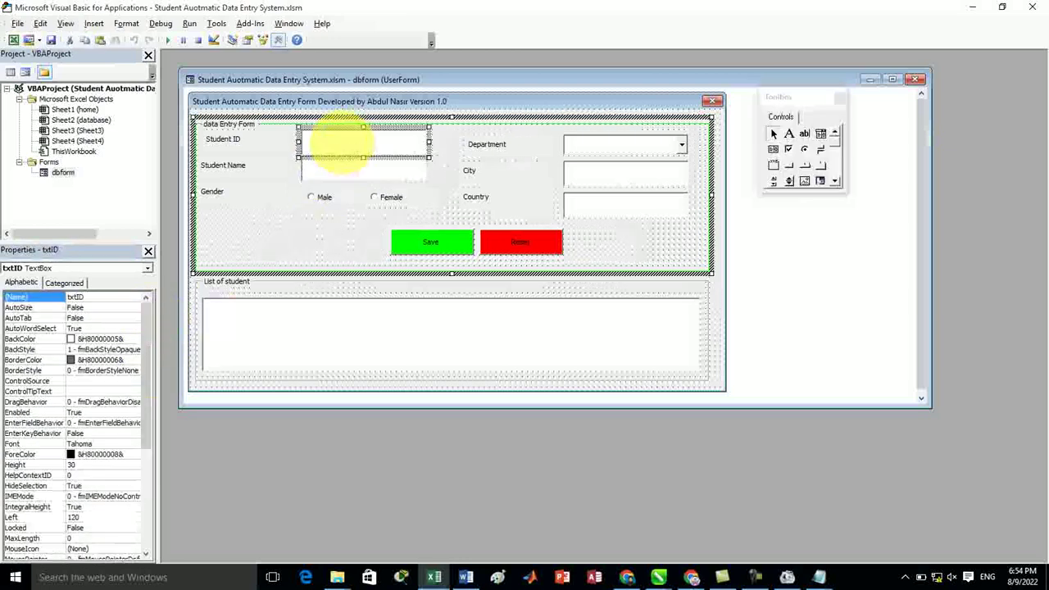
drag(146, 387, 145, 456)
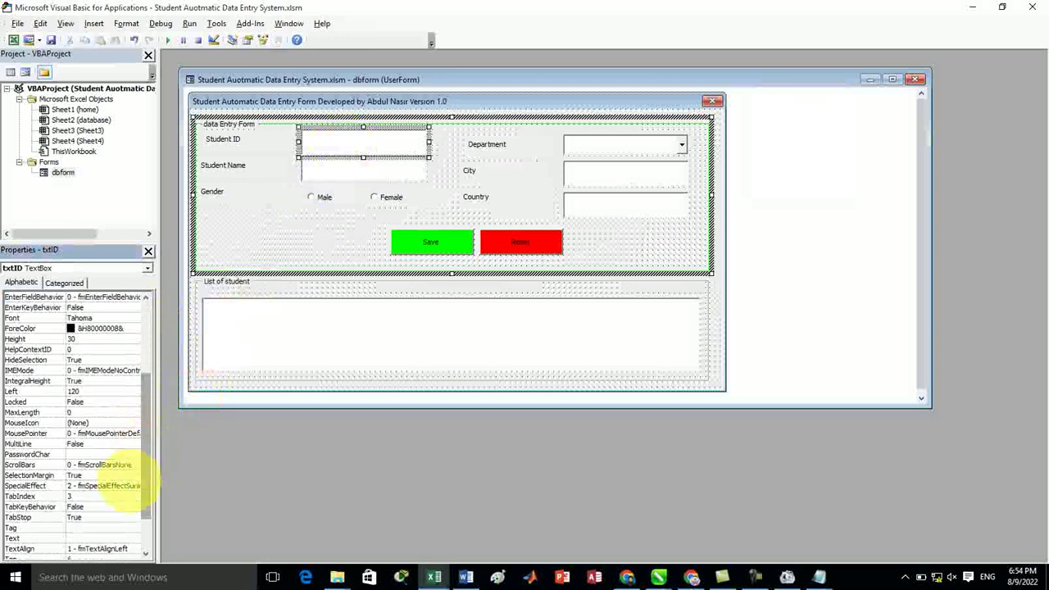
click(86, 496)
text(1)
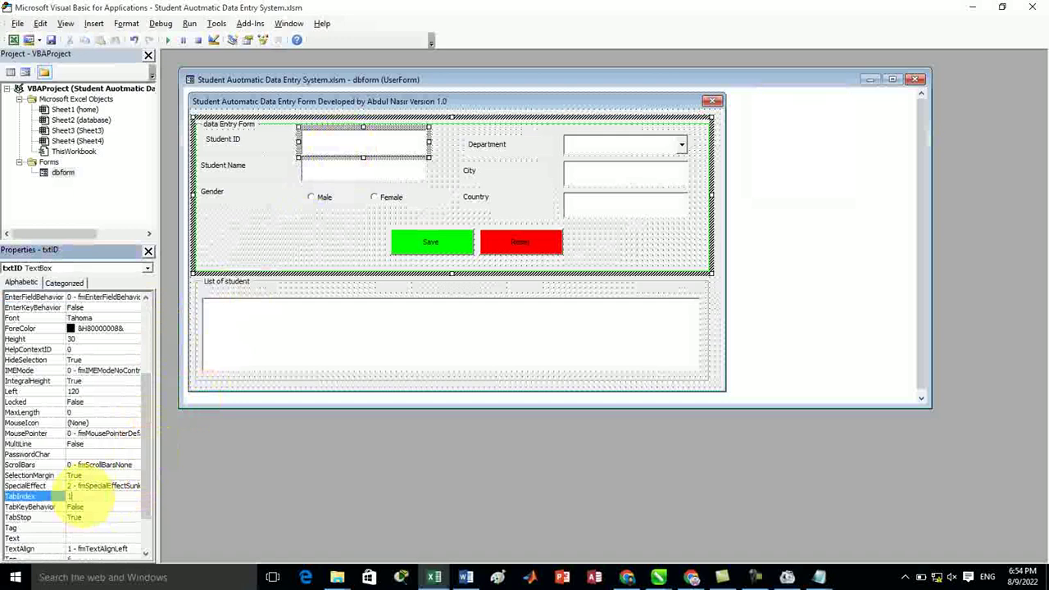
click(361, 168)
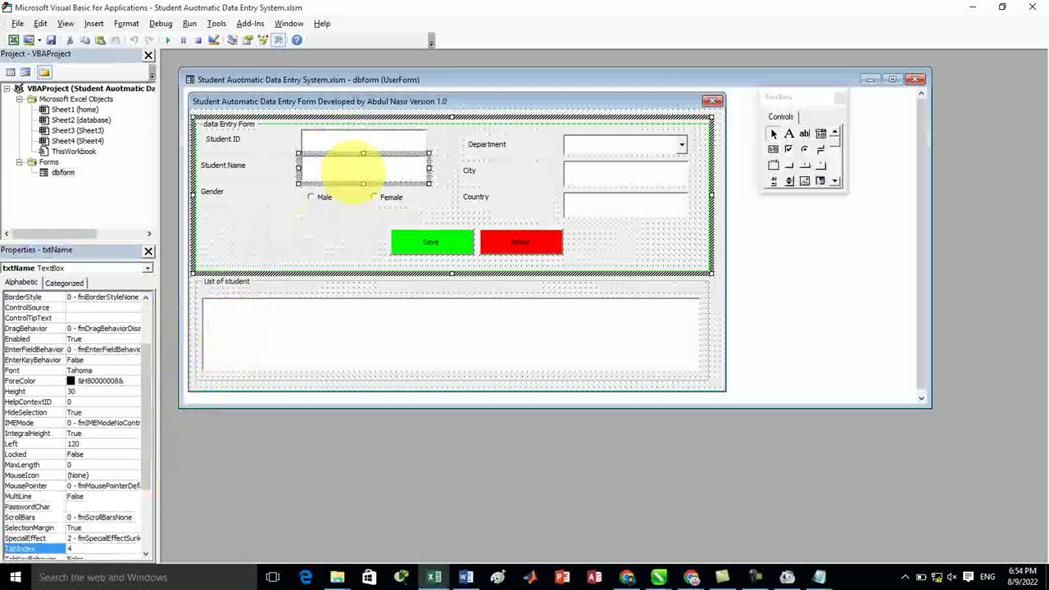
click(82, 548)
text(2)
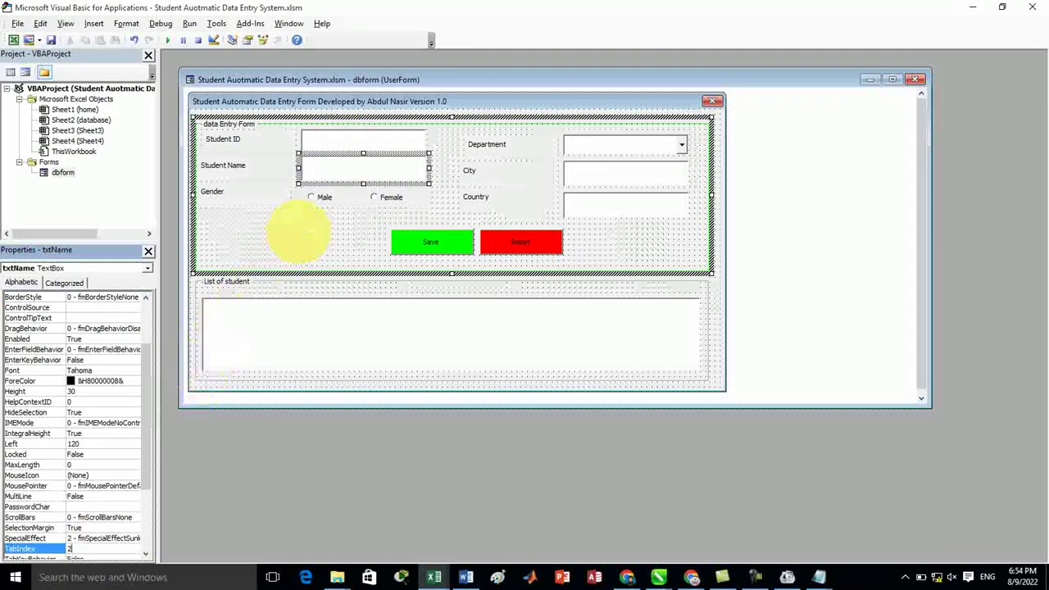
- Set TabIndex 3 for Male, 4 for Female and 5 for the Department drop-down
click(322, 197)
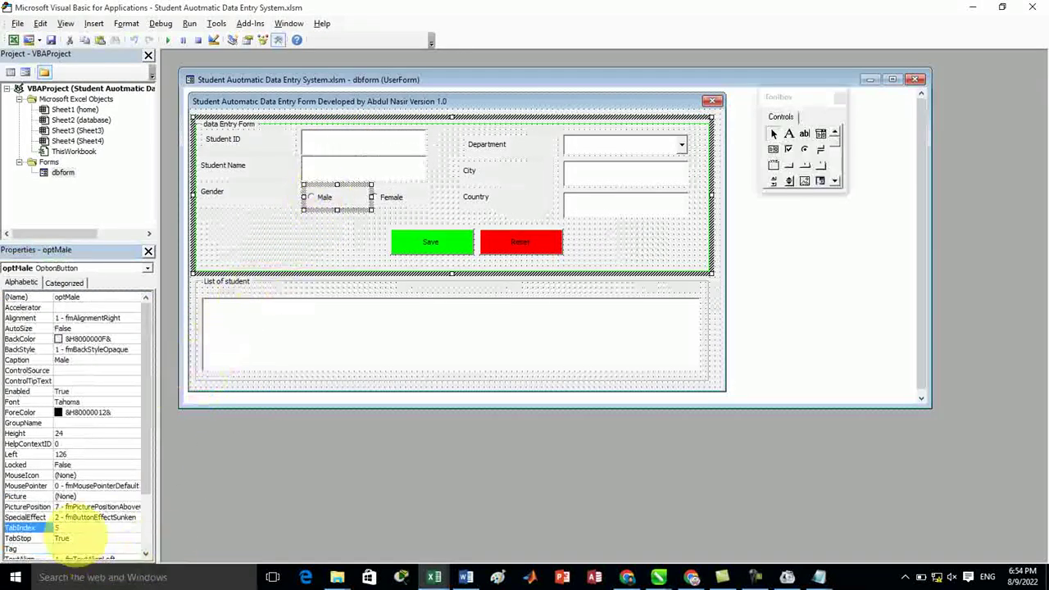
click(82, 527)
text(3)
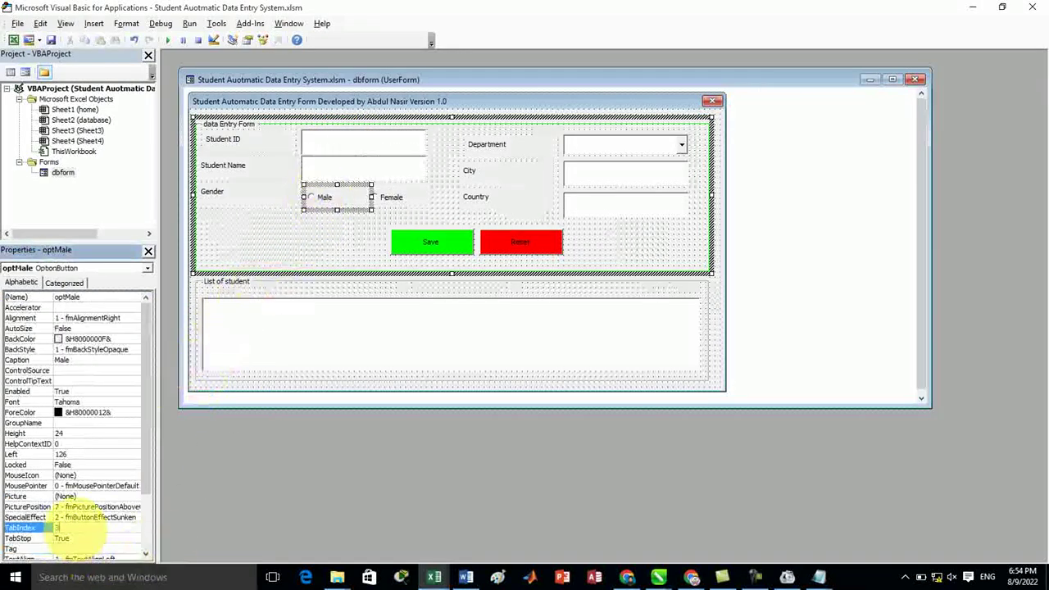
click(385, 196)
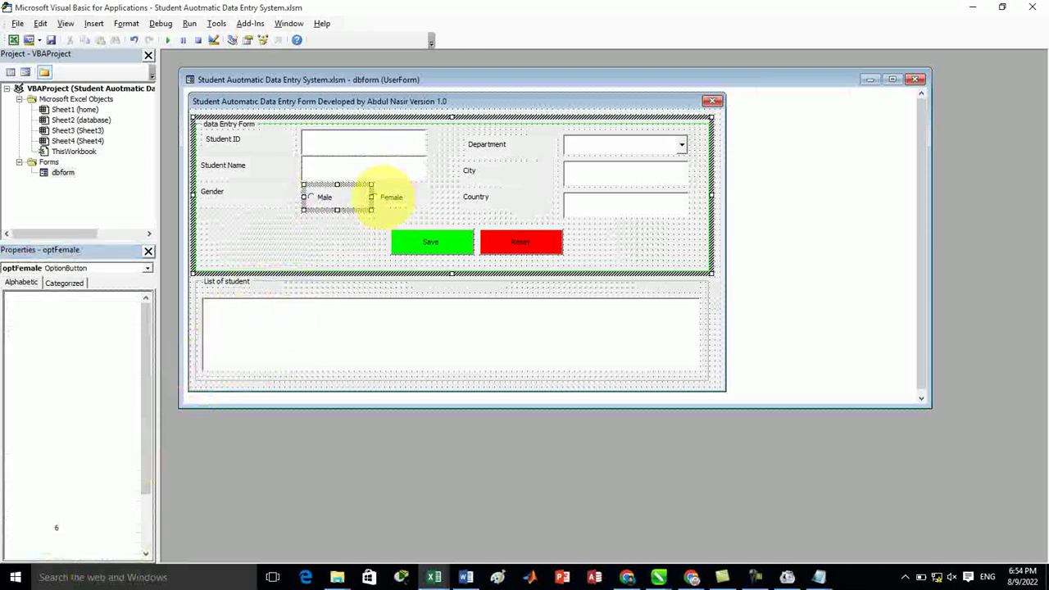
click(82, 528)
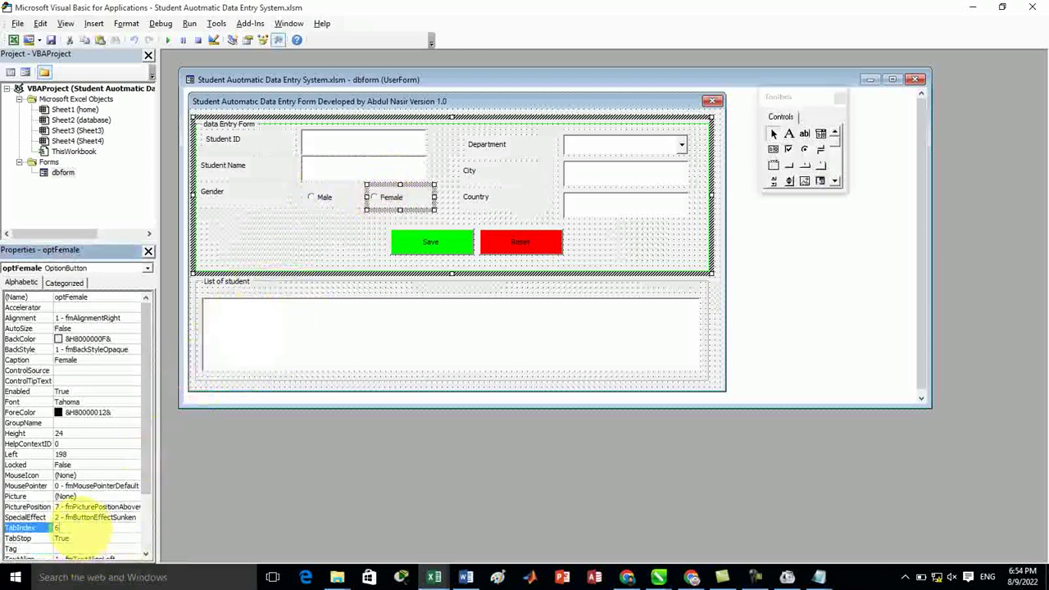
key(BackSpace)
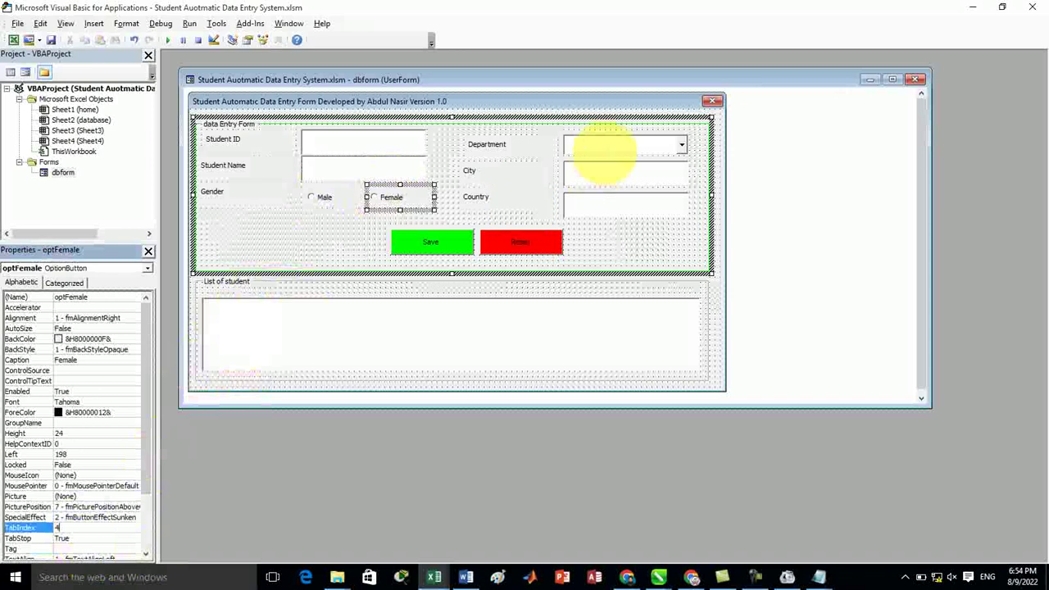
click(597, 148)
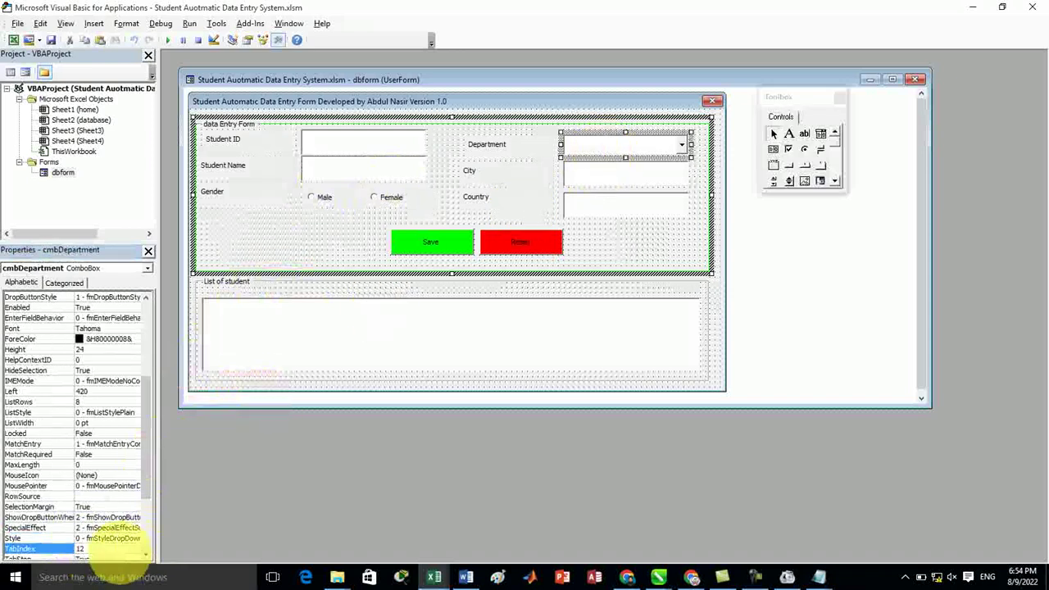
click(113, 547)
text(5)
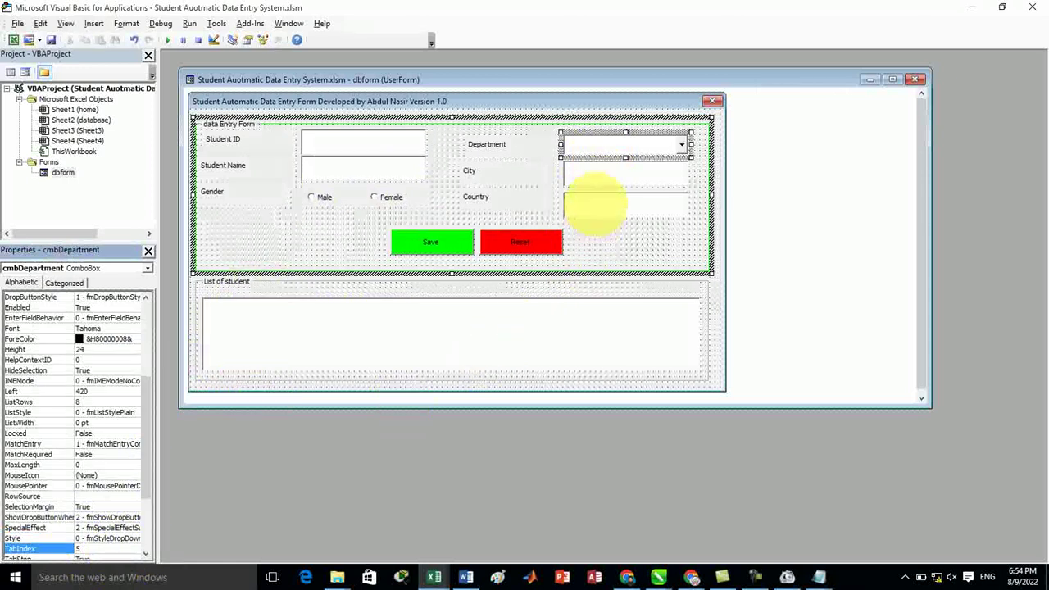
- Set TabIndex 6 for City, 7 for Country, 8 for Save and 9 for Reset
click(596, 188)
click(597, 175)
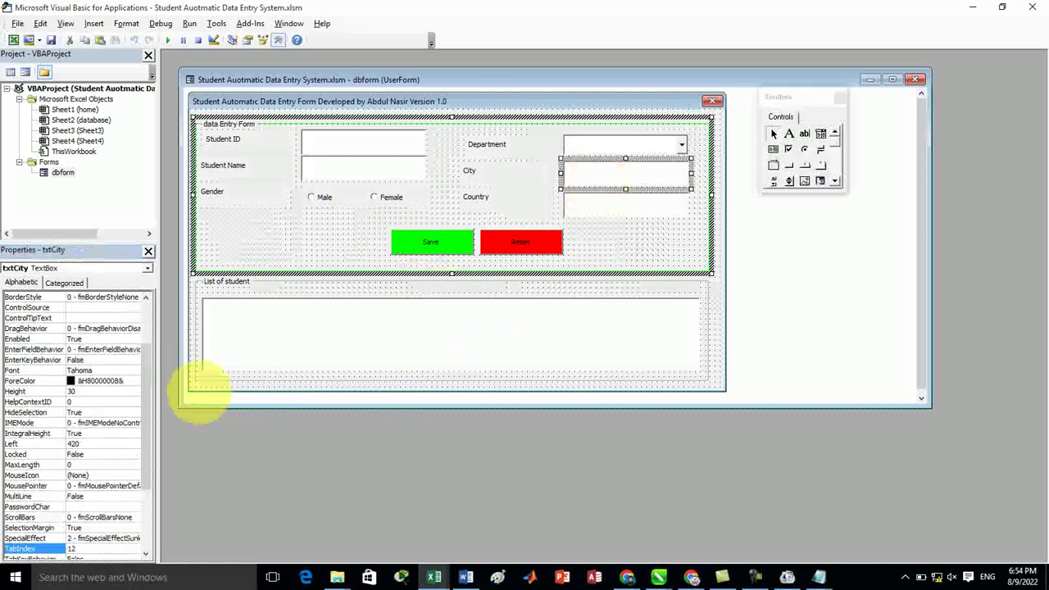
click(98, 548)
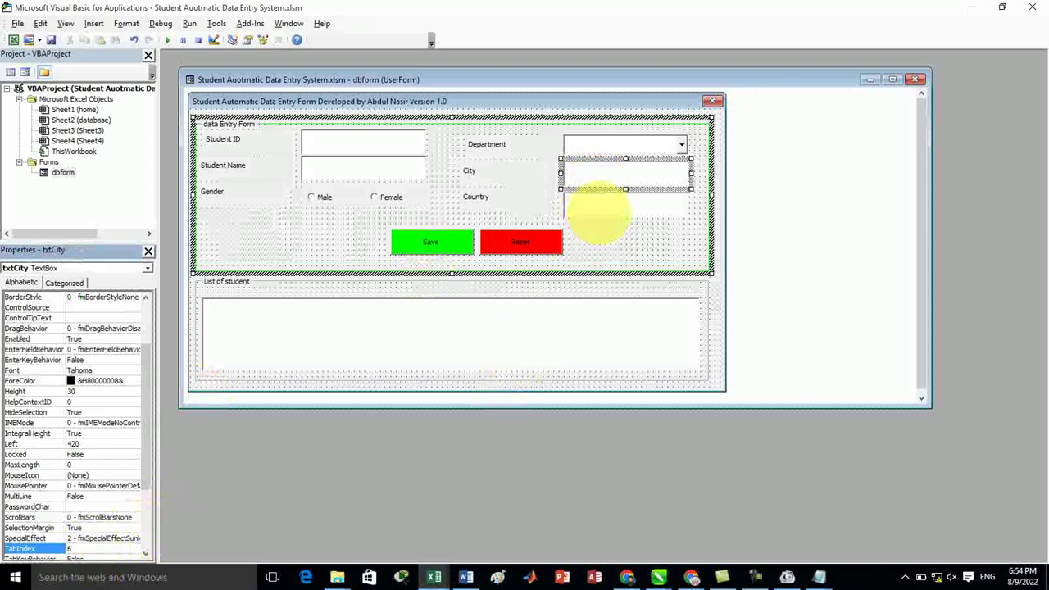
click(597, 211)
click(98, 548)
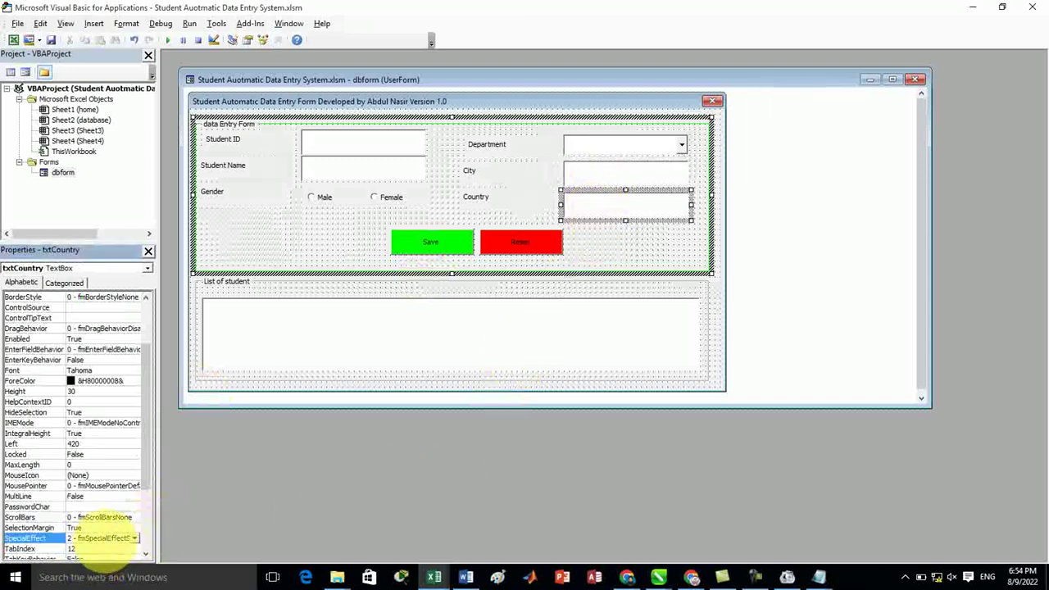
key(BackSpace)
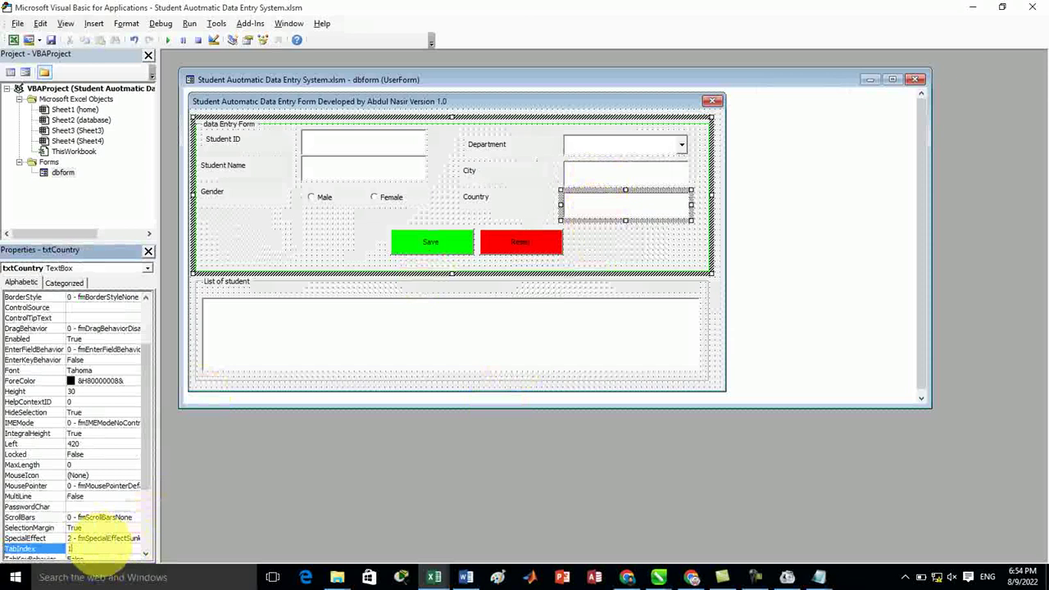
text(7)
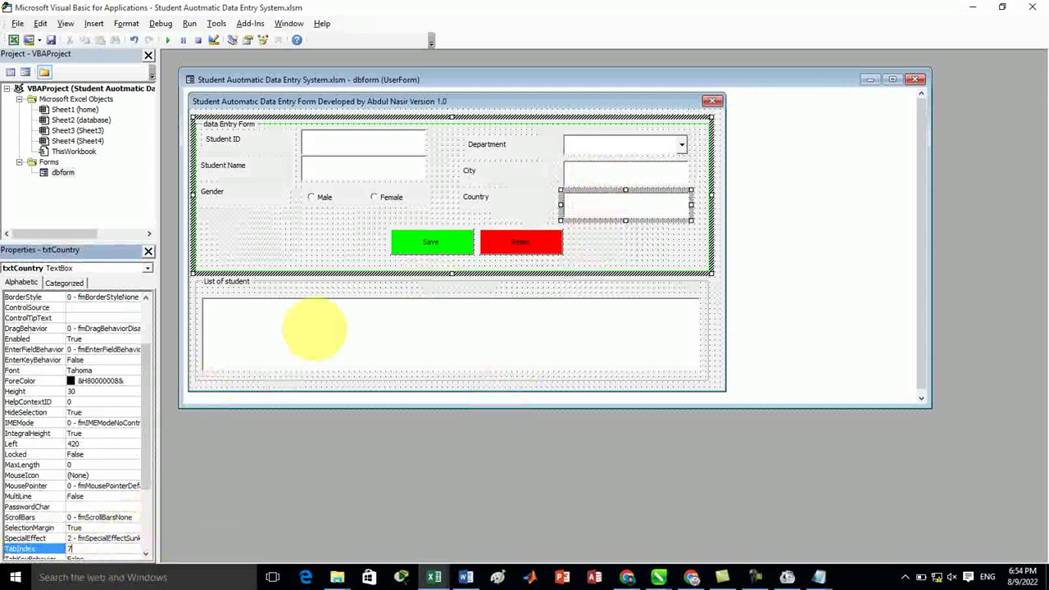
click(431, 240)
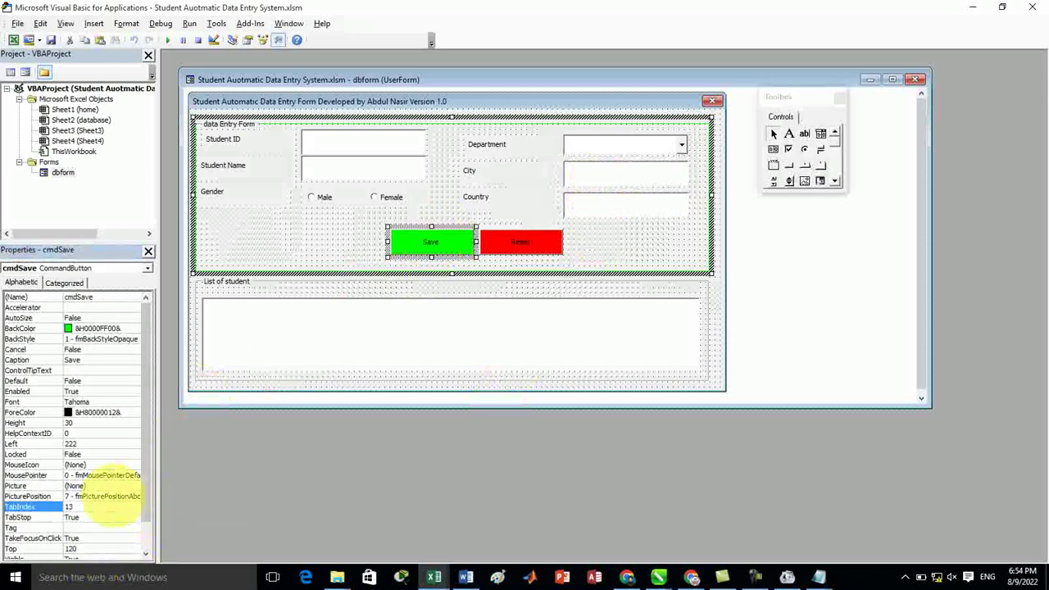
click(82, 507)
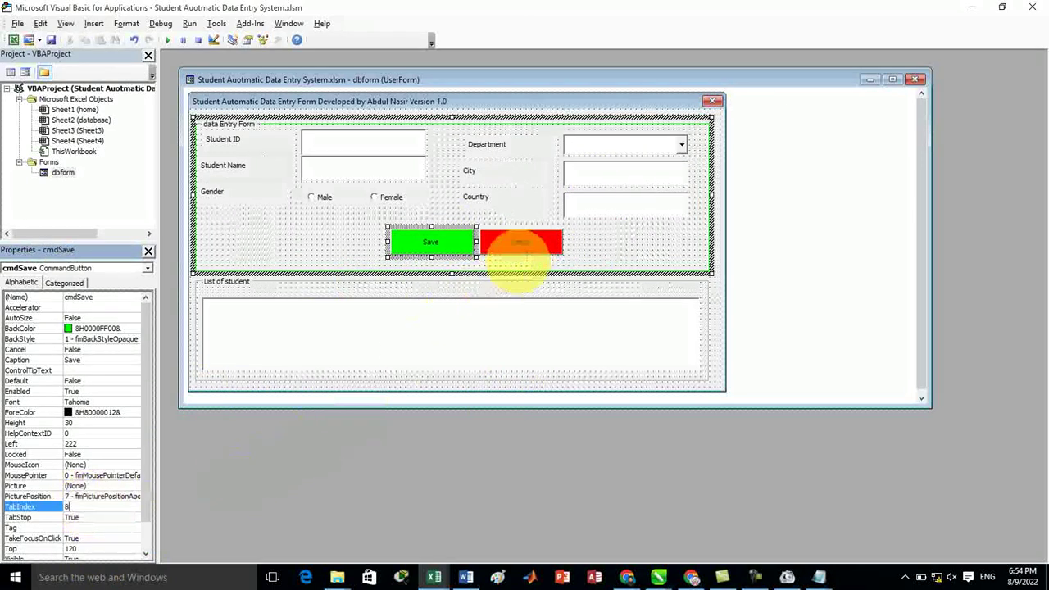
click(521, 242)
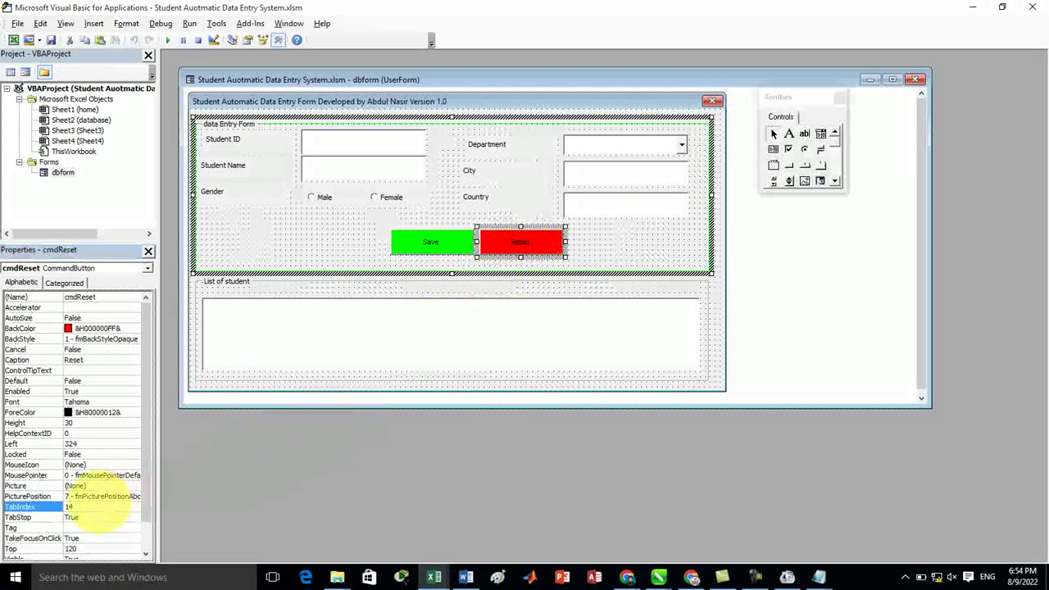
click(94, 508)
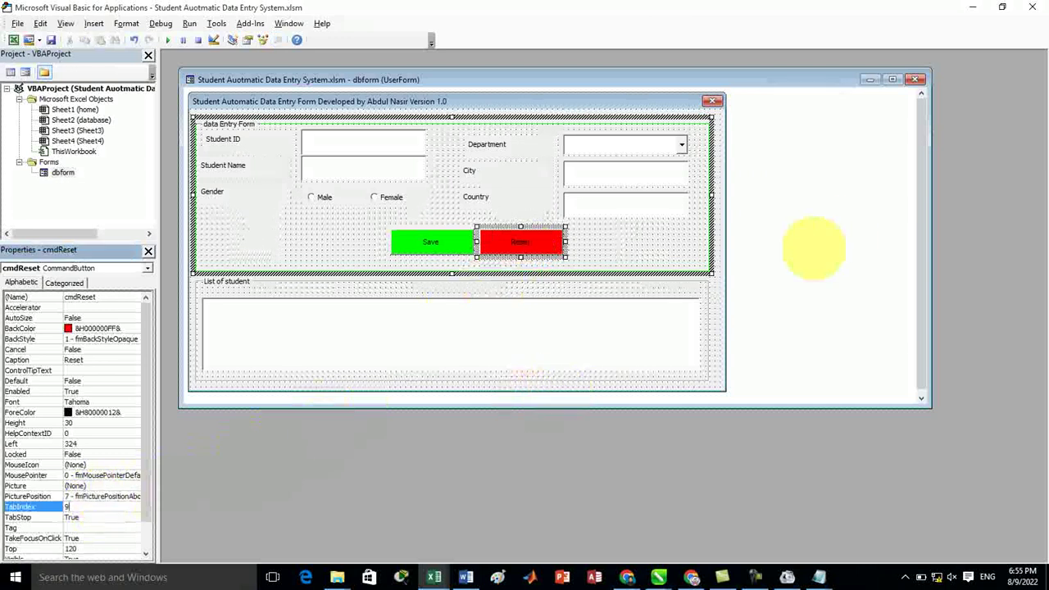
text(9)
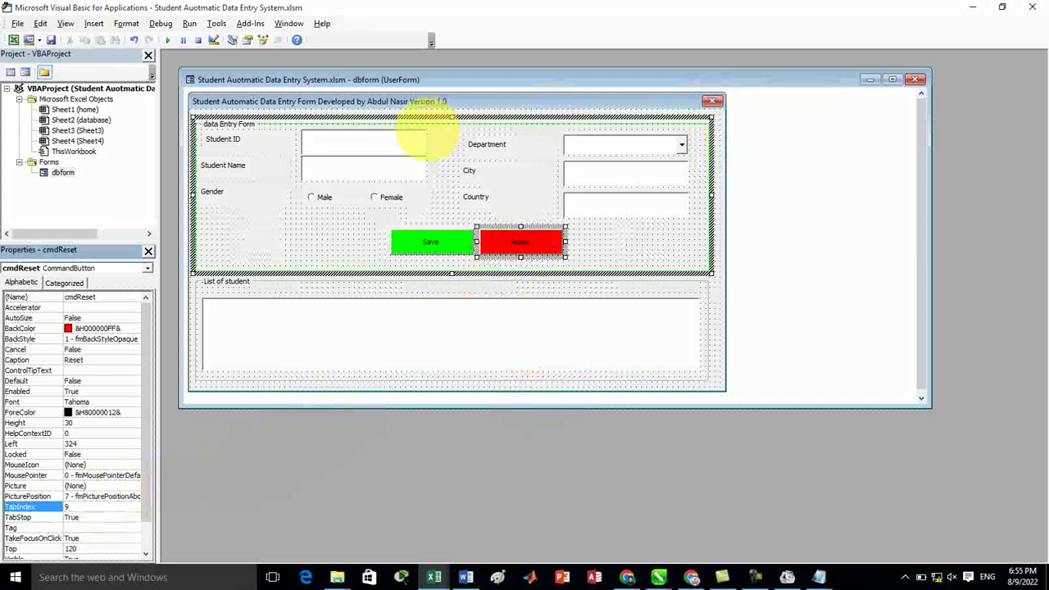
- Dismiss the Macros list, select the dbform user form, and run it over the workbook
click(161, 22)
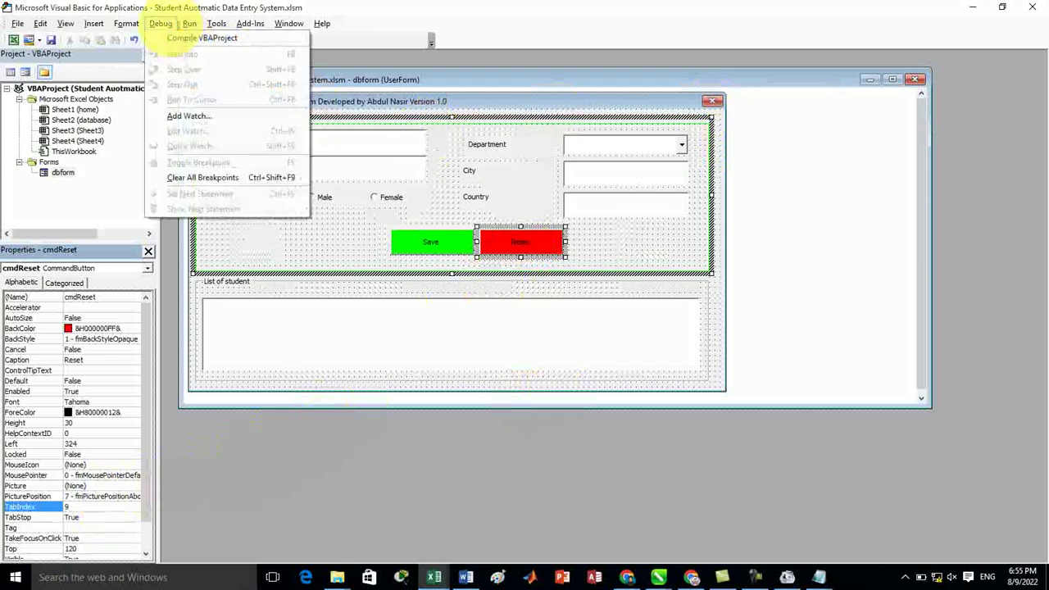
click(161, 23)
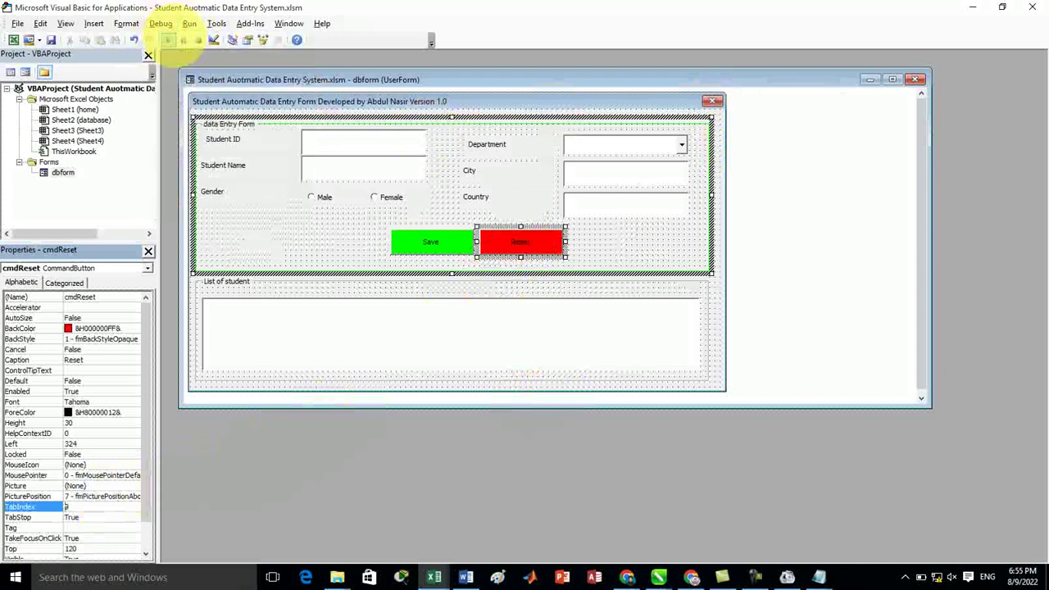
click(167, 40)
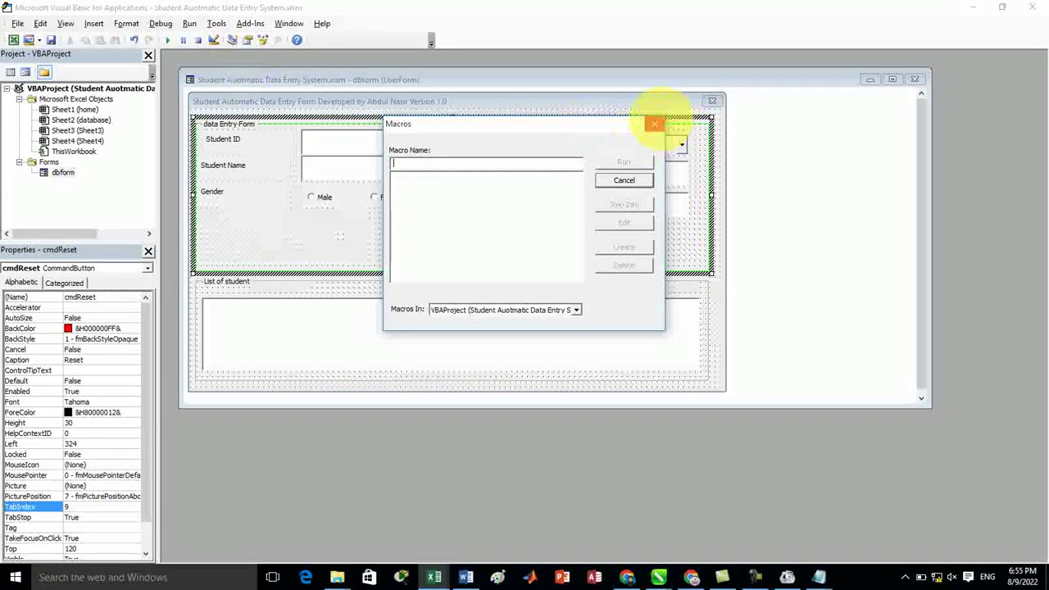
click(653, 123)
click(625, 96)
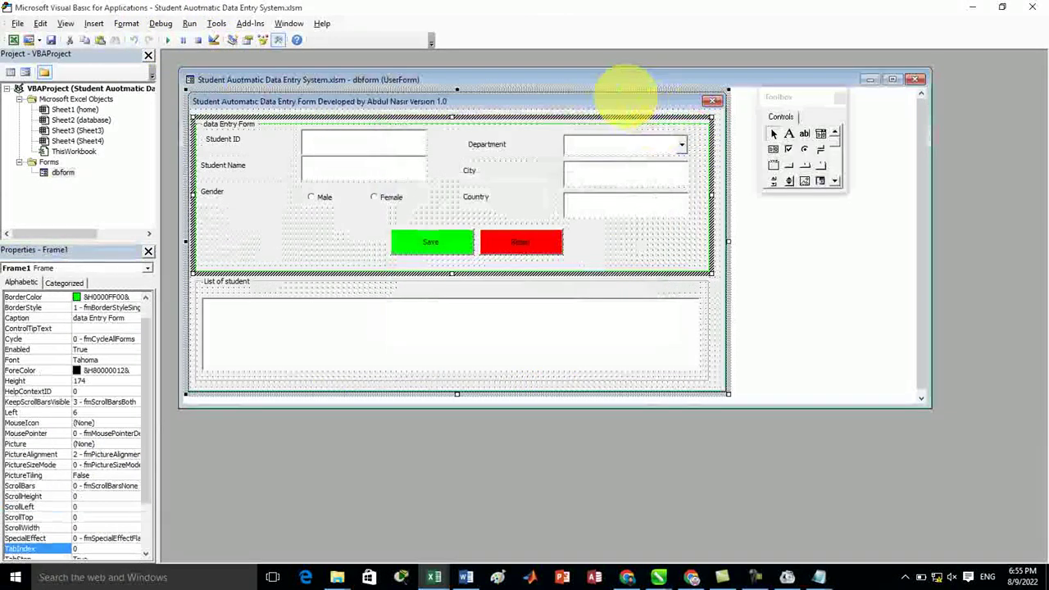
click(718, 179)
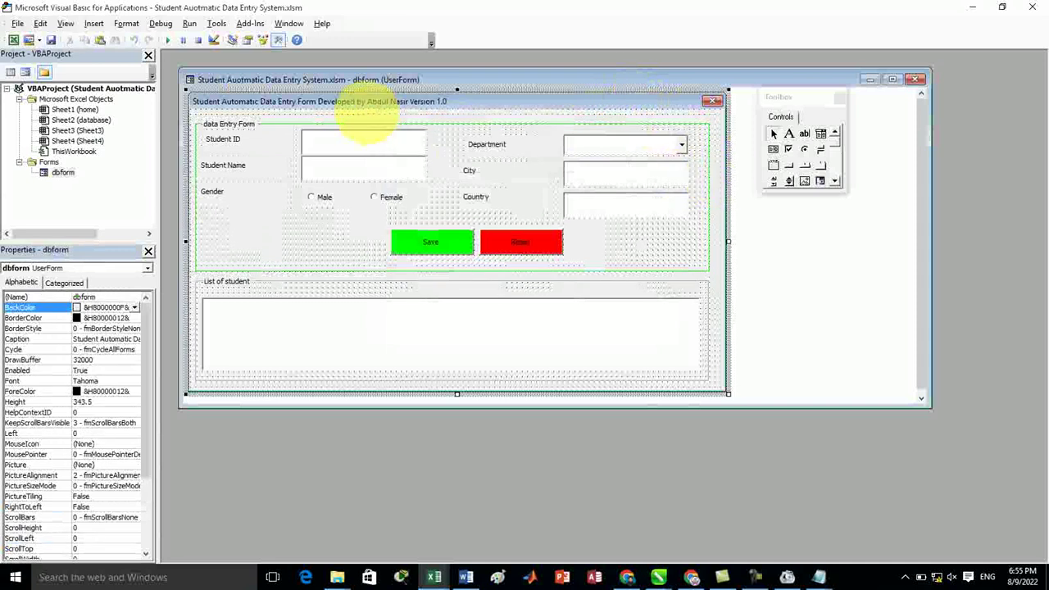
click(167, 40)
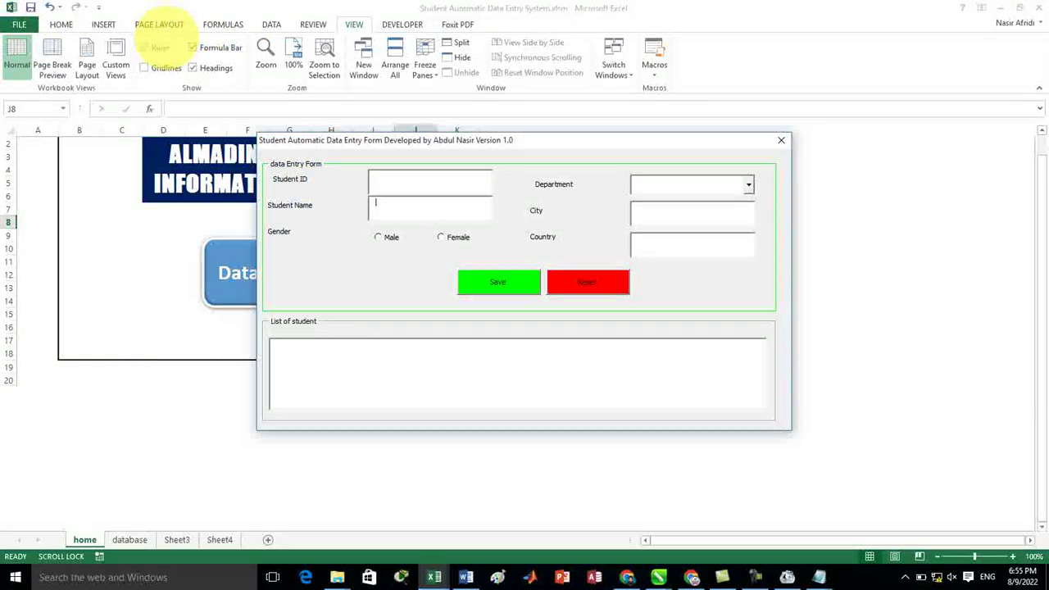
- Tab between the running form's fields, try the Save and Reset buttons, then close the form
key(Tab)
key(Tab)
key(Tab)
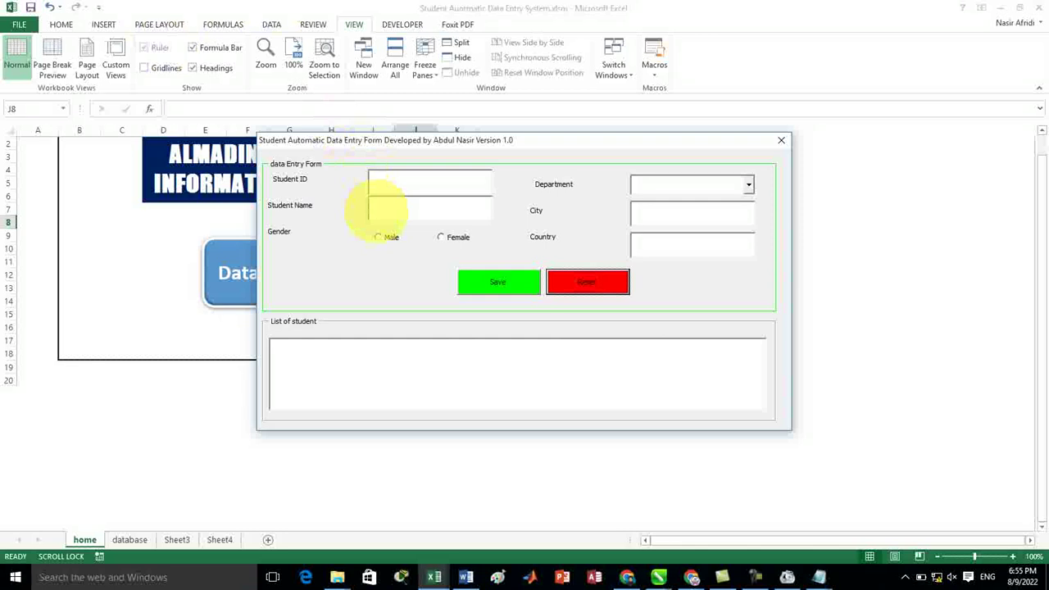
click(498, 282)
click(587, 282)
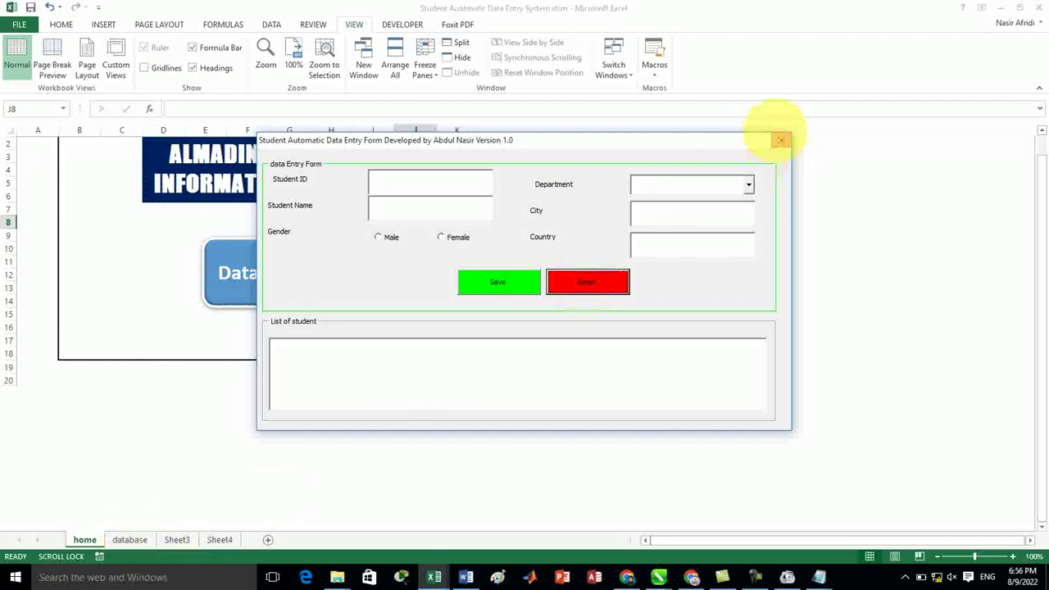
click(781, 140)
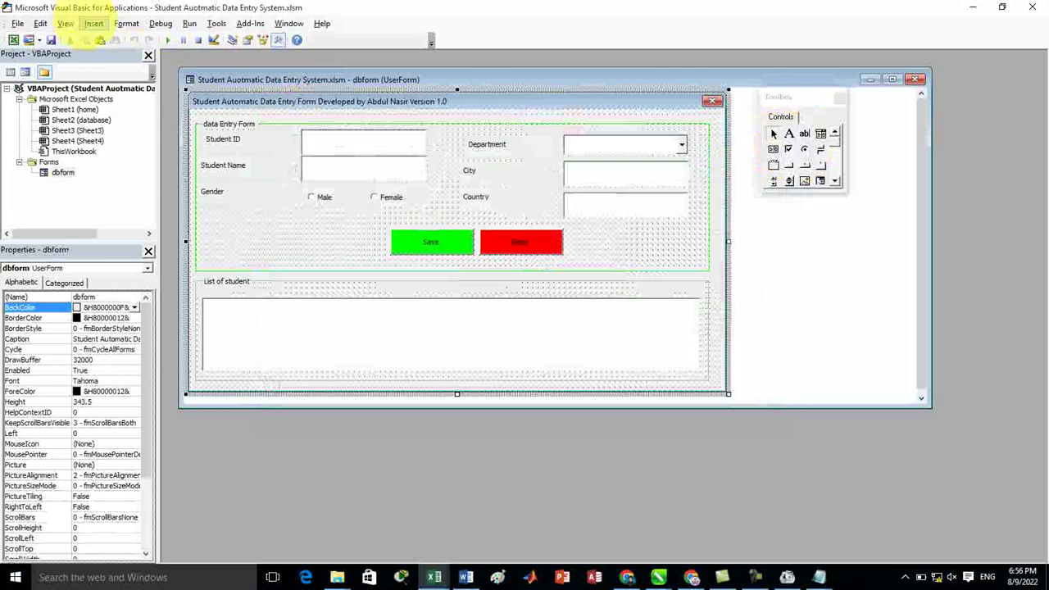
- Insert a new Module1 and move its code window down to reveal the form
click(93, 23)
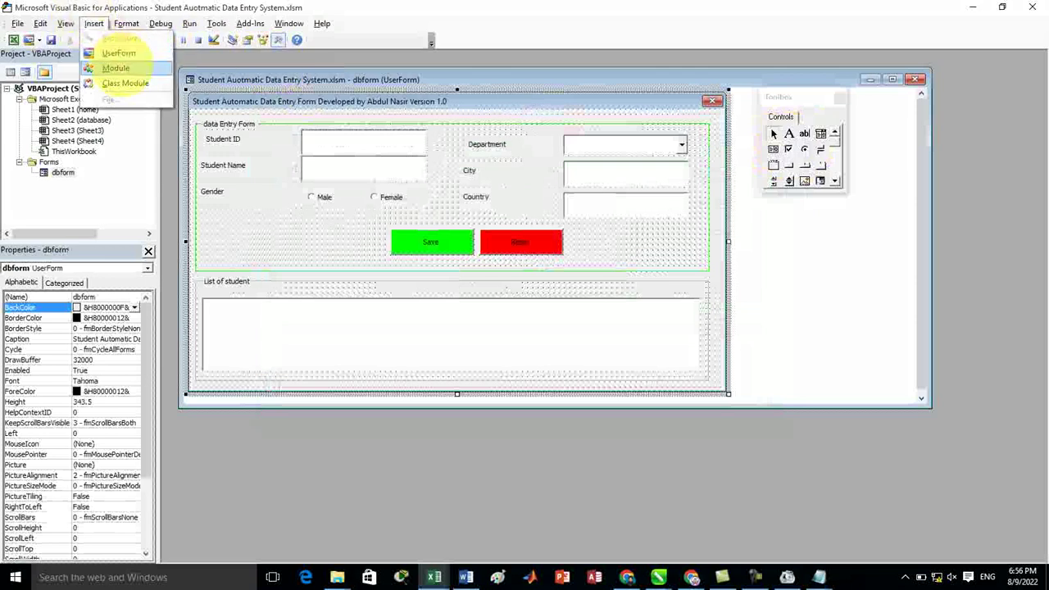
click(116, 68)
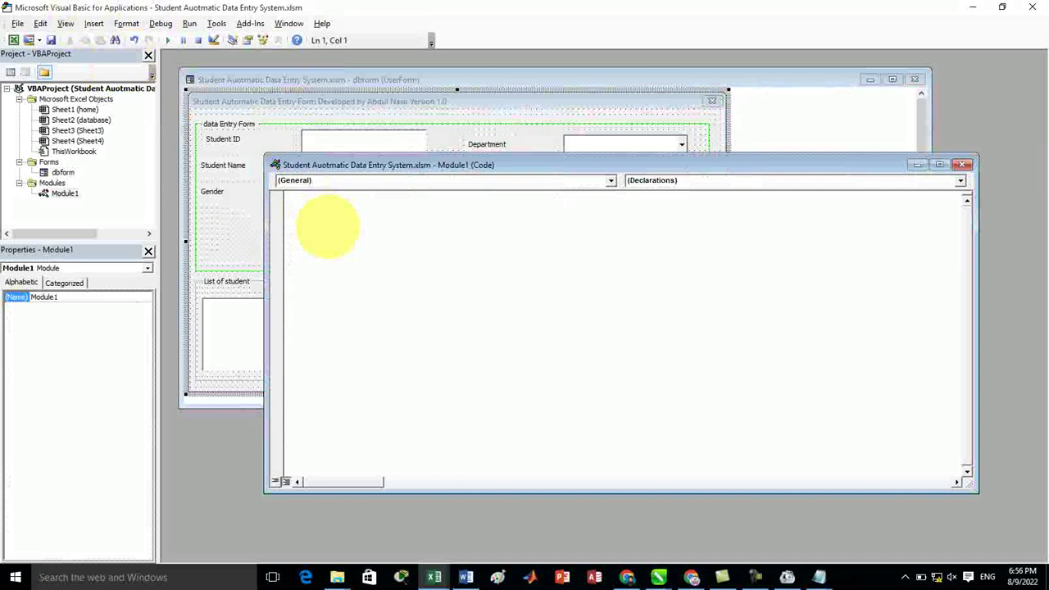
drag(520, 165, 532, 340)
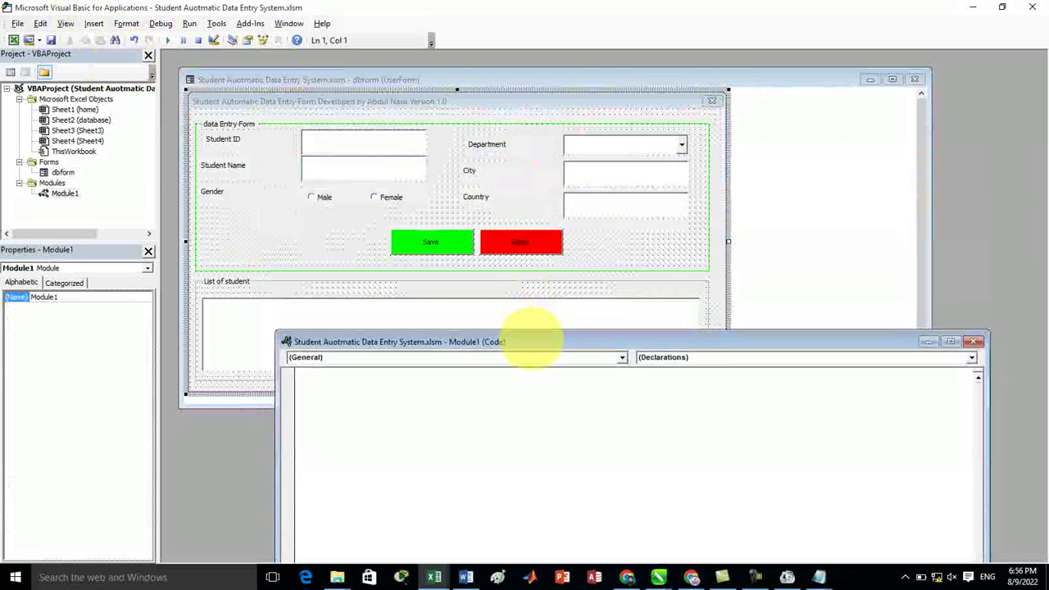
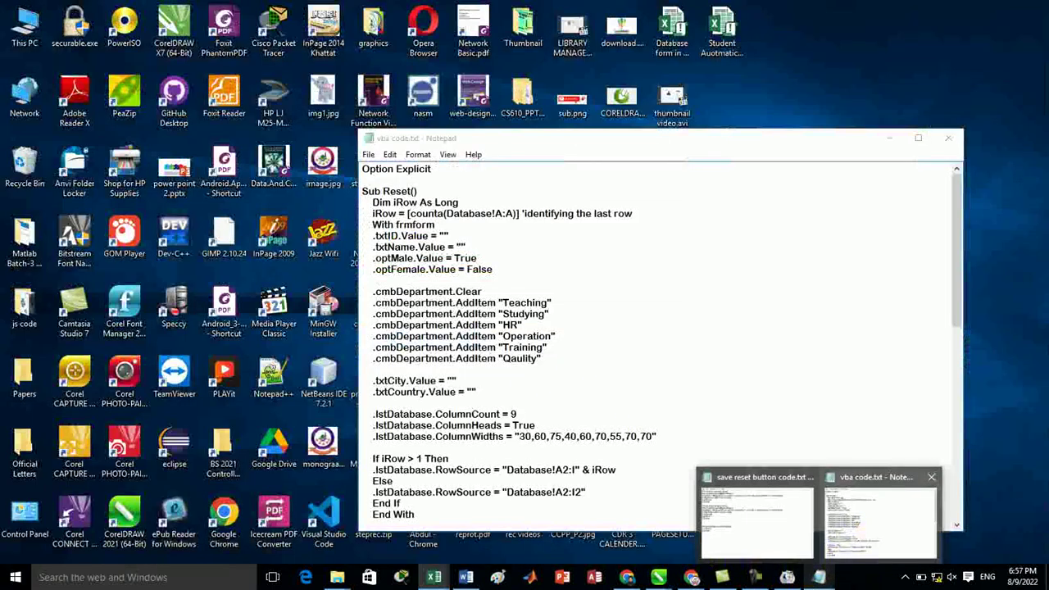
- Copy all the code from vba code.txt and maximize the empty Module1 code window
click(856, 529)
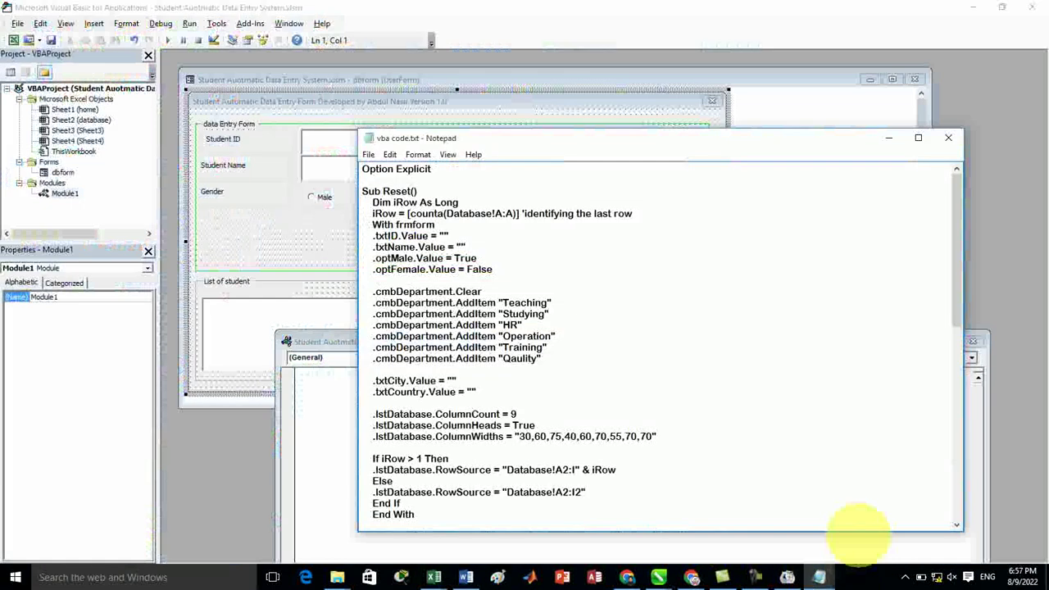
key(ctrl+a)
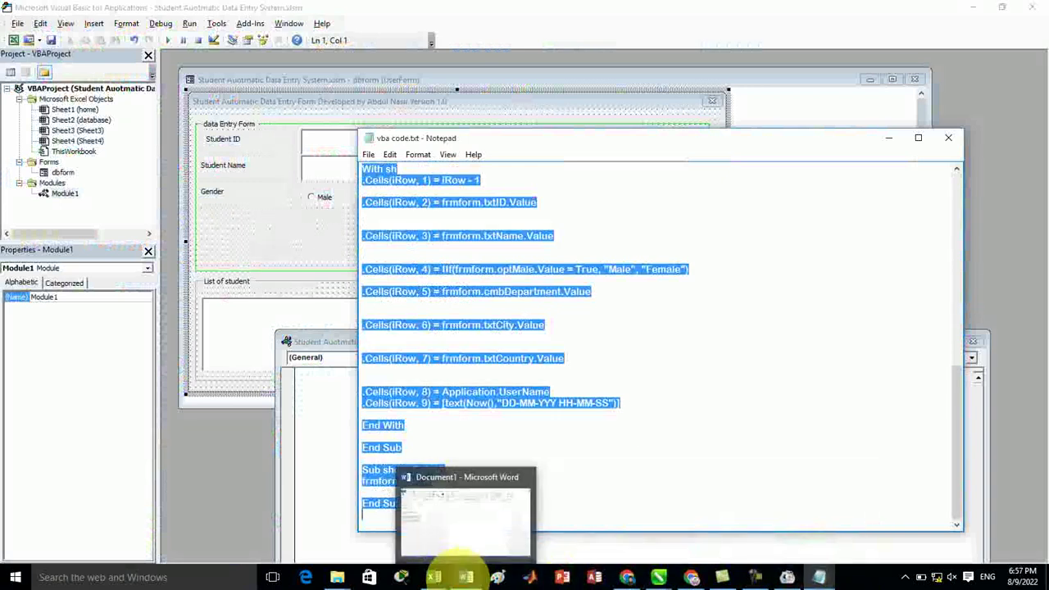
mouse_move(433, 576)
click(496, 526)
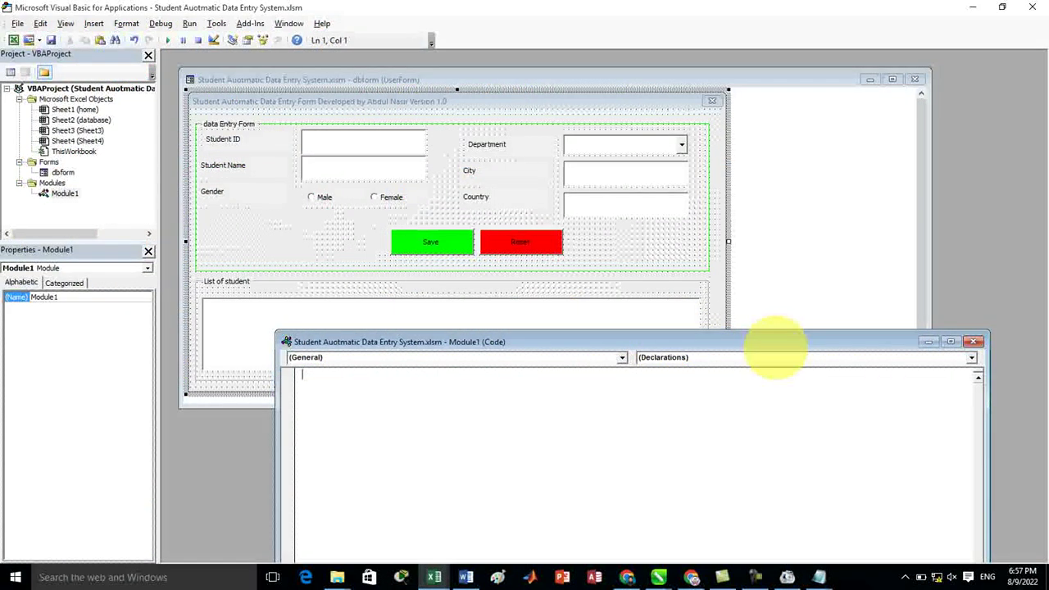
click(950, 342)
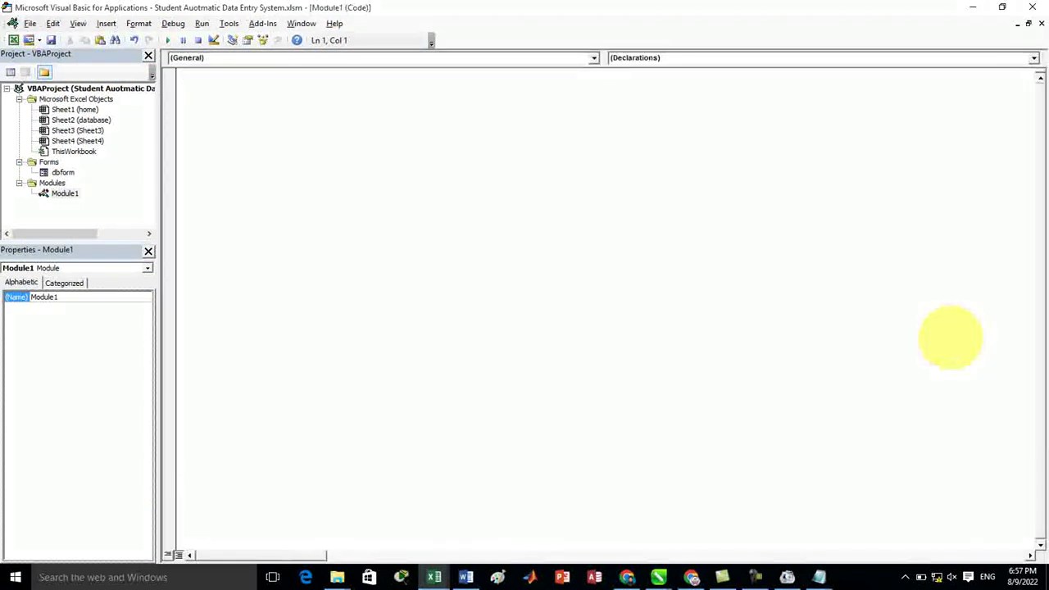
- Paste the copied VBA code into Module1
key(ctrl+v)
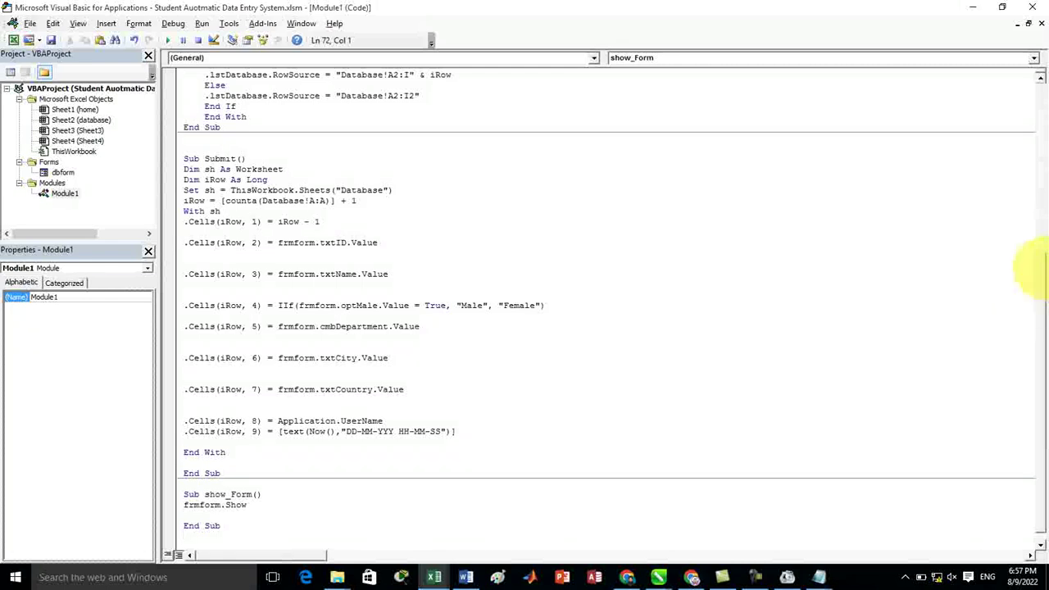
scroll(1030, 246, up, 4)
scroll(1034, 172, up, 3)
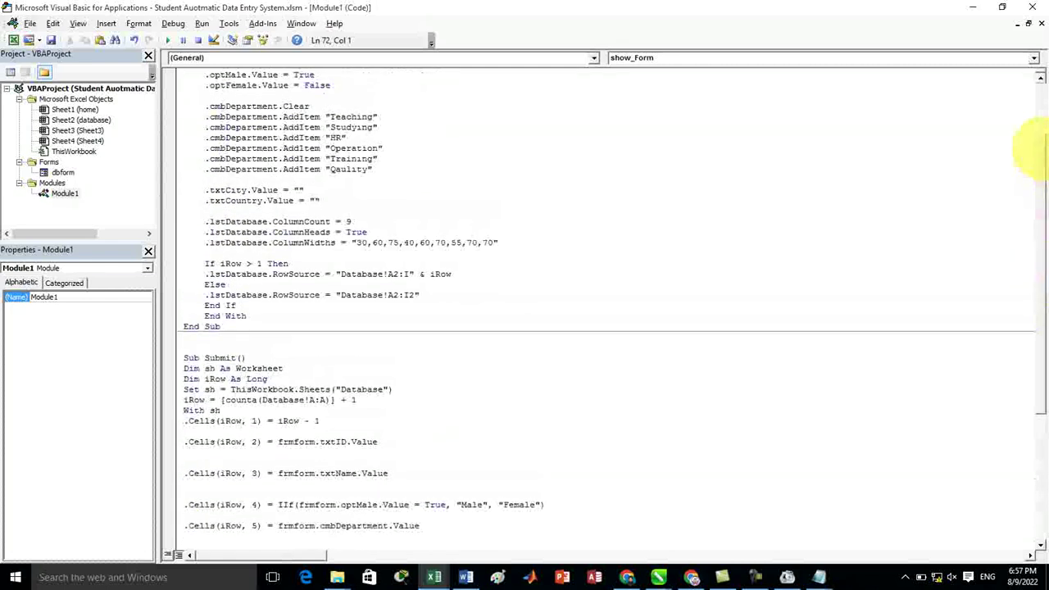
scroll(1034, 146, up, 1)
scroll(1033, 146, up, 4)
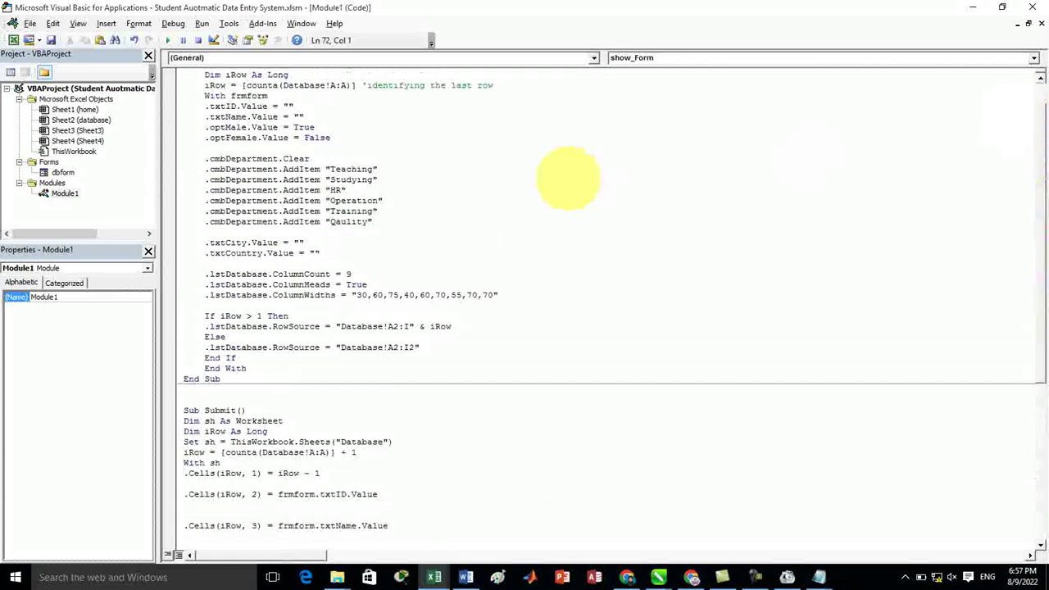
- Rename the department AddItem entries to First Year, Second Year, Third Year and Foruth Year
double_click(361, 169)
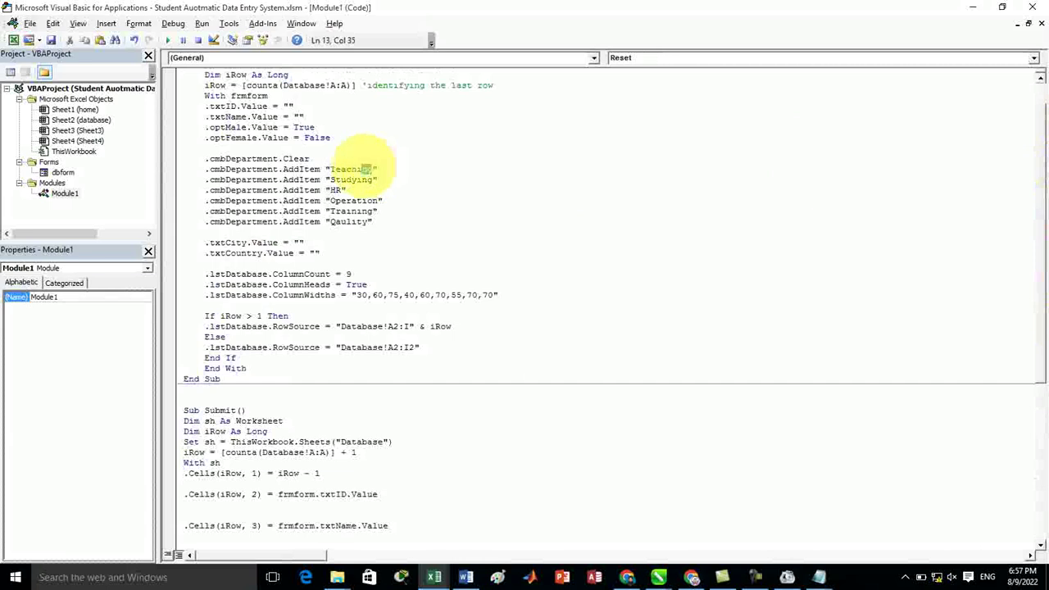
text(First Year)
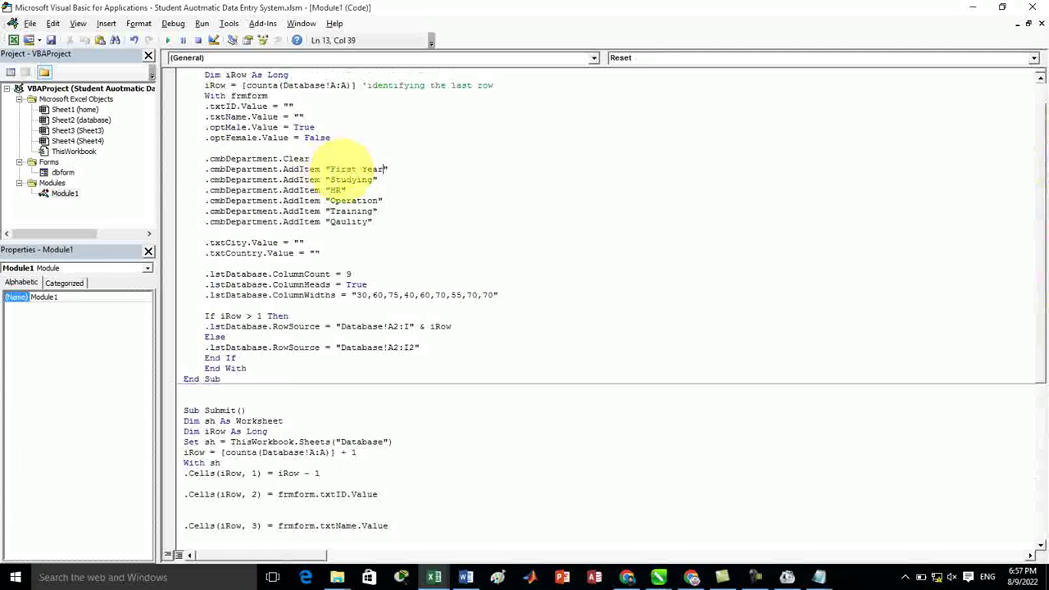
double_click(350, 180)
text(Second Year)
double_click(338, 190)
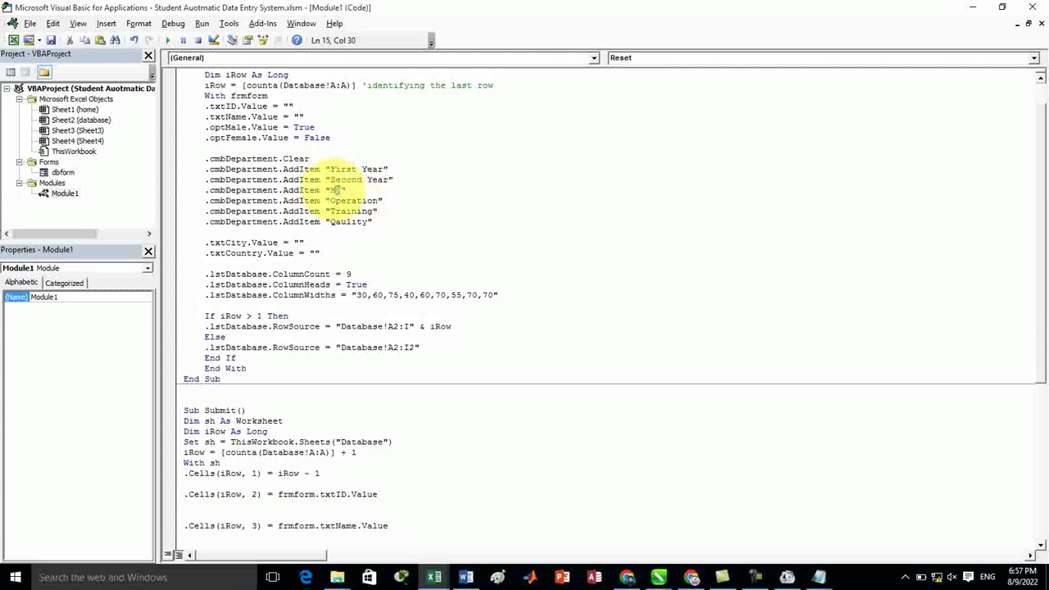
key(BackSpace)
text(Third Year)
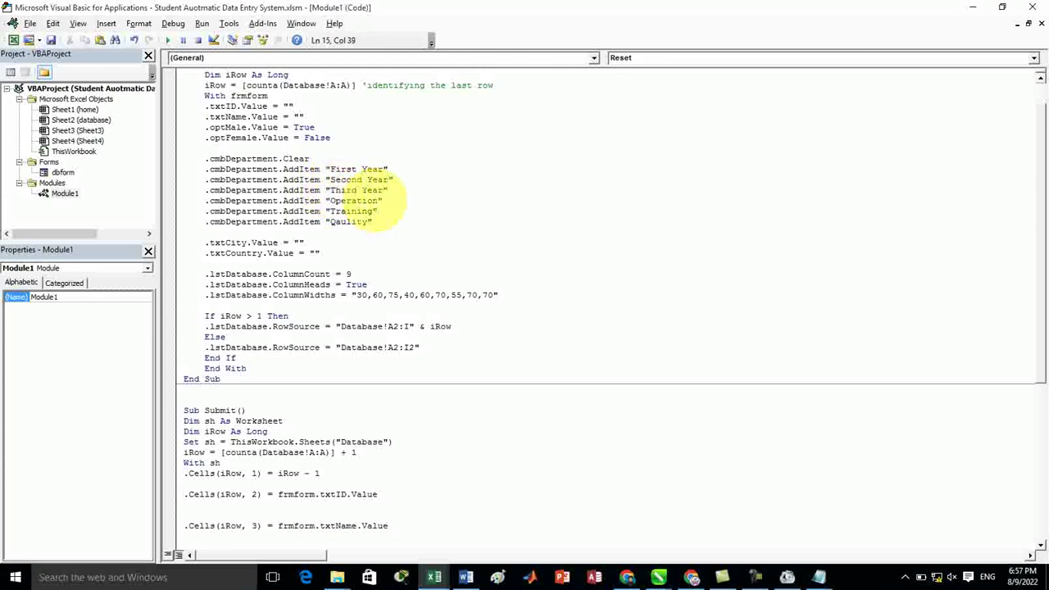
double_click(353, 200)
text(Foruth )
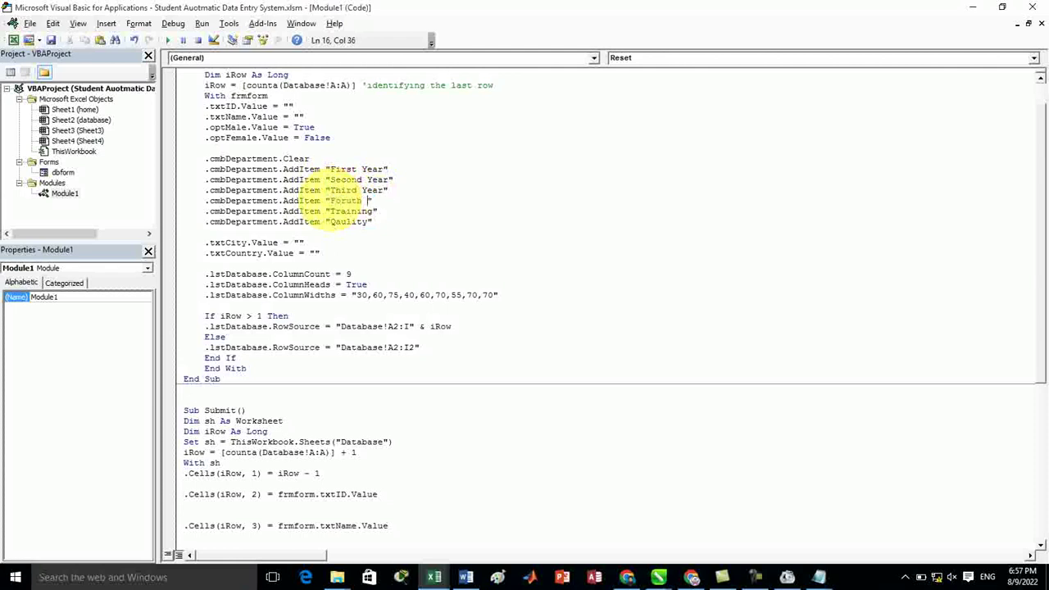
text(Year)
- Delete the Training and Qaulity AddItem lines
drag(374, 222, 205, 211)
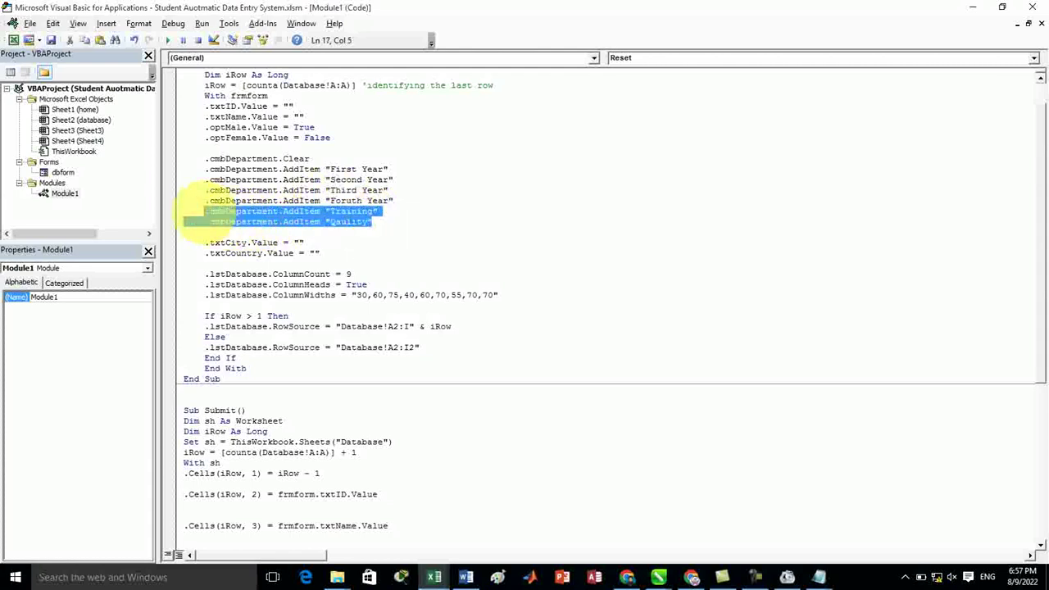
key(Delete)
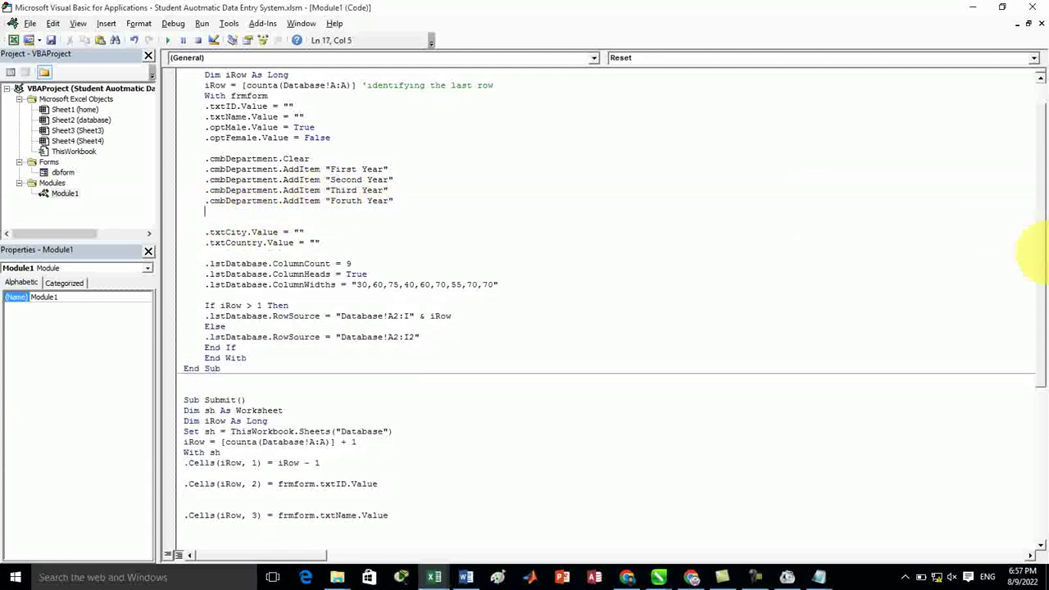
scroll(1034, 140, up, 1)
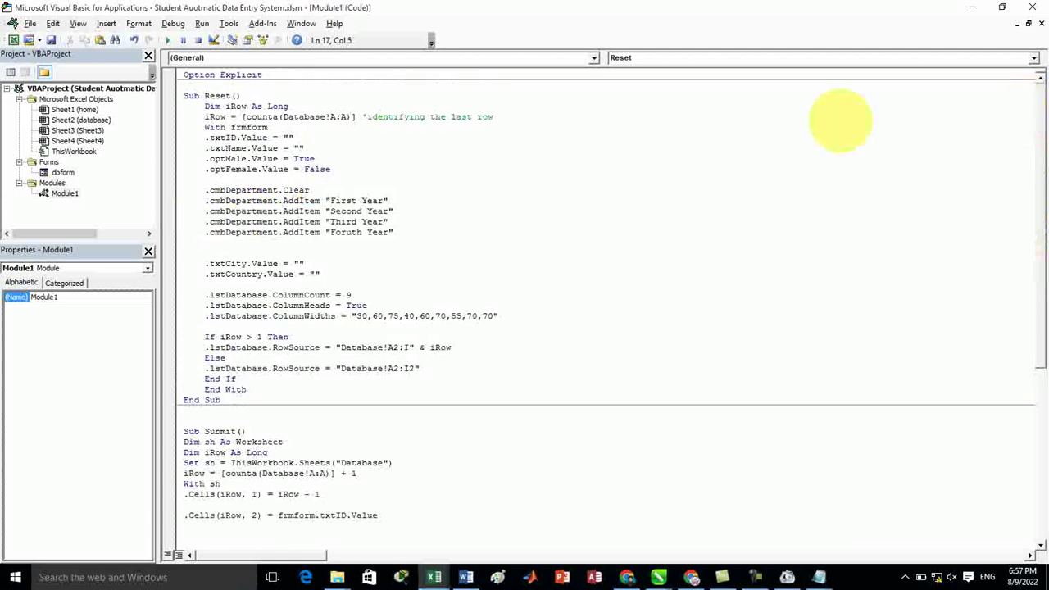
drag(240, 96, 187, 96)
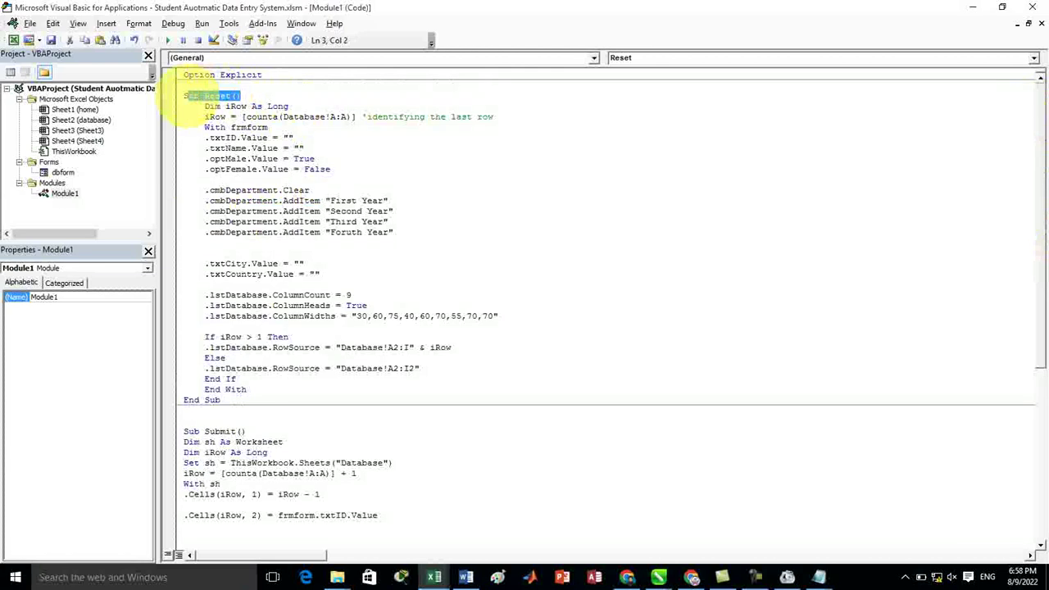
click(188, 96)
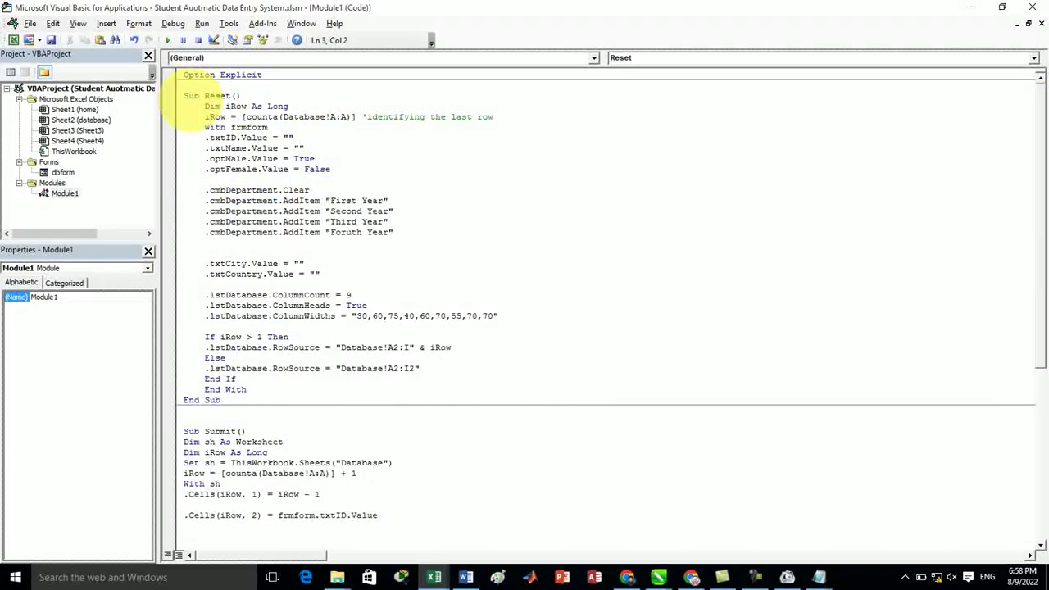
double_click(195, 96)
drag(240, 95, 204, 96)
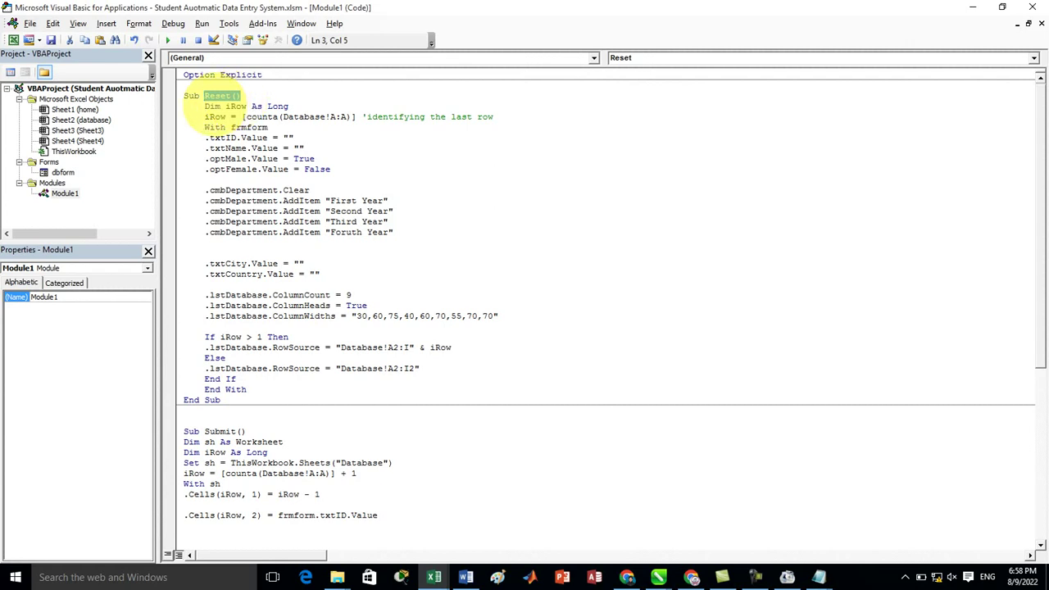
click(214, 106)
mouse_move(226, 107)
mouse_down()
mouse_move(246, 106)
mouse_move(225, 106)
mouse_up()
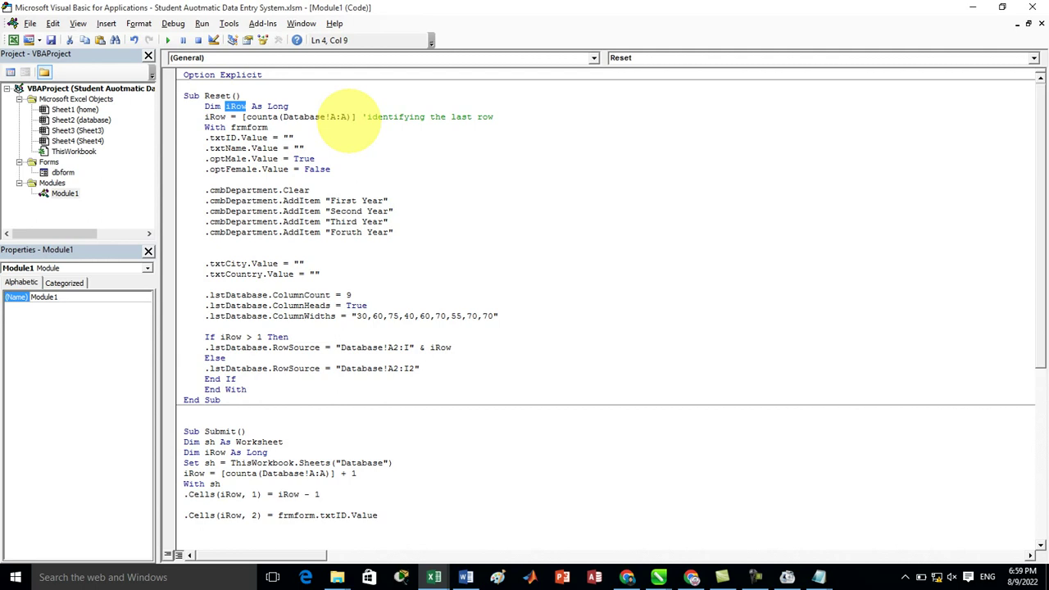
click(434, 575)
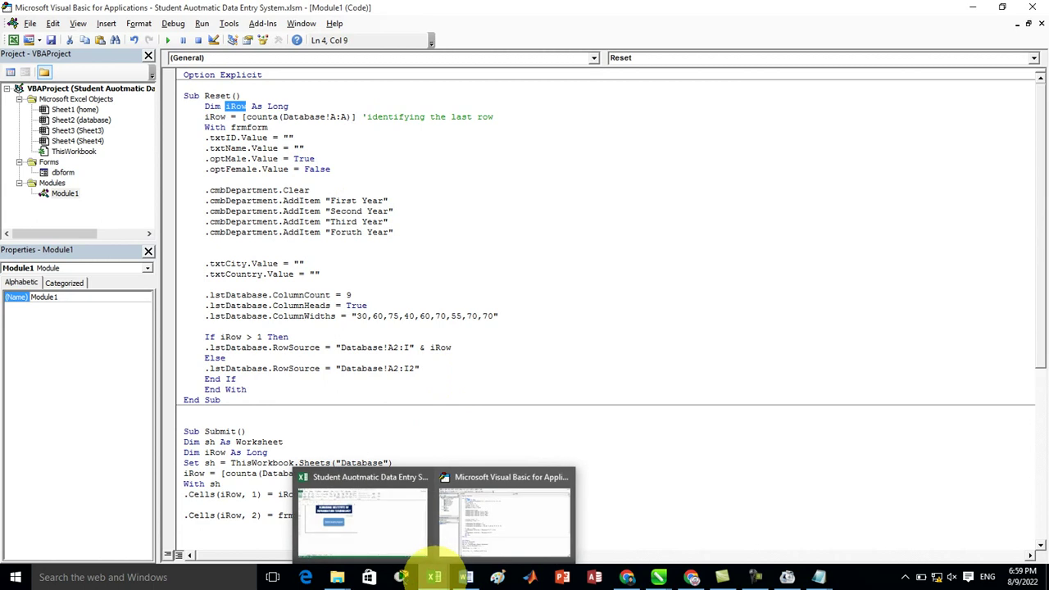
- Check the Excel database sheet's header row and cell A2, then return to the VBA code
click(370, 524)
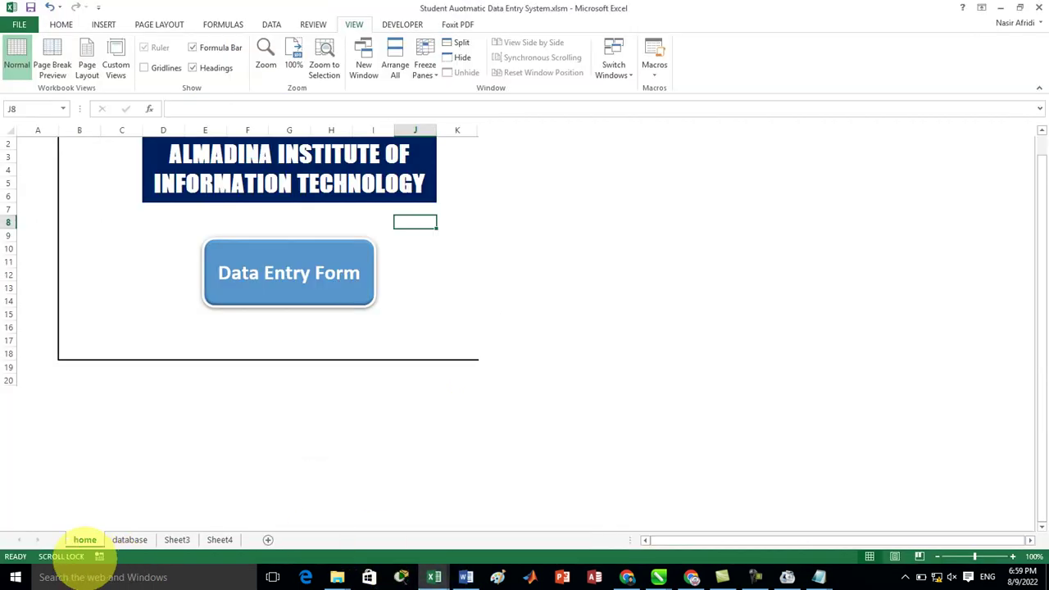
click(128, 540)
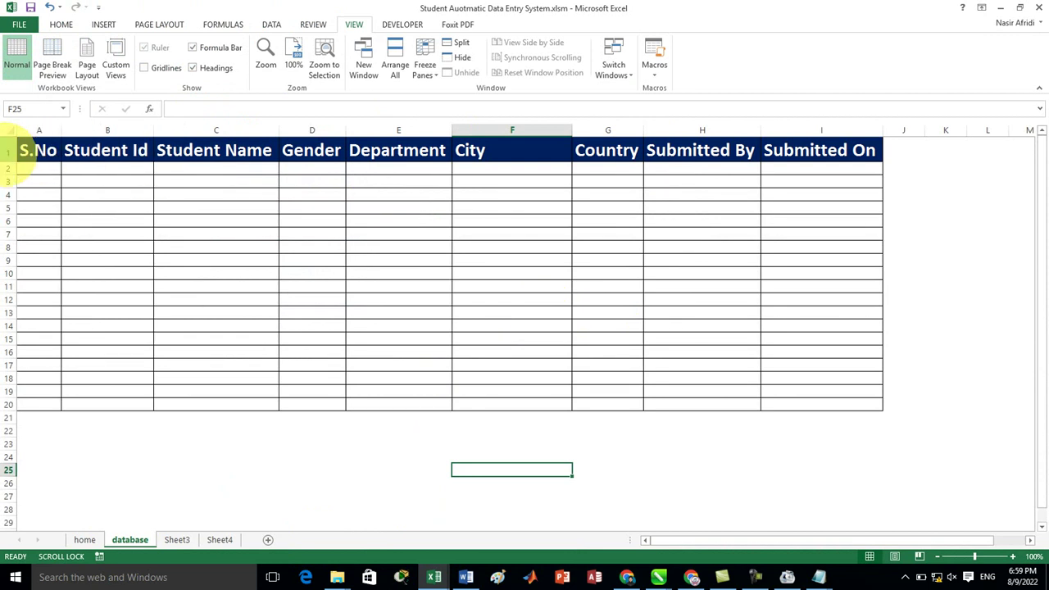
click(8, 152)
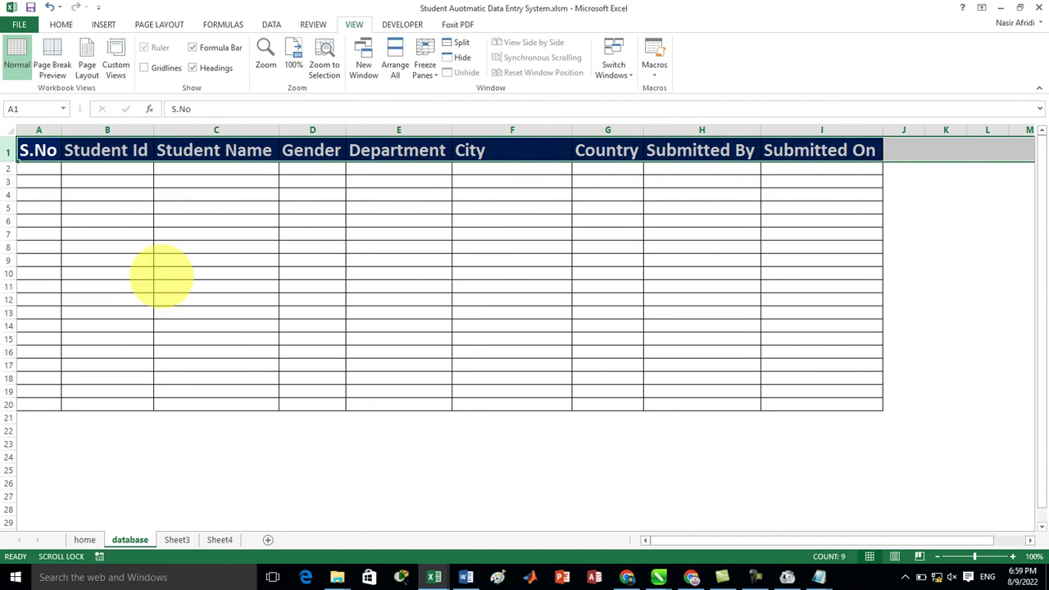
click(37, 170)
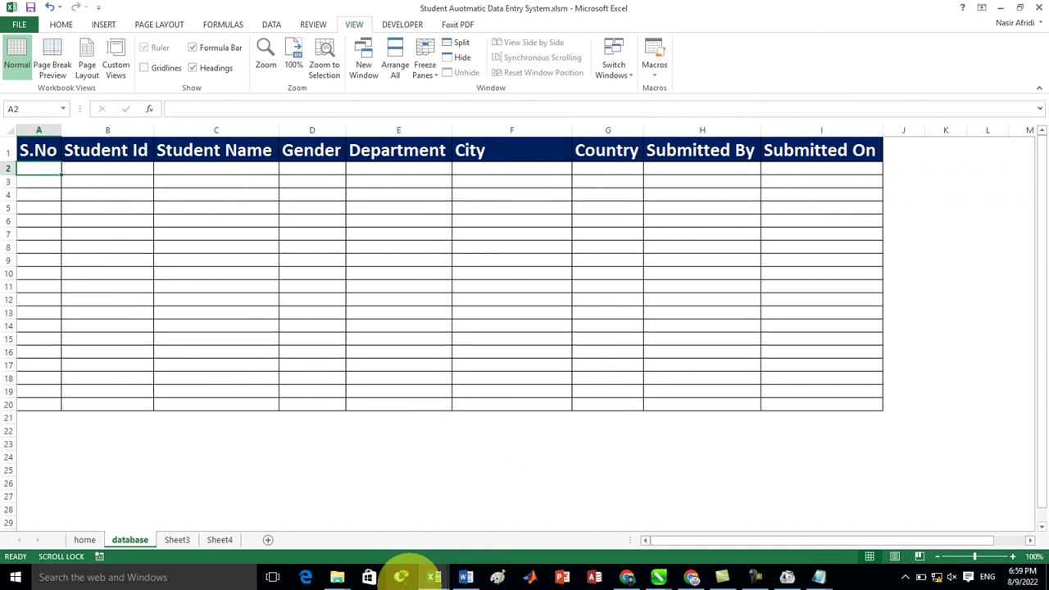
click(487, 524)
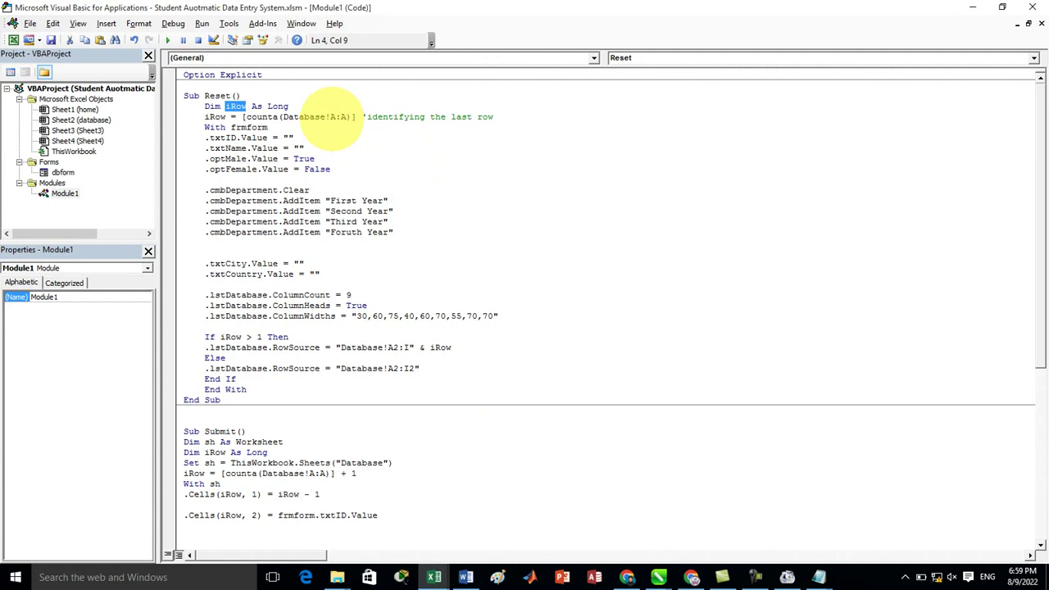
- Change 'With frmform' to 'With dbform' in the Reset routine
click(216, 116)
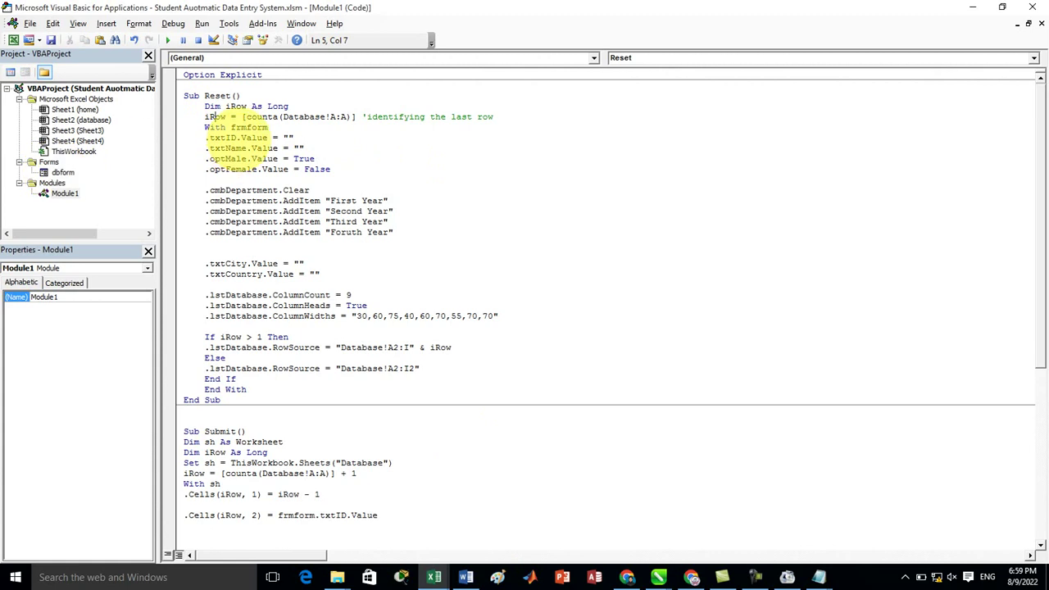
drag(246, 128, 231, 128)
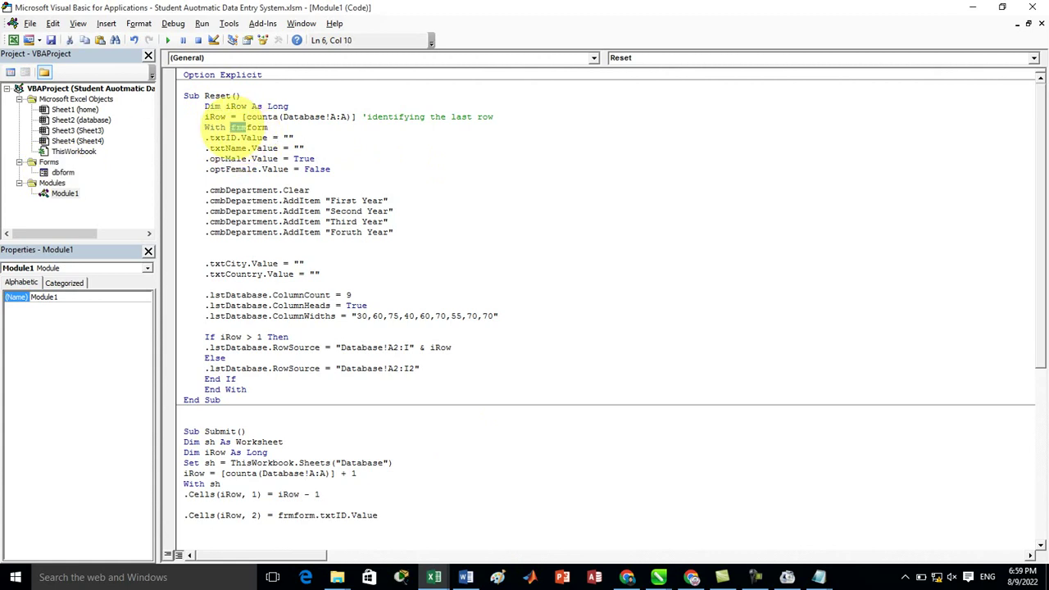
text(db)
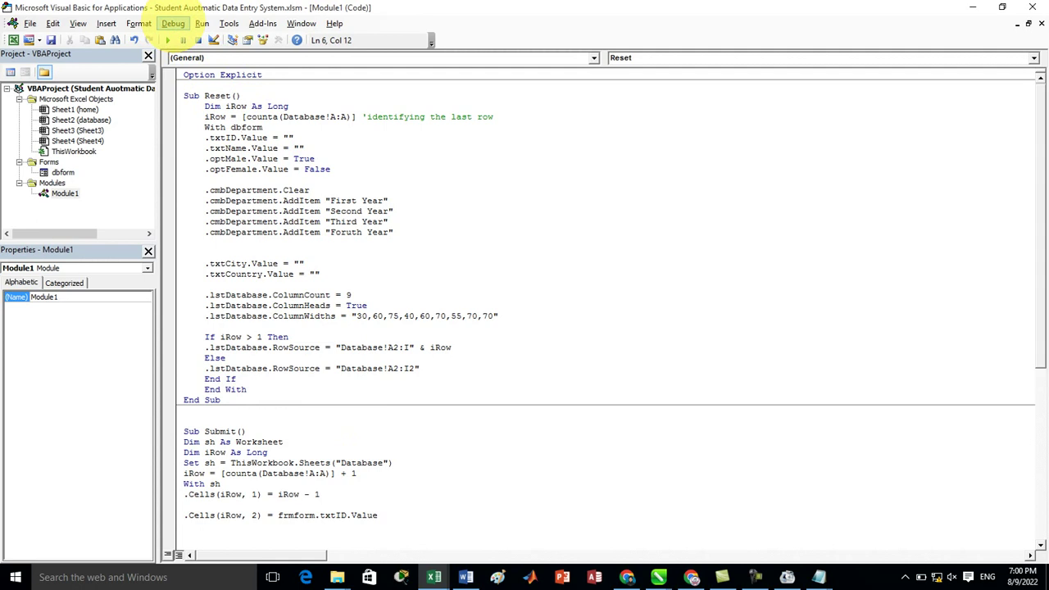
- Compile VBAProject and dismiss the 'Variable not defined' error at frmform
click(170, 23)
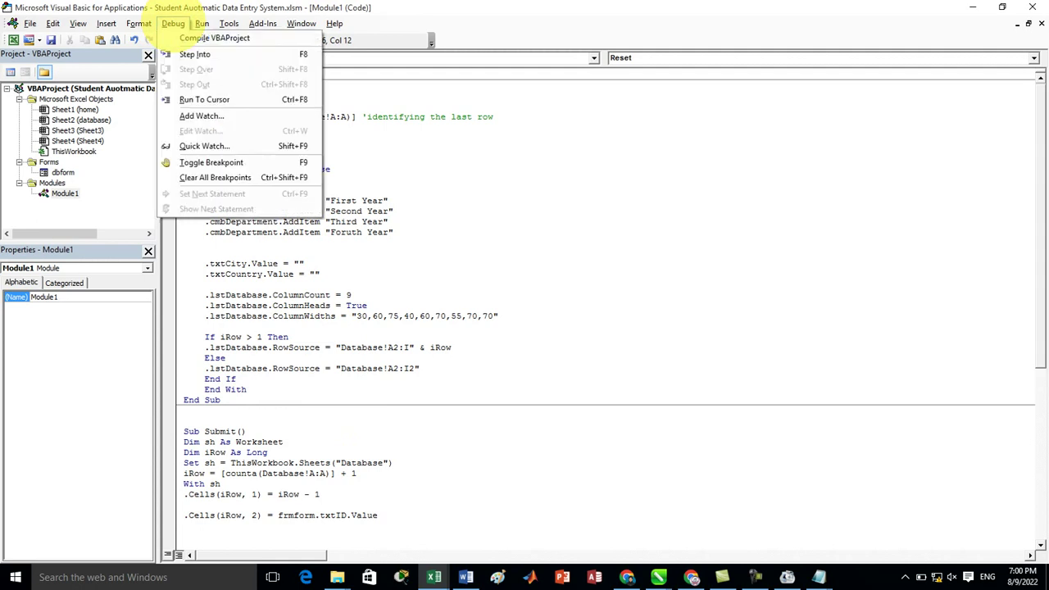
click(217, 37)
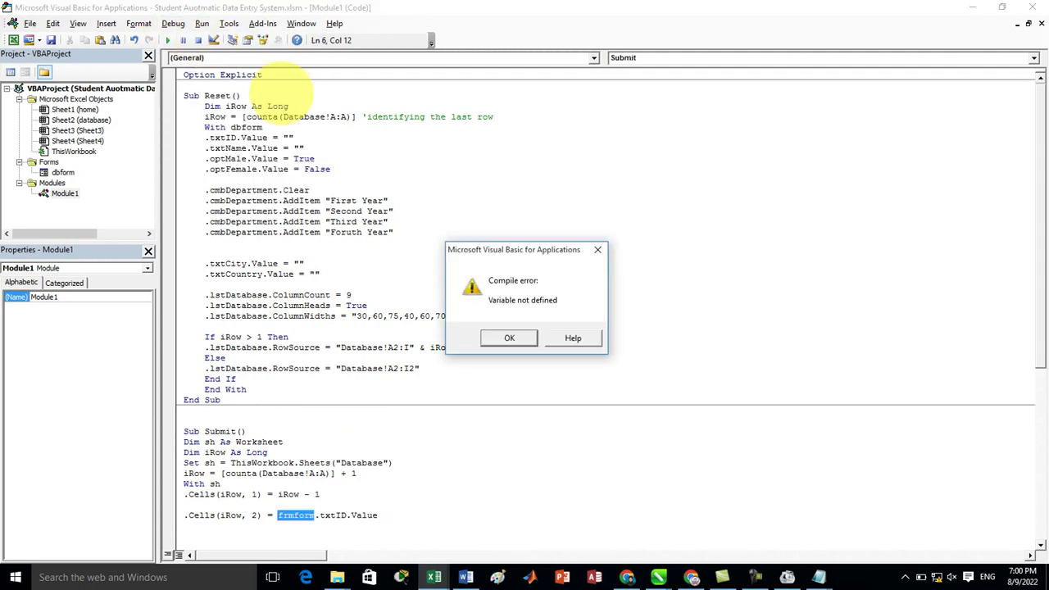
click(509, 337)
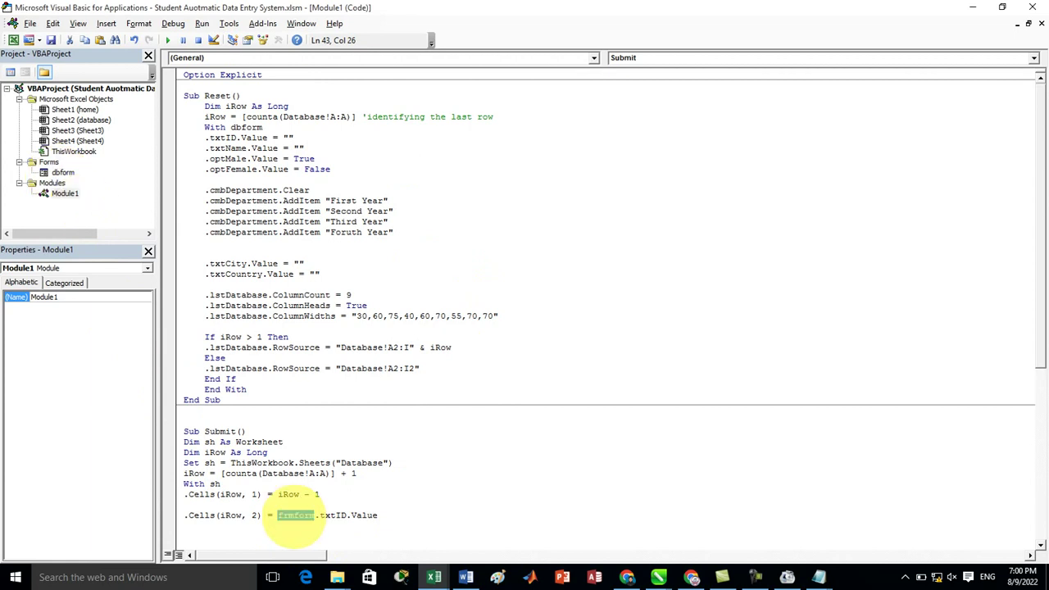
- Replace frmform with dbform on the first Submit .Cells lines, including the gender line
click(290, 516)
key(BackSpace)
key(BackSpace)
key(BackSpace)
text(db)
key(Down)
key(Down)
key(Down)
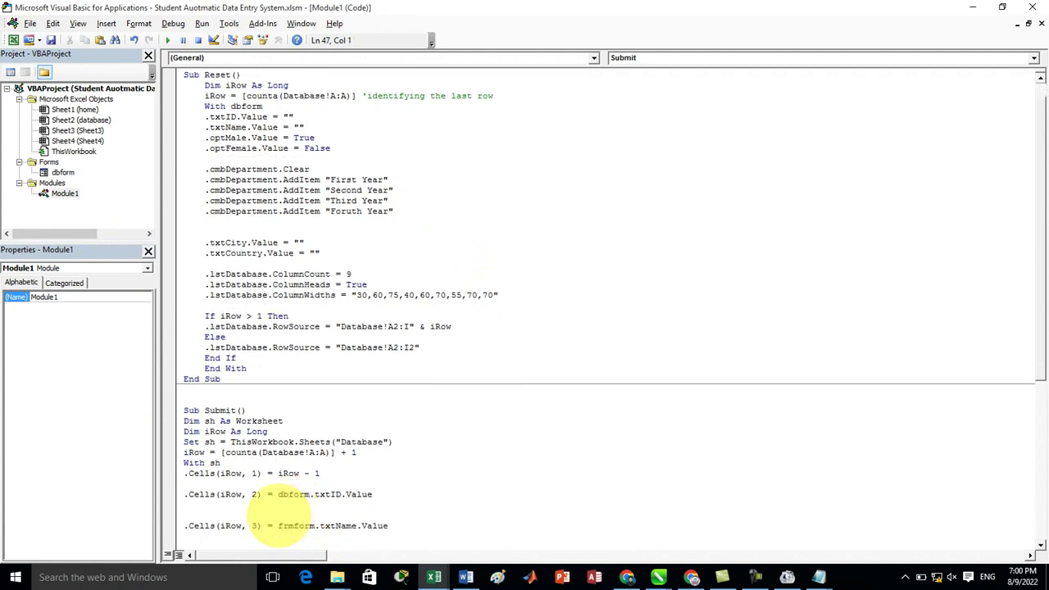
click(295, 525)
key(BackSpace)
key(BackSpace)
key(BackSpace)
text(db)
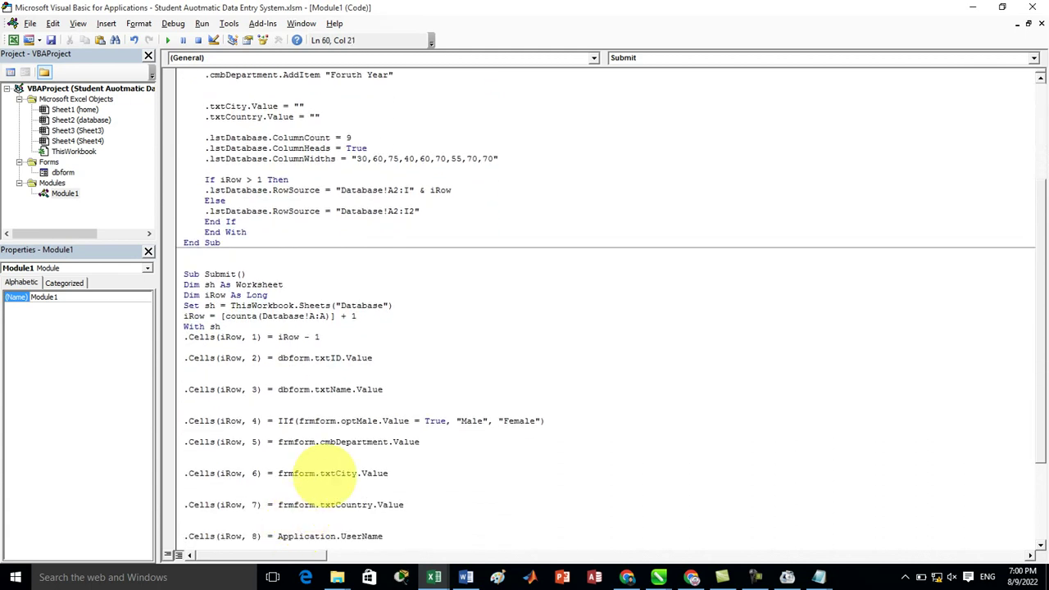
key(BackSpace)
key(BackSpace)
key(BackSpace)
text(db)
key(Down)
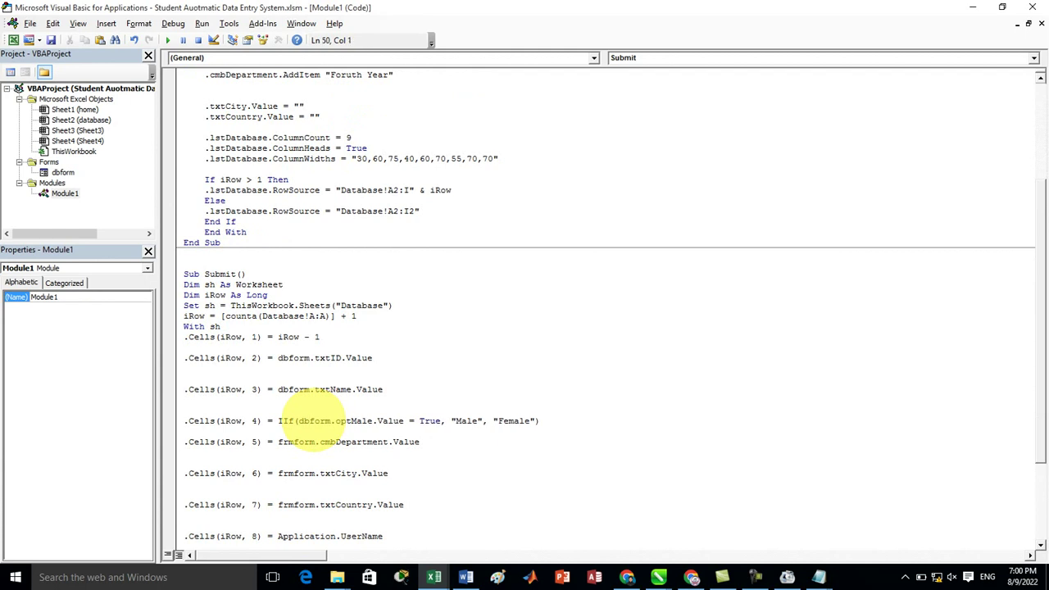
- Replace frmform with dbform on the department and city lines of Submit
click(294, 441)
key(BackSpace)
key(BackSpace)
key(BackSpace)
text(db)
click(294, 473)
key(BackSpace)
key(BackSpace)
key(BackSpace)
text(db)
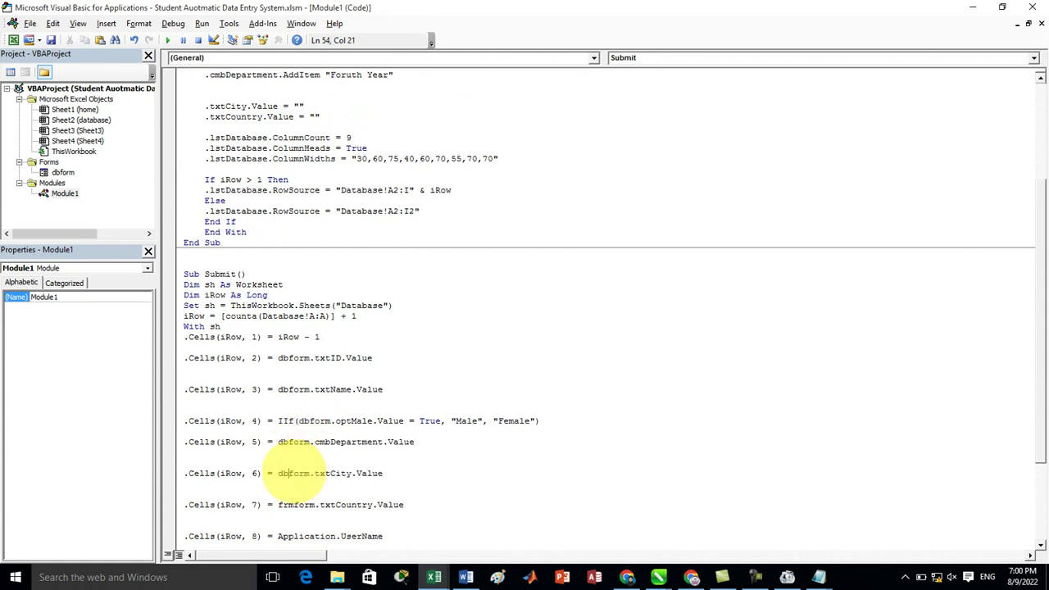
key(BackSpace)
key(BackSpace)
key(BackSpace)
text(db)
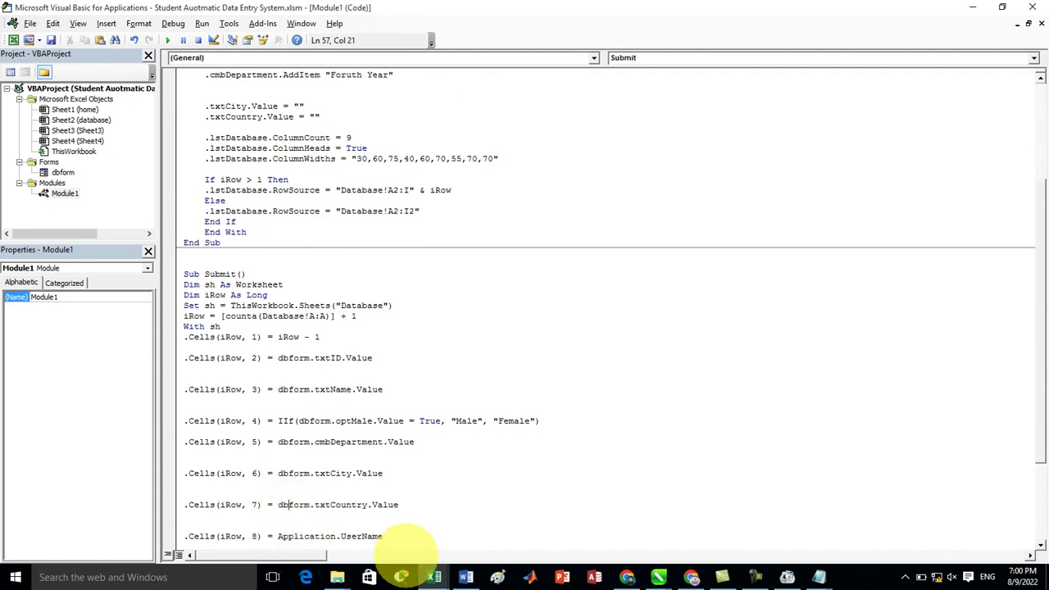
- Change frmform.Show to dbform.Show in show_Form, then check the Debug menu
scroll(1033, 322, down, 1)
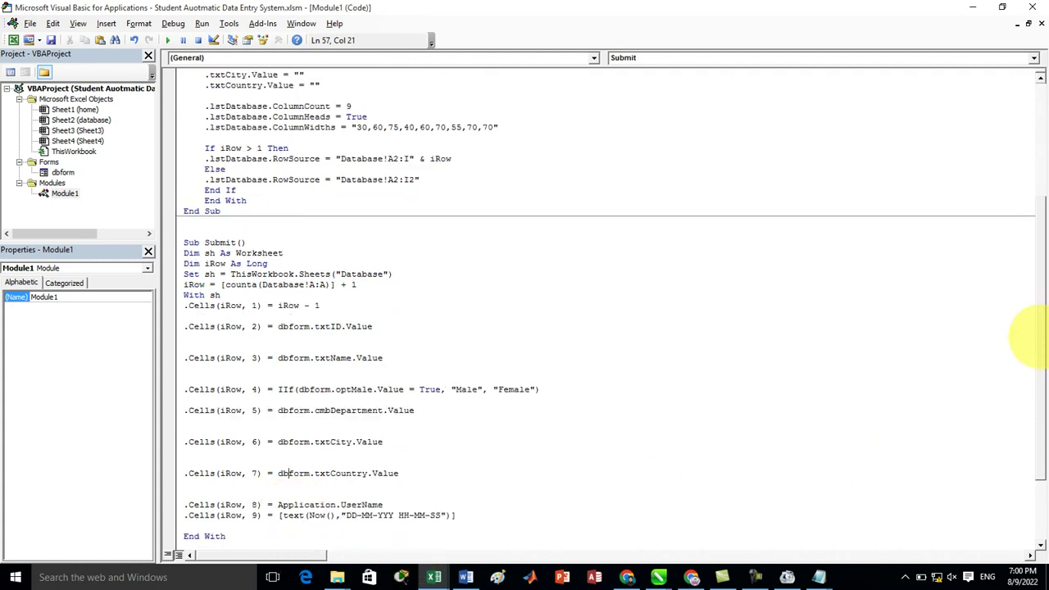
scroll(1037, 265, down, 1)
scroll(1034, 363, down, 1)
scroll(1034, 311, down, 1)
scroll(1034, 419, up, 6)
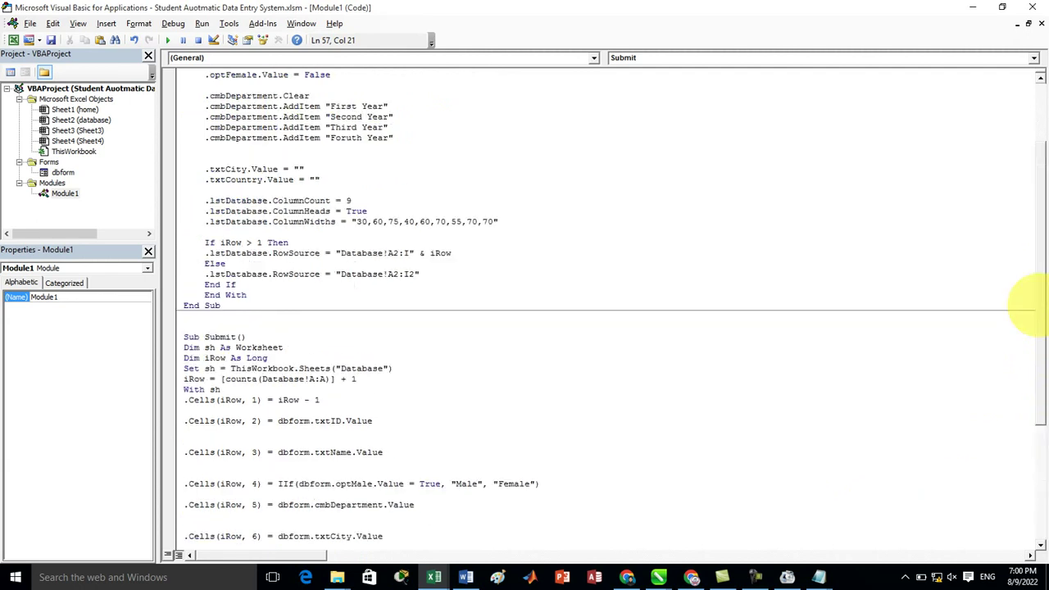
scroll(1029, 304, up, 2)
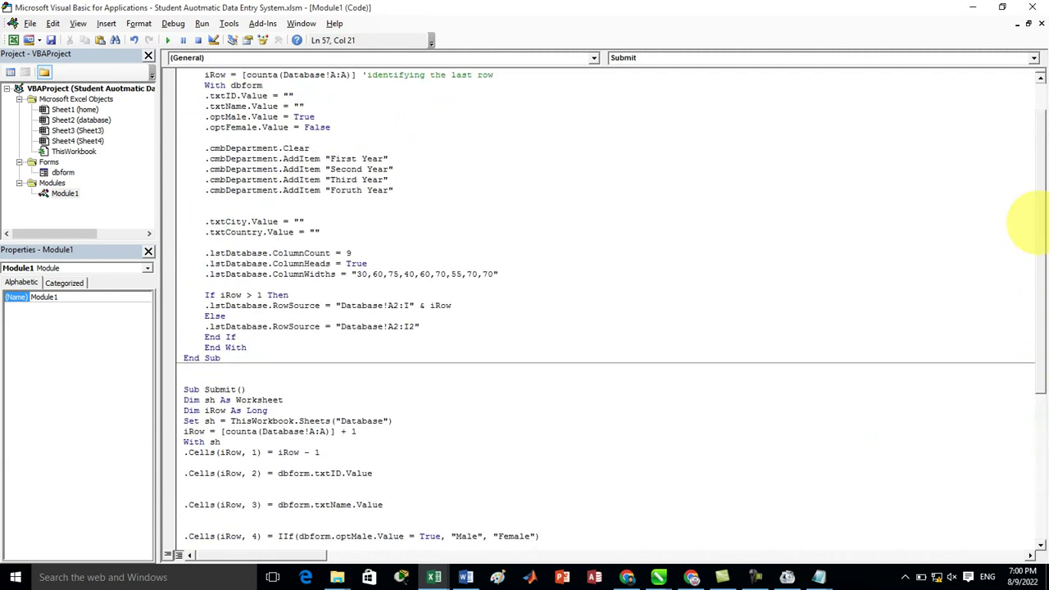
scroll(1032, 270, down, 5)
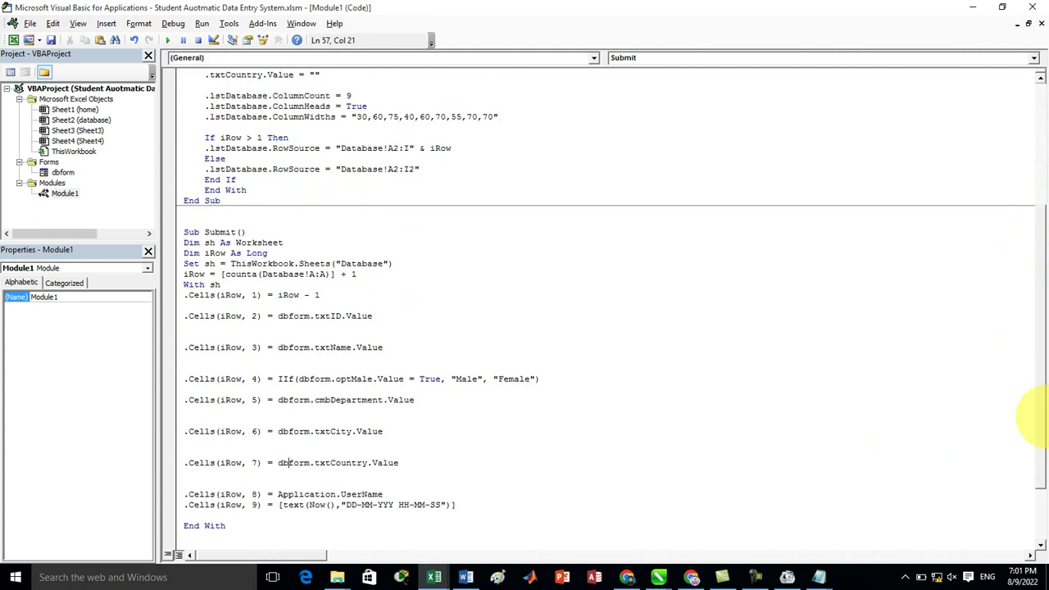
scroll(1032, 450, down, 3)
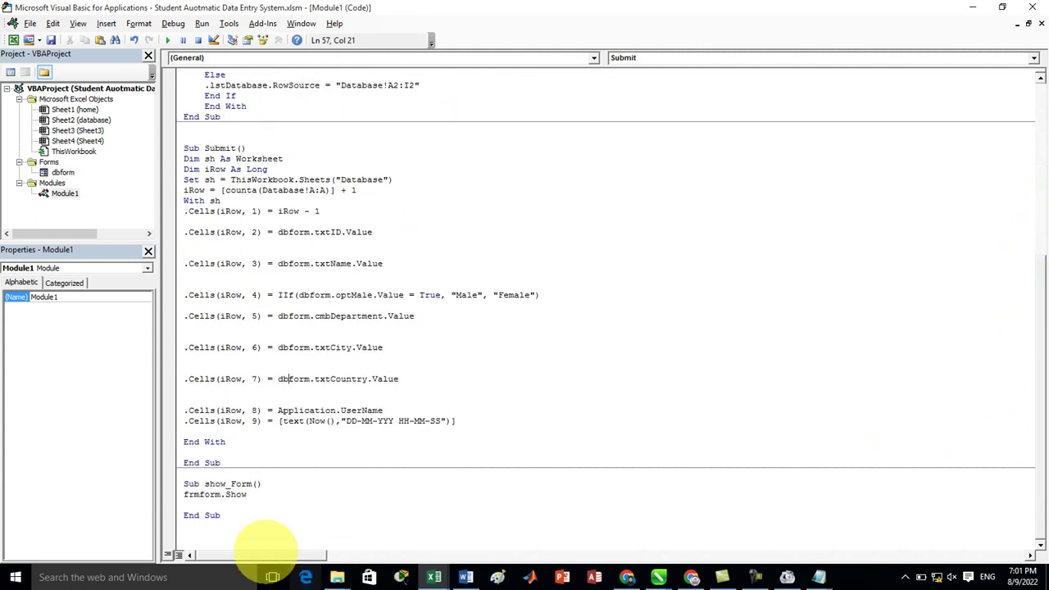
click(195, 494)
key(BackSpace)
key(BackSpace)
text(dbf)
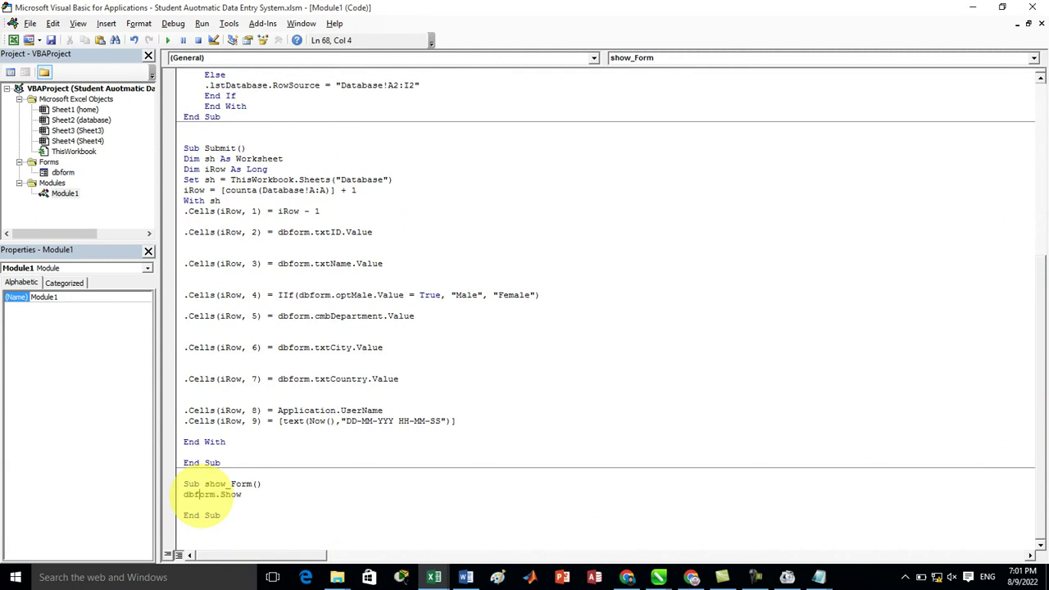
click(173, 23)
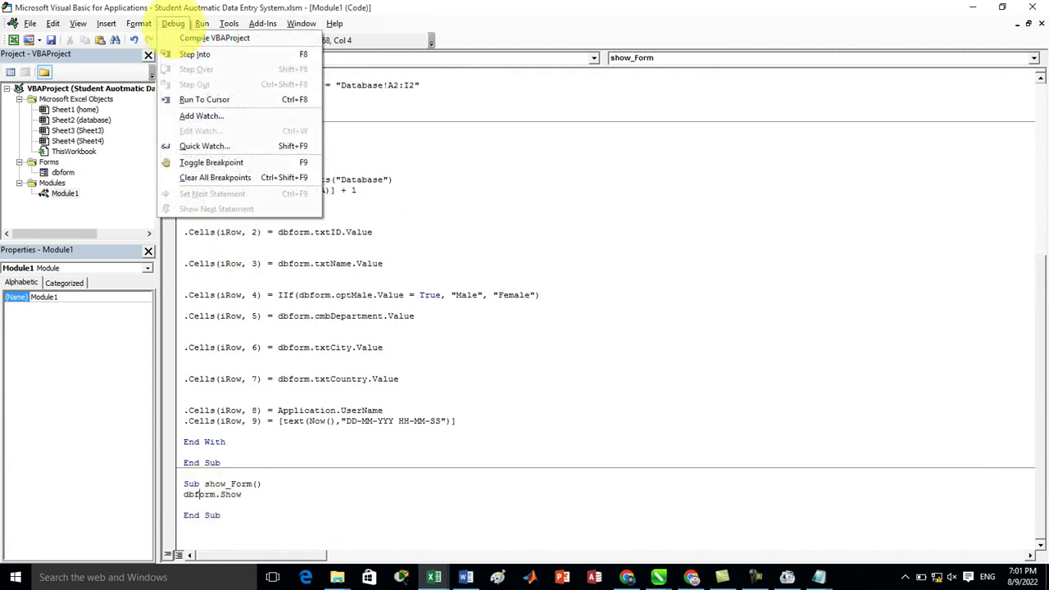
click(209, 38)
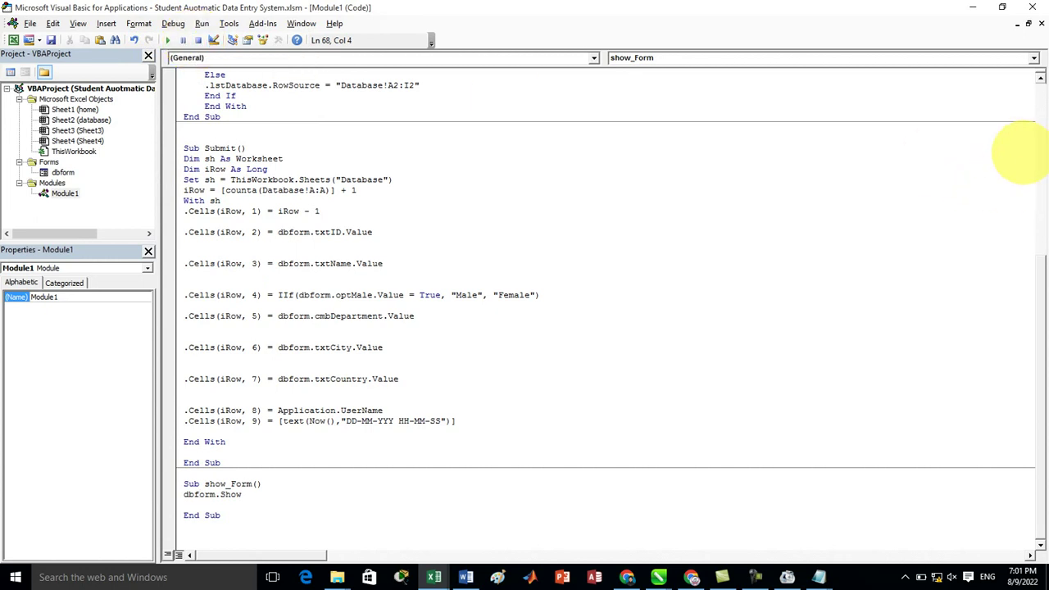
scroll(1036, 135, up, 9)
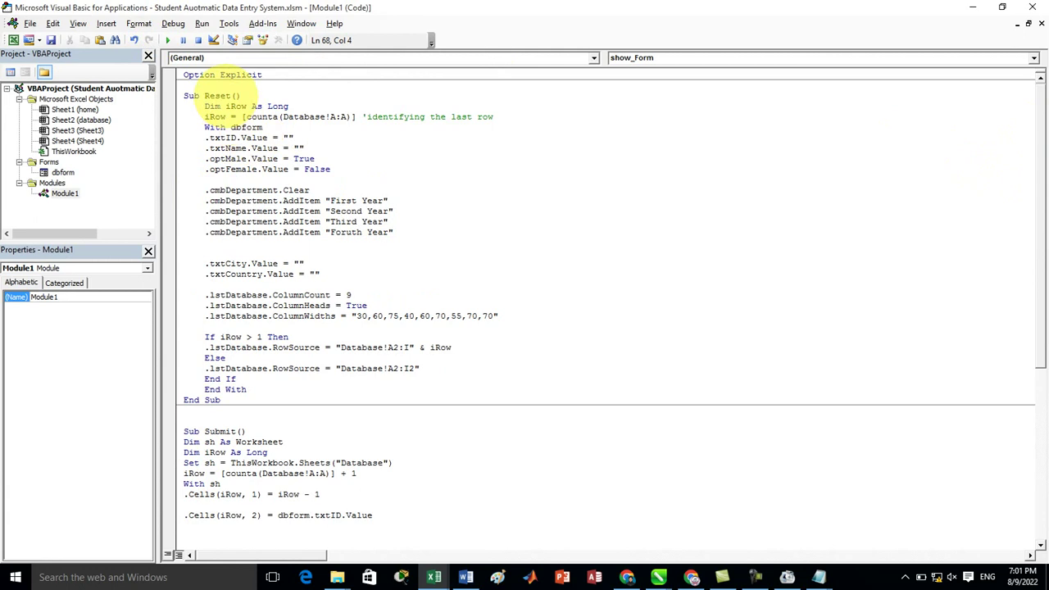
drag(201, 127, 262, 127)
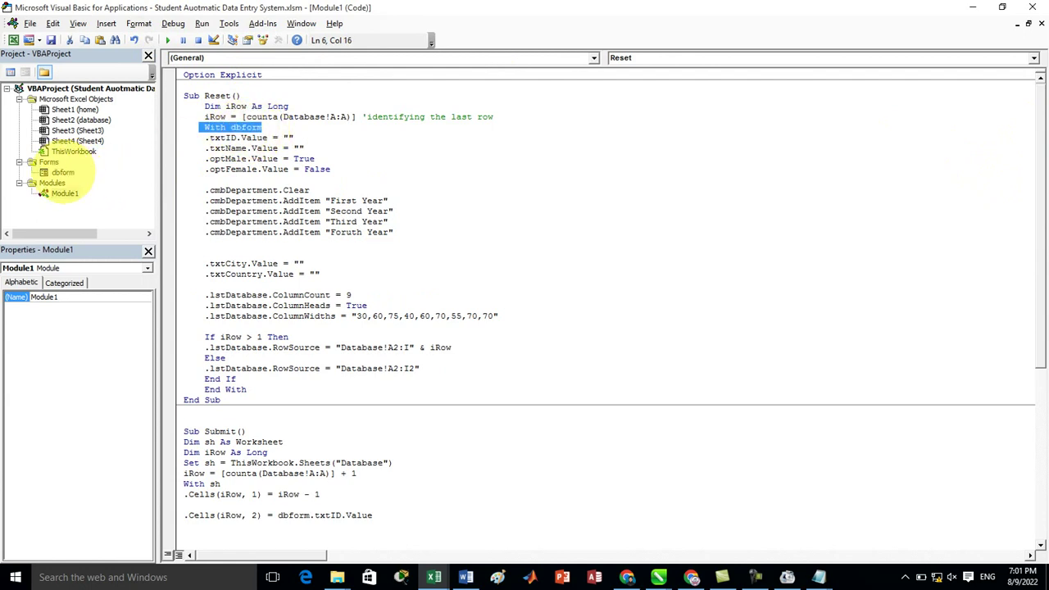
double_click(63, 172)
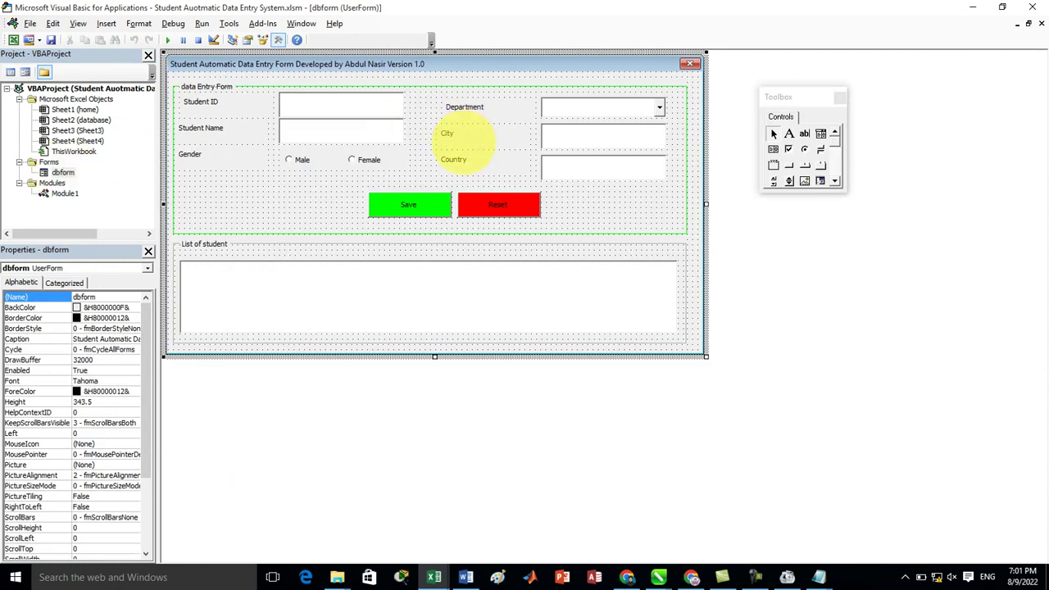
double_click(65, 192)
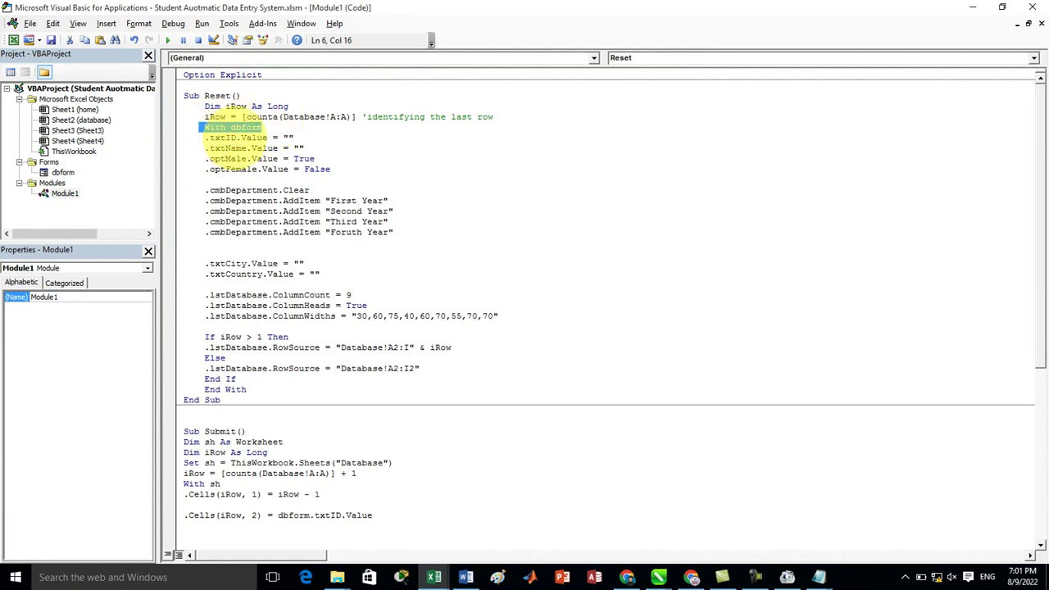
double_click(63, 172)
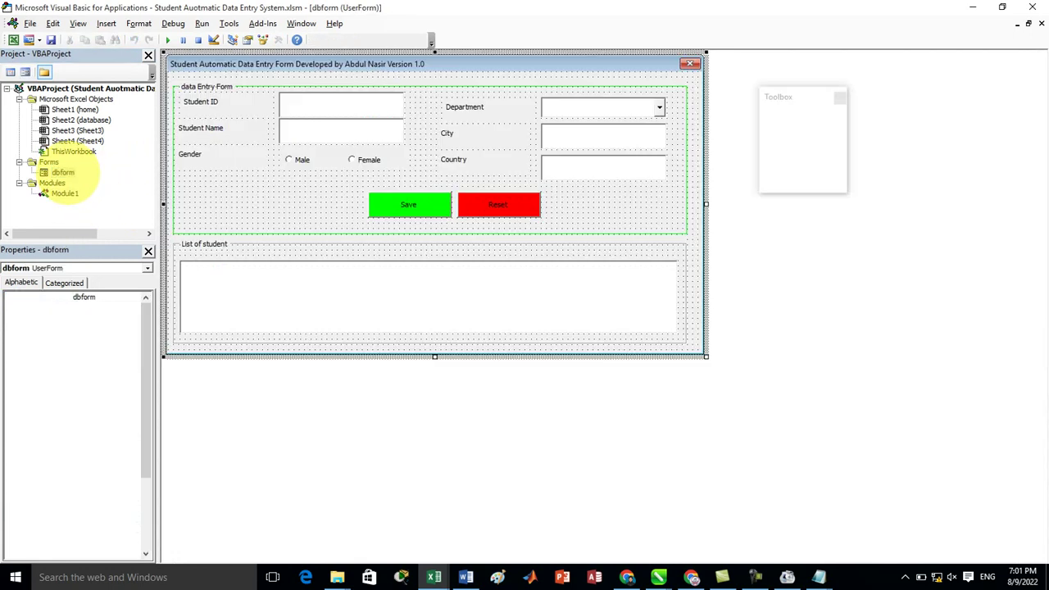
click(327, 102)
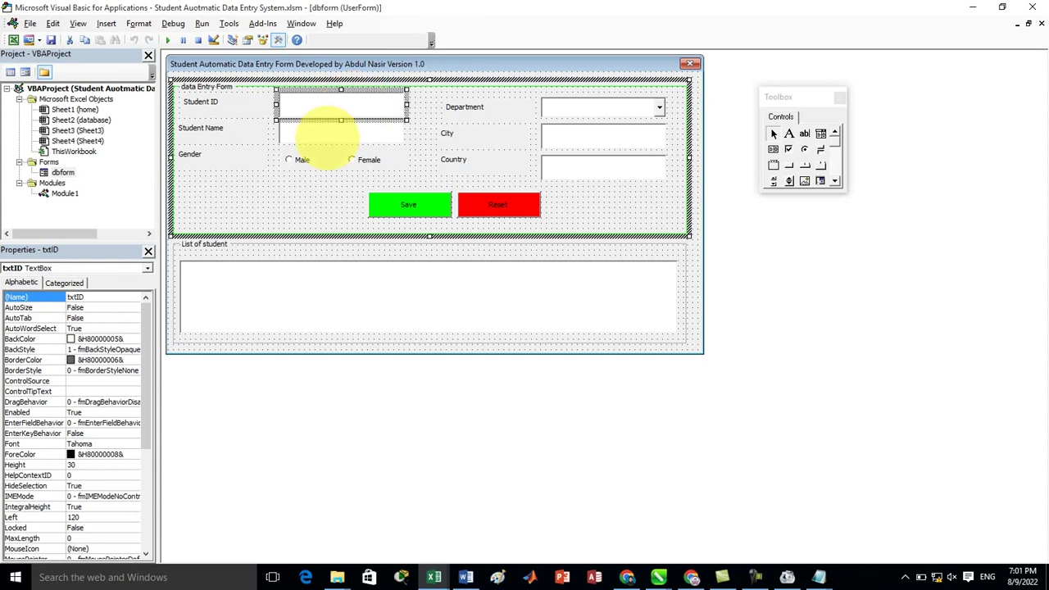
click(331, 131)
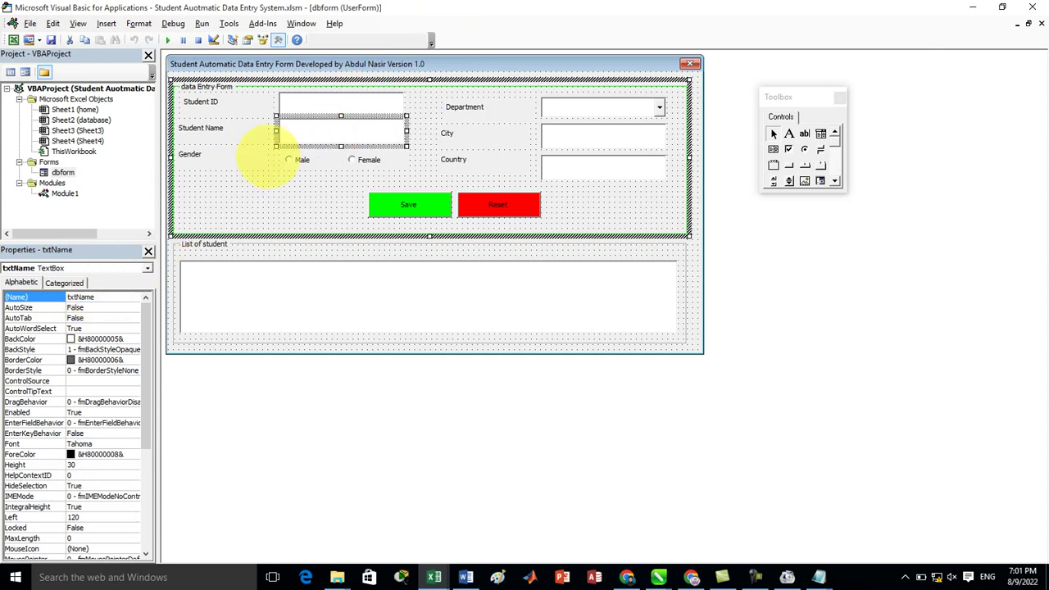
click(294, 161)
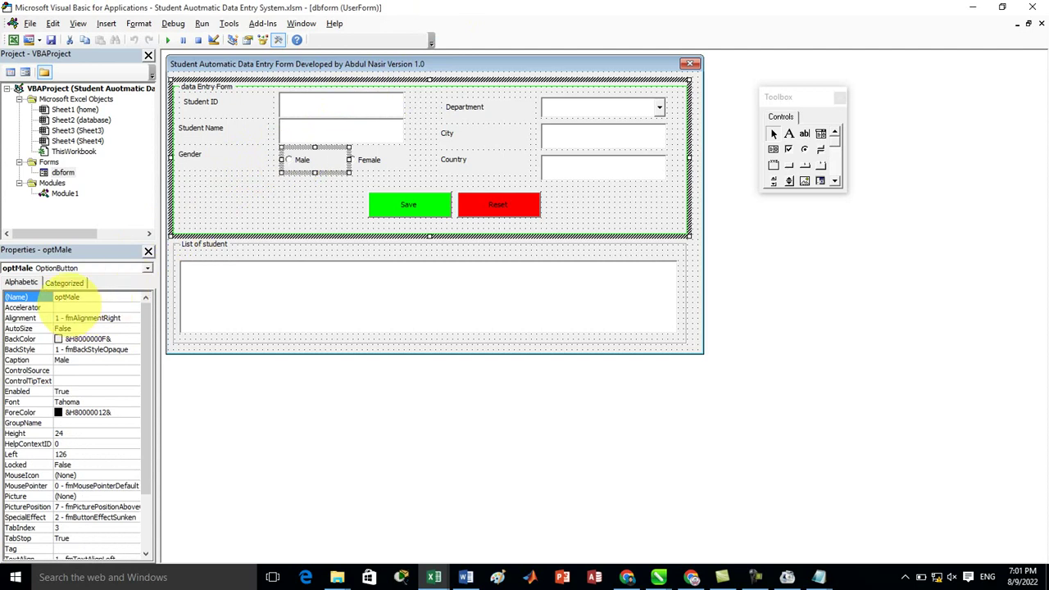
click(367, 158)
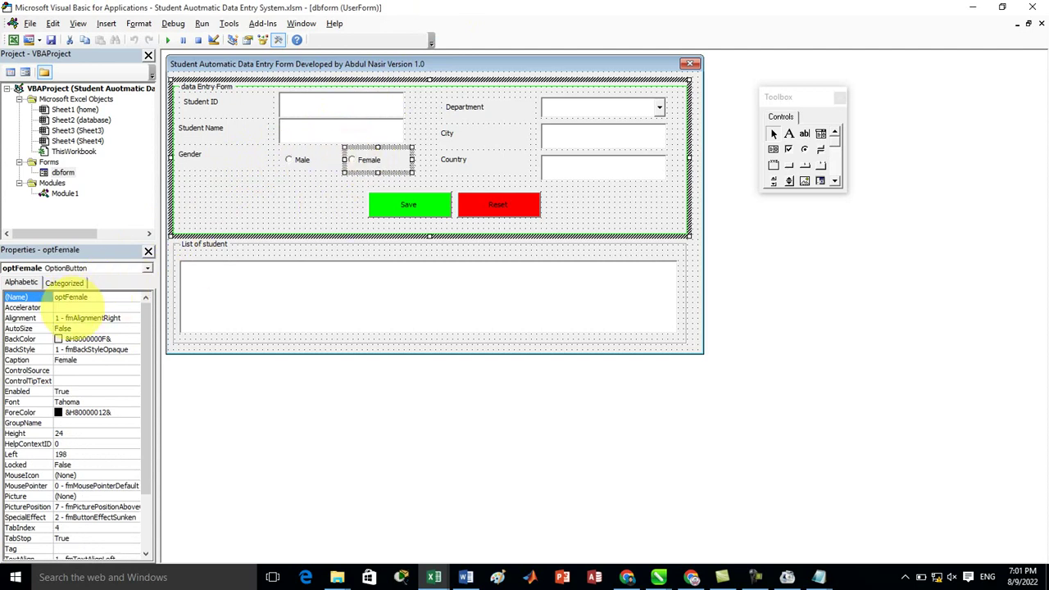
click(579, 112)
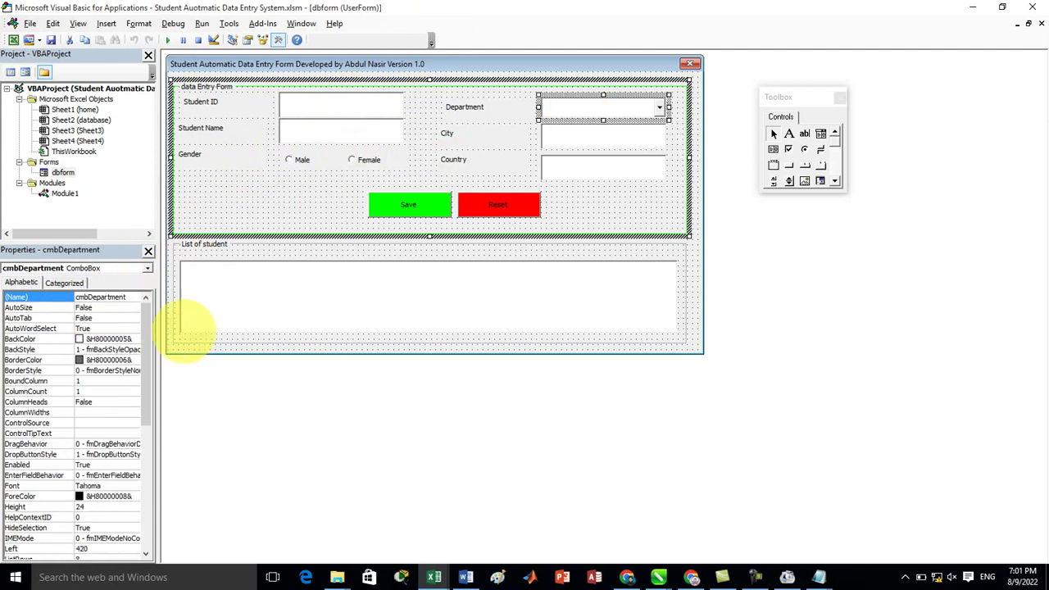
click(586, 138)
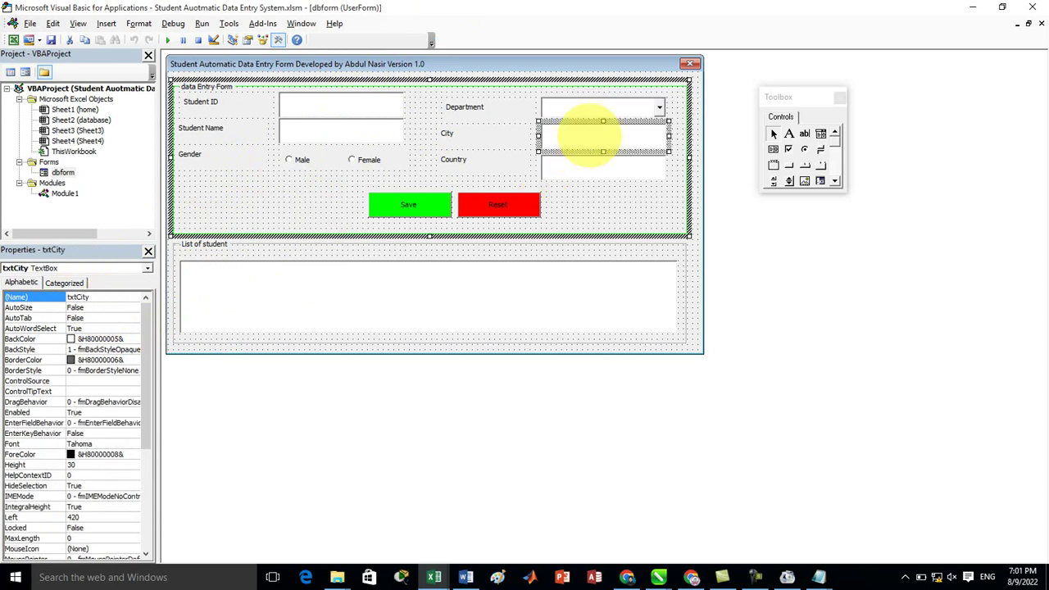
click(586, 167)
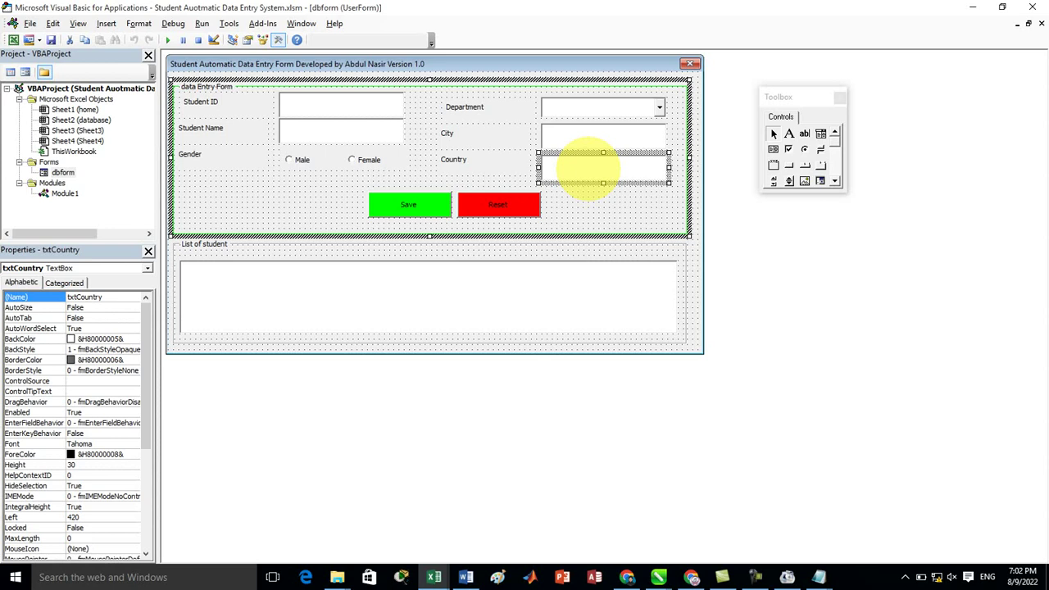
click(65, 193)
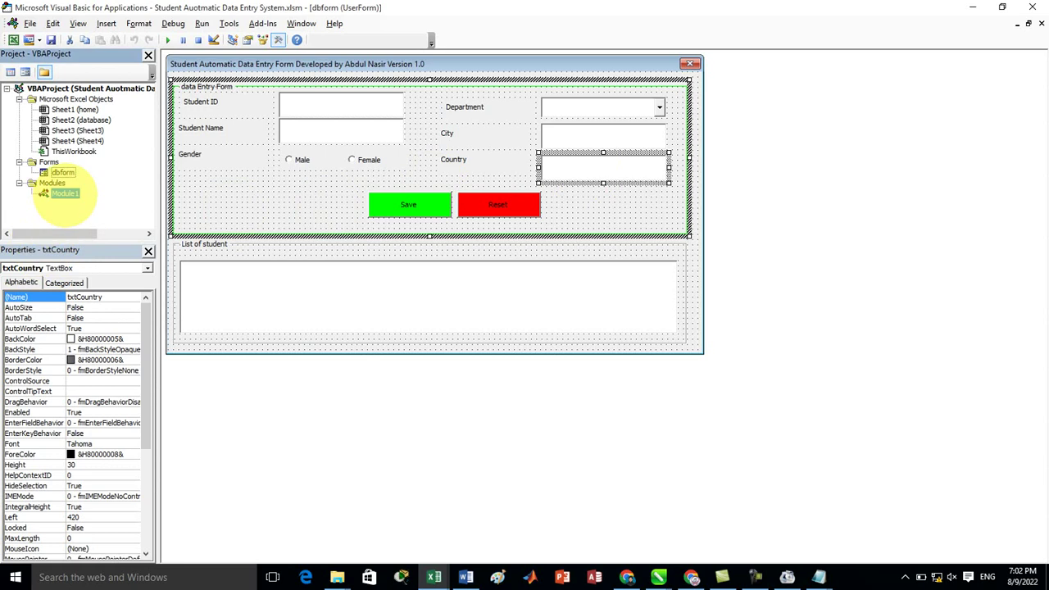
double_click(66, 193)
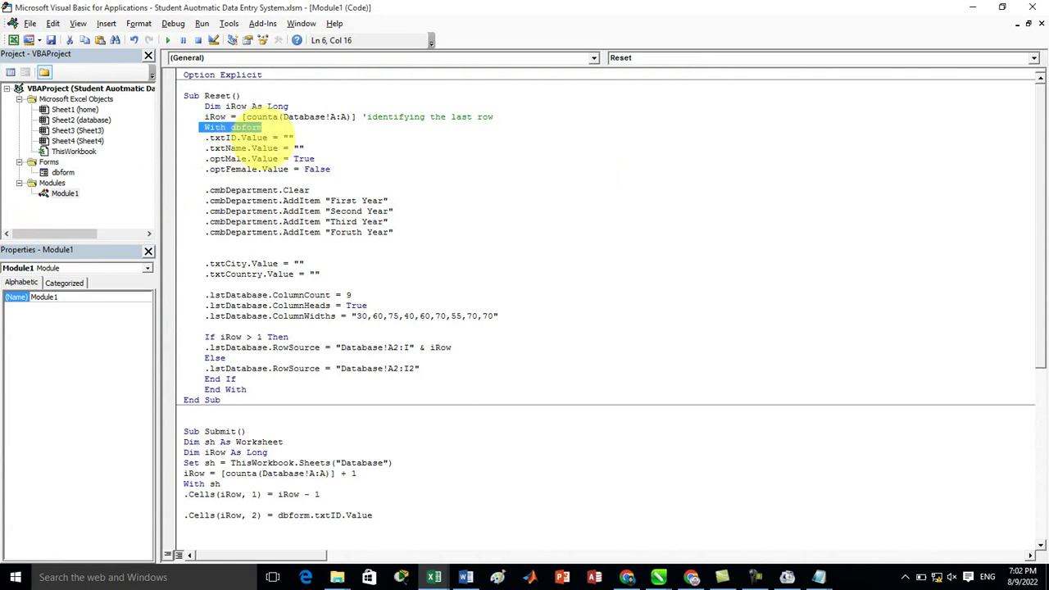
- Fix the last department AddItem in Sub Reset from 'Foruth Year' to 'Fourth Year'
click(289, 137)
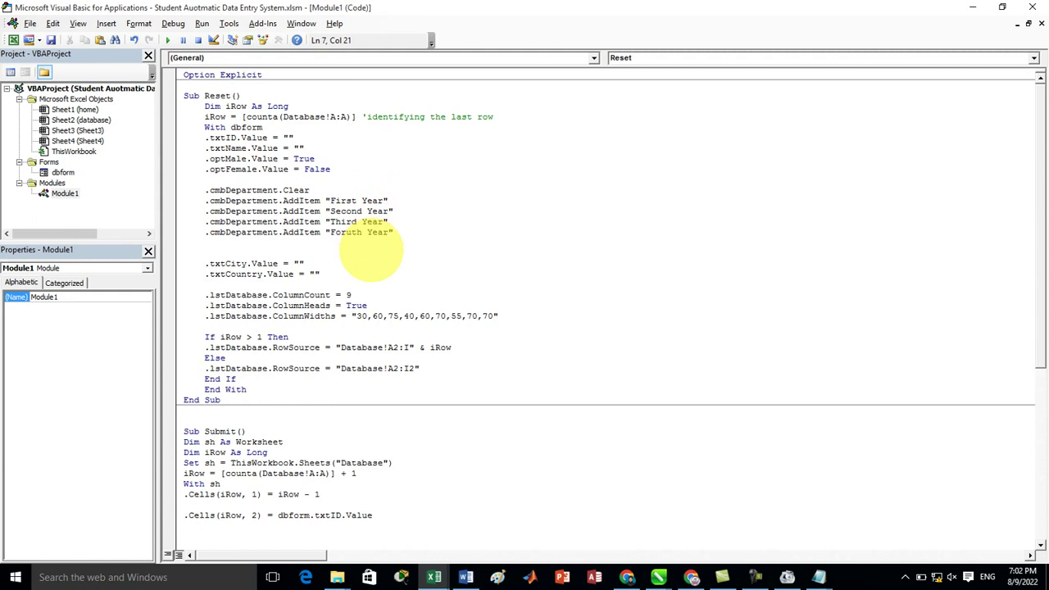
click(353, 232)
key(BackSpace)
key(BackSpace)
text(ur)
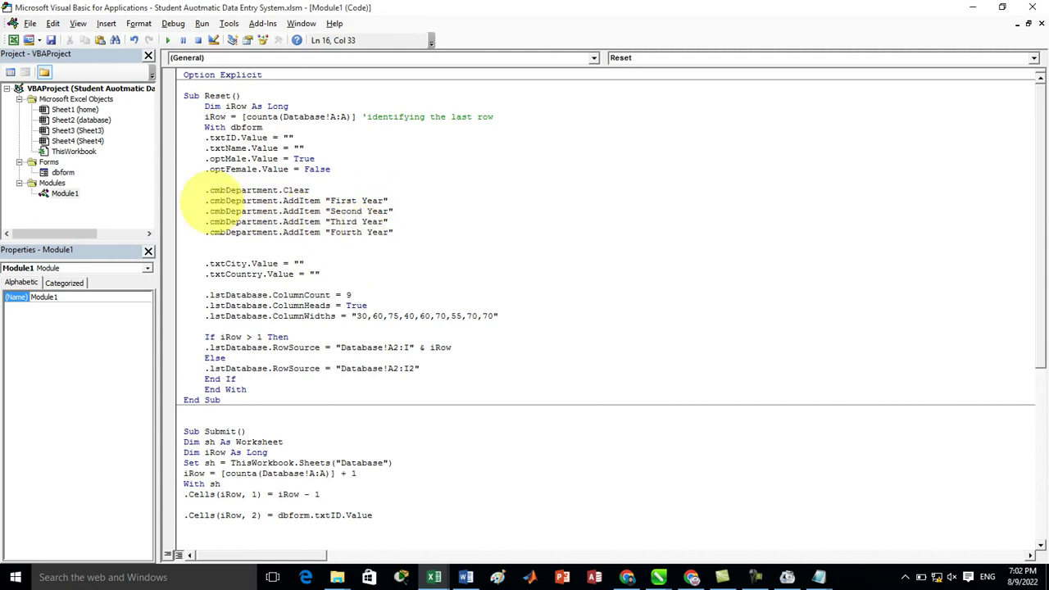
mouse_move(394, 232)
mouse_down()
mouse_move(293, 232)
mouse_move(206, 201)
mouse_up()
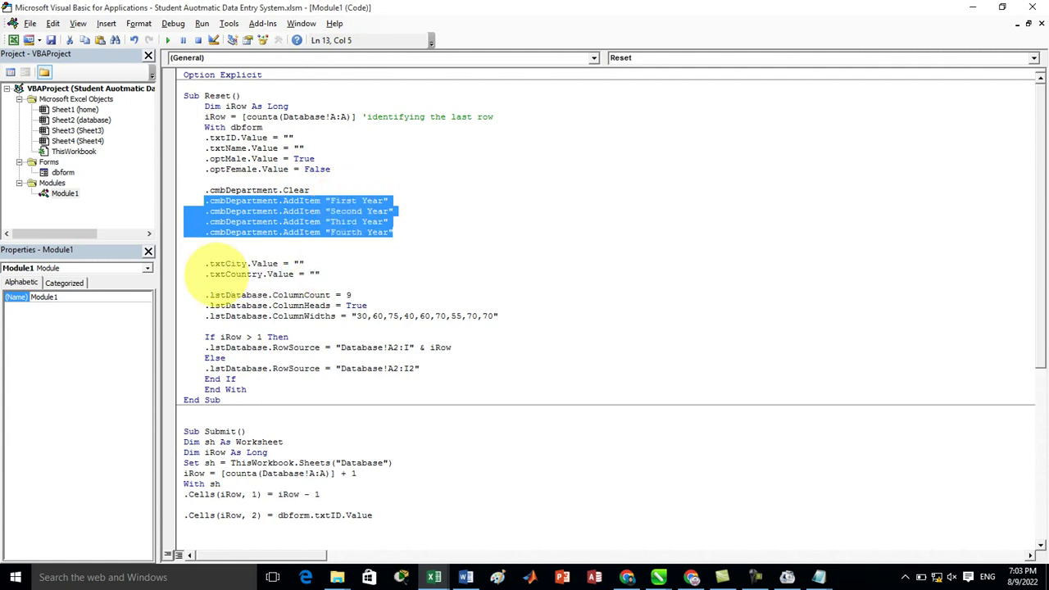
click(225, 263)
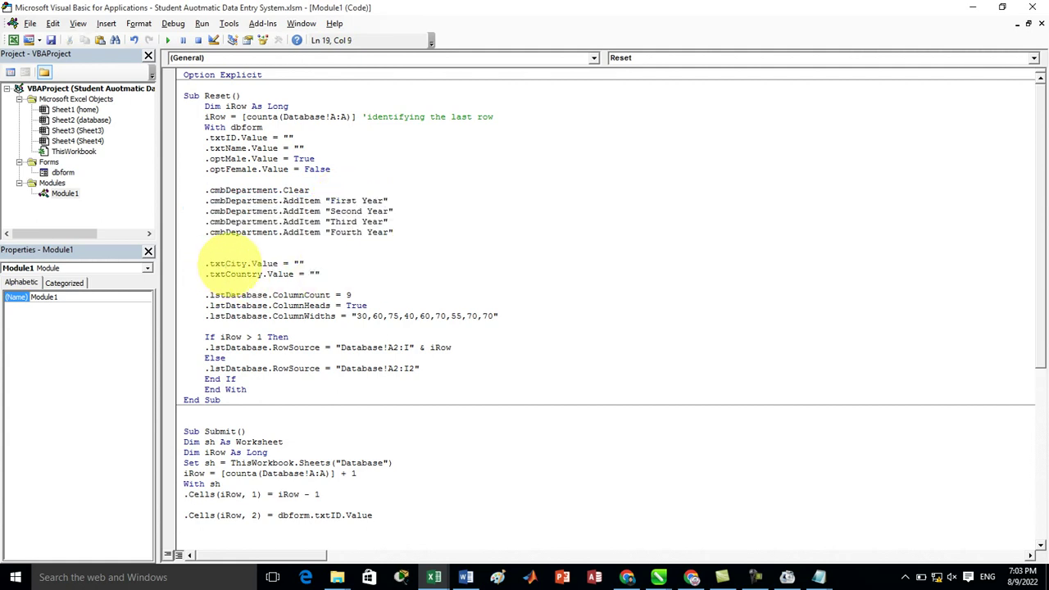
click(295, 253)
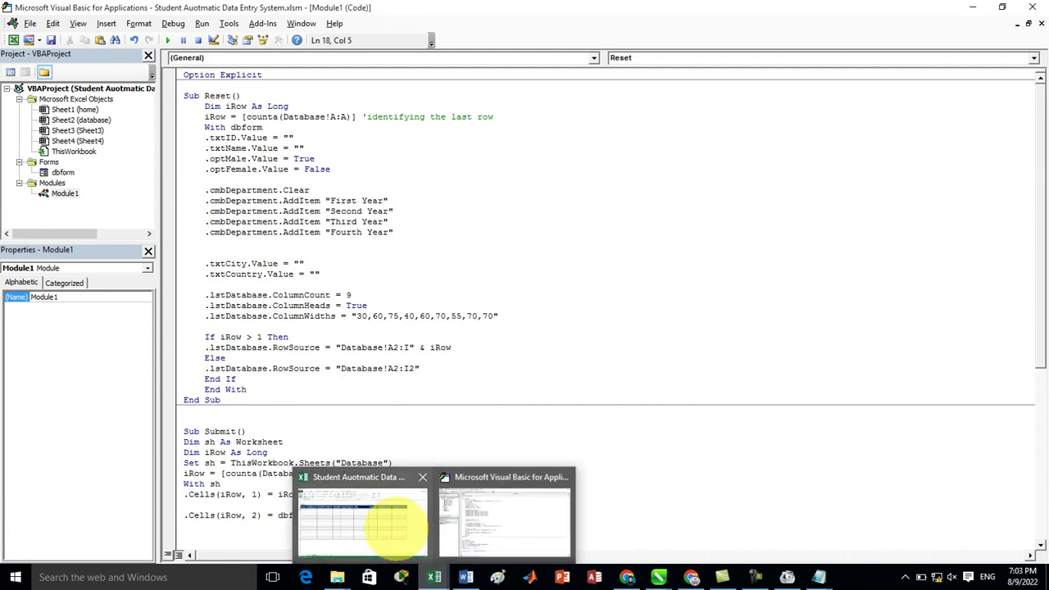
- Review the database headers S.No through Submitted By, then return to the VBA editor
click(399, 516)
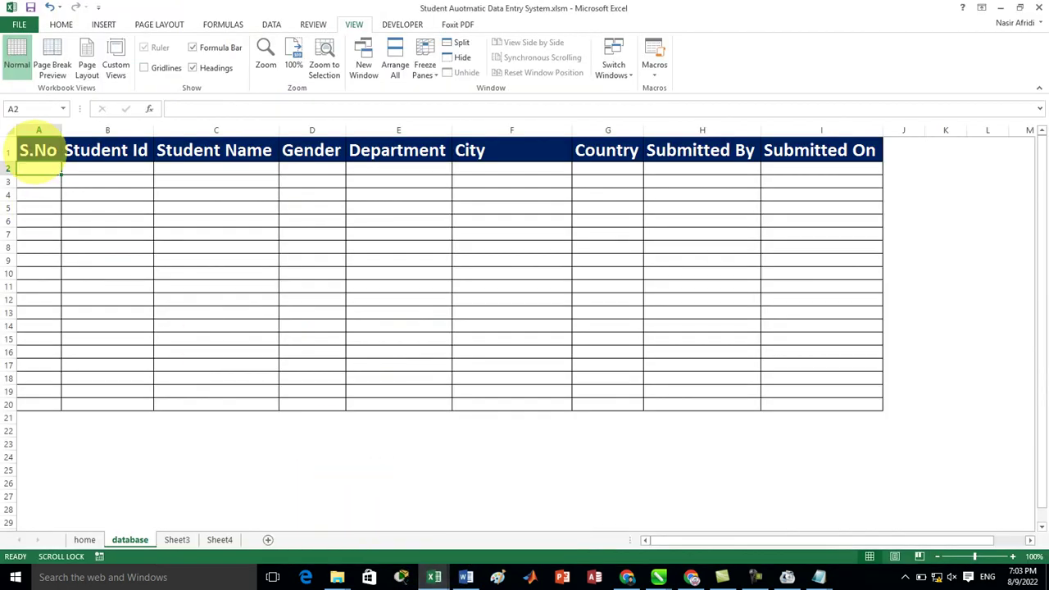
click(39, 151)
scroll(39, 153, right, 1)
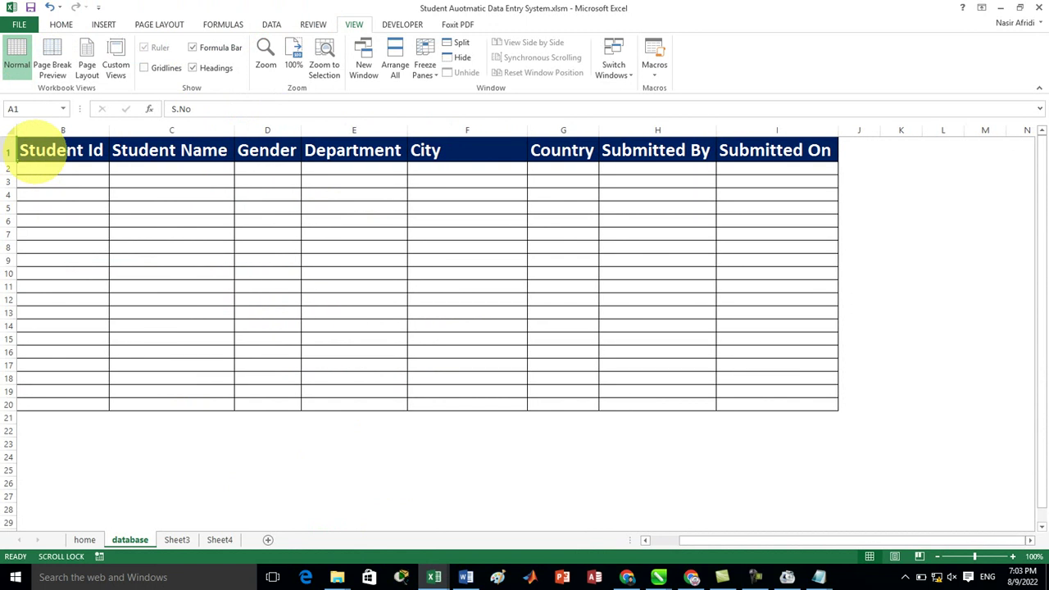
click(78, 151)
click(168, 152)
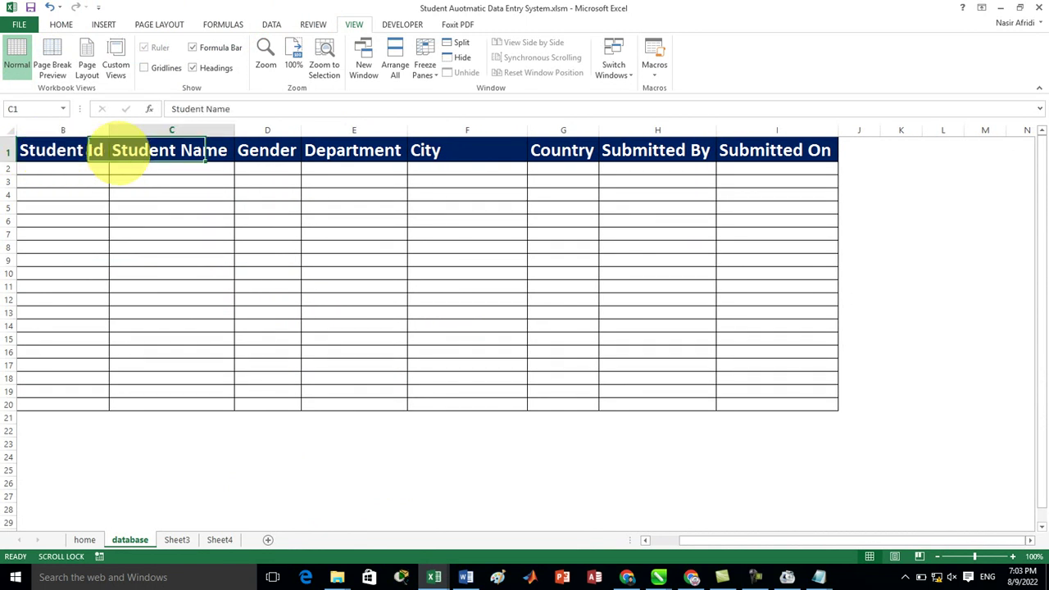
click(264, 150)
click(352, 150)
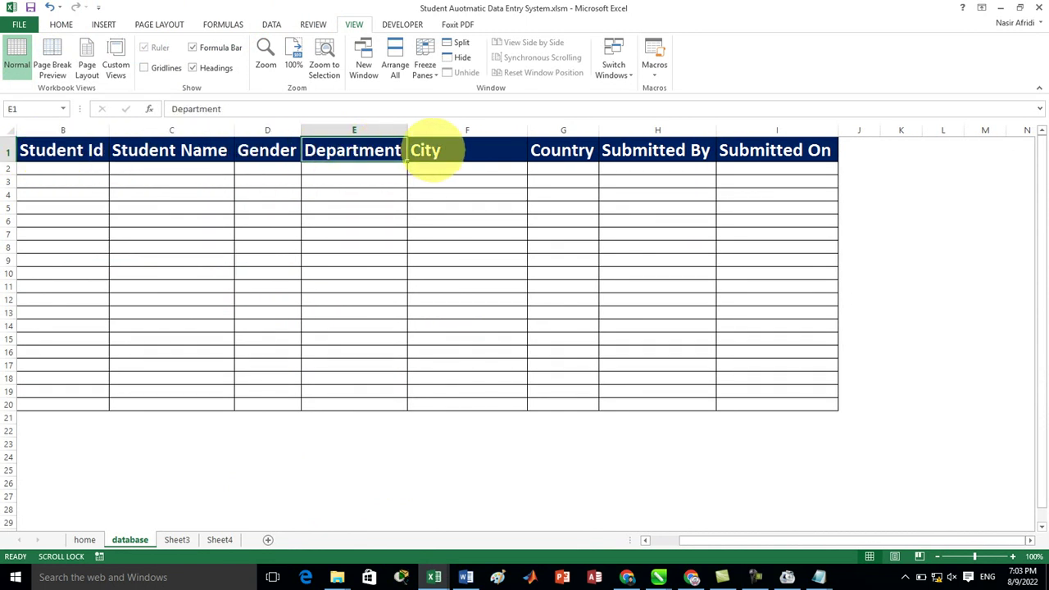
click(458, 151)
click(541, 148)
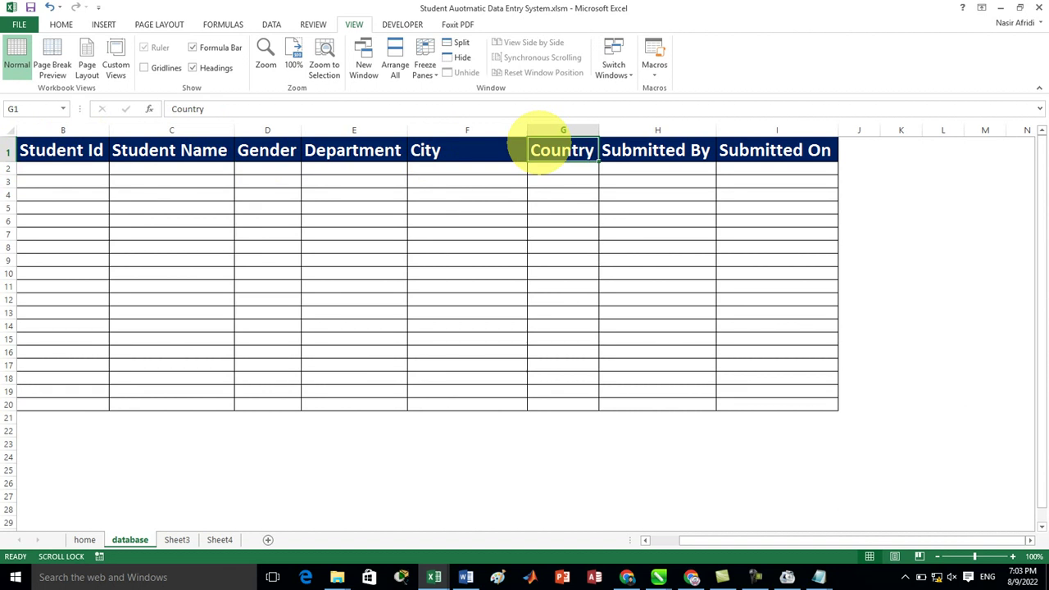
click(639, 149)
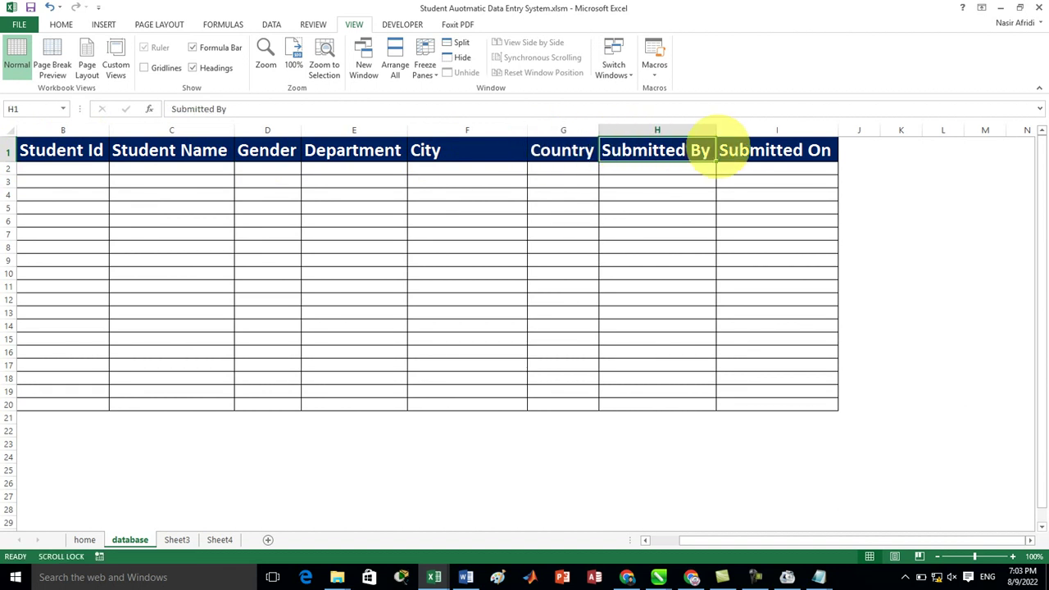
mouse_move(433, 577)
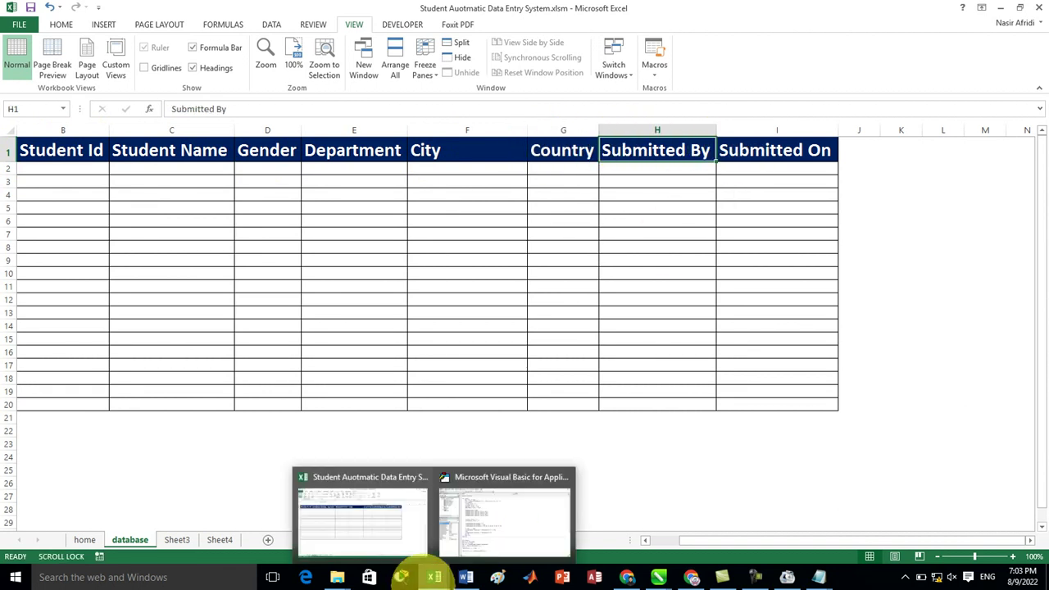
click(504, 516)
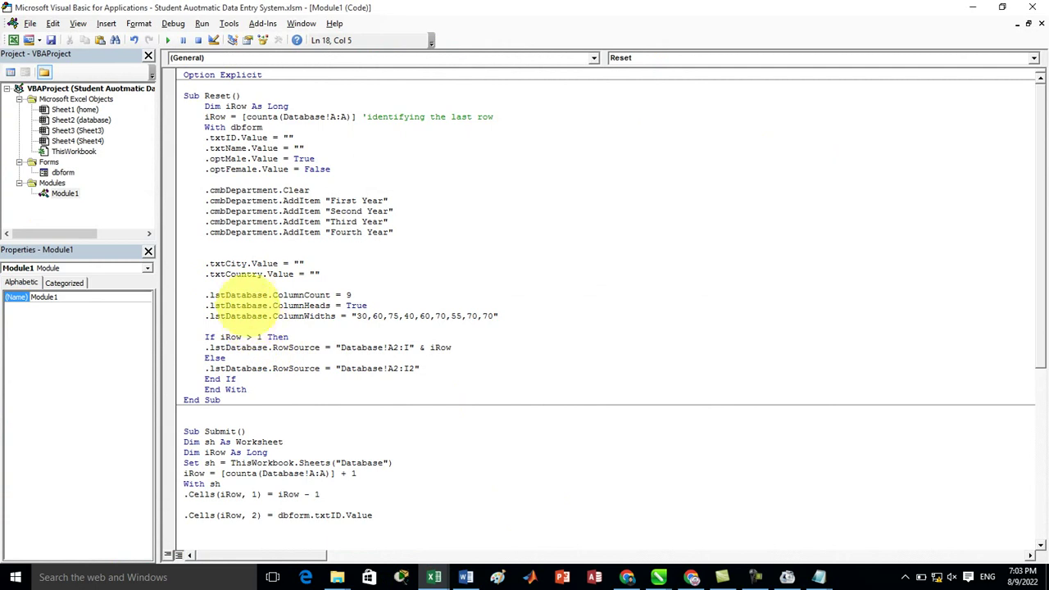
- Inspect the lstDatabase list box on the dbform design, then return to Module1
double_click(63, 172)
click(221, 262)
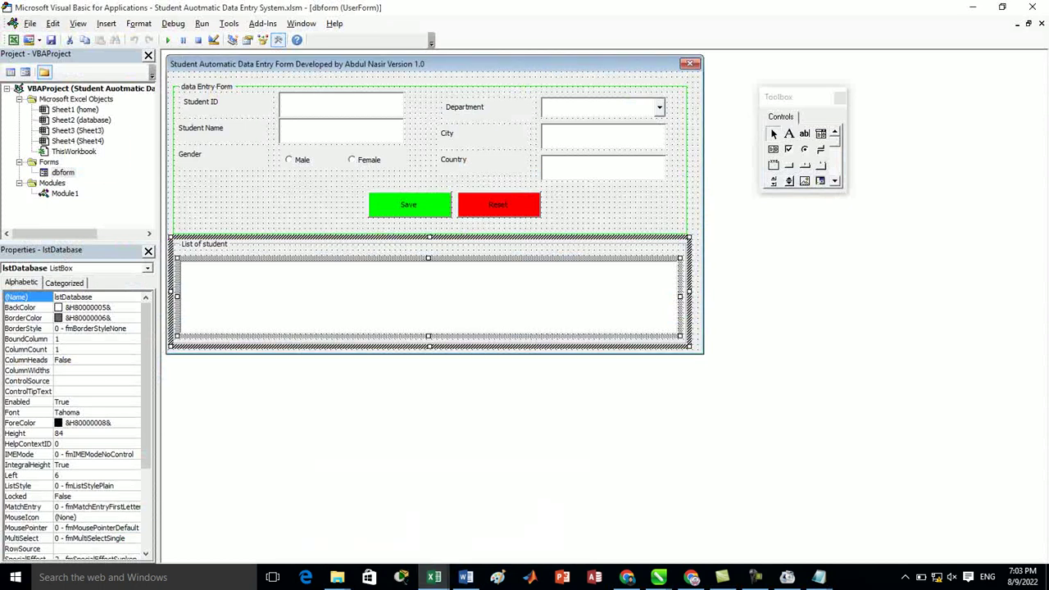
double_click(65, 193)
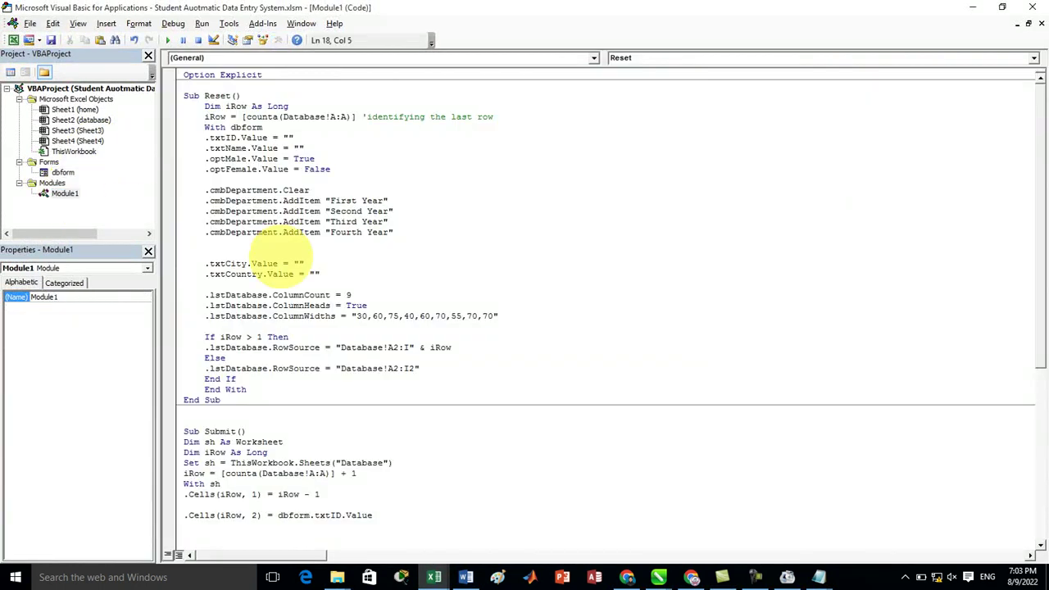
- Change the third ColumnWidths value from 75 to 60 in the Reset code
drag(351, 294, 206, 295)
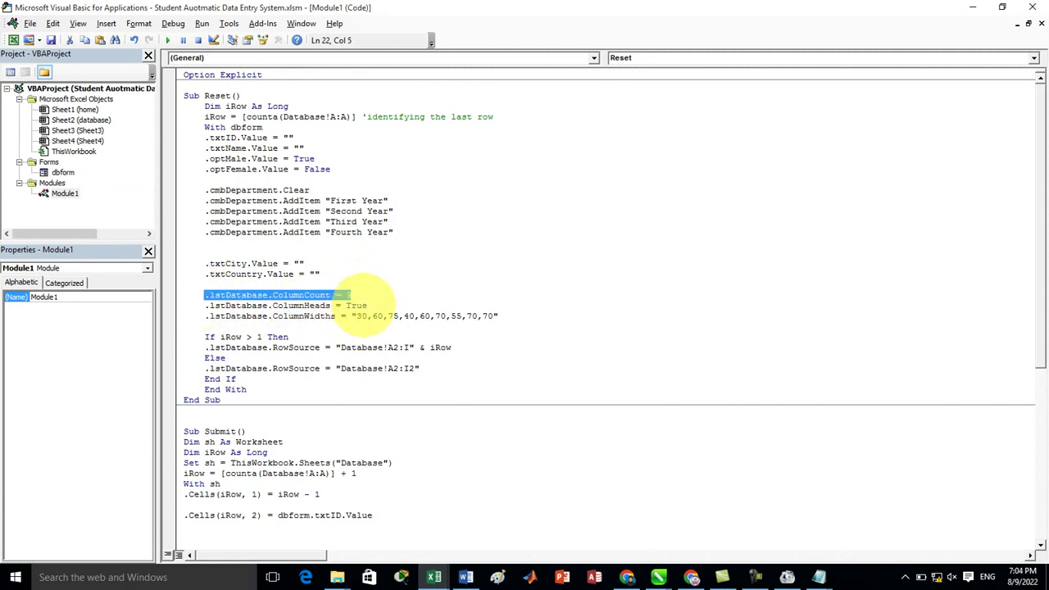
mouse_move(371, 305)
mouse_down()
mouse_move(335, 316)
mouse_move(205, 304)
mouse_up()
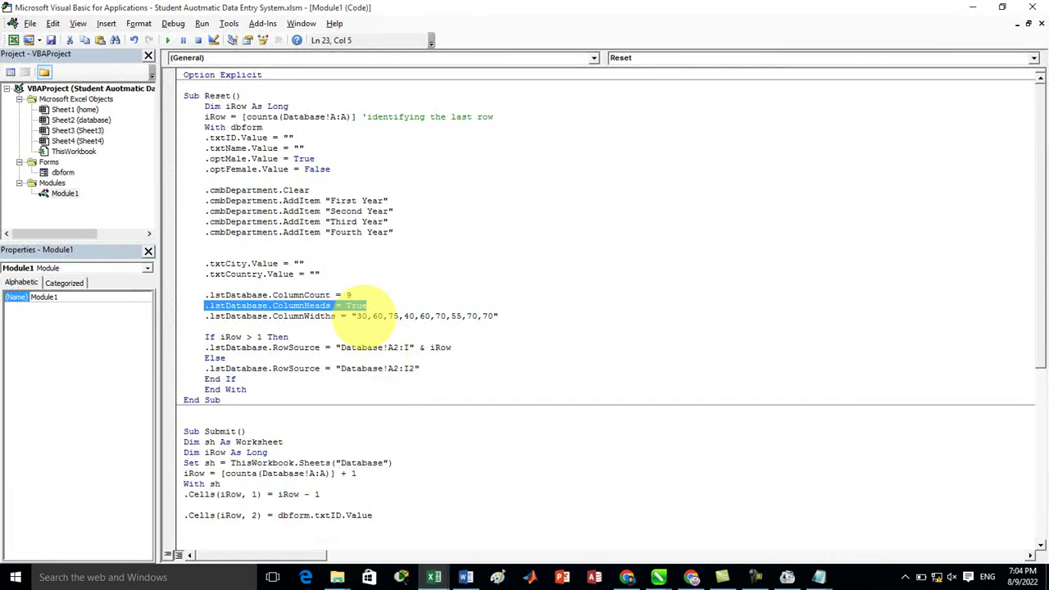
click(360, 317)
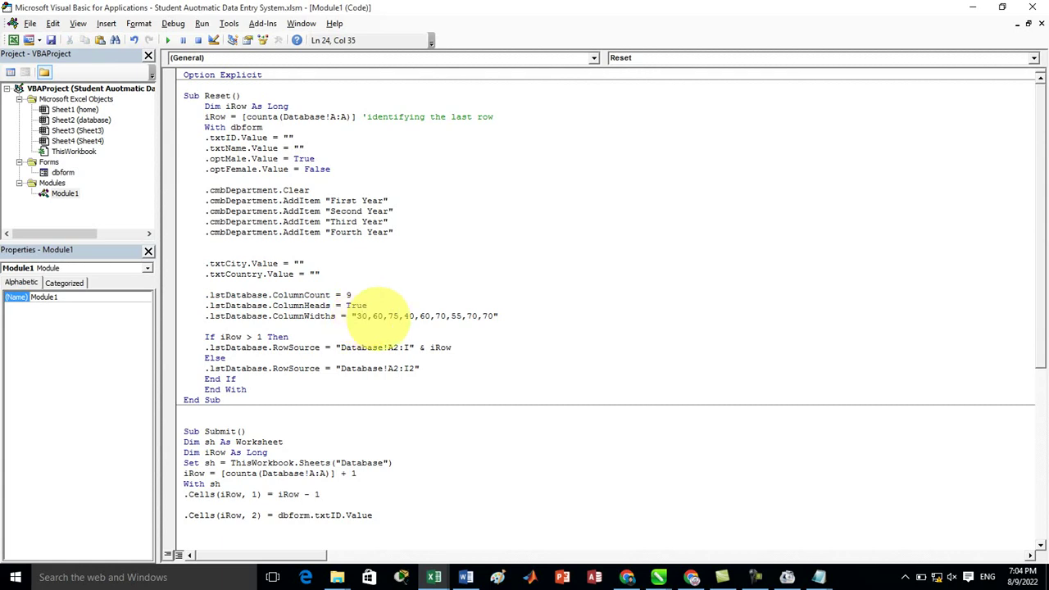
click(398, 315)
key(BackSpace)
key(BackSpace)
text(60)
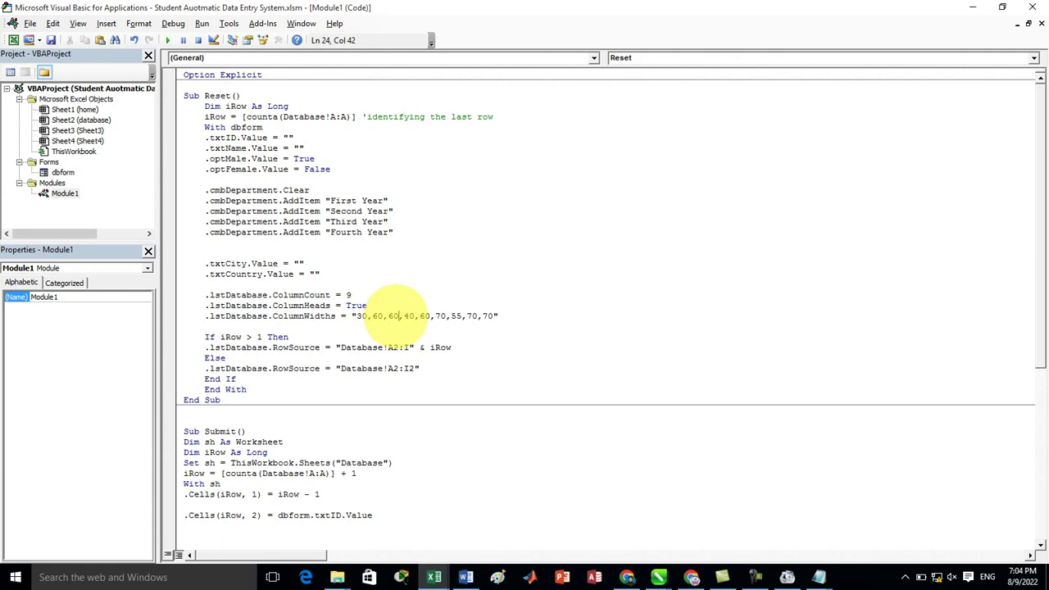
mouse_move(434, 577)
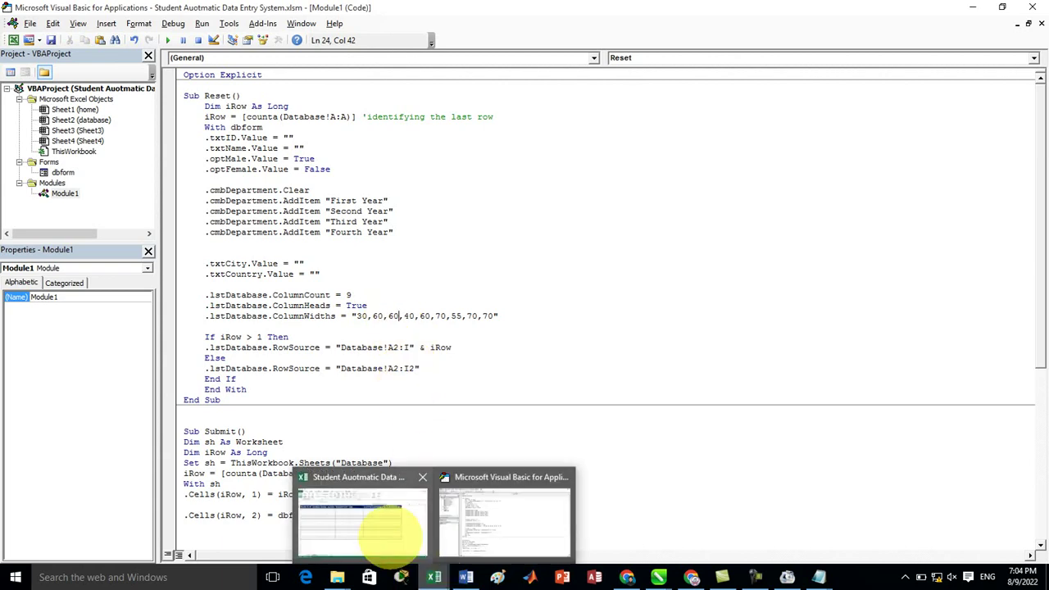
- Bring up the Excel database sheet, then switch back to the VBA editor
click(389, 531)
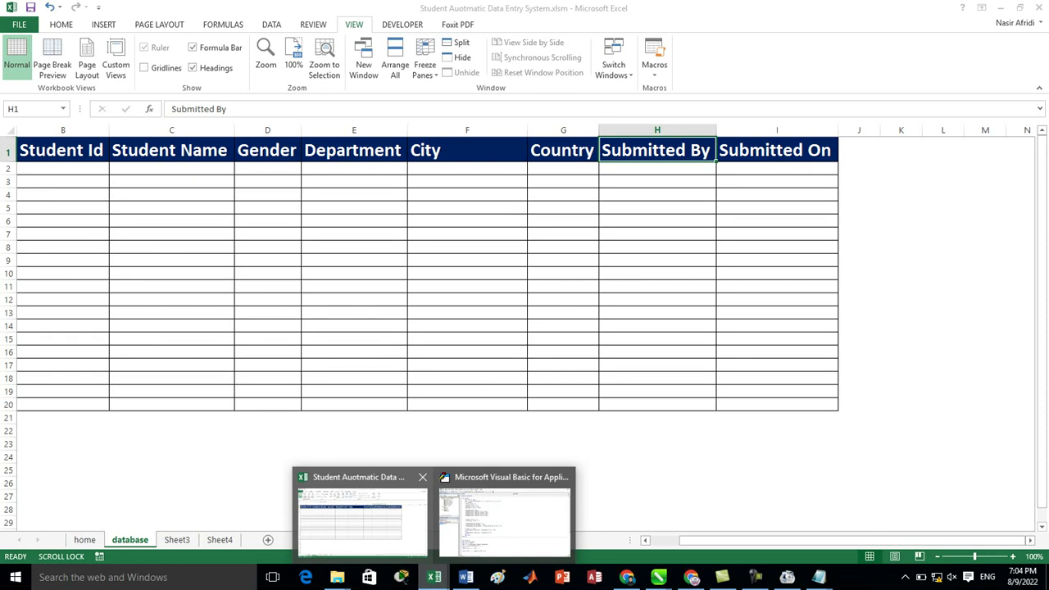
click(504, 512)
click(504, 516)
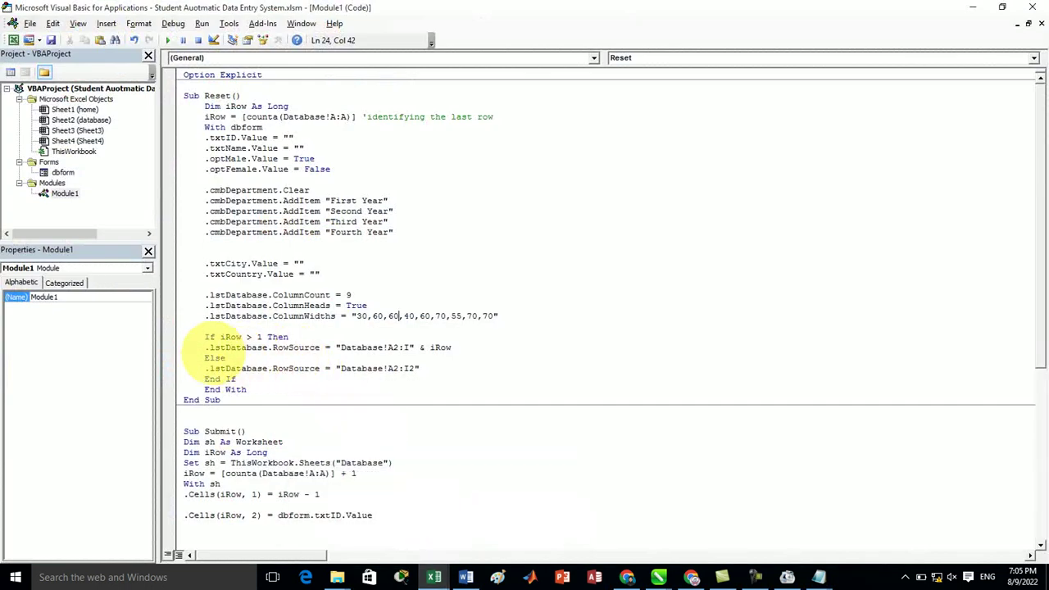
drag(288, 336, 219, 336)
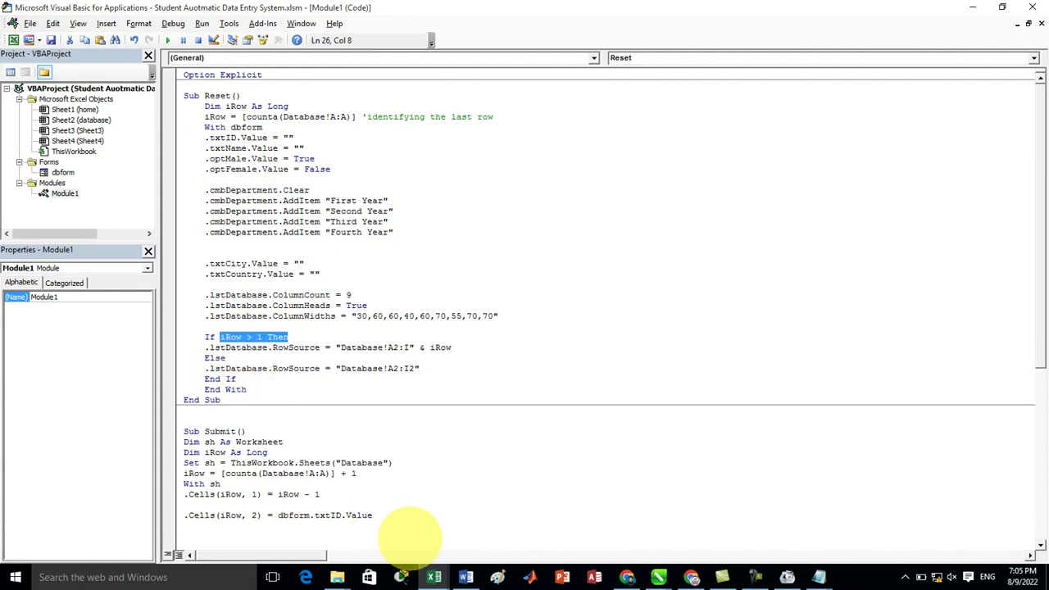
drag(1038, 93, 1039, 259)
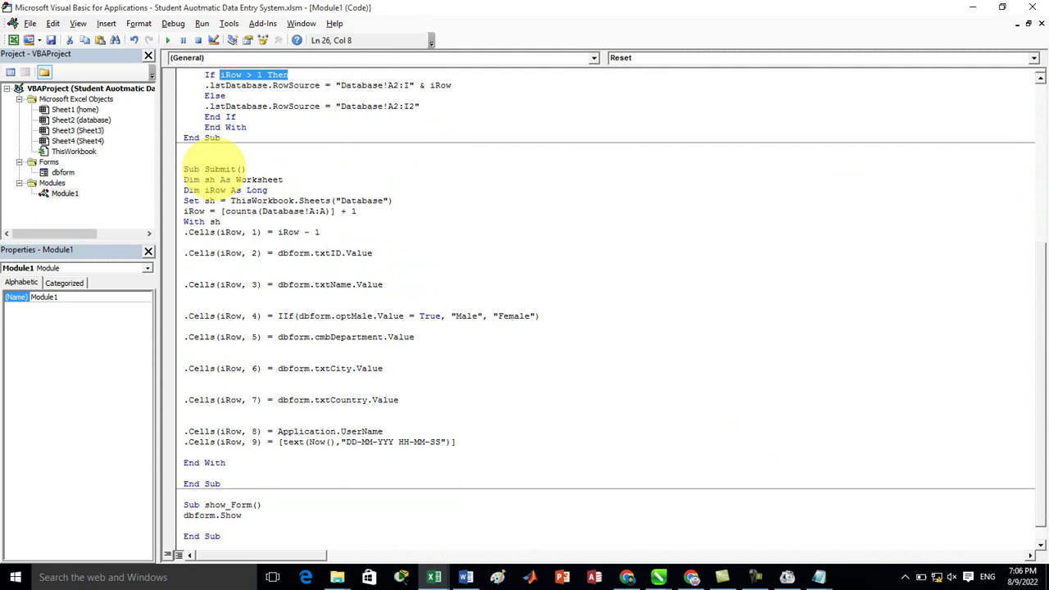
mouse_move(433, 577)
click(392, 531)
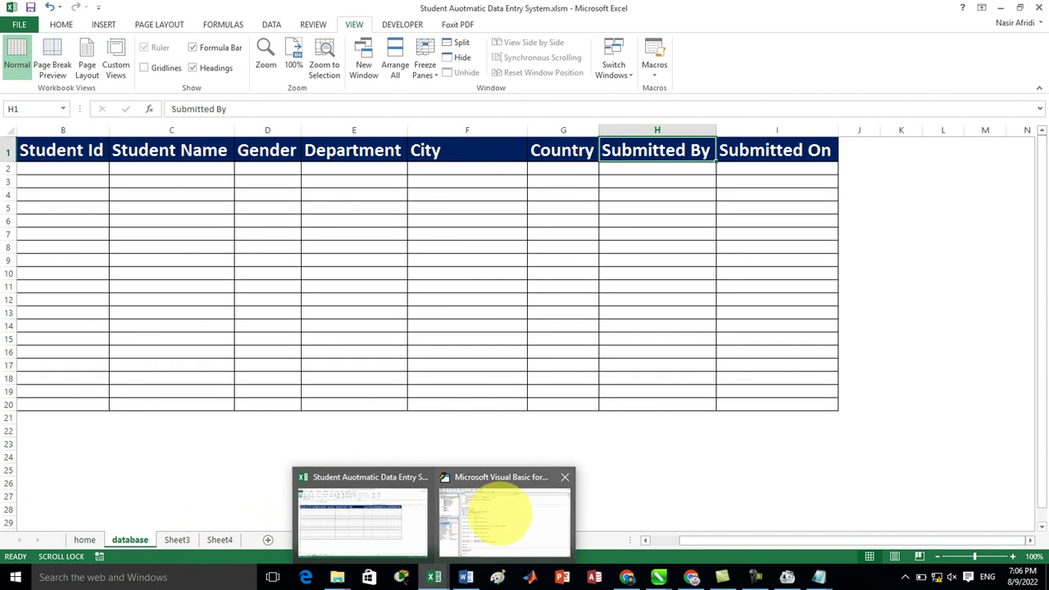
click(501, 513)
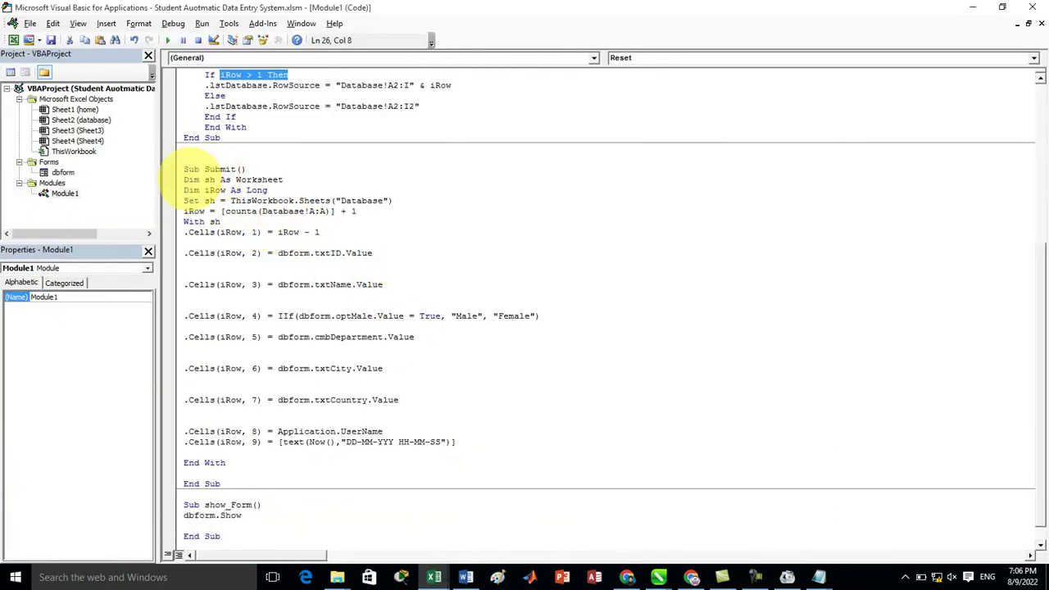
double_click(191, 168)
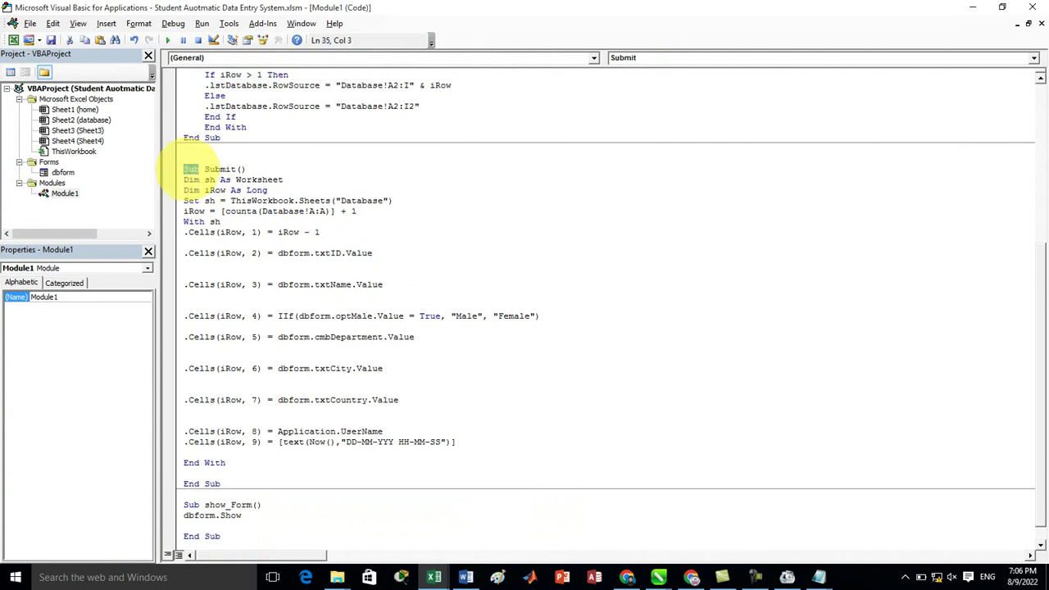
drag(191, 169, 245, 169)
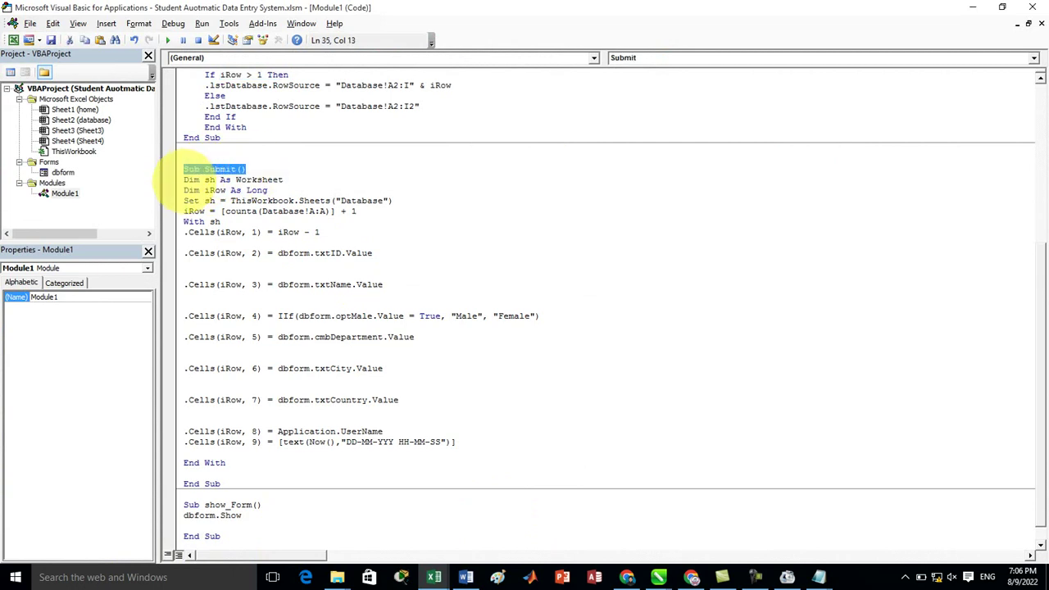
drag(184, 179, 236, 179)
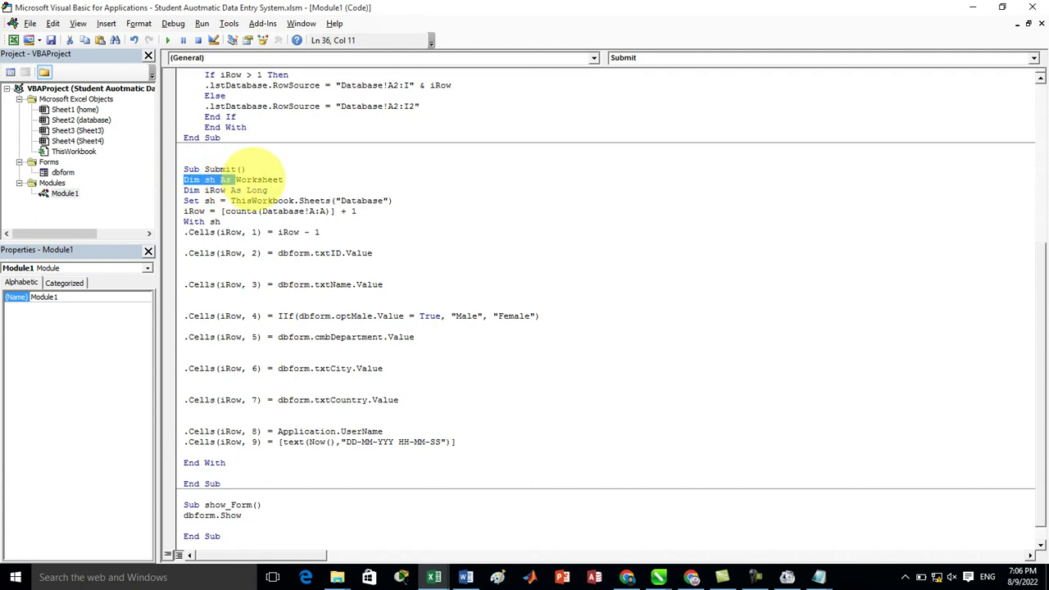
click(252, 179)
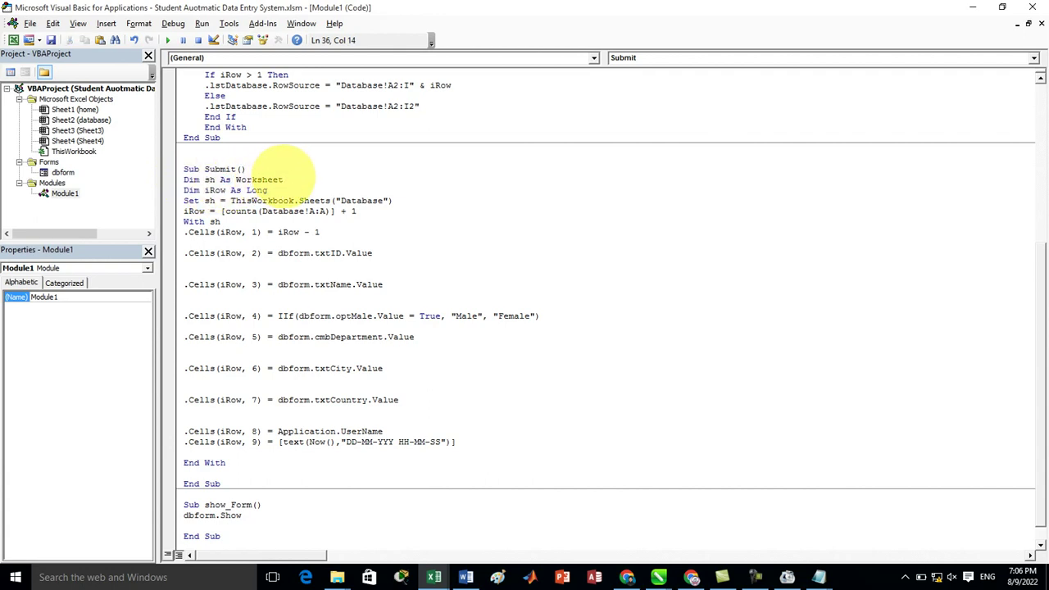
click(224, 190)
click(264, 189)
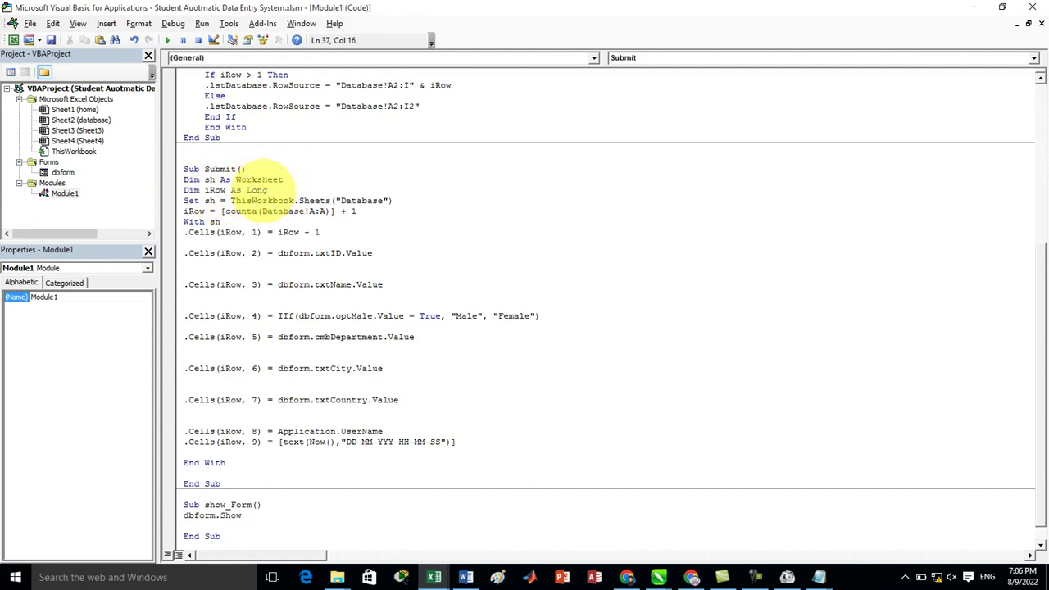
click(209, 179)
drag(230, 200, 345, 200)
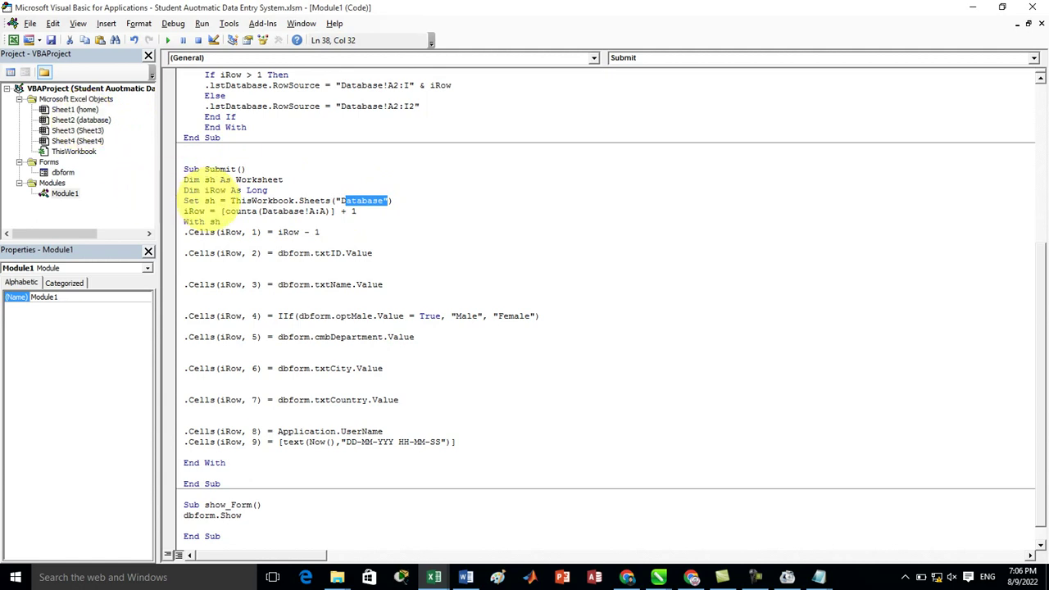
click(209, 200)
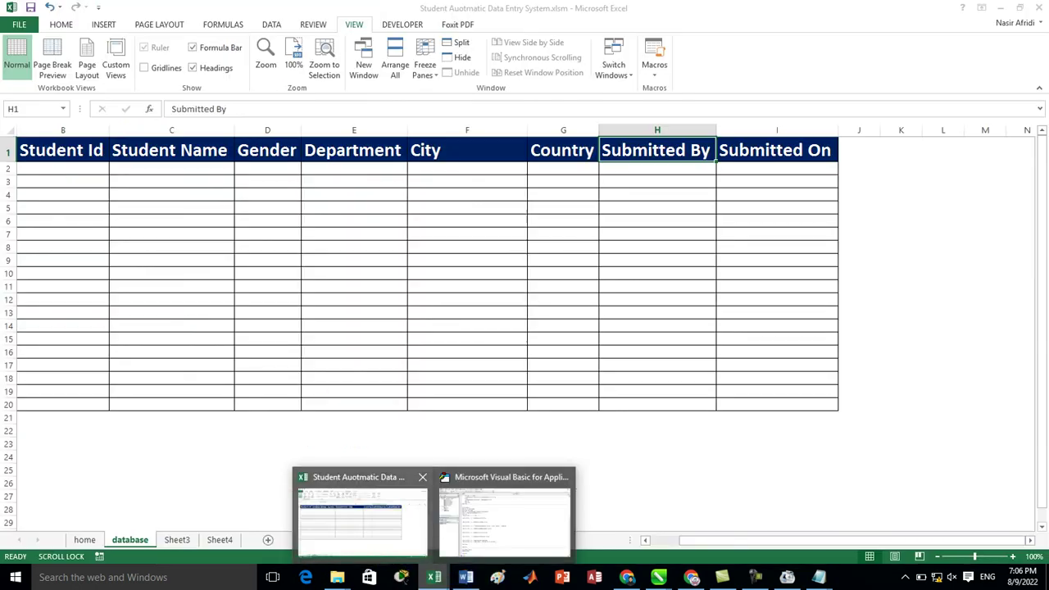
mouse_move(433, 576)
mouse_move(361, 516)
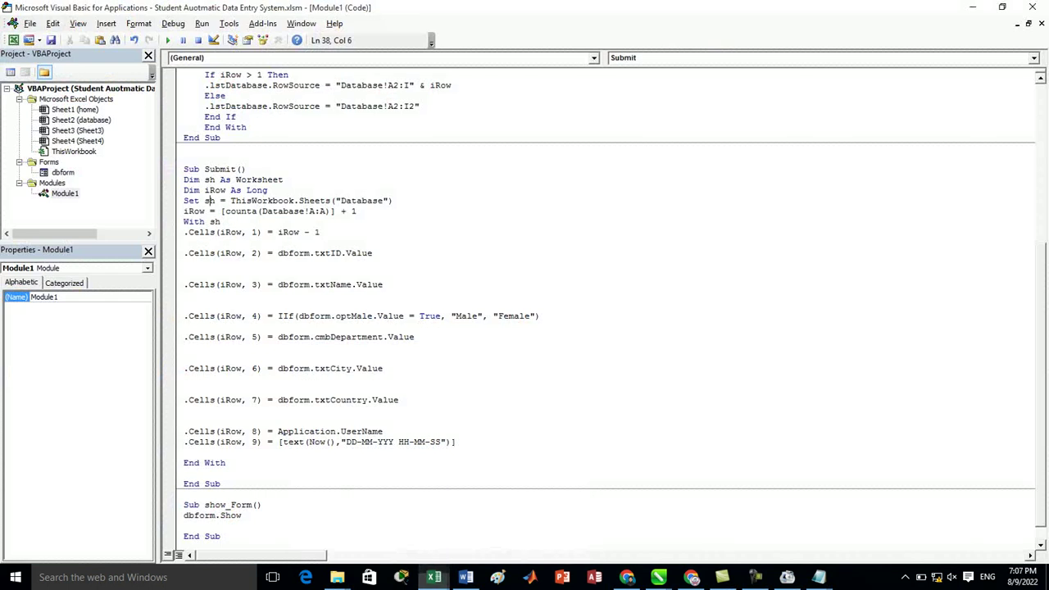
click(498, 533)
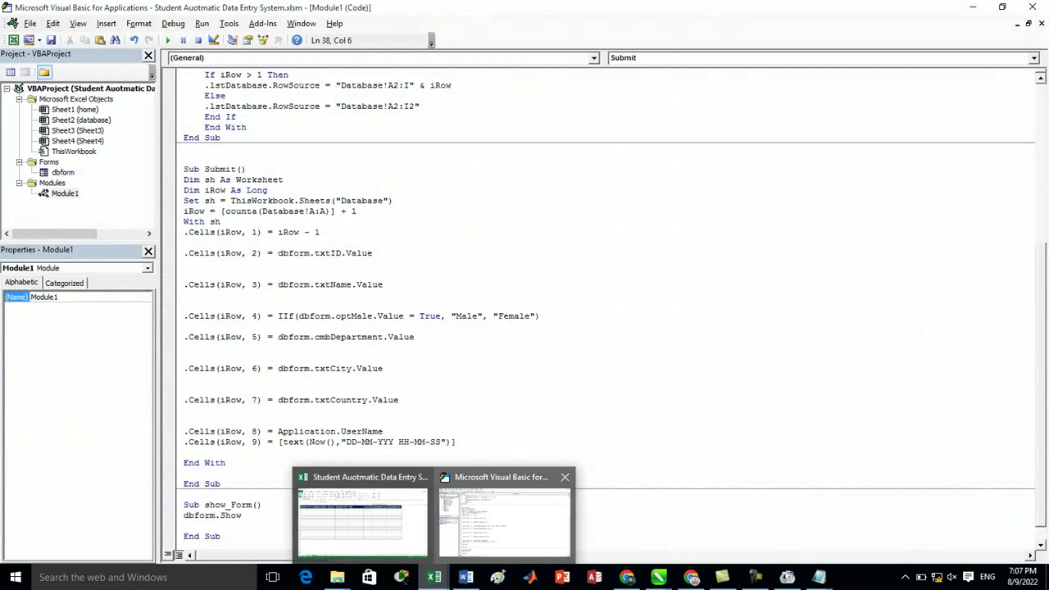
click(501, 517)
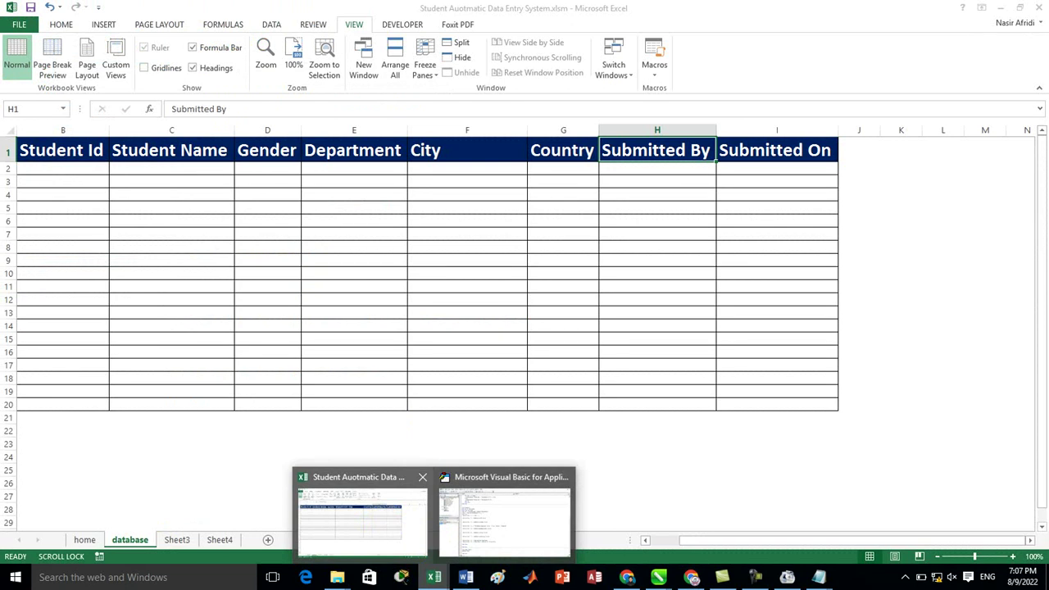
- Check cells A2 and A3 under S.No in Excel, then return to the Submit code
click(361, 512)
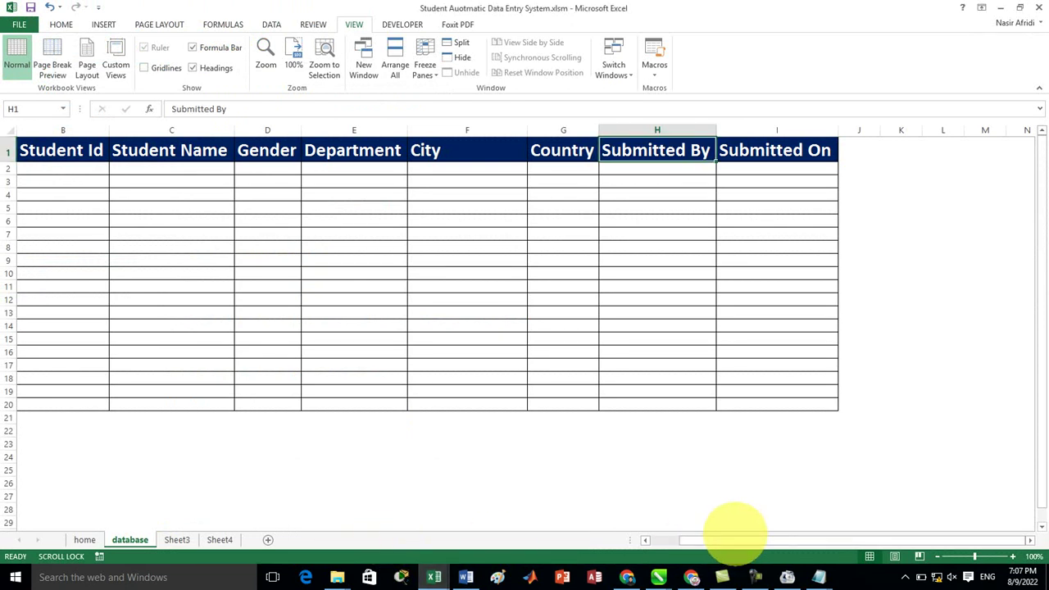
drag(696, 540, 644, 543)
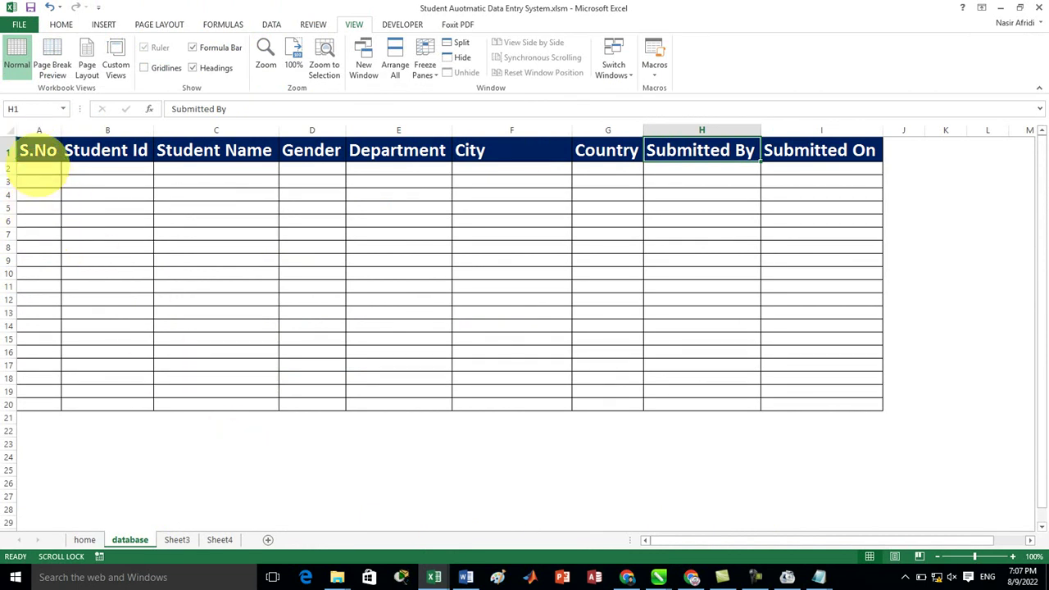
click(39, 169)
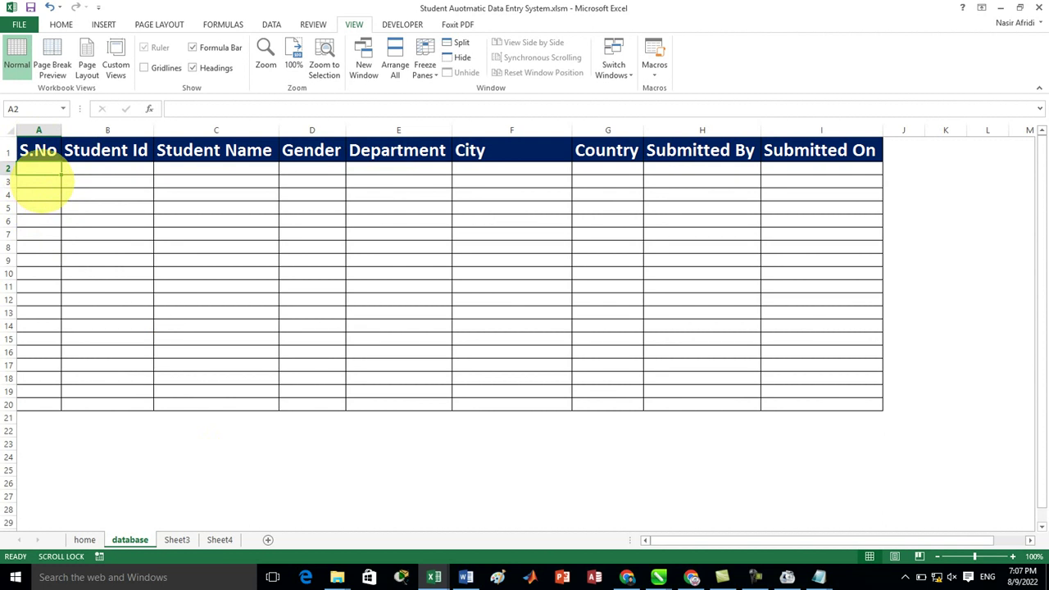
click(40, 182)
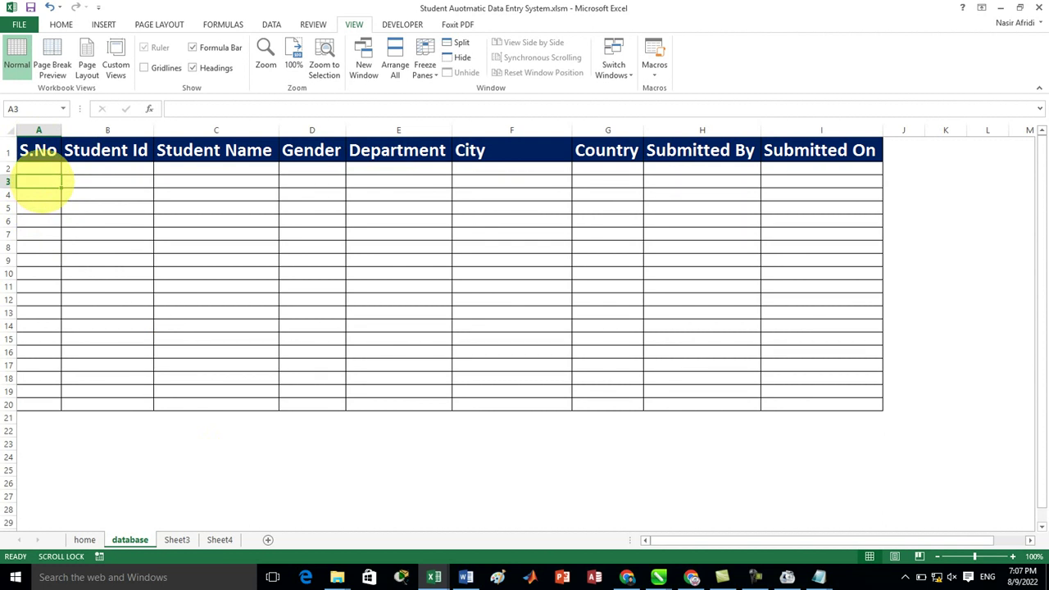
click(31, 169)
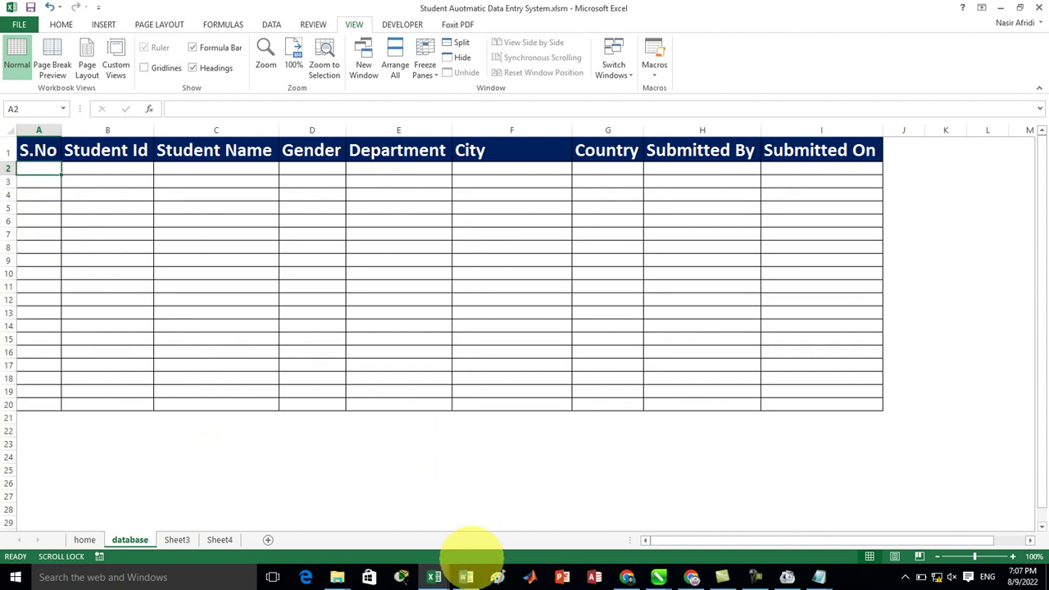
mouse_move(434, 576)
click(504, 534)
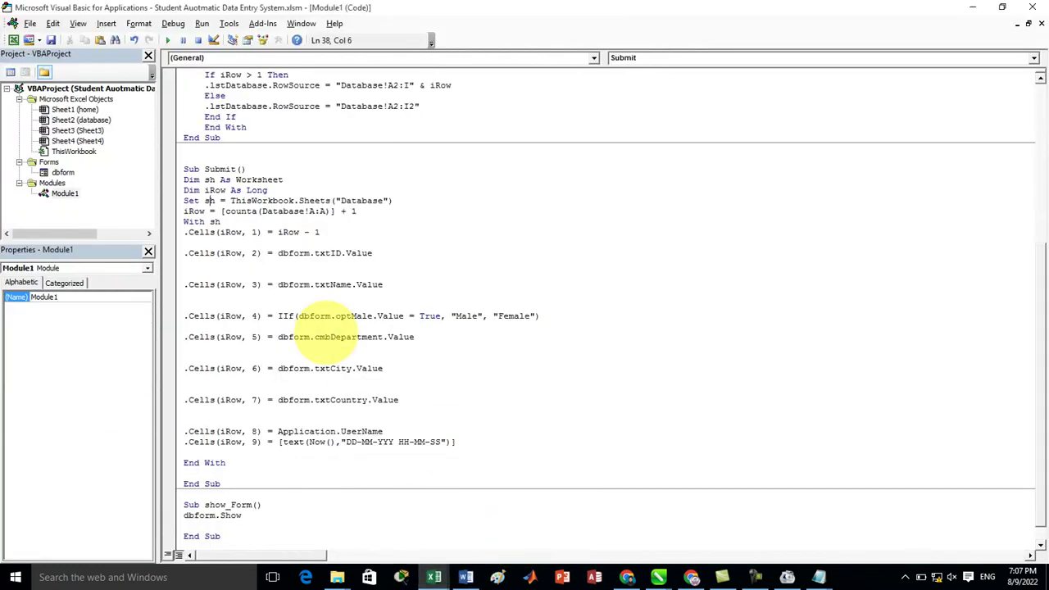
double_click(287, 231)
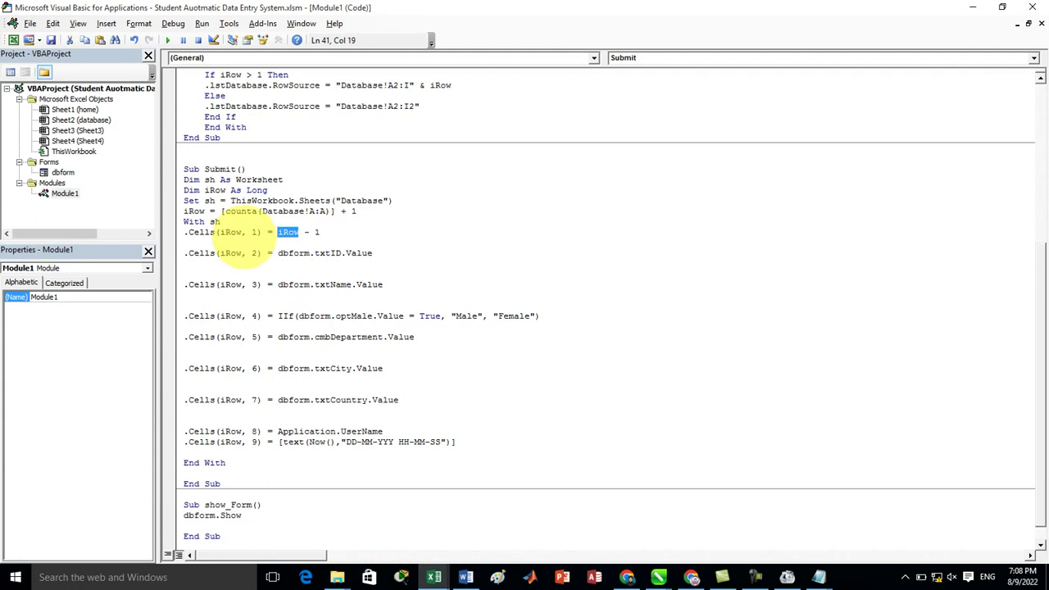
click(255, 253)
click(316, 254)
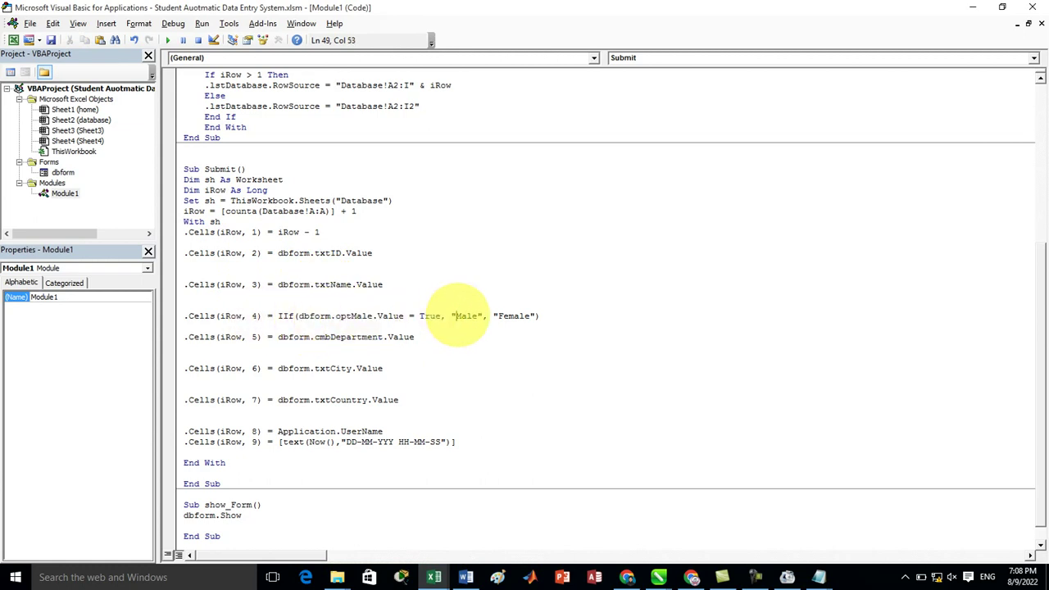
click(518, 315)
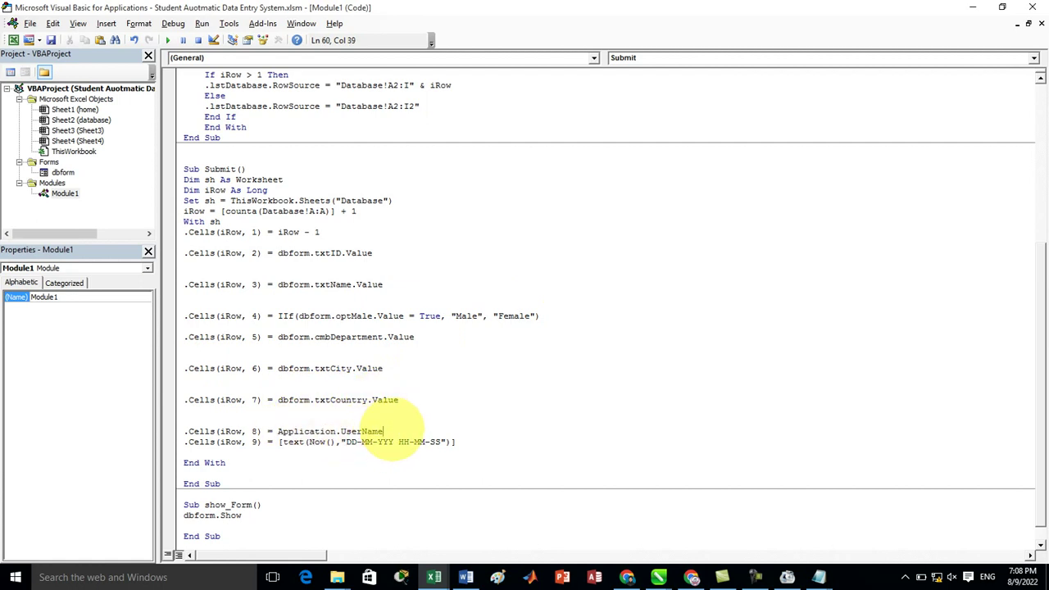
drag(382, 430, 272, 432)
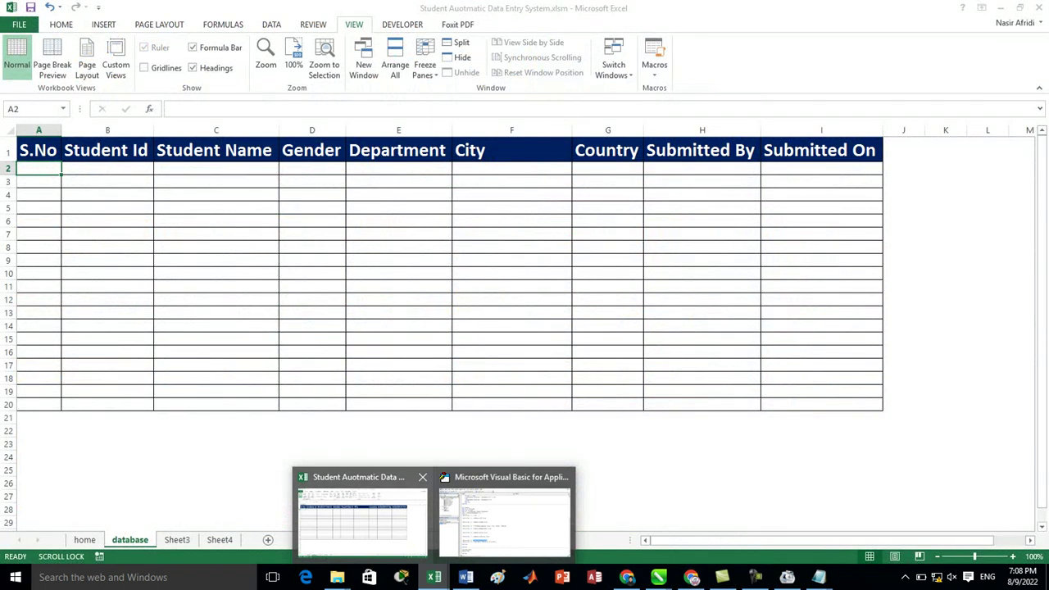
- Highlight Now() as the submission timestamp in the Submit code
mouse_move(433, 577)
click(503, 512)
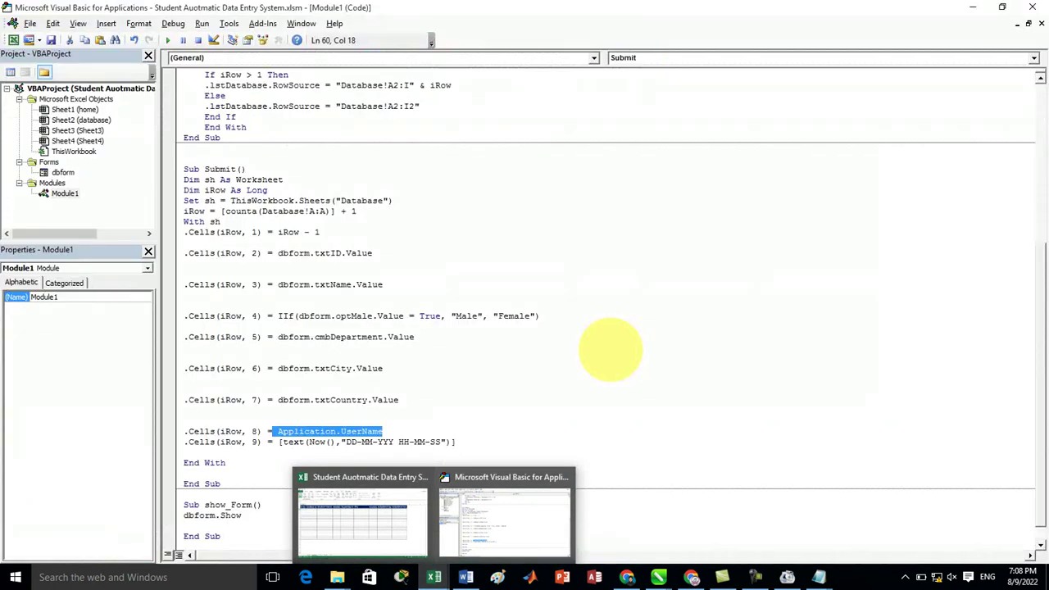
drag(308, 442, 335, 443)
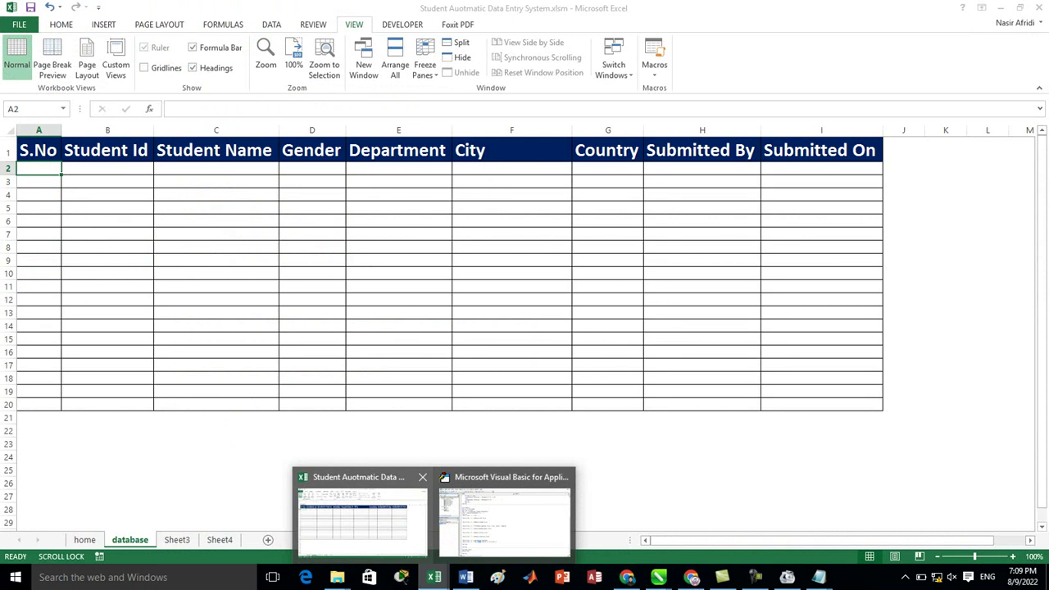
click(529, 491)
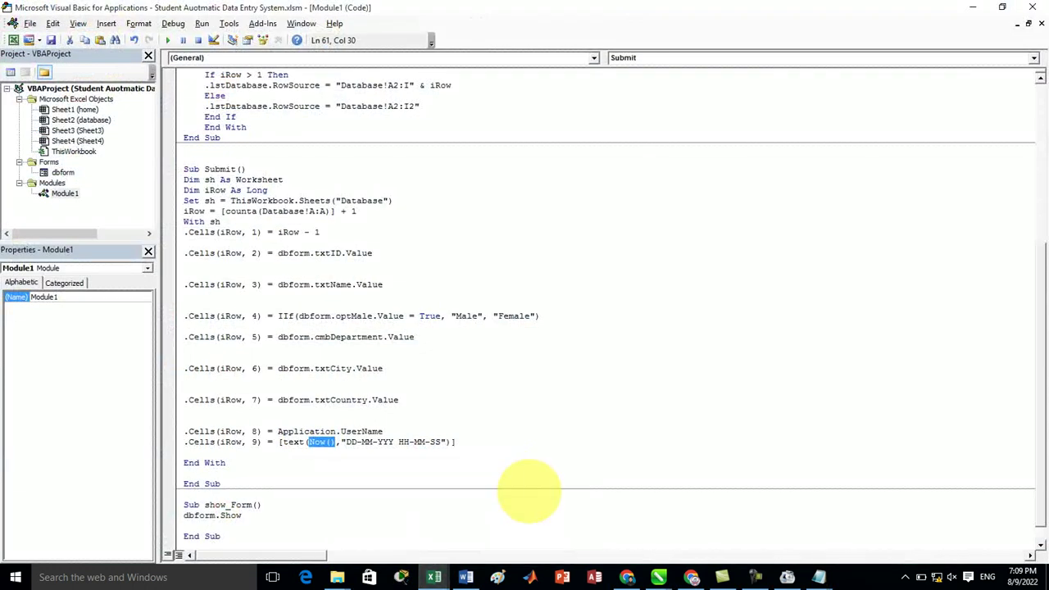
click(211, 463)
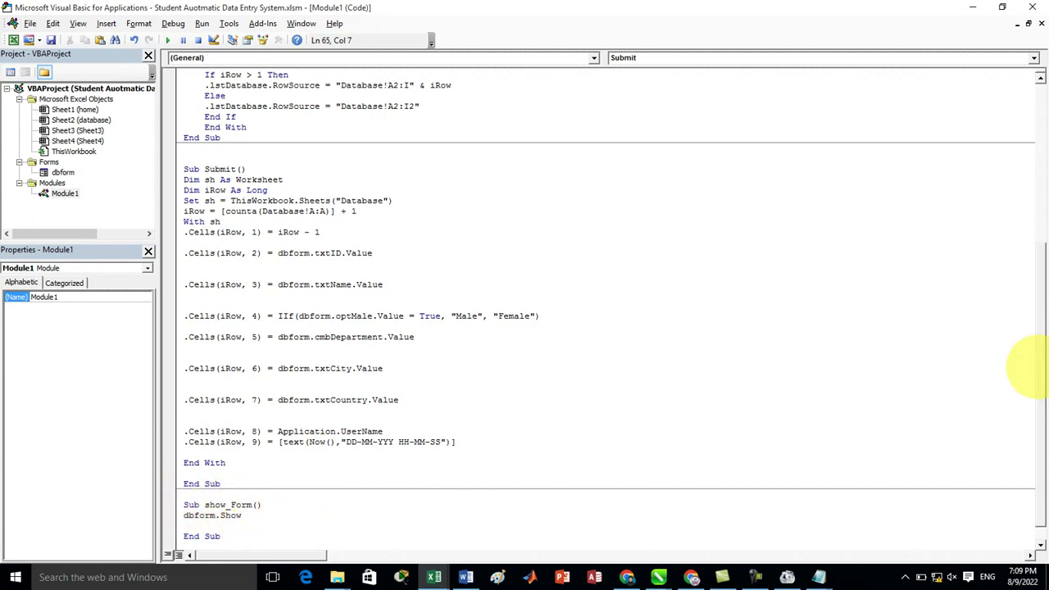
- Highlight the show_Form procedure, then close the module to reveal the dbform designer
scroll(1031, 360, down, 1)
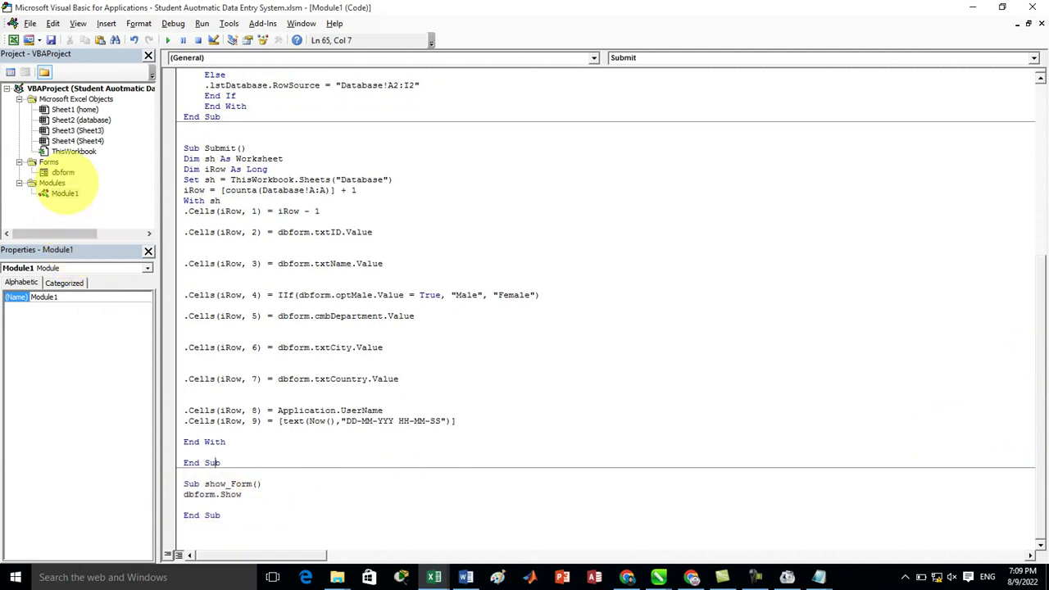
drag(245, 494, 183, 494)
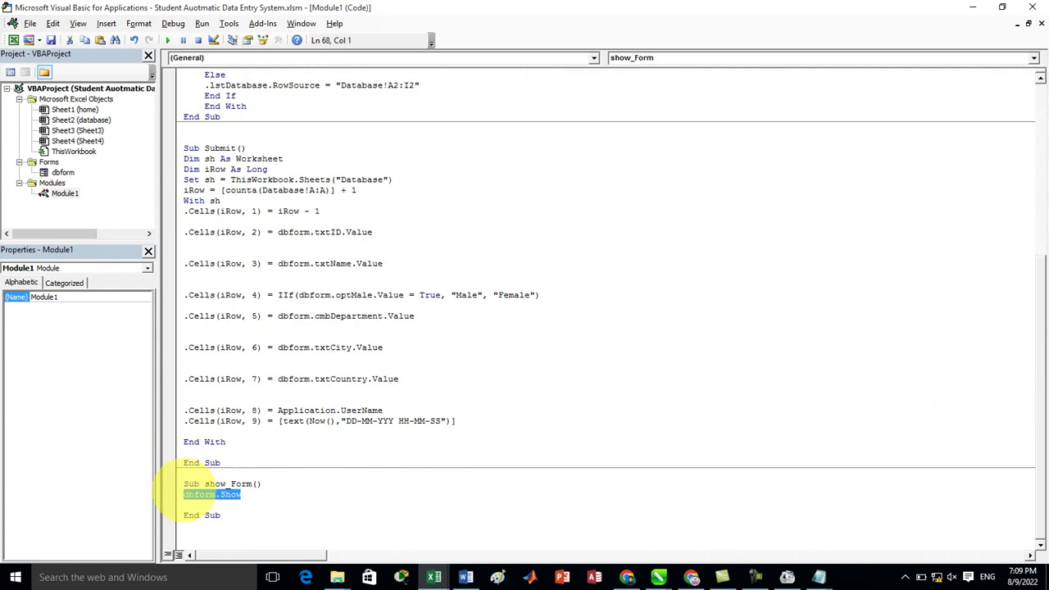
drag(204, 483, 262, 483)
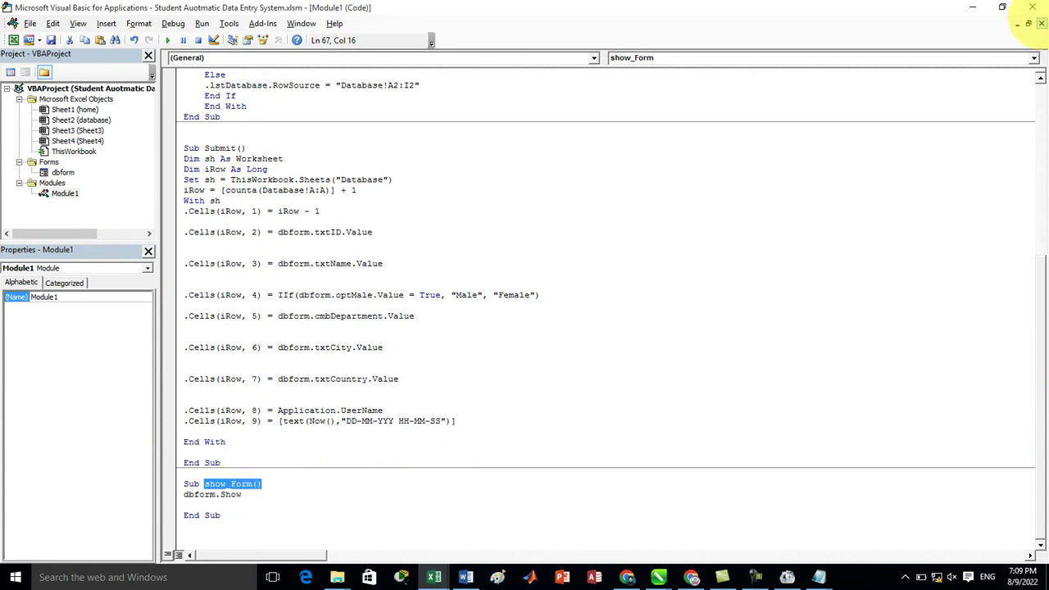
click(1040, 23)
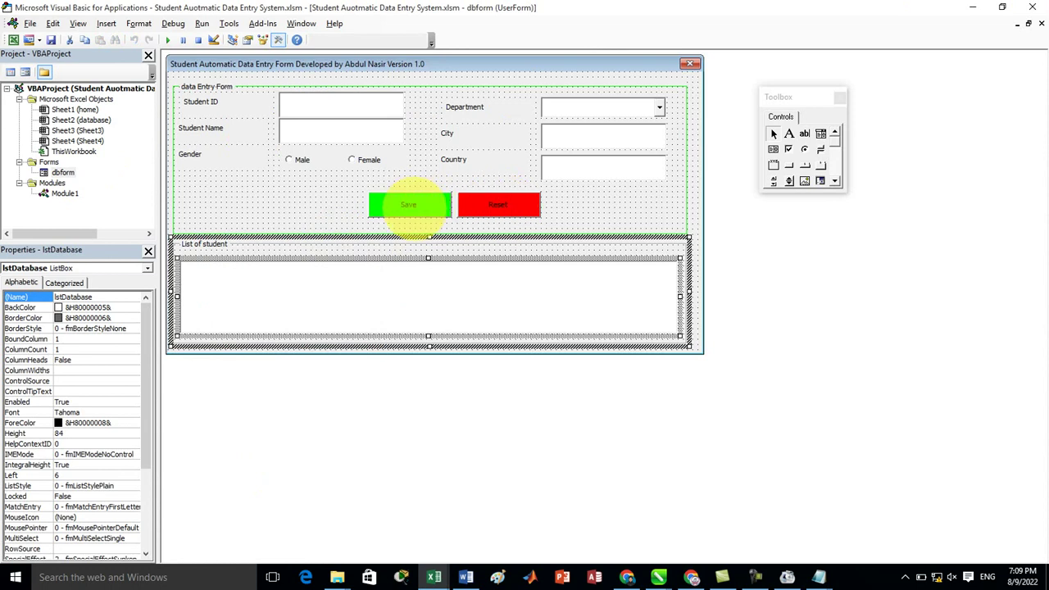
- Paste the prepared button code from Notepad into the Save button's cmdSave_Click handler
double_click(410, 204)
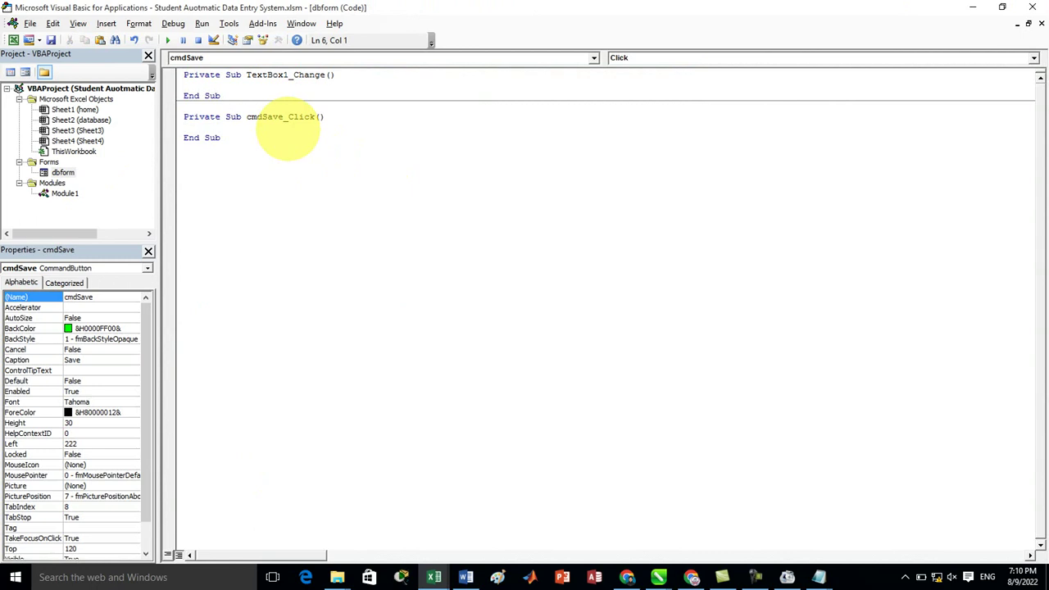
mouse_move(754, 577)
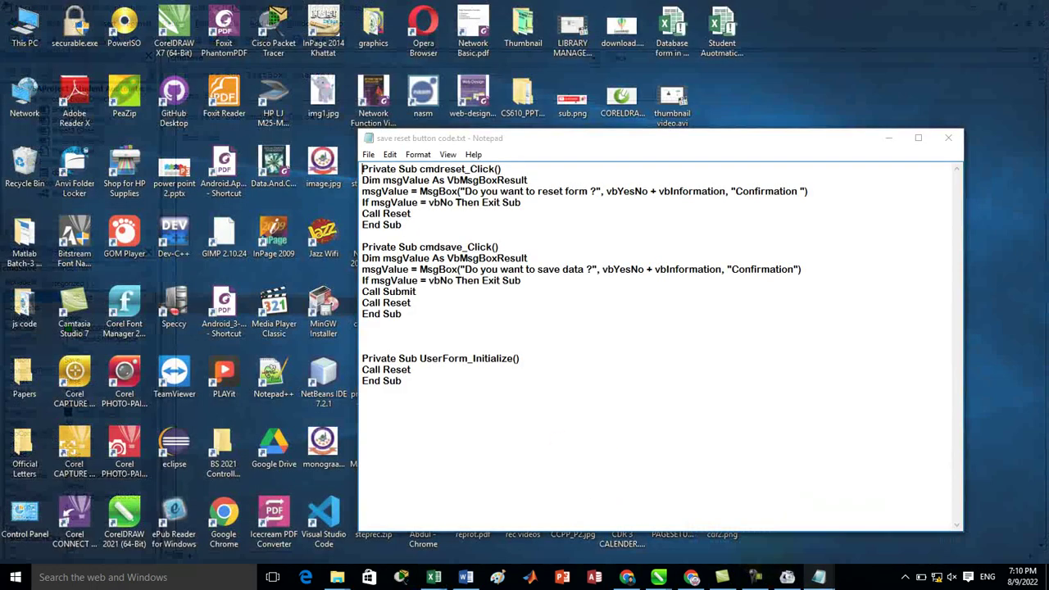
click(765, 545)
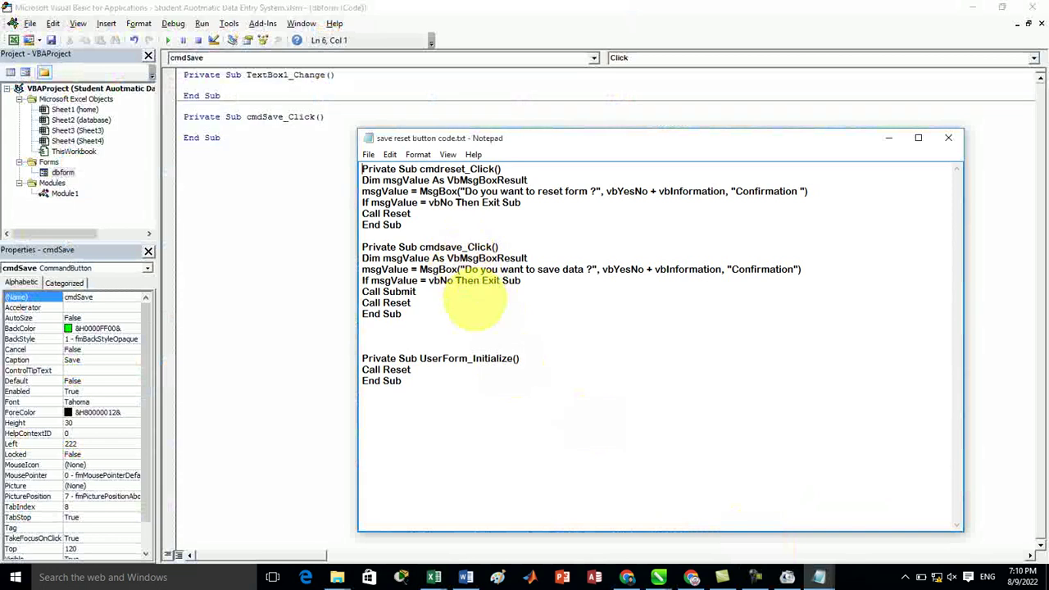
key(ctrl+a)
key(ctrl+c)
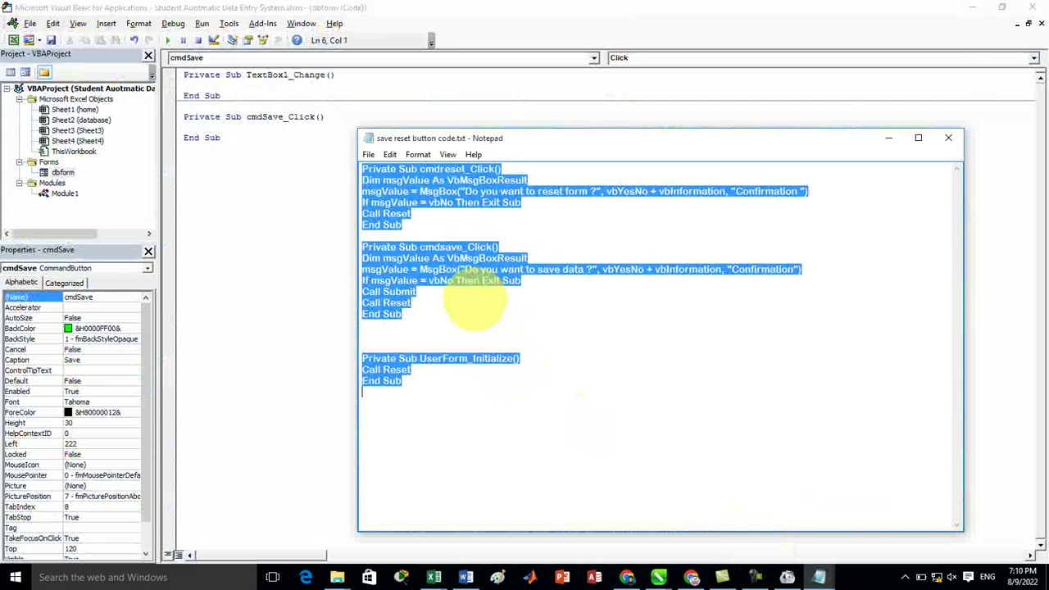
mouse_move(433, 577)
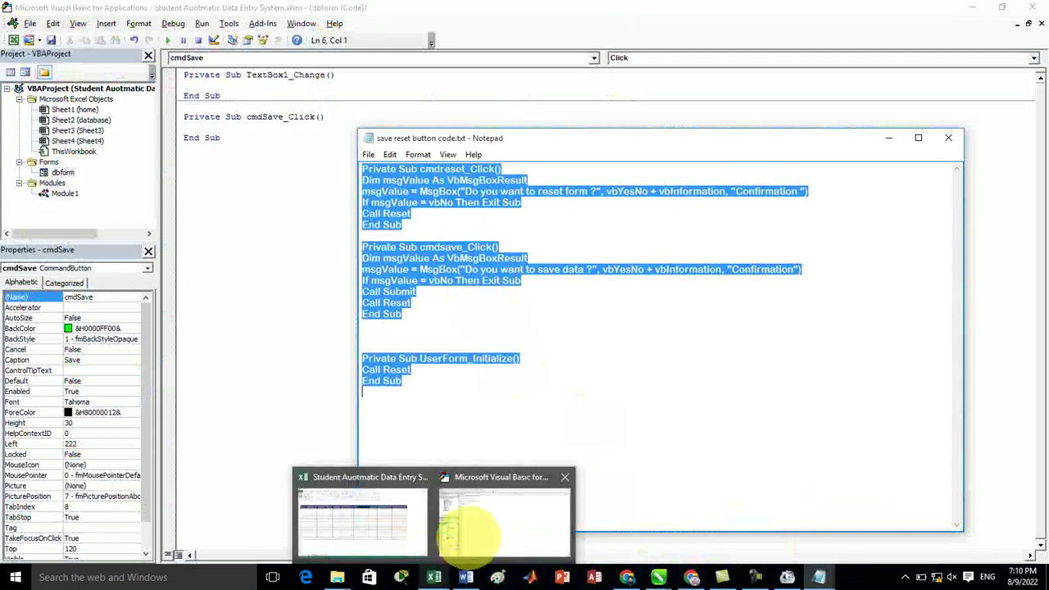
click(471, 532)
key(Return)
key(Up)
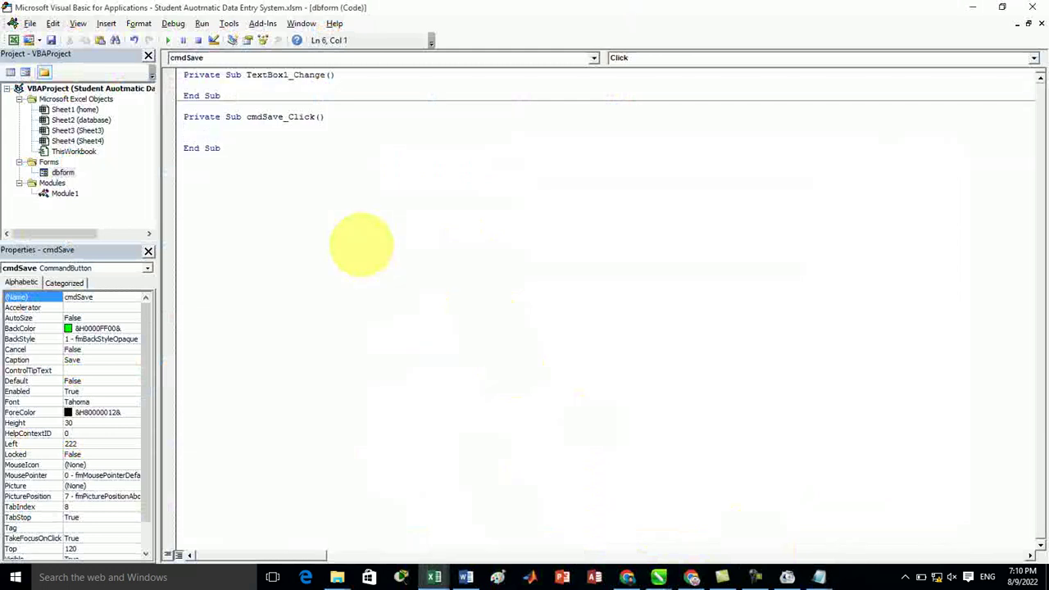
key(ctrl+v)
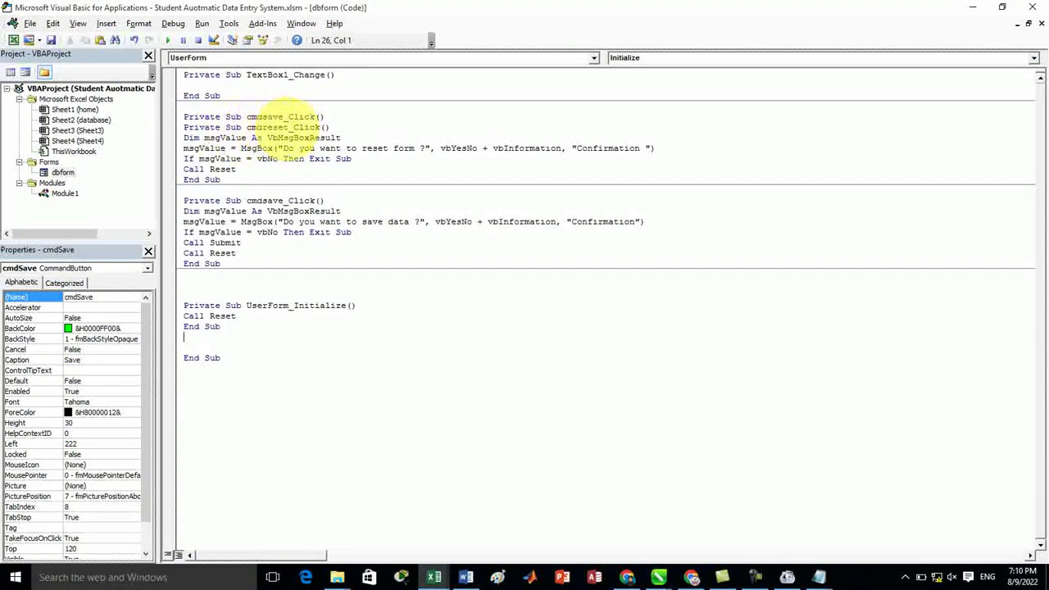
- Delete the duplicated header, broken reset block and empty TextBox1_Change procedure
click(223, 177)
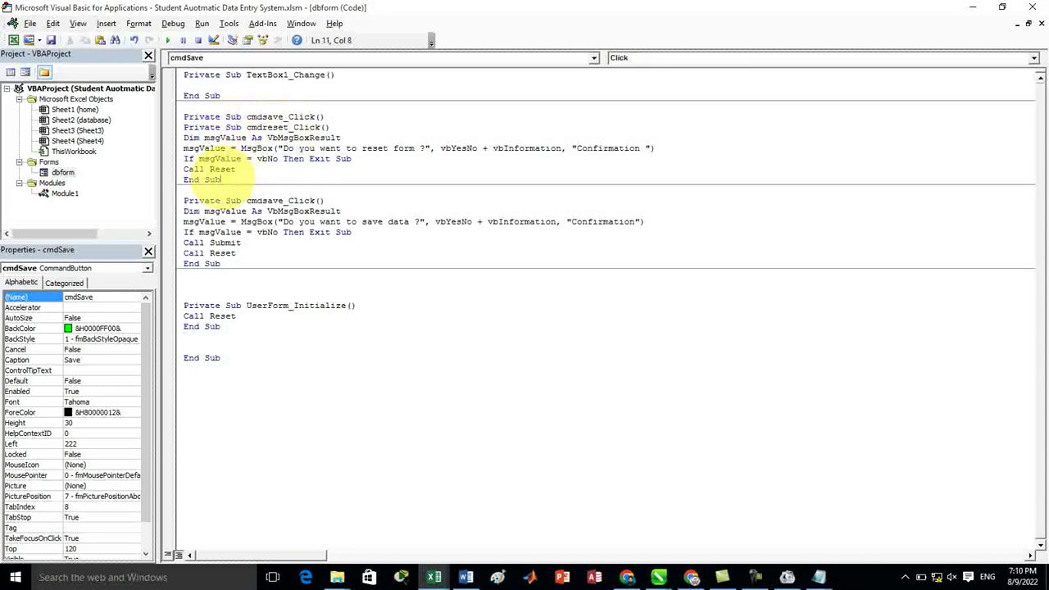
drag(221, 177, 183, 97)
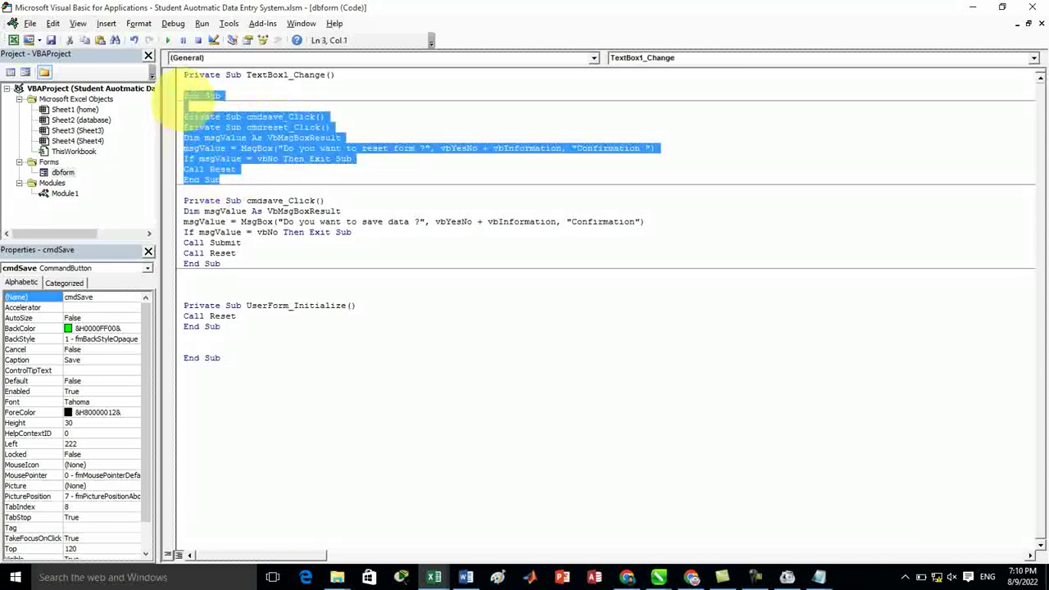
drag(186, 100, 185, 105)
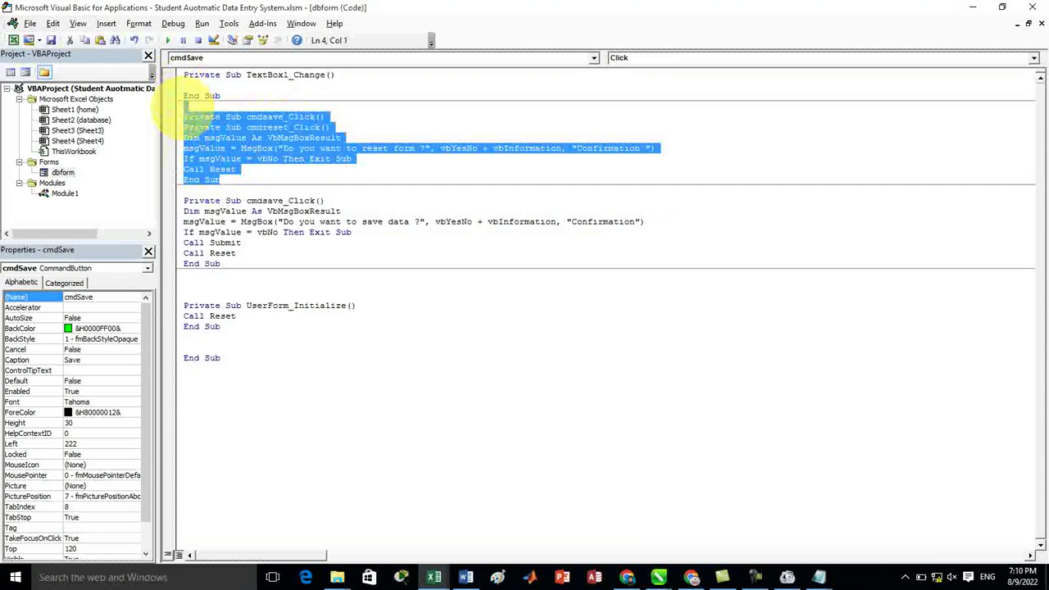
key(Delete)
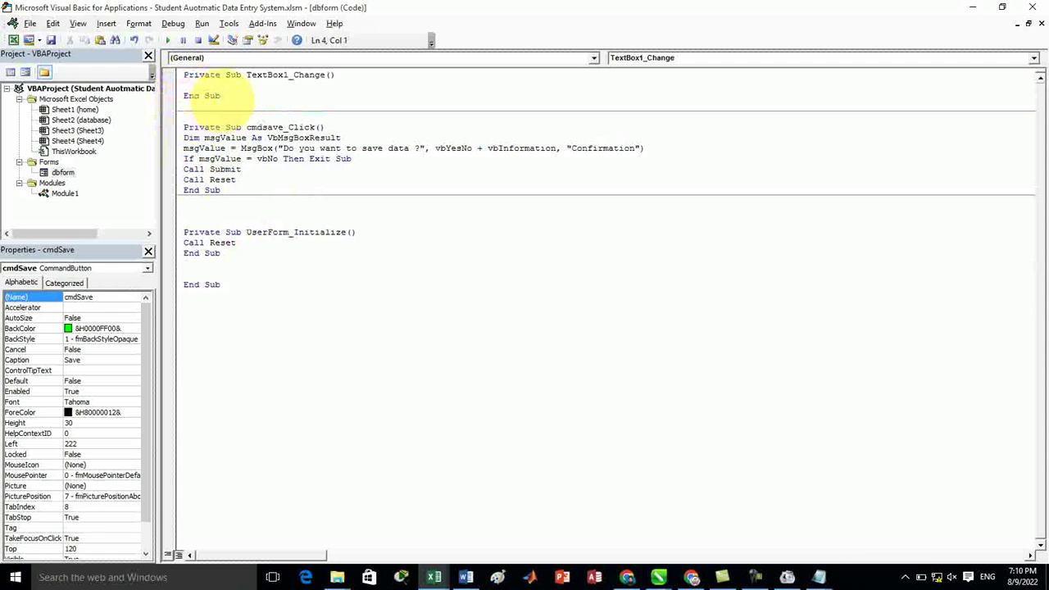
shift+click(183, 74)
key(Delete)
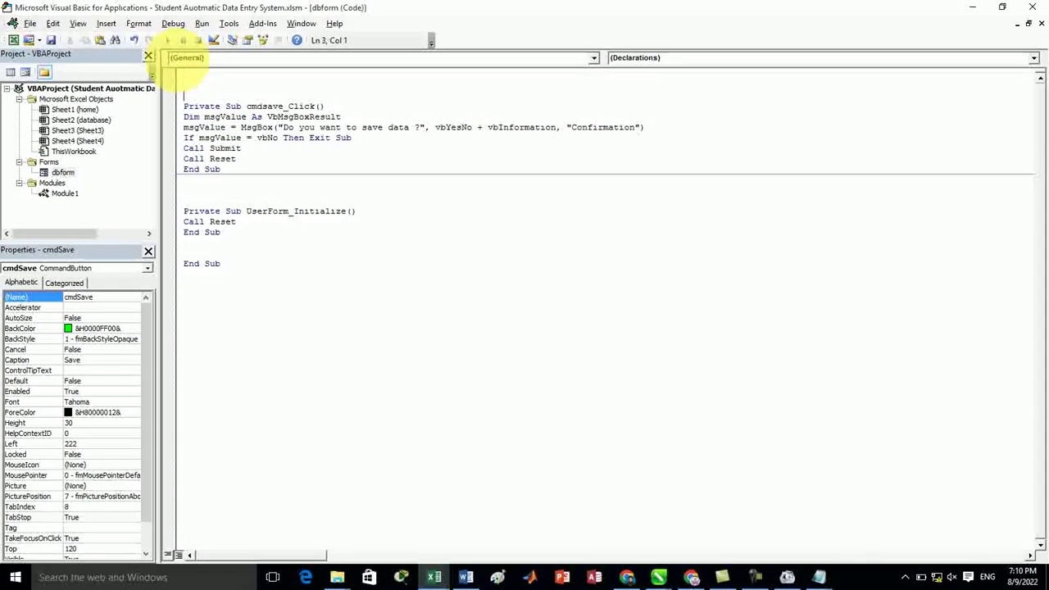
key(BackSpace)
key(BackSpace)
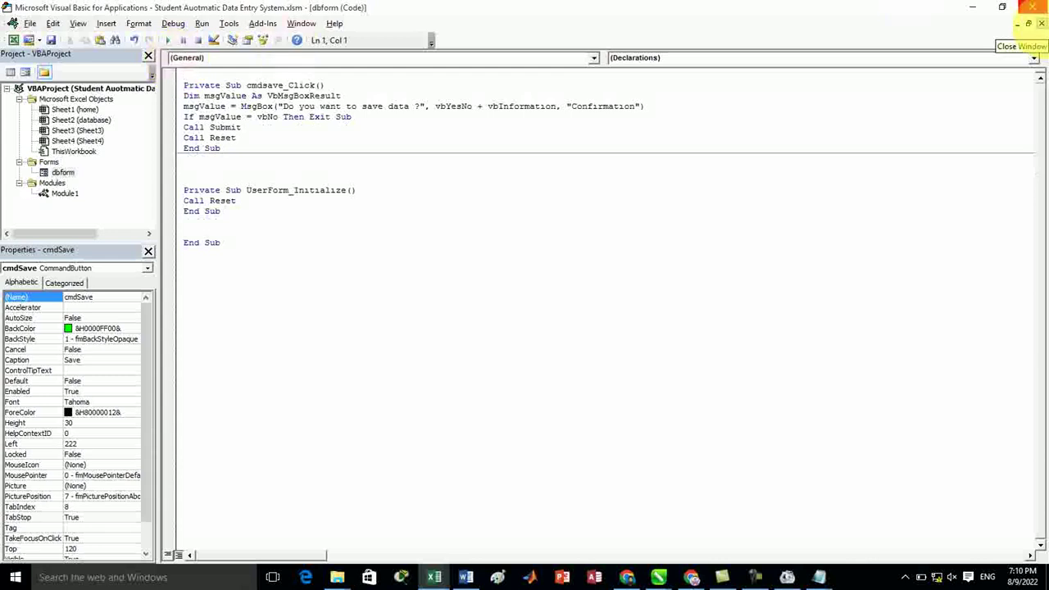
- Paste the confirm-then-Reset code into cmdreset_Click and delete extra headers and End Sub
click(1040, 23)
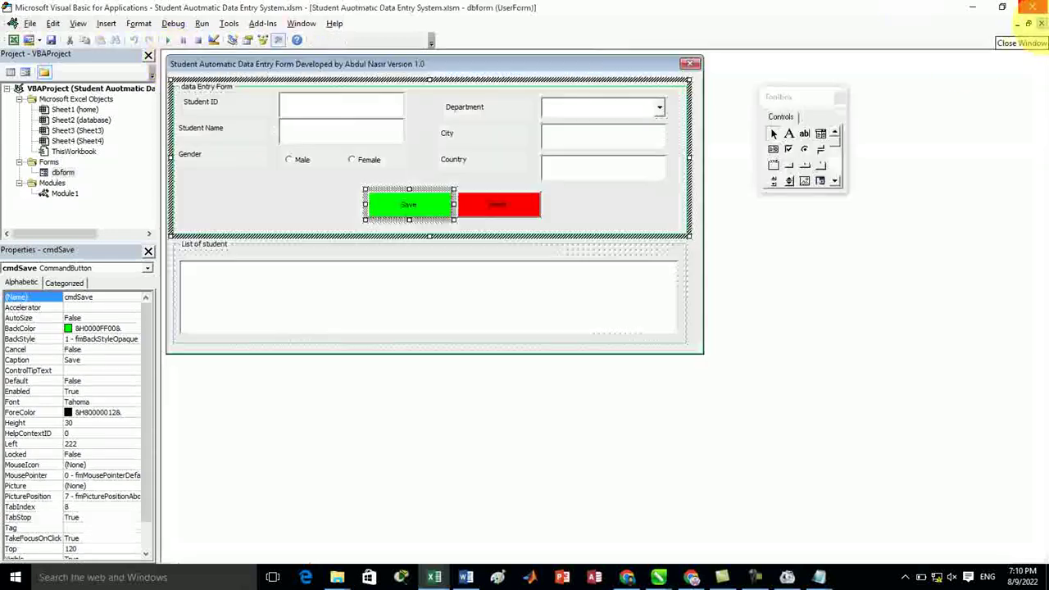
double_click(508, 205)
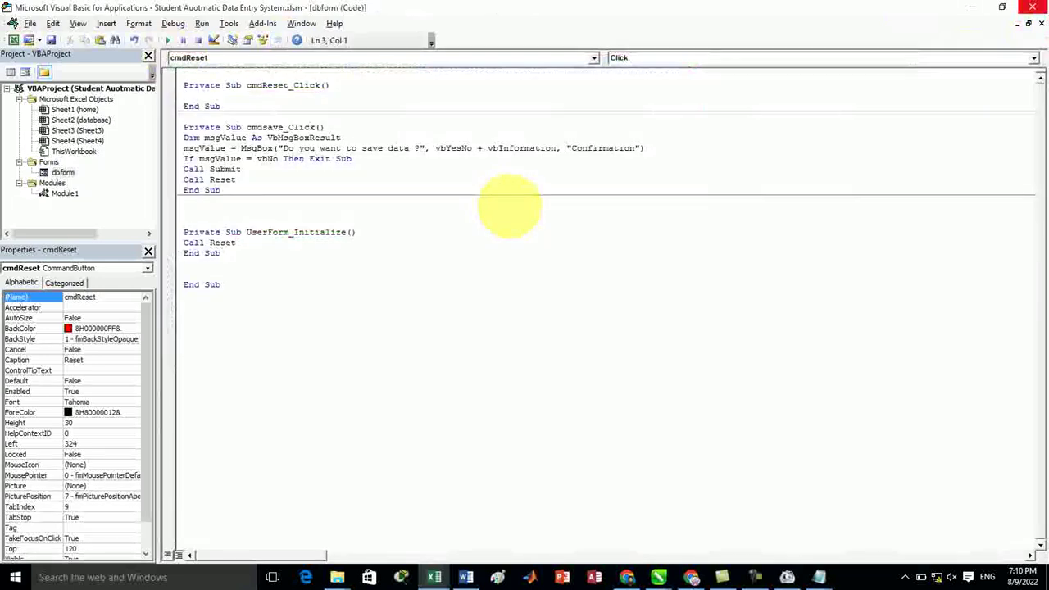
text(Private Sub cmdsave_Click() Private Sub cmdreset_Click() Dim msgValue As VbMsgBoxResult msgValue = MsgBox("Do you want to reset form ?", vbYesNo + vbInformation, "Confirmation ") If msgValue = vbNo Then Exit Sub Call Reset End Sub)
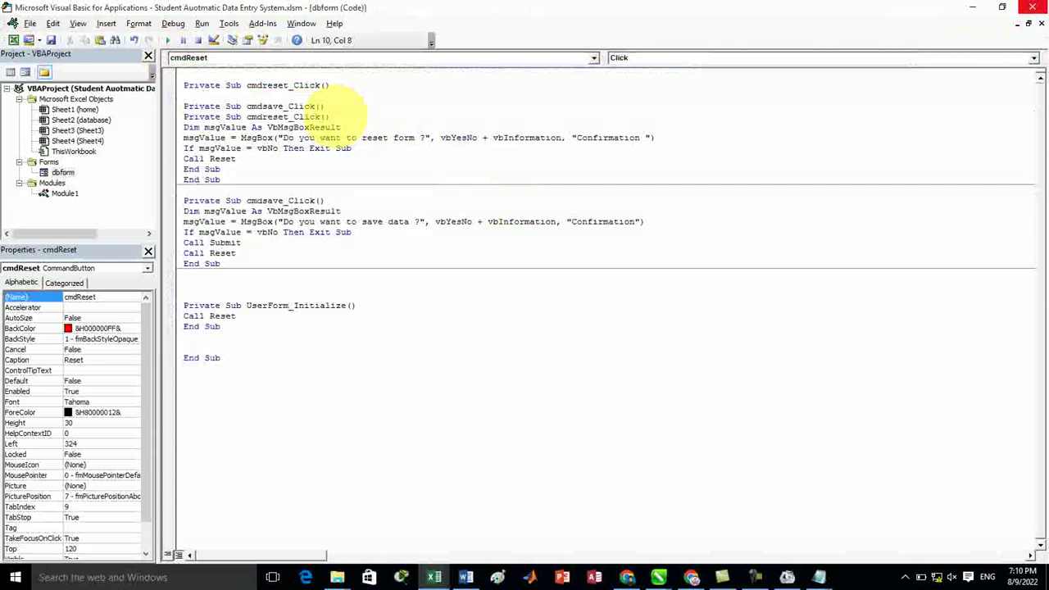
drag(329, 117, 183, 106)
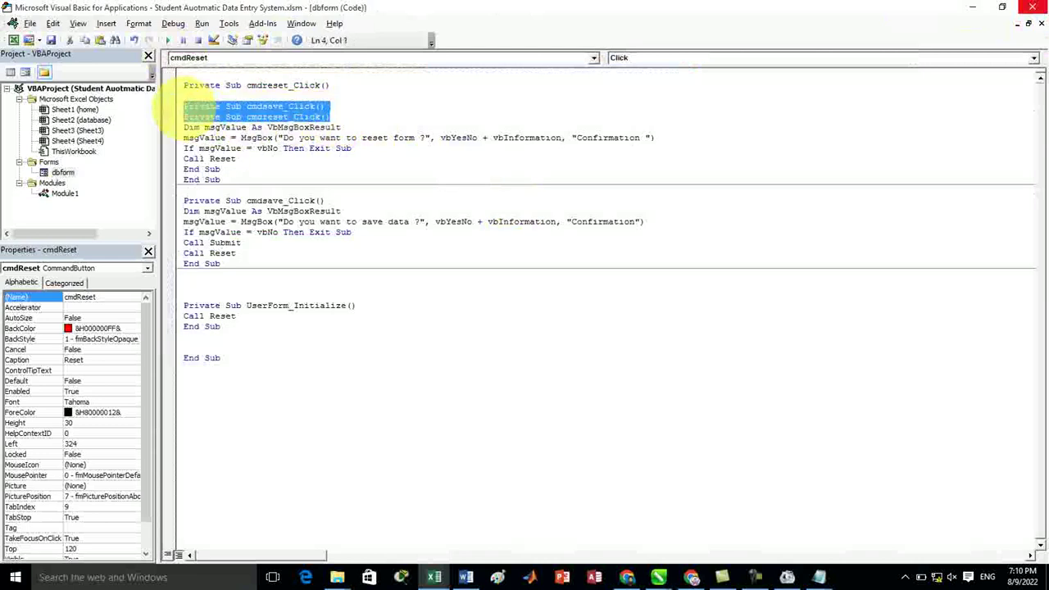
key(Delete)
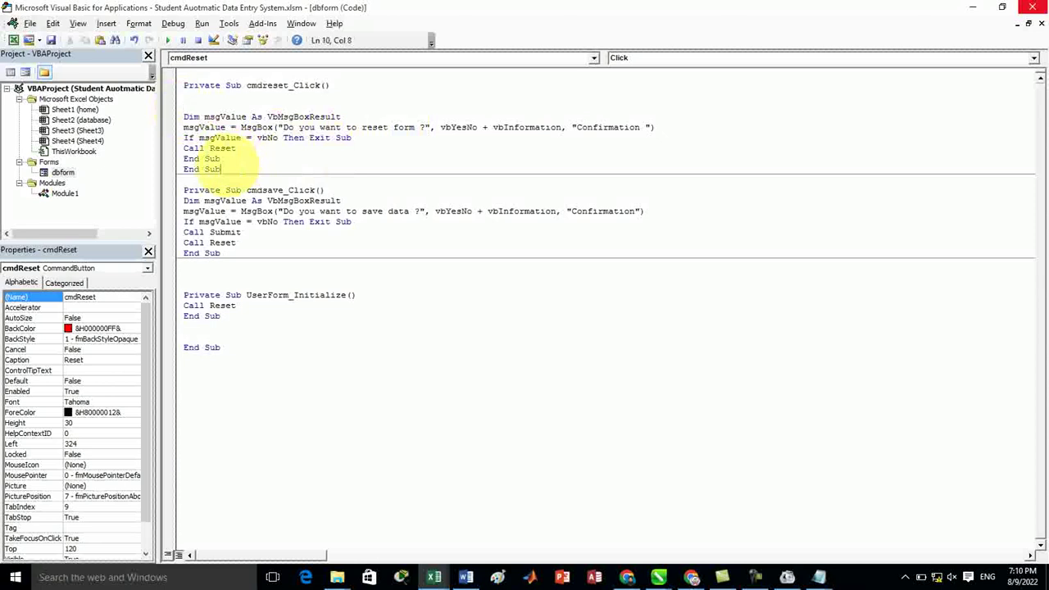
drag(222, 168, 183, 169)
key(Delete)
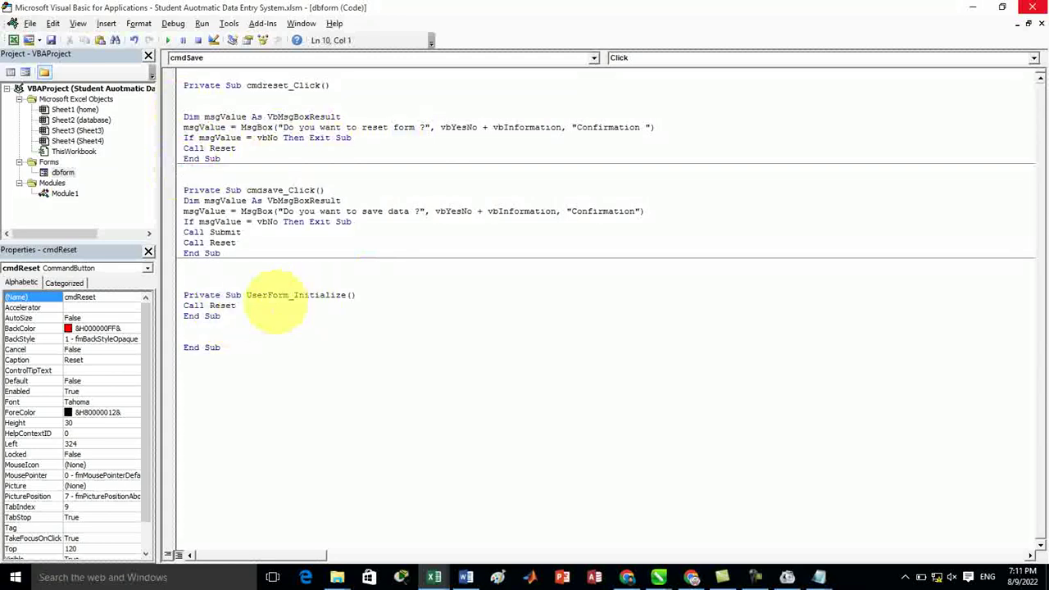
- Remove the stray End Sub below the UserForm_Initialize routine that calls Reset
drag(235, 306, 209, 307)
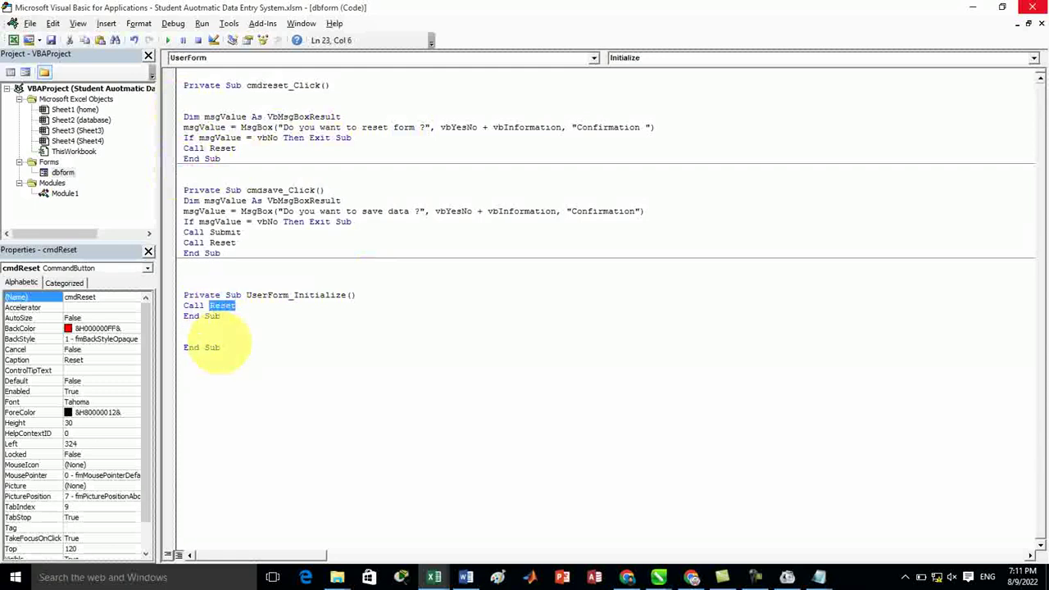
drag(220, 348, 183, 347)
key(Delete)
click(173, 23)
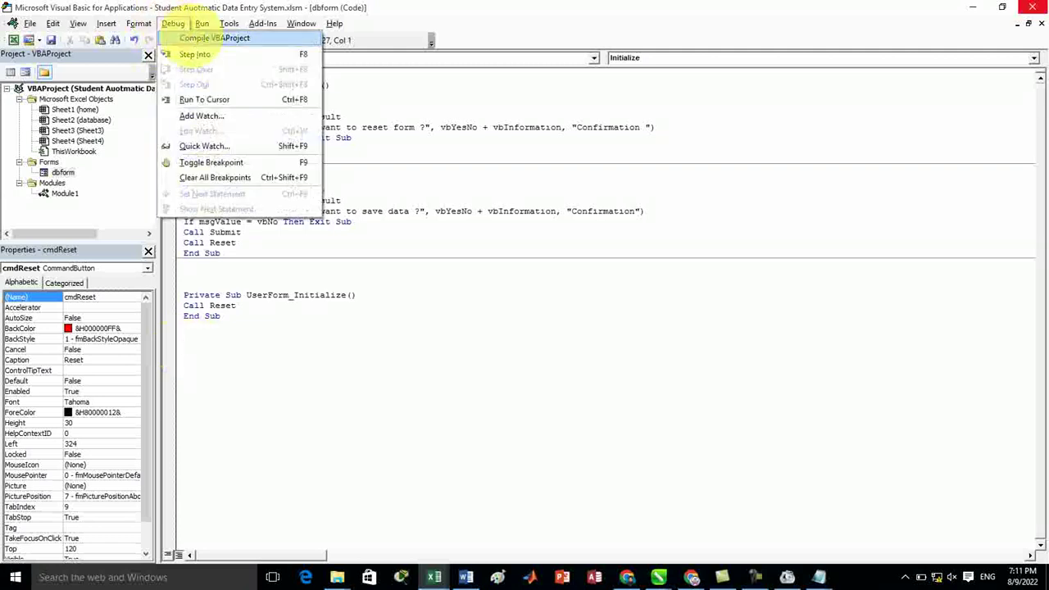
- Compile VBAProject, then run the dbform UserForm to test it over the database sheet
click(205, 38)
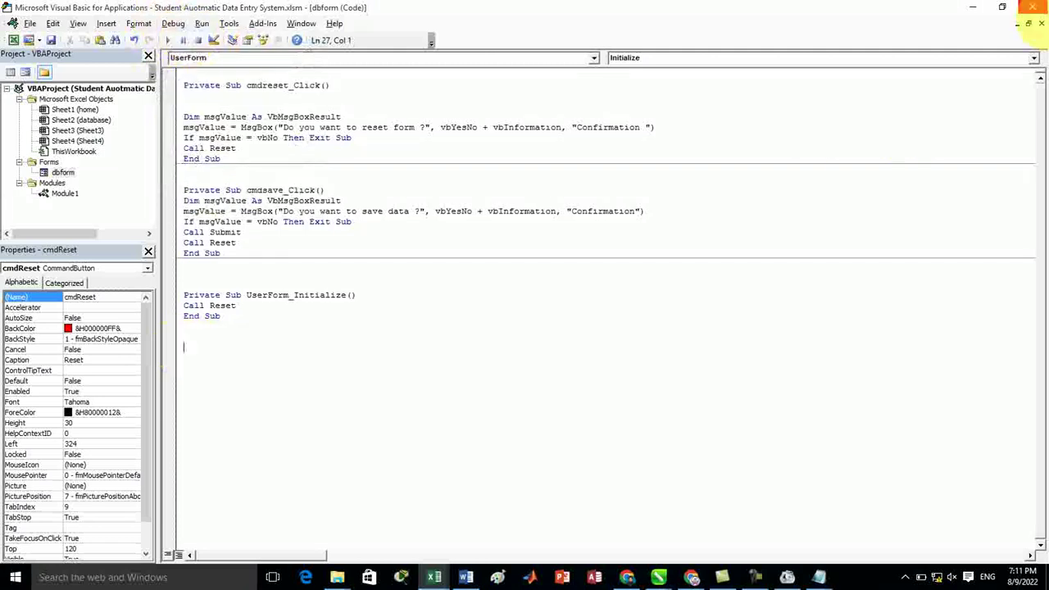
click(1041, 23)
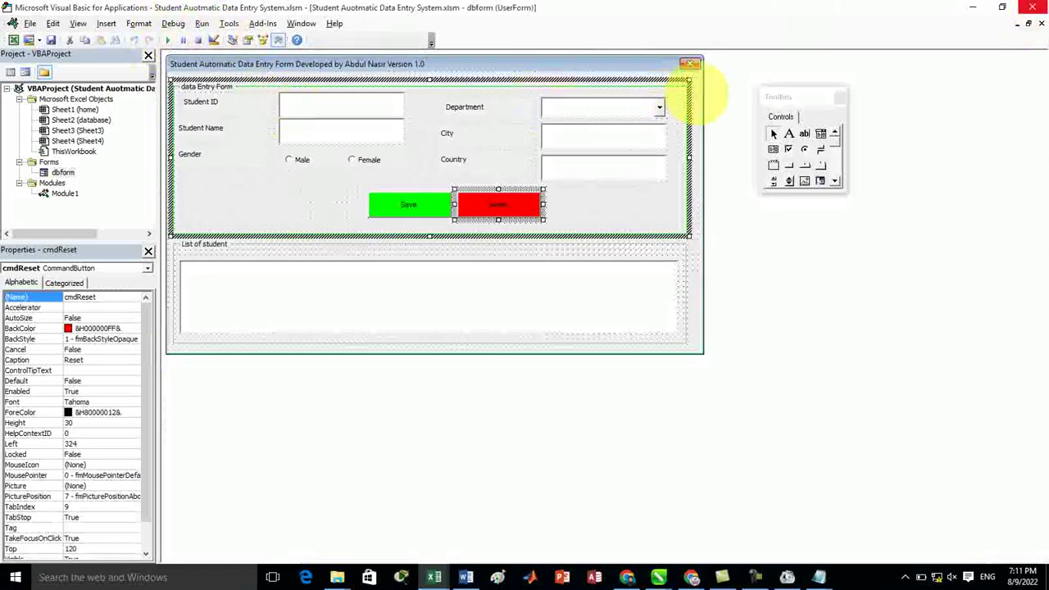
click(695, 92)
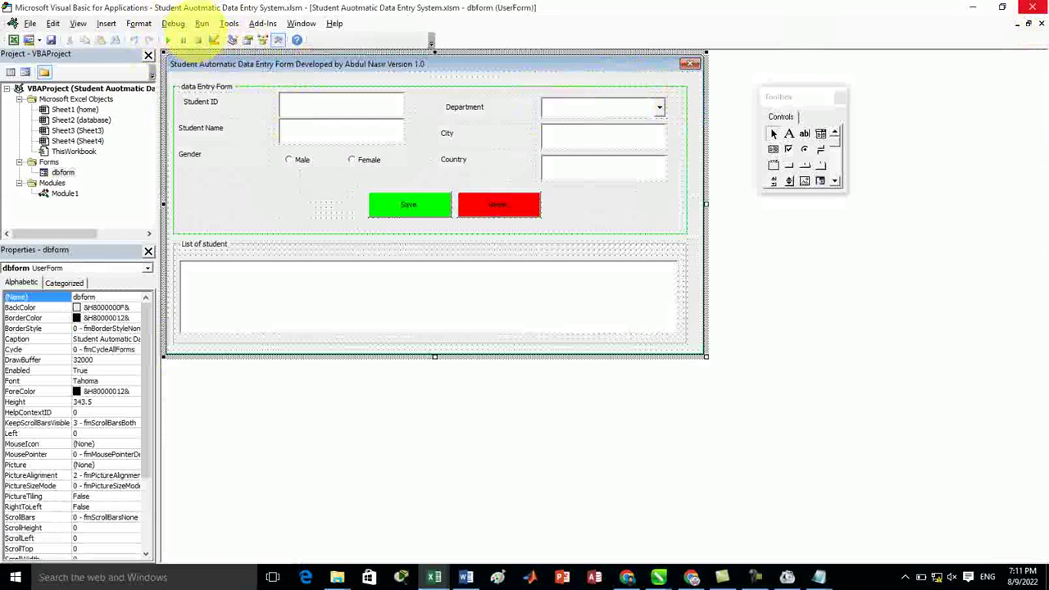
click(173, 23)
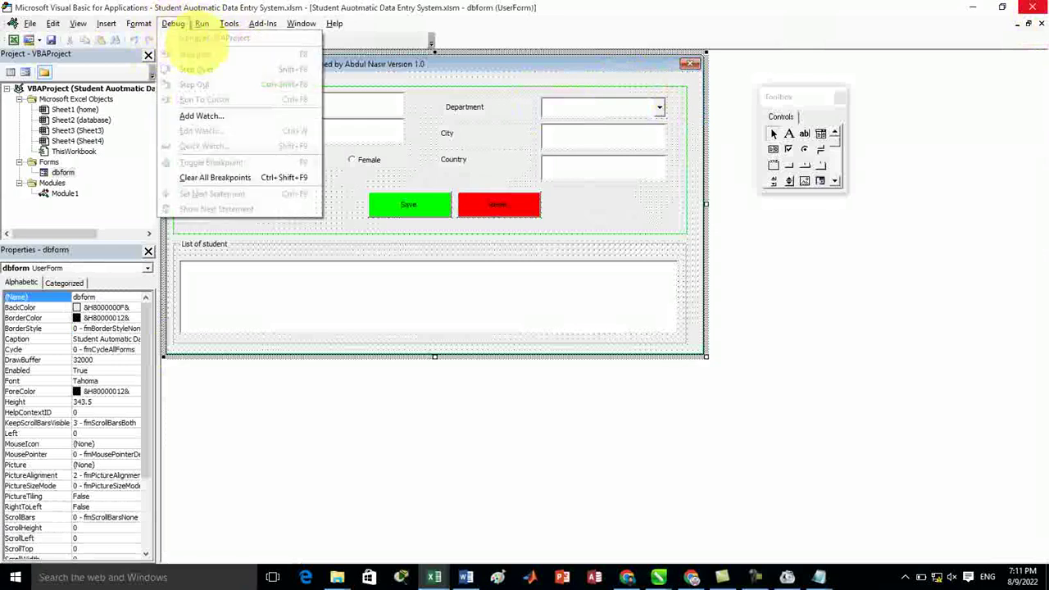
click(385, 103)
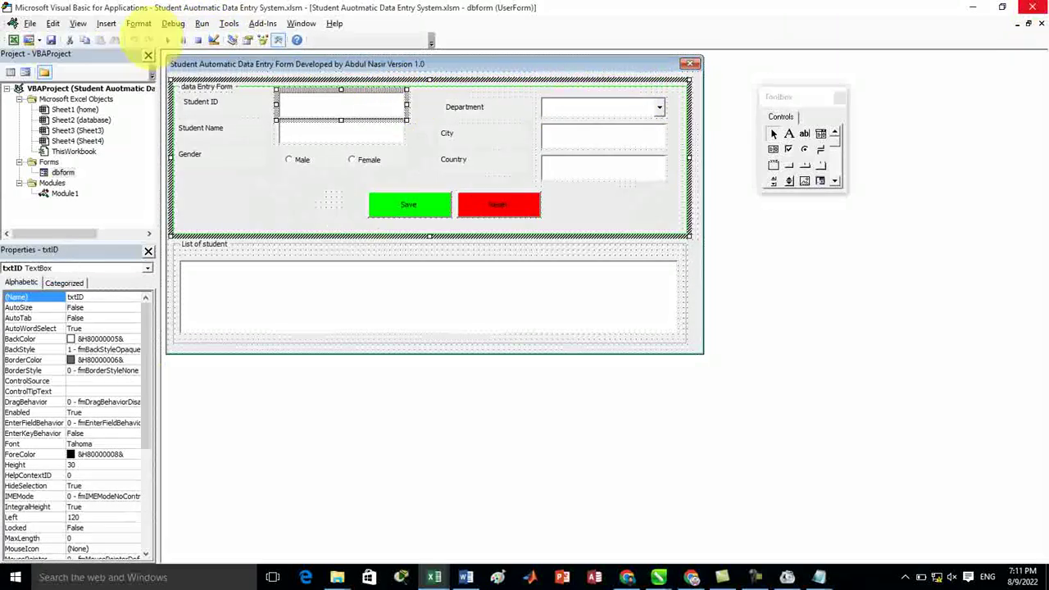
click(692, 74)
click(168, 39)
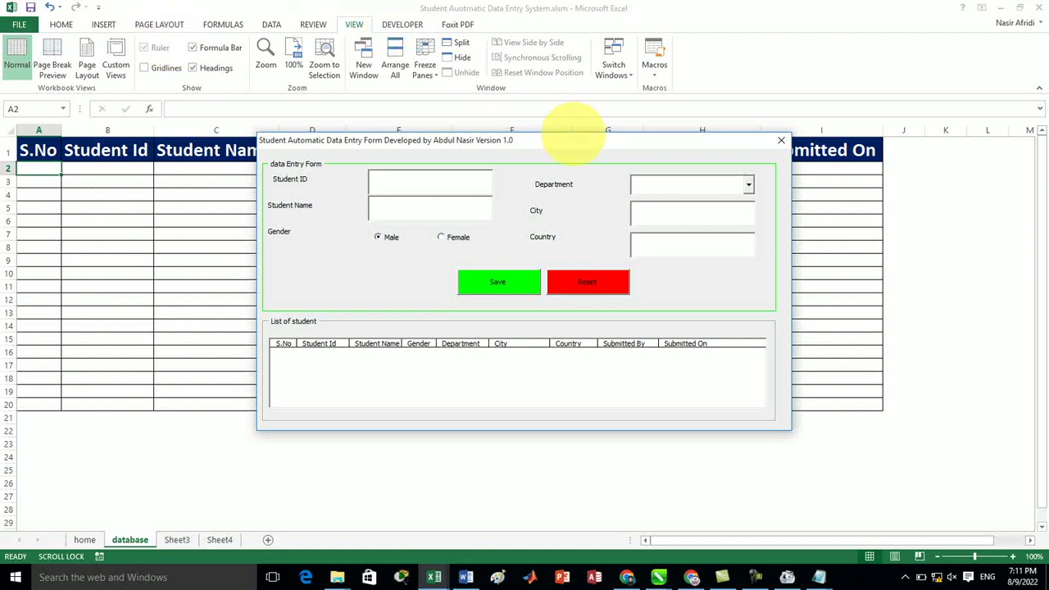
- Assign the show_Form macro to the Data Entry Form shape on the home sheet
click(781, 140)
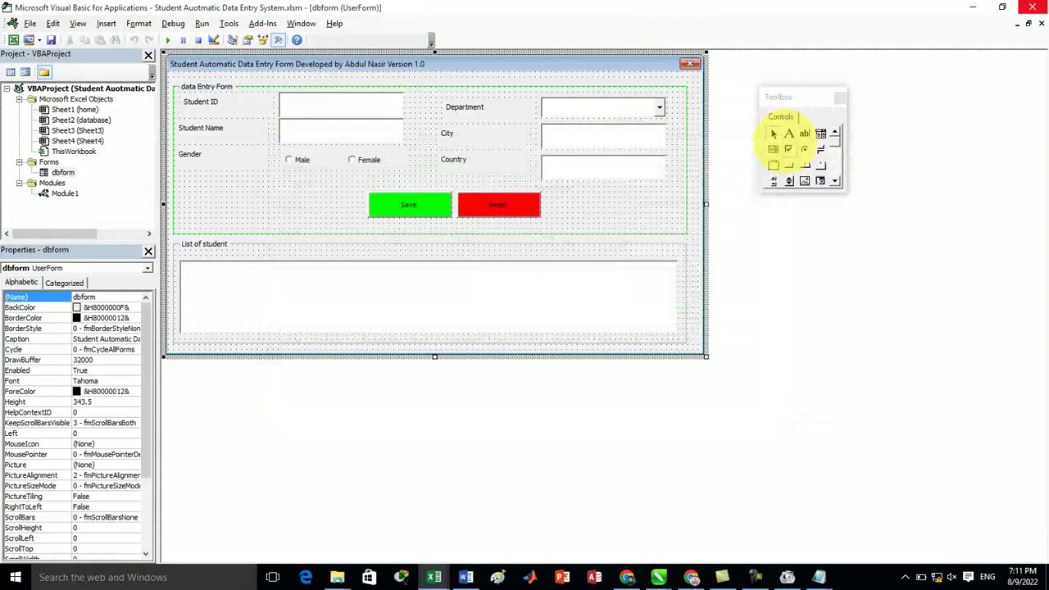
mouse_move(433, 577)
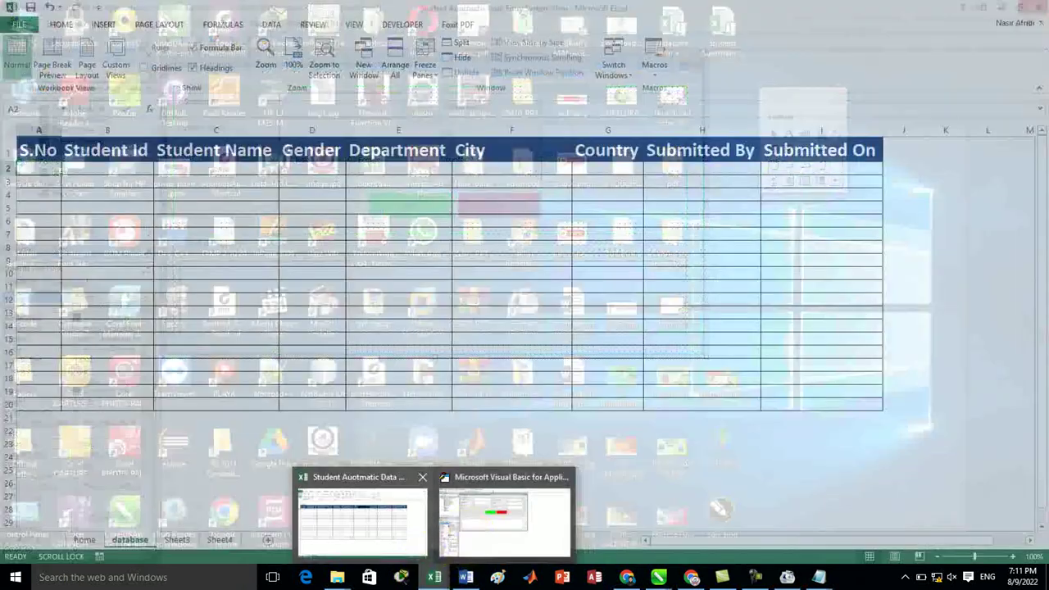
click(361, 516)
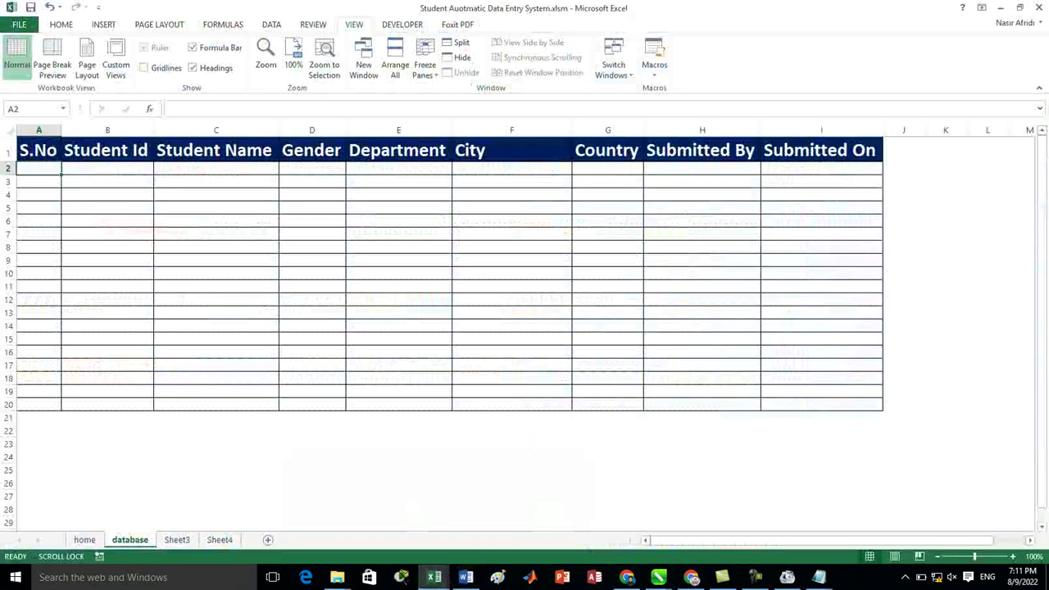
click(82, 538)
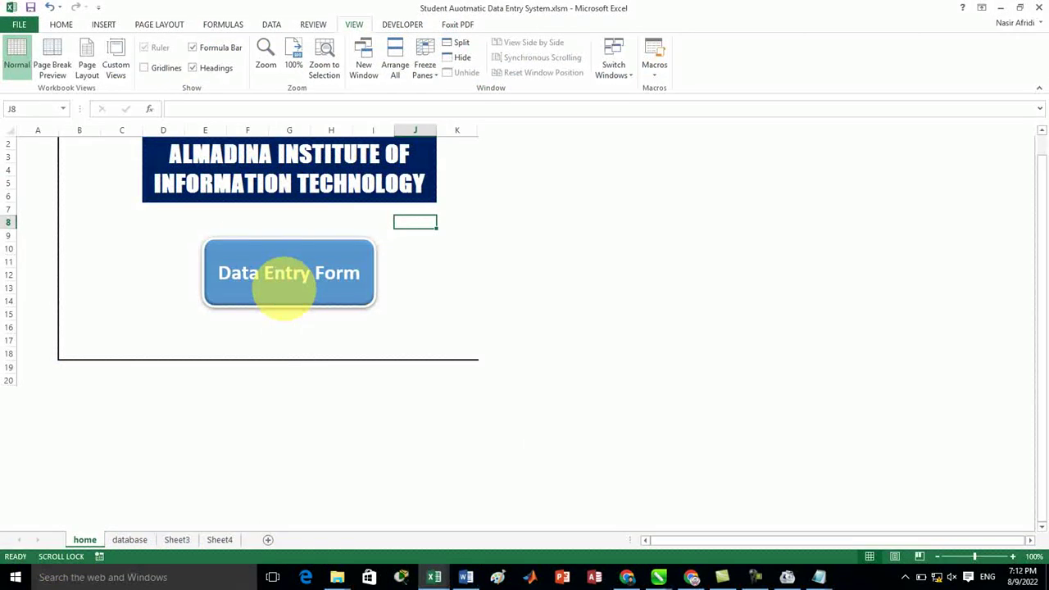
right_click(286, 288)
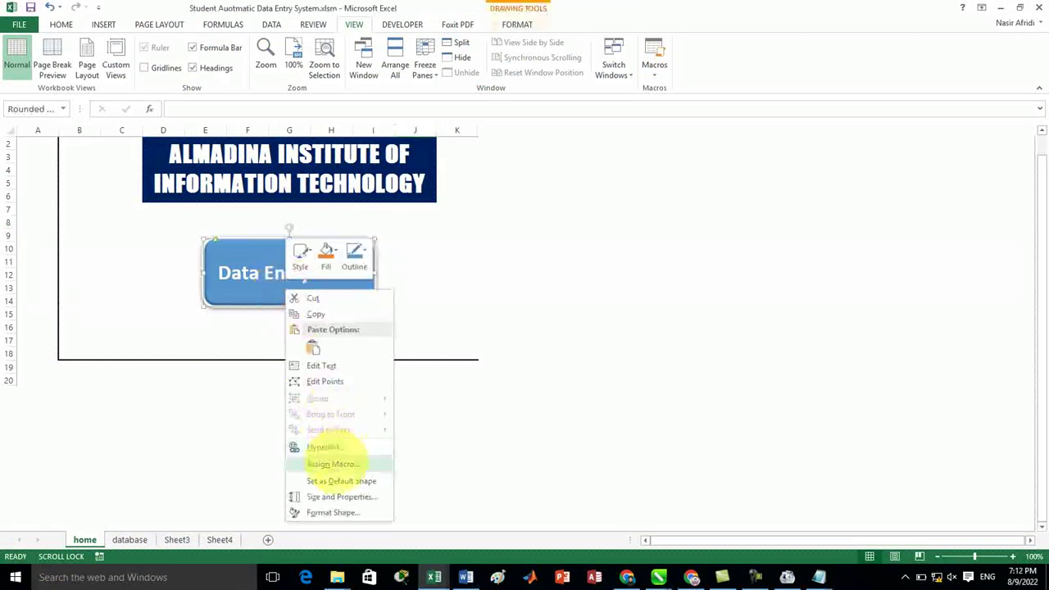
click(333, 464)
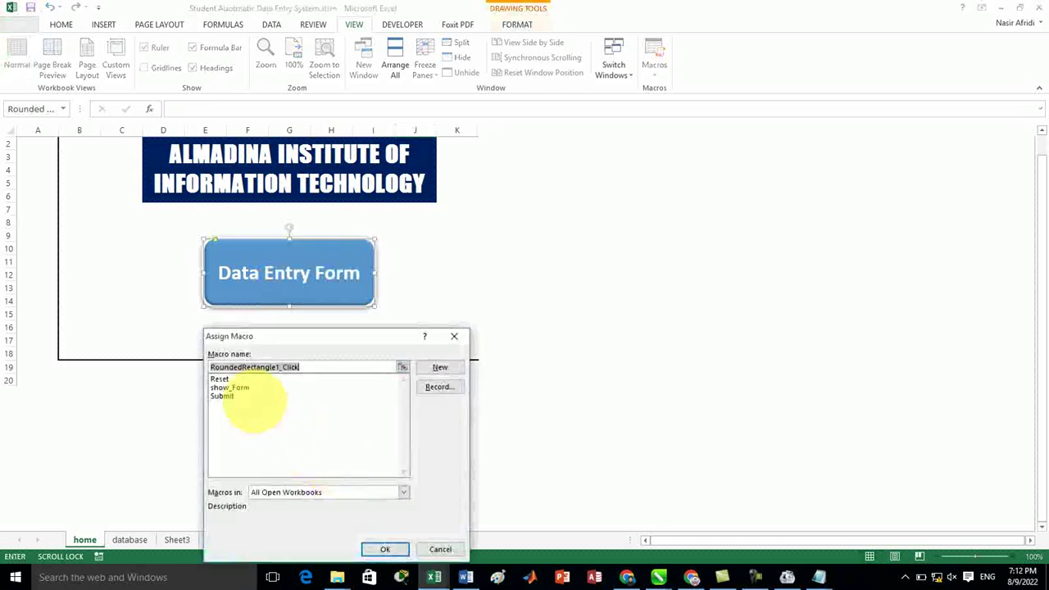
click(232, 388)
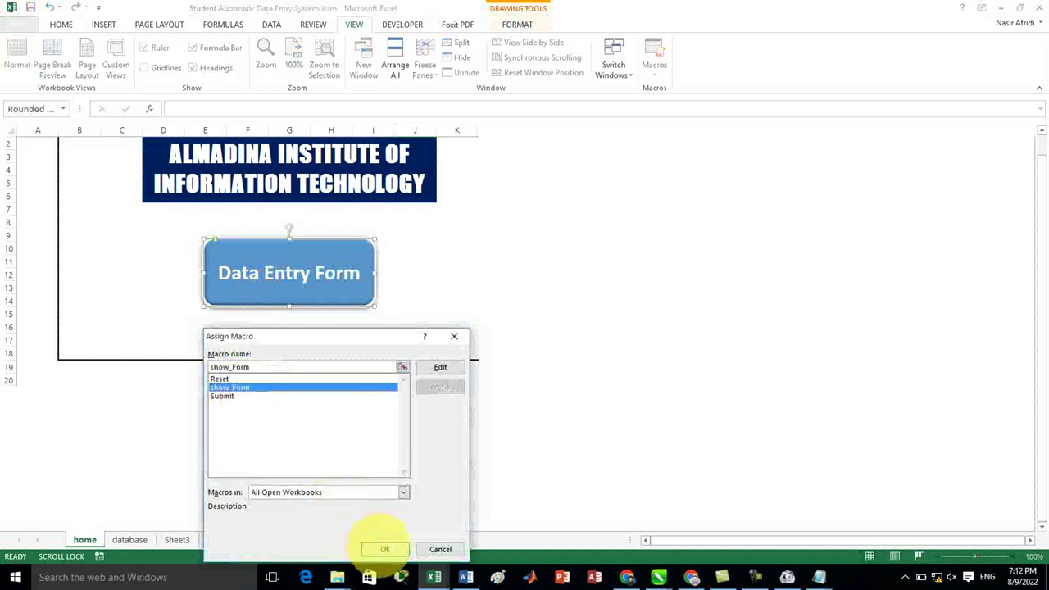
click(384, 549)
click(361, 367)
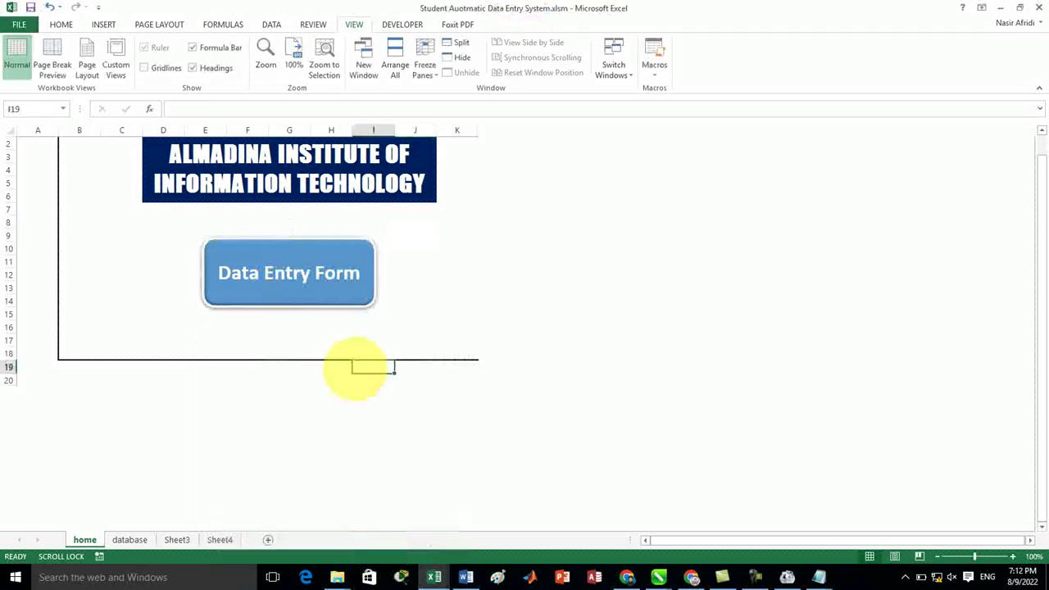
- Enter student ID 100, Second Year, Landi Kotal, Pakistan; save with Yes and close the form
click(296, 264)
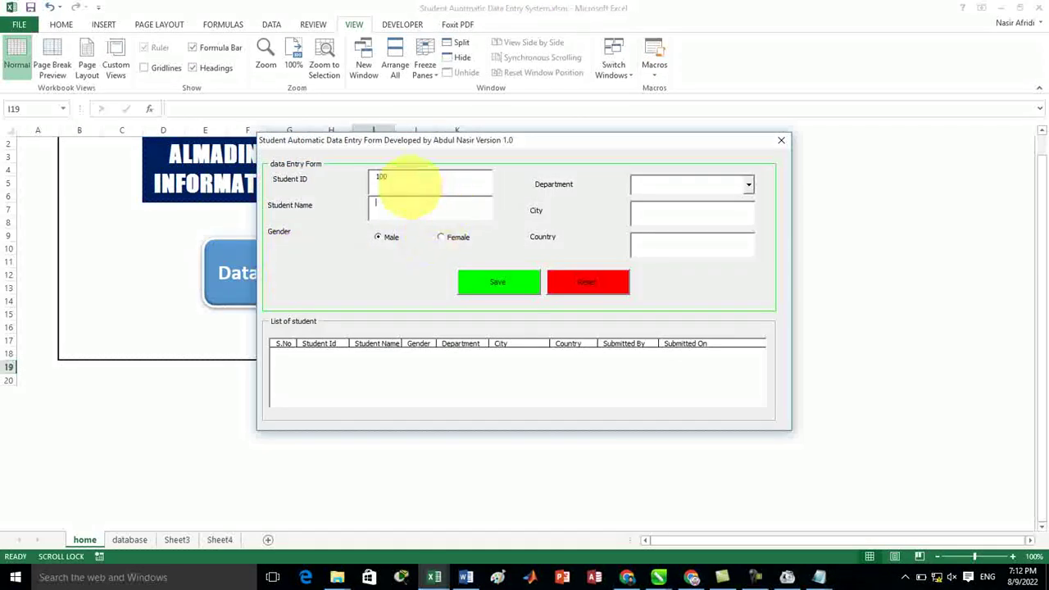
text(er Afridi)
click(746, 185)
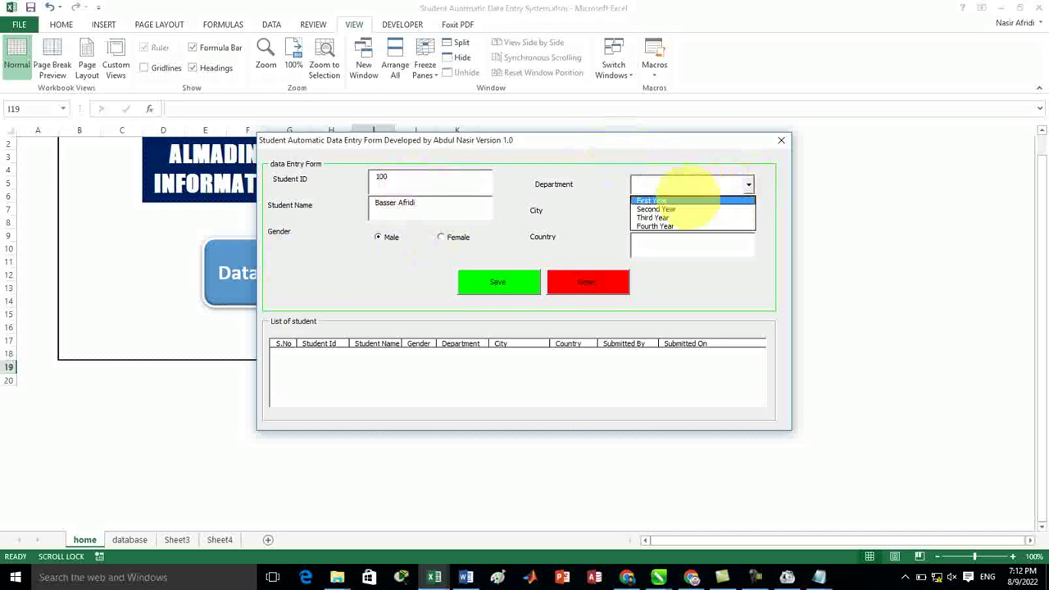
click(660, 209)
click(655, 211)
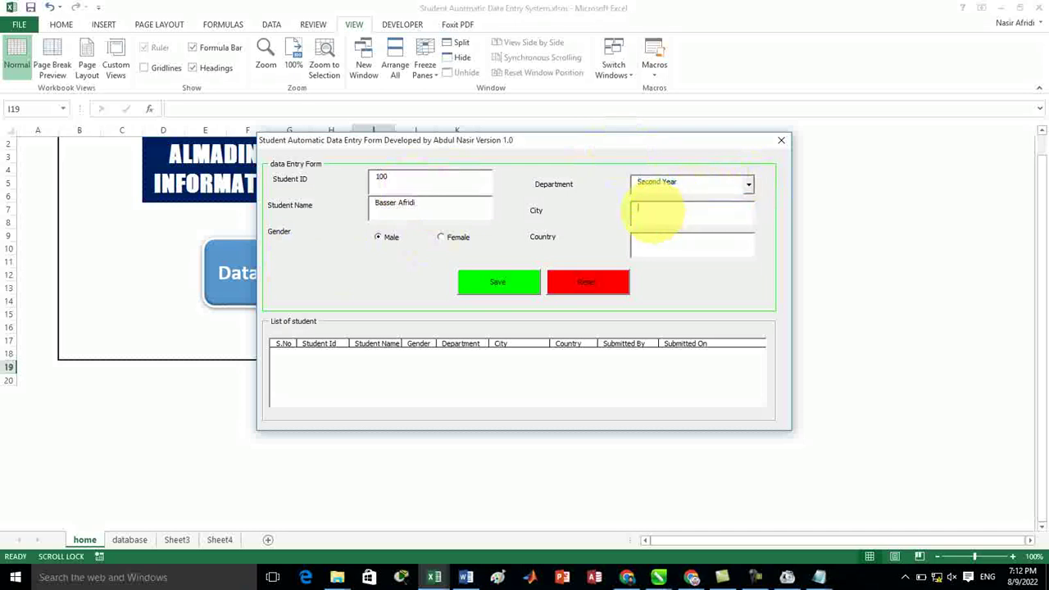
text(LandiKotal)
key(Tab)
text(Pakista)
click(496, 282)
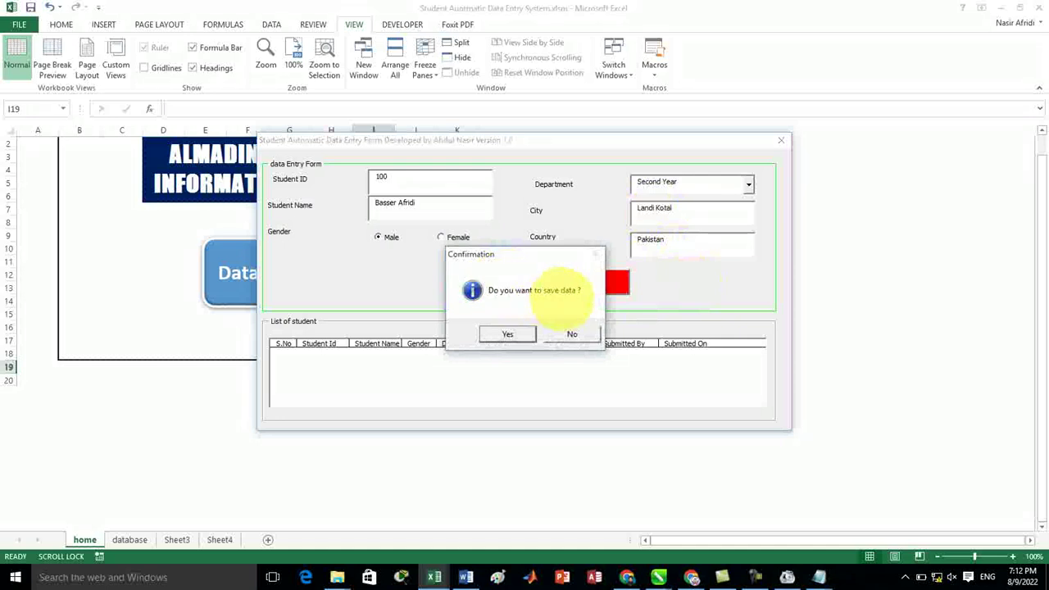
click(507, 333)
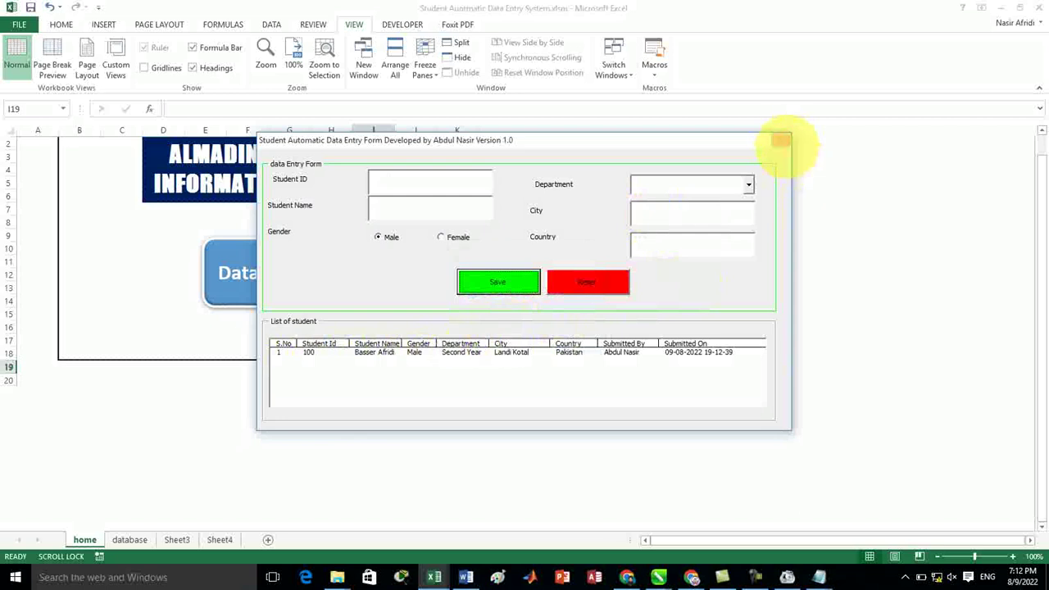
click(781, 140)
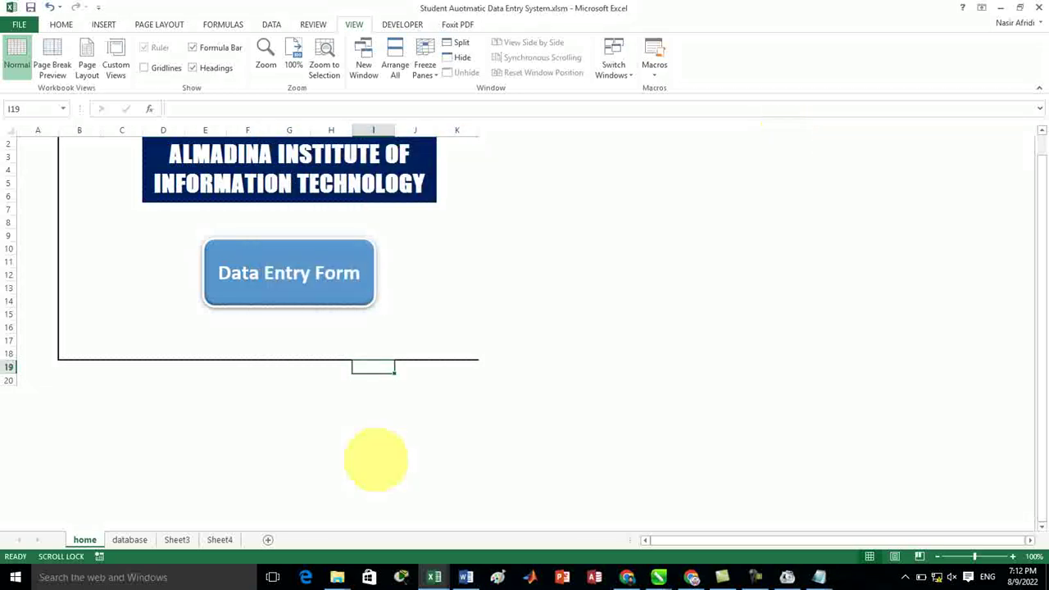
click(128, 539)
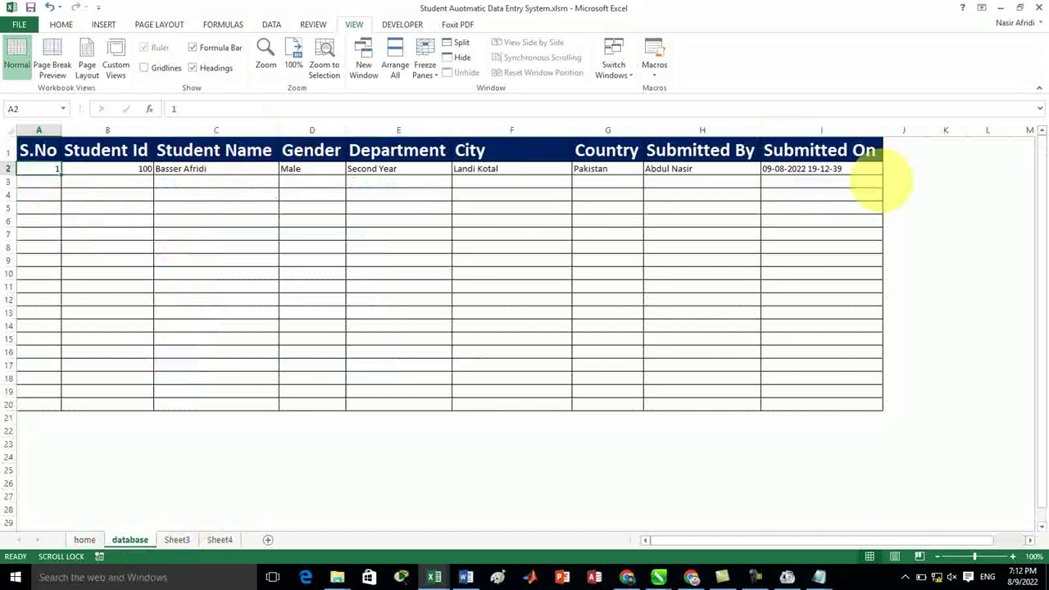
click(694, 172)
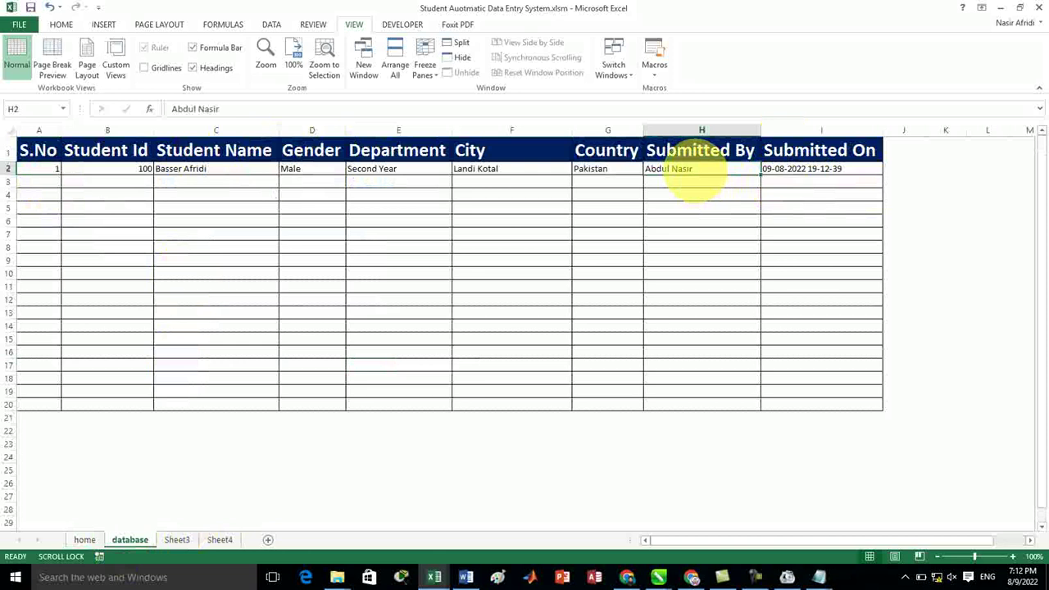
click(774, 170)
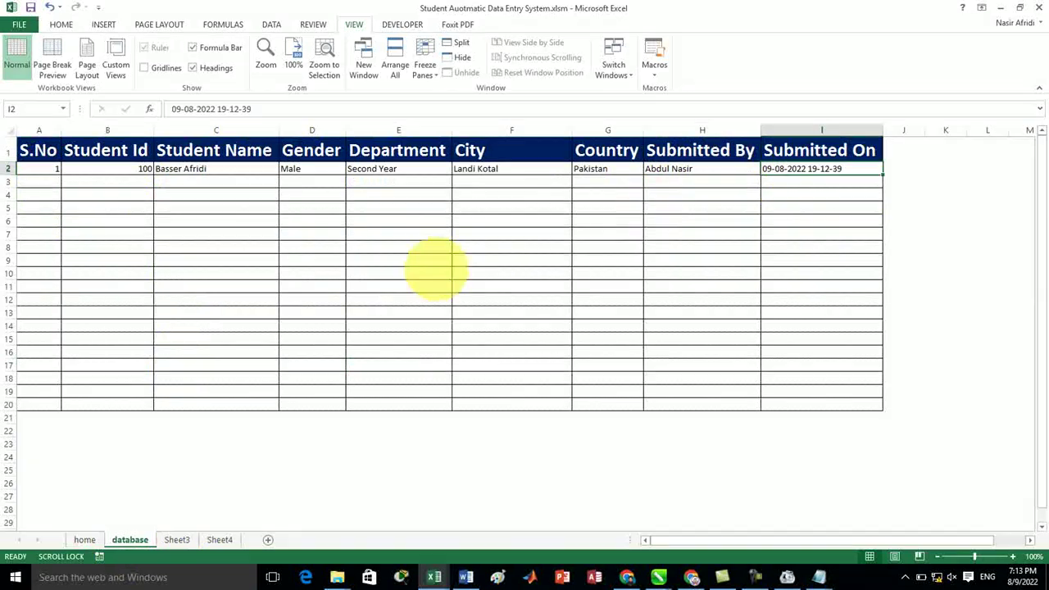
click(84, 539)
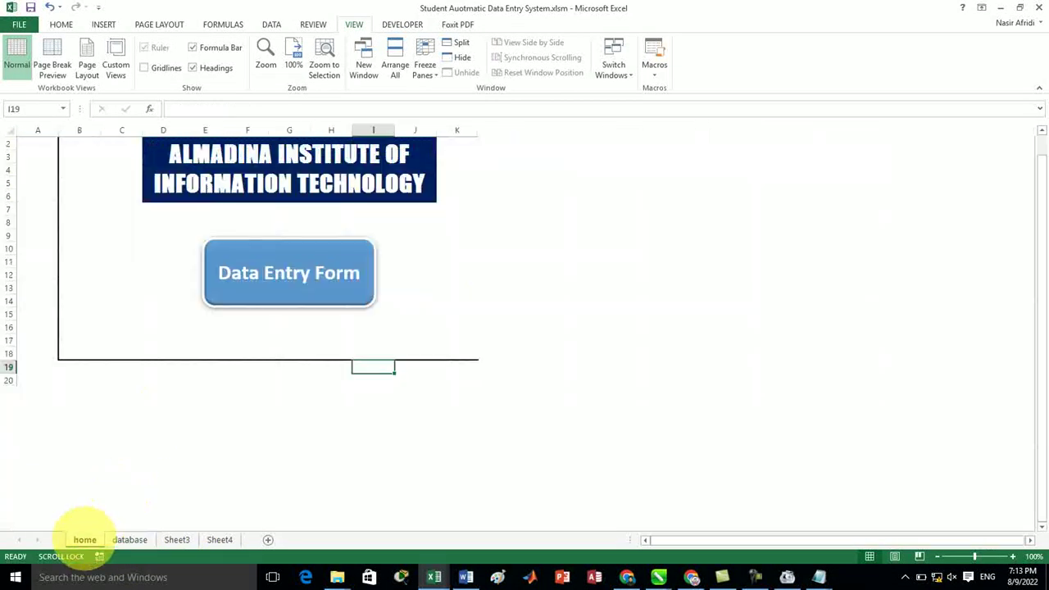
- Enter student ID 101 with name, First Year, LKL, Pak; save with Yes and close the form
click(282, 264)
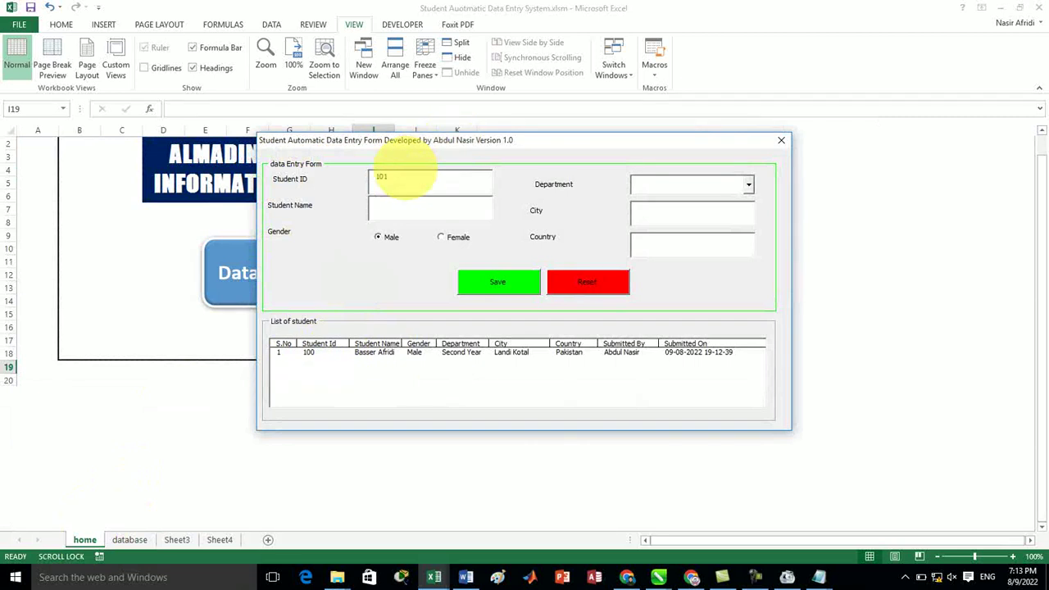
text(Hadees)
key(Tab)
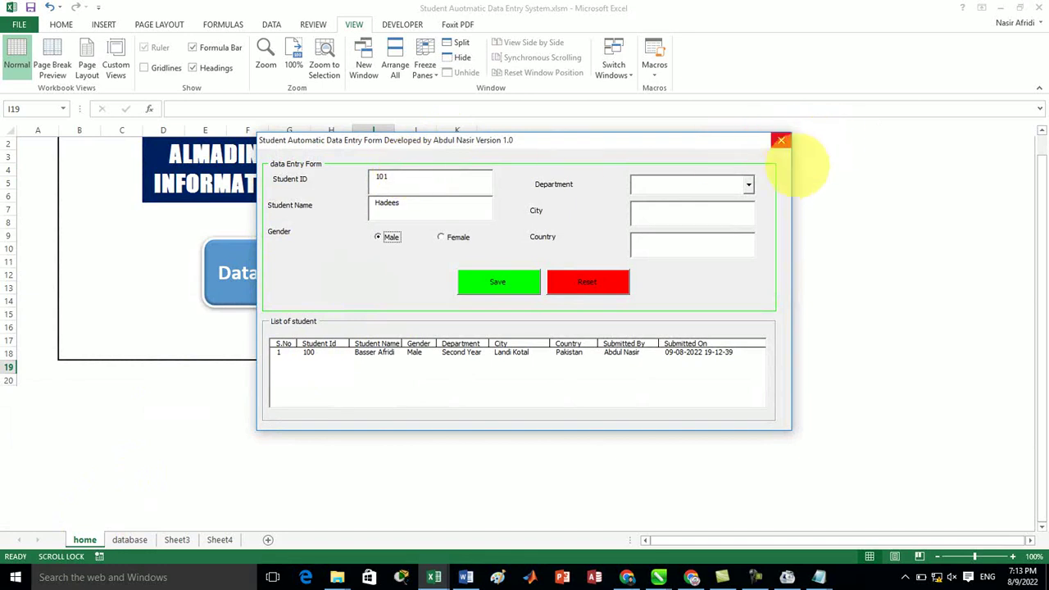
click(731, 181)
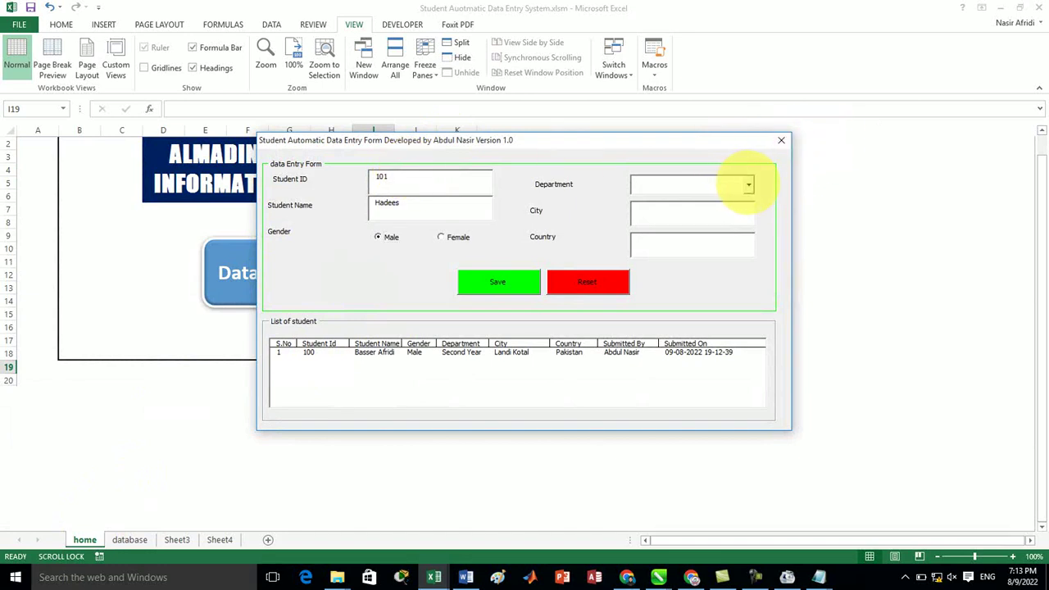
click(747, 184)
click(676, 200)
click(666, 209)
text(Pak)
click(497, 282)
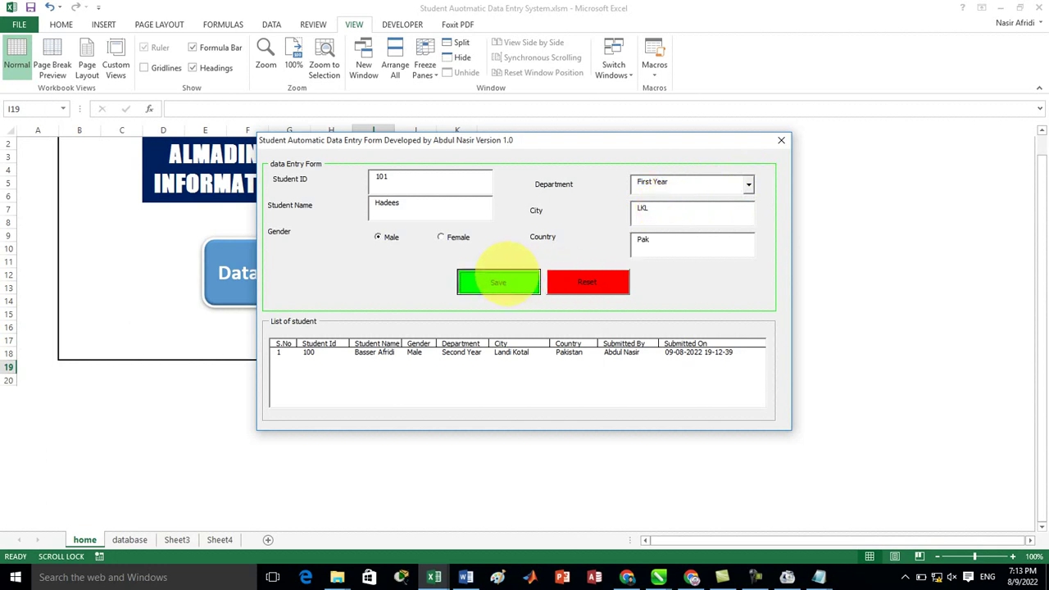
click(504, 333)
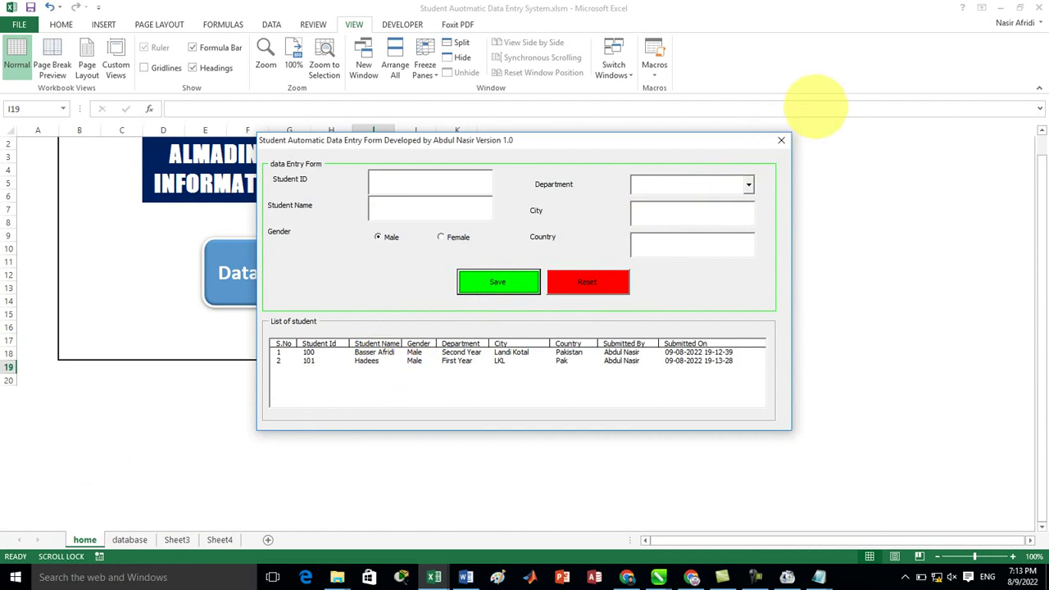
click(781, 140)
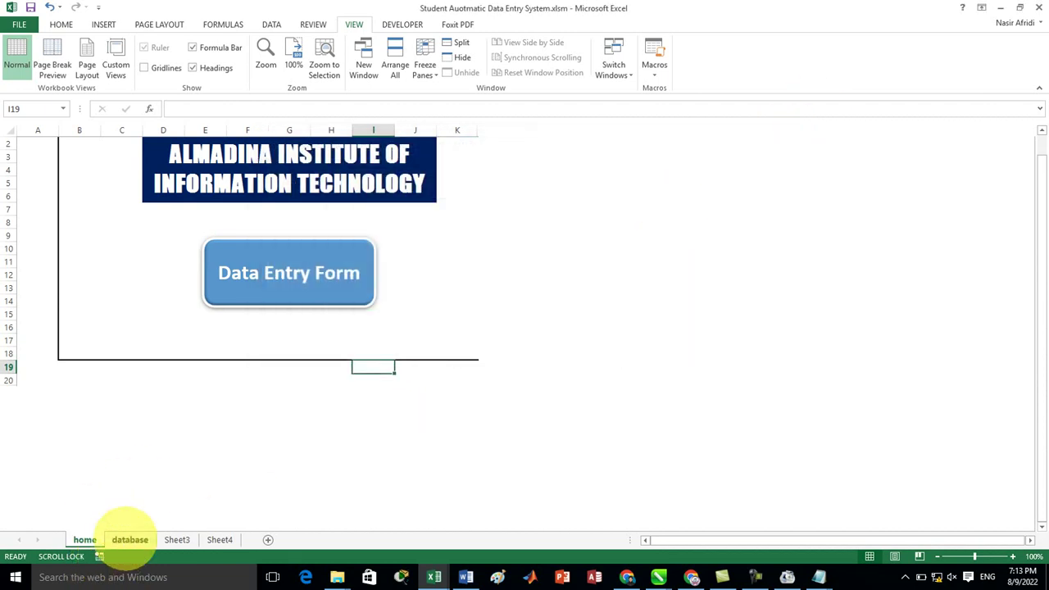
- Switch to the database sheet to view records 100 and 101 with timestamps
click(130, 539)
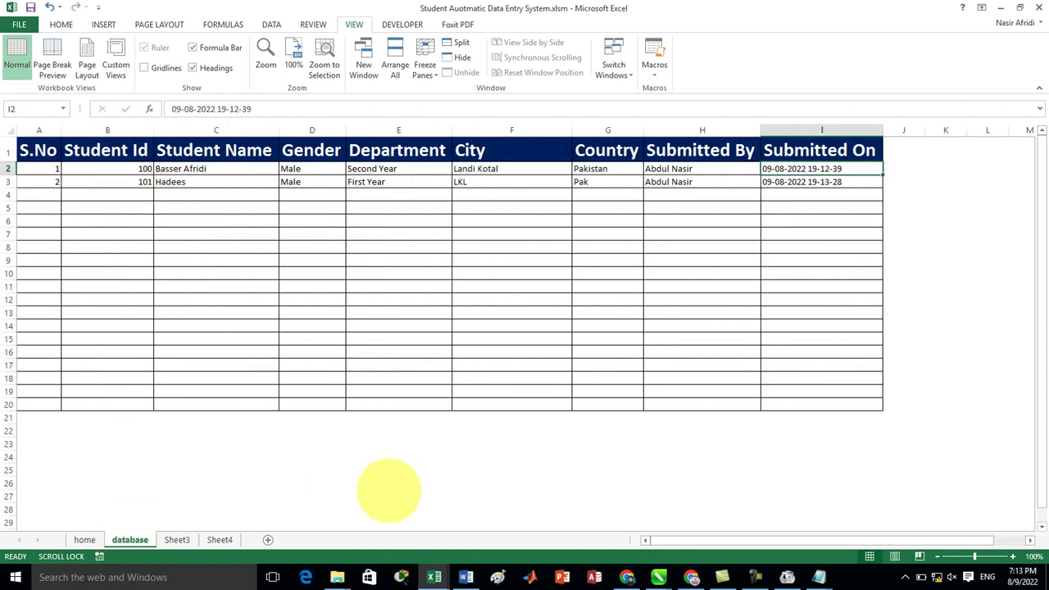
click(755, 576)
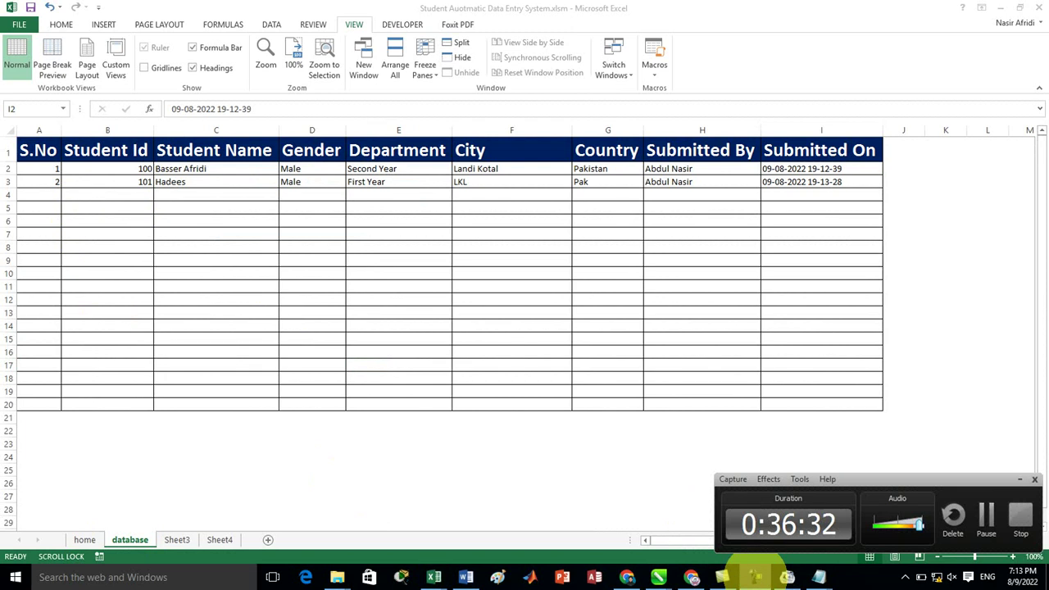